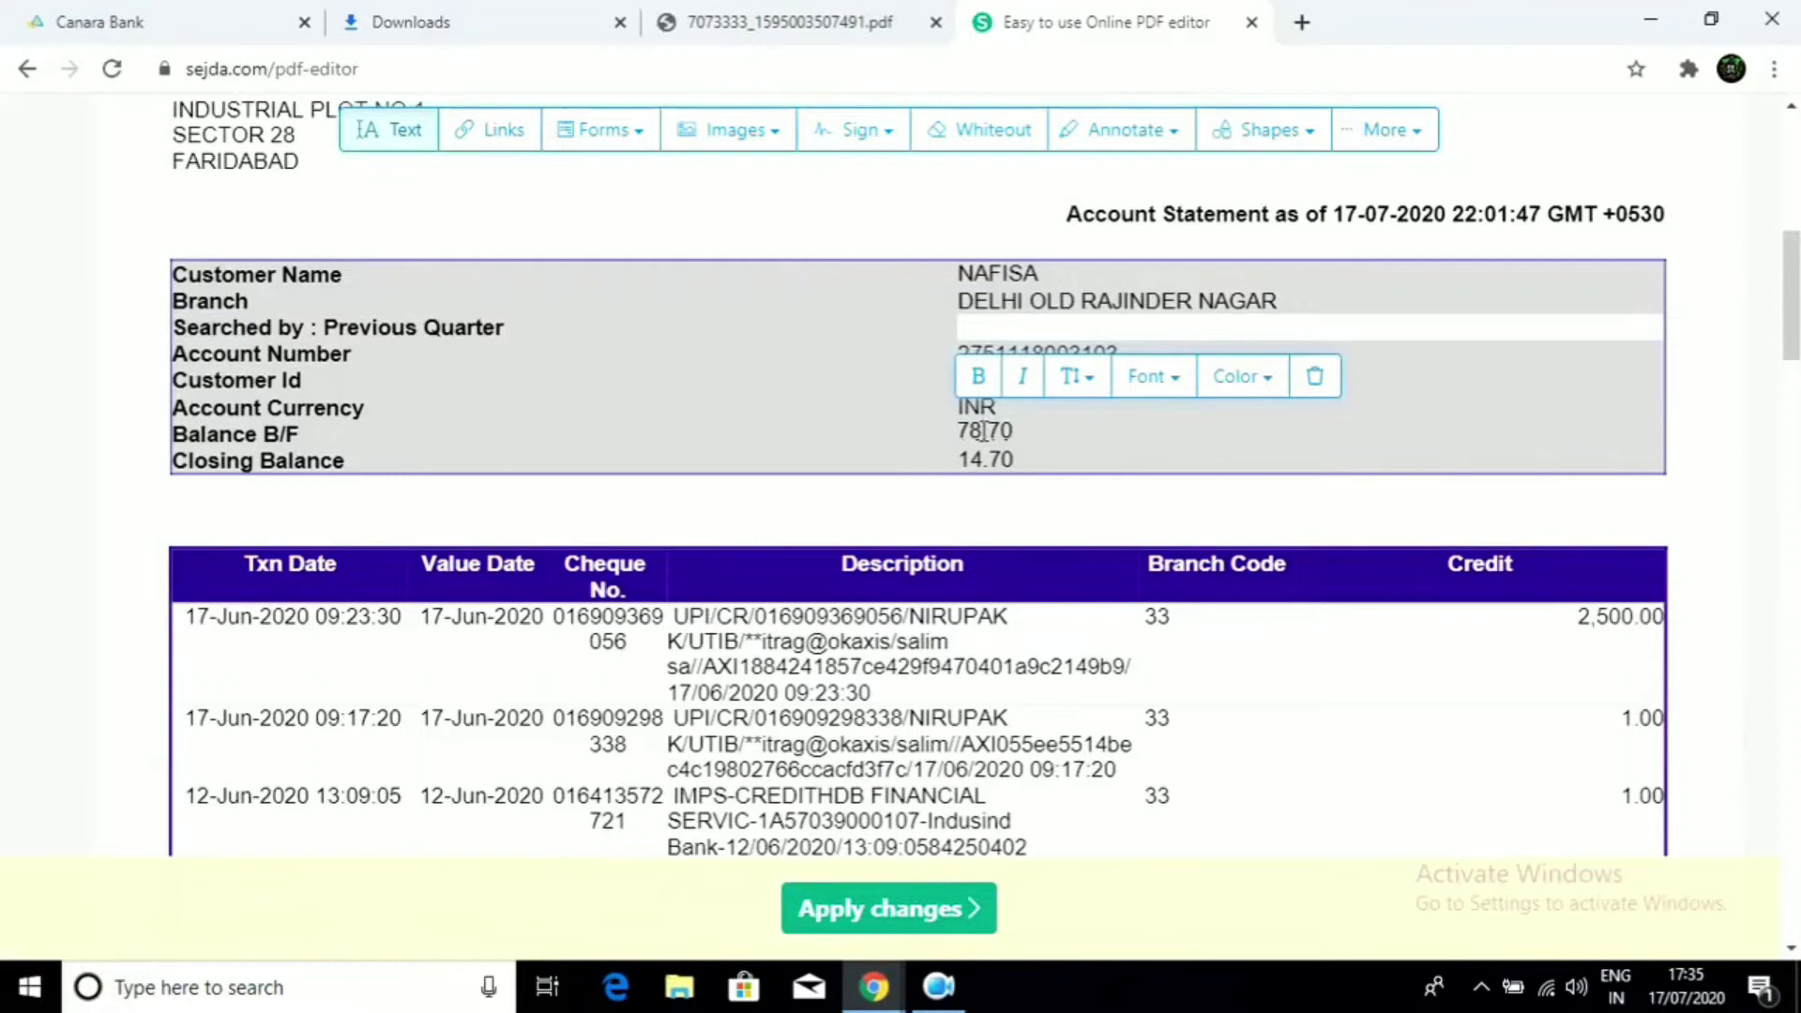
Change the Balance B/F amount in the account statement summary to 5000.70
key(BackSpace)
key(BackSpace)
text(5000)
click(1480, 376)
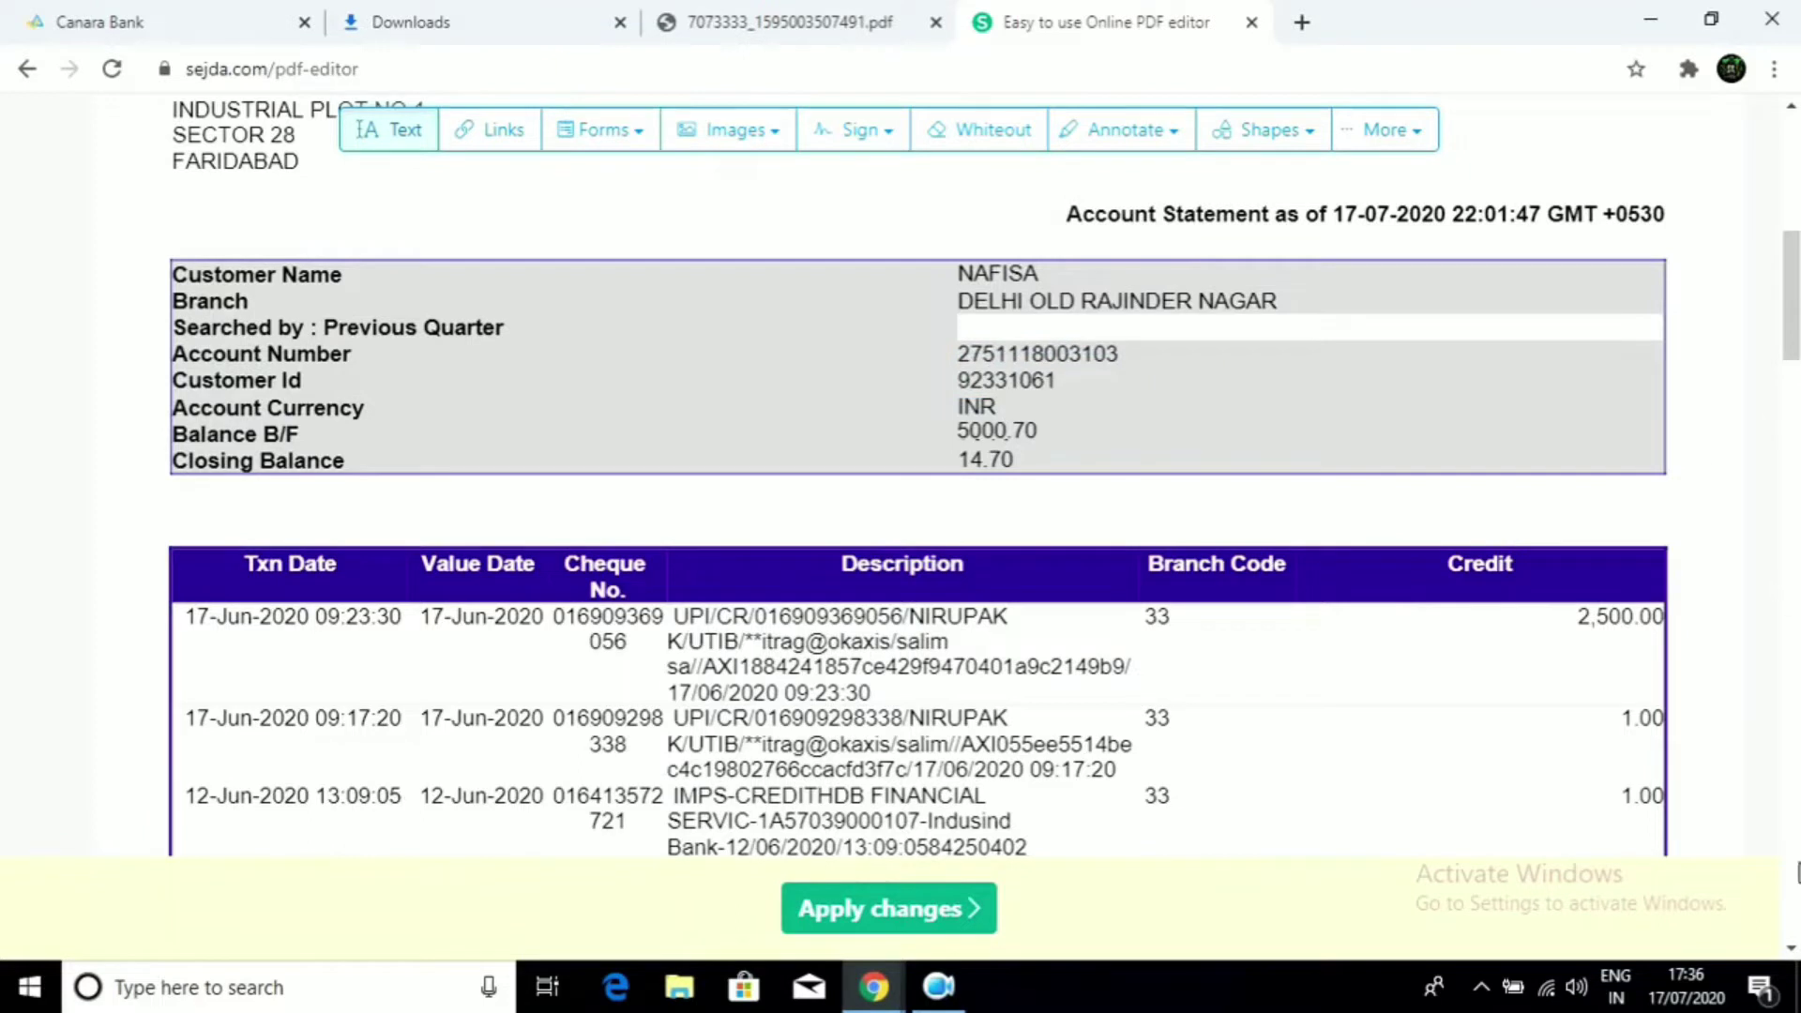
Replace the credit amount of the 11-Jun-2020 transaction with 25,000.00 in its existing text field
click(1790, 949)
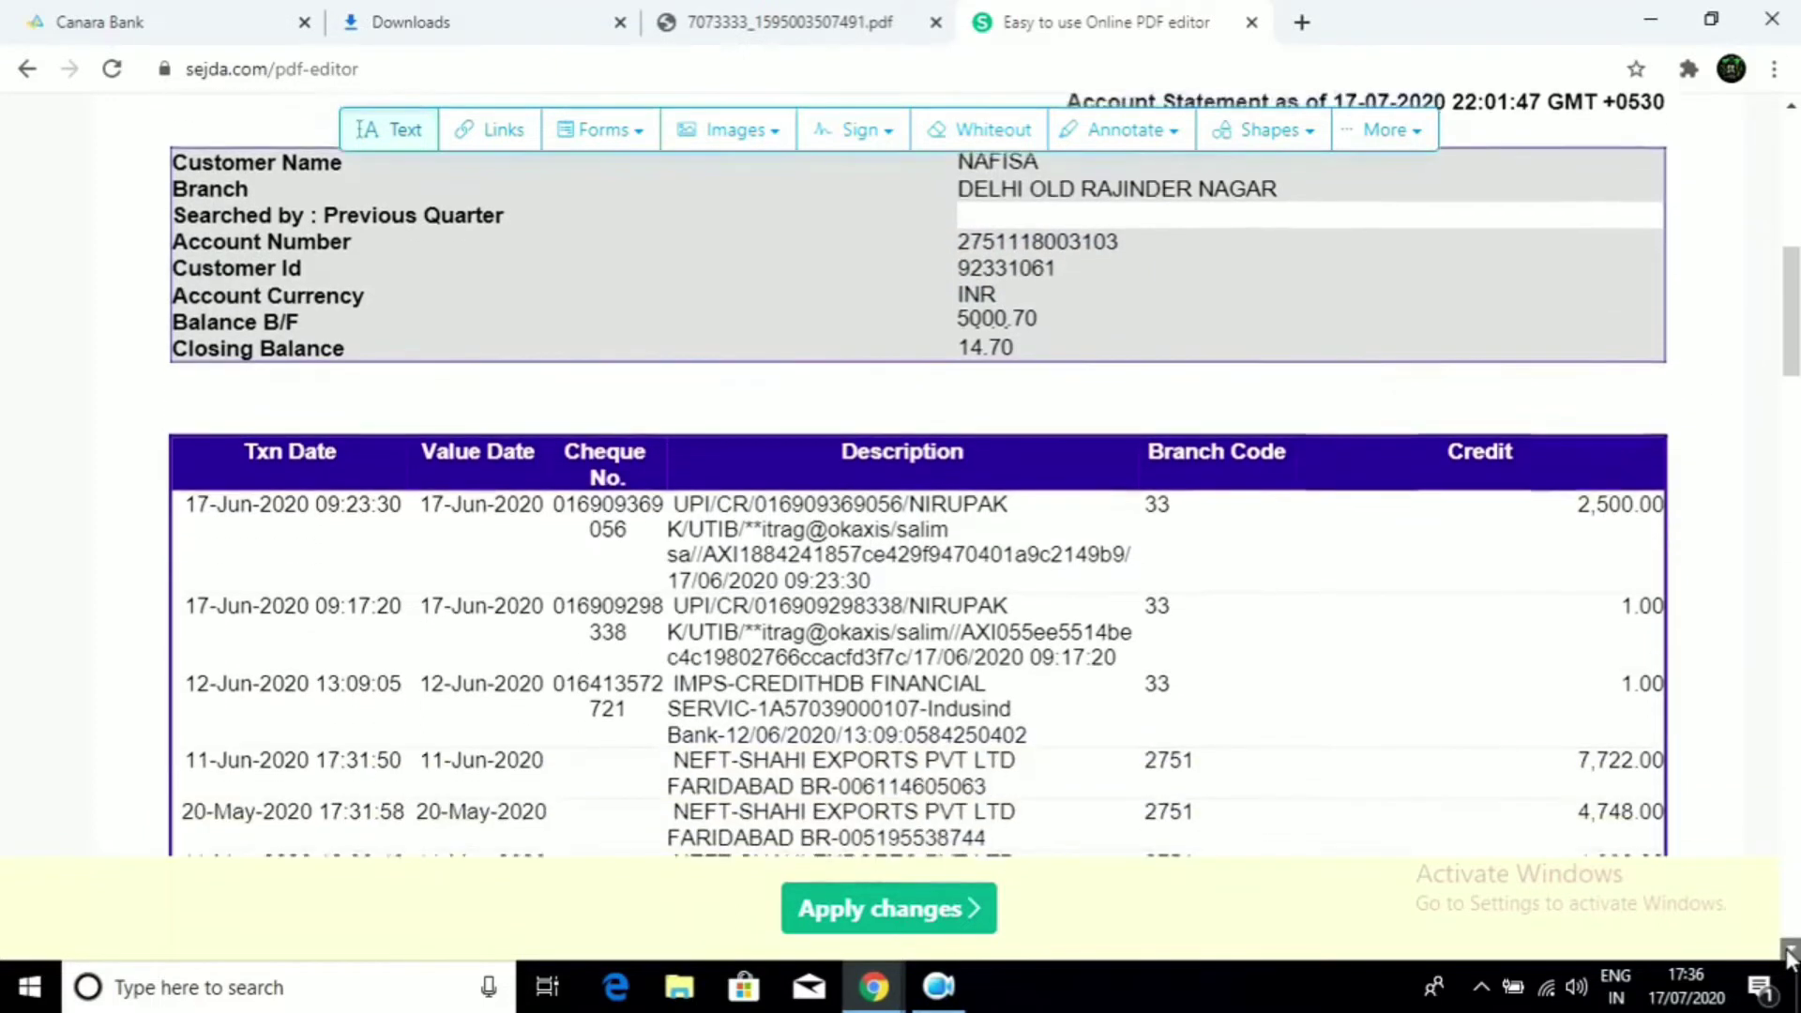
scroll(1790, 950, down, 5)
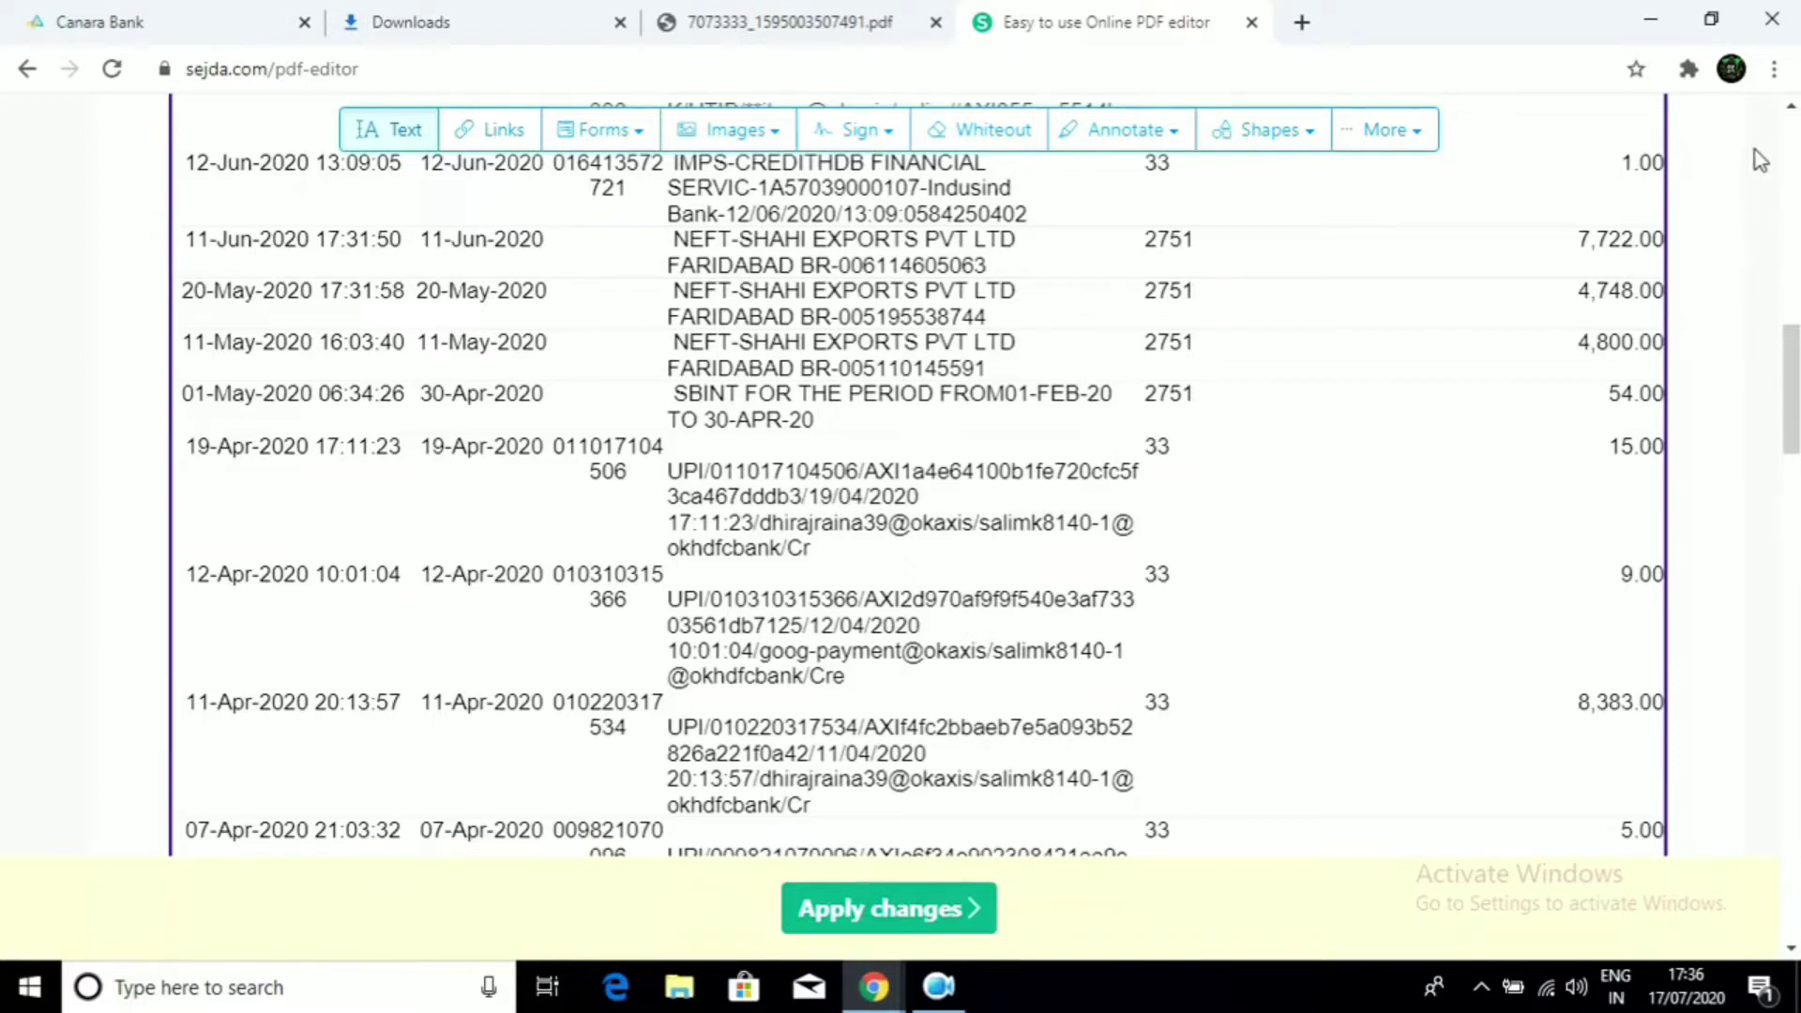
click(1792, 115)
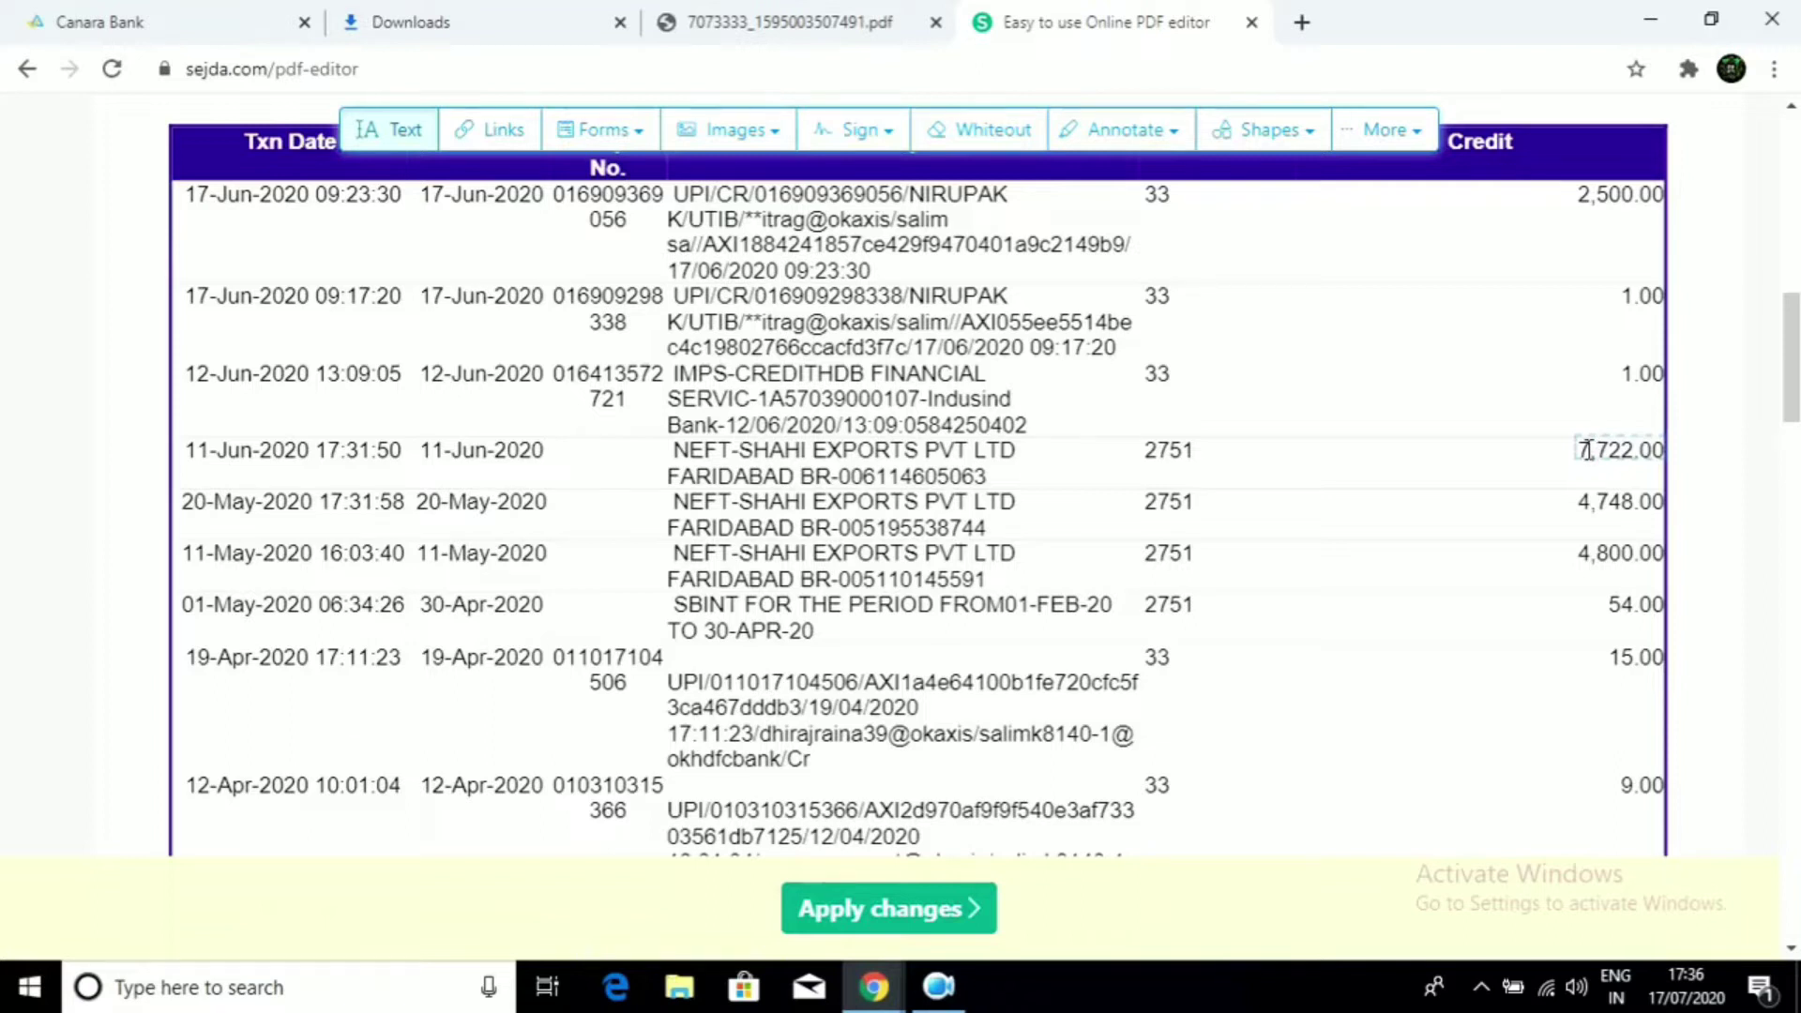
double_click(1586, 450)
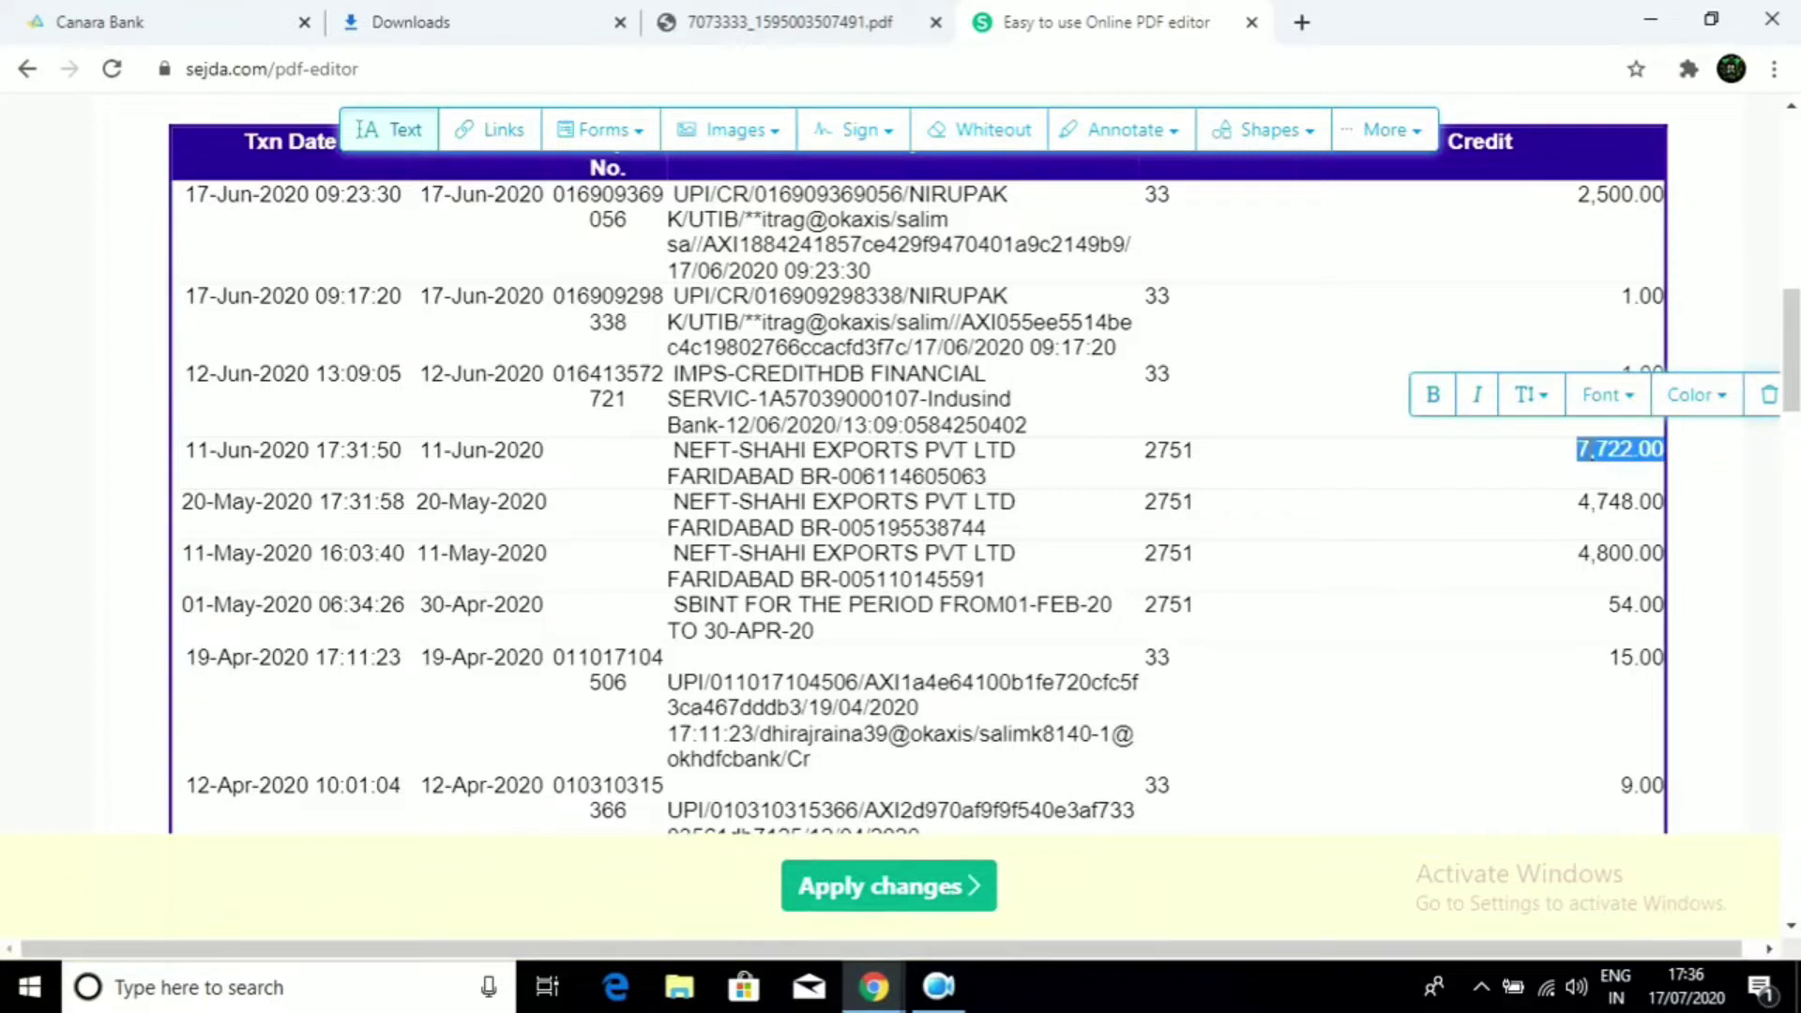
click(1587, 451)
key(BackSpace)
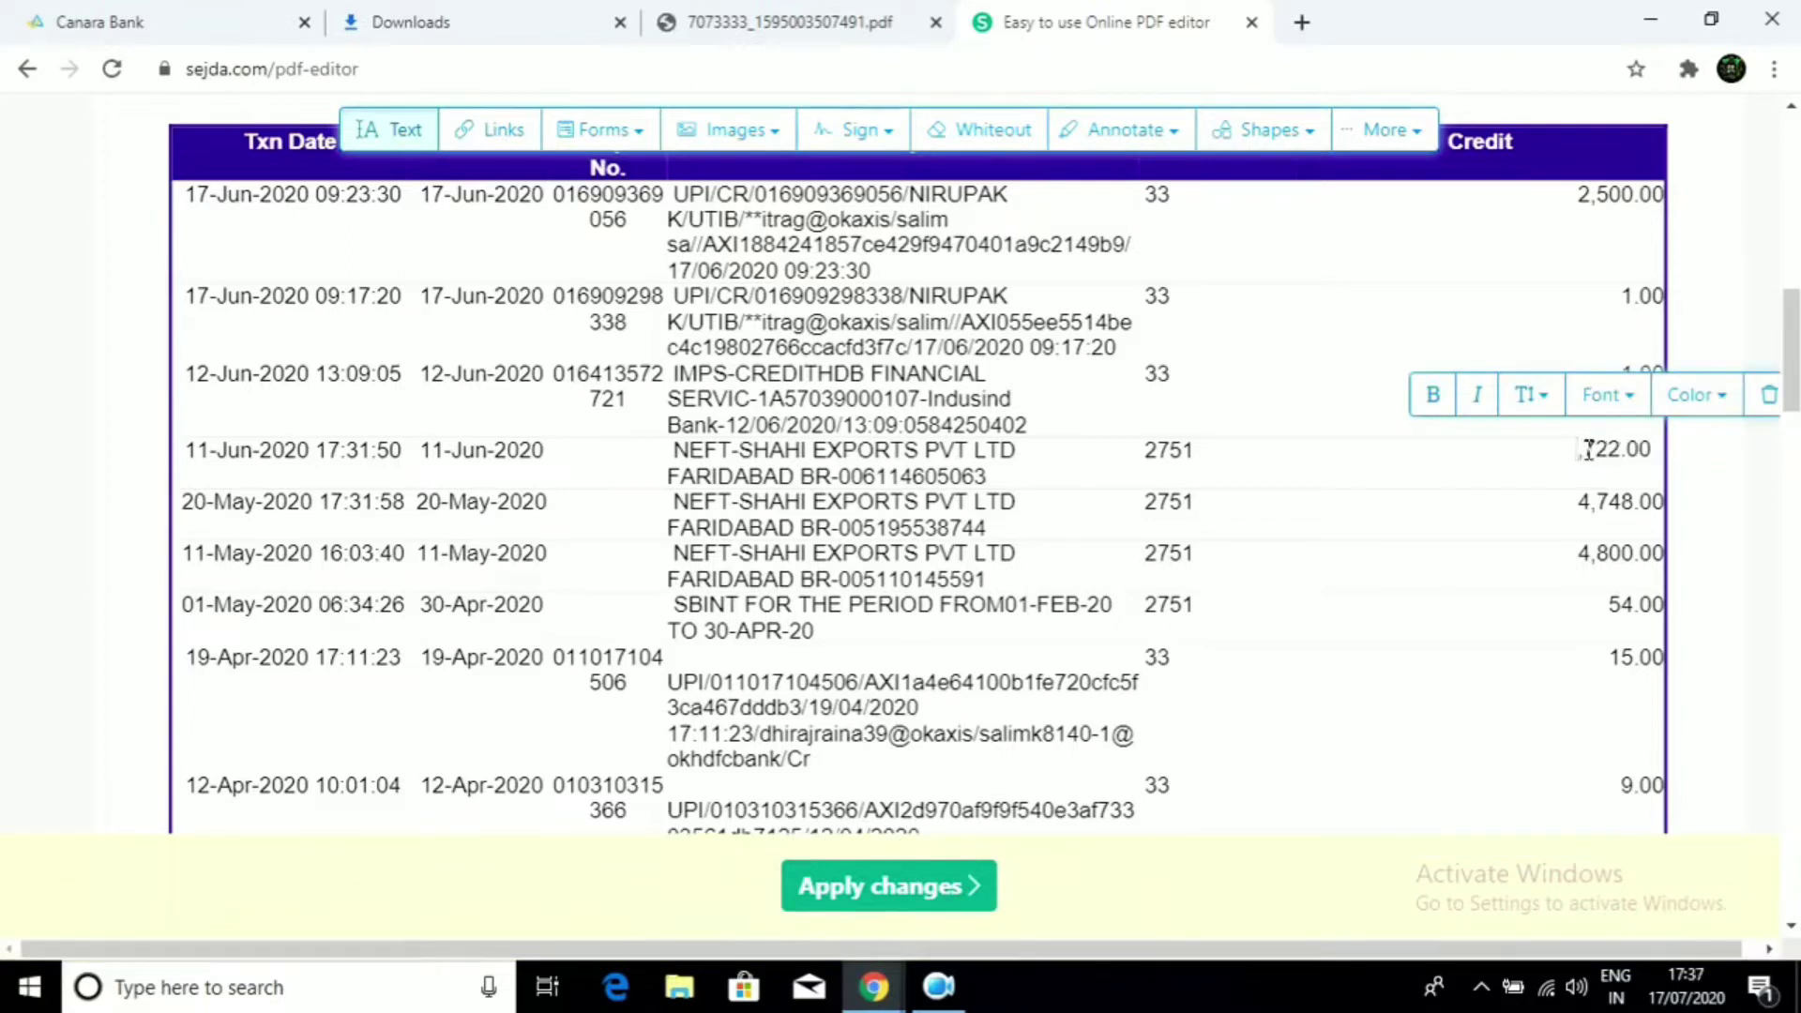
text(25)
key(Right)
key(BackSpace)
text(0)
key(BackSpace)
key(Right)
key(BackSpace)
text(0)
text(.)
text(0)
click(1467, 522)
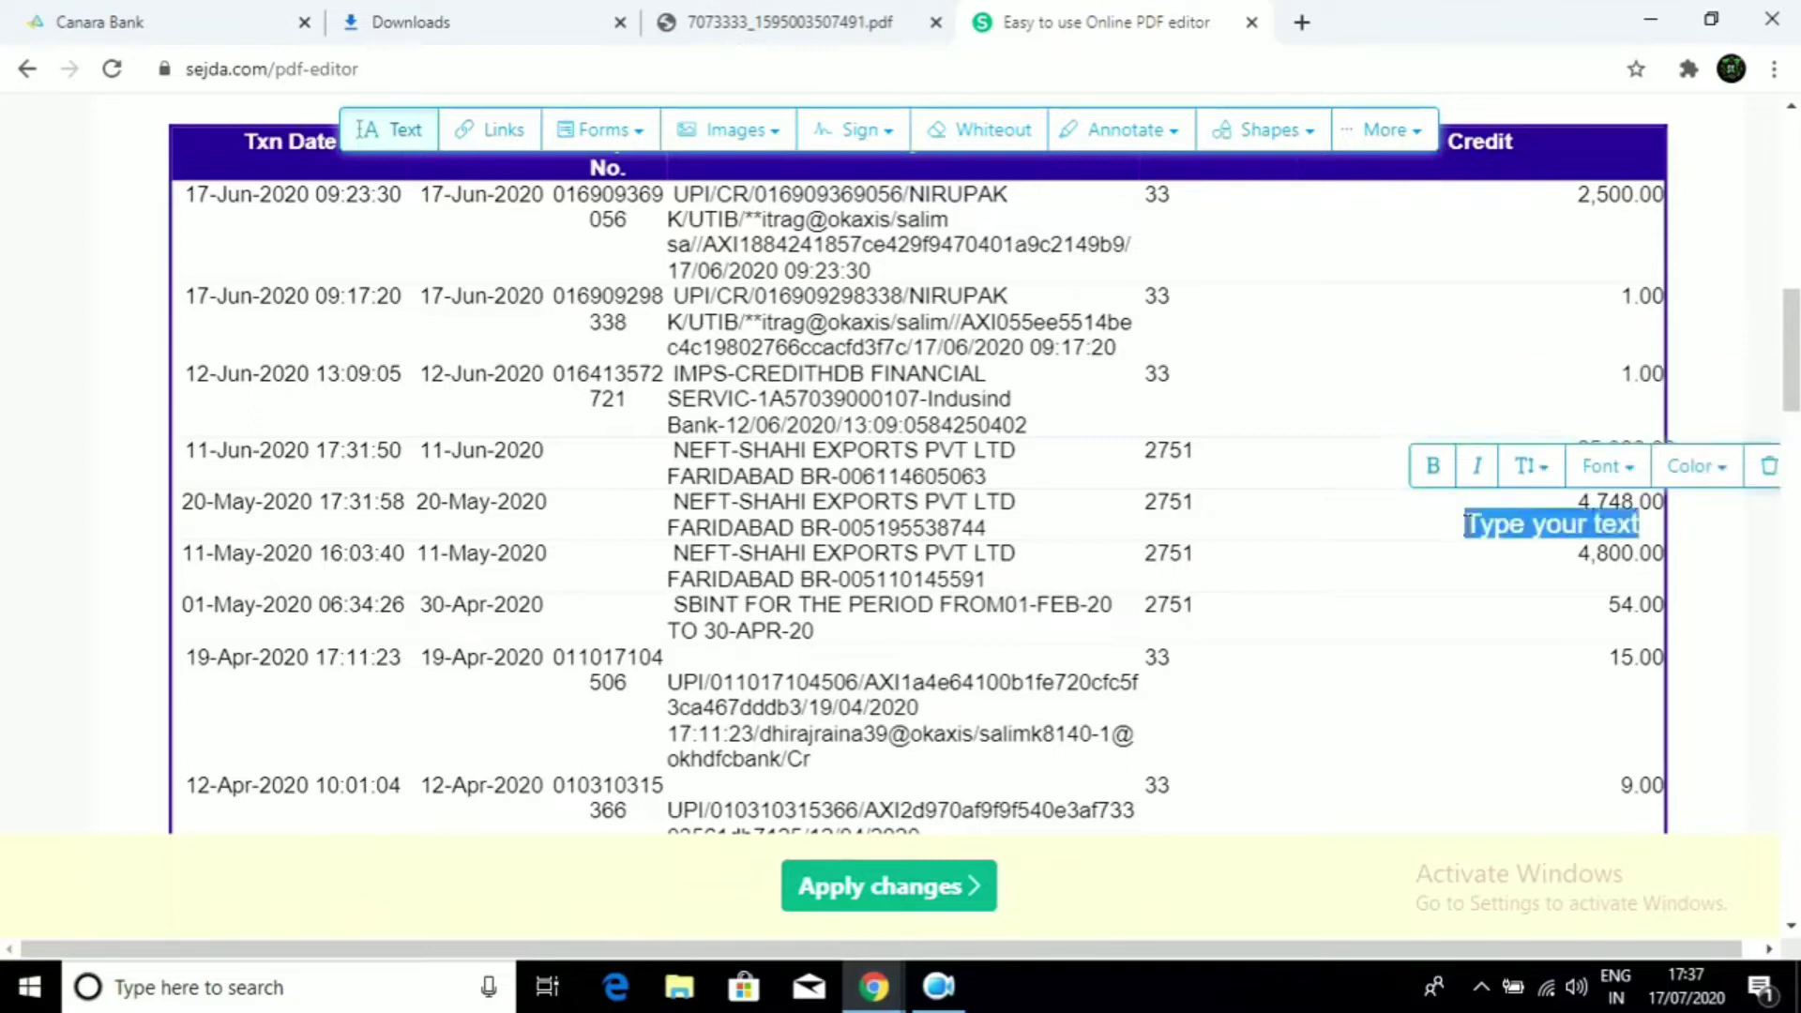
click(1771, 466)
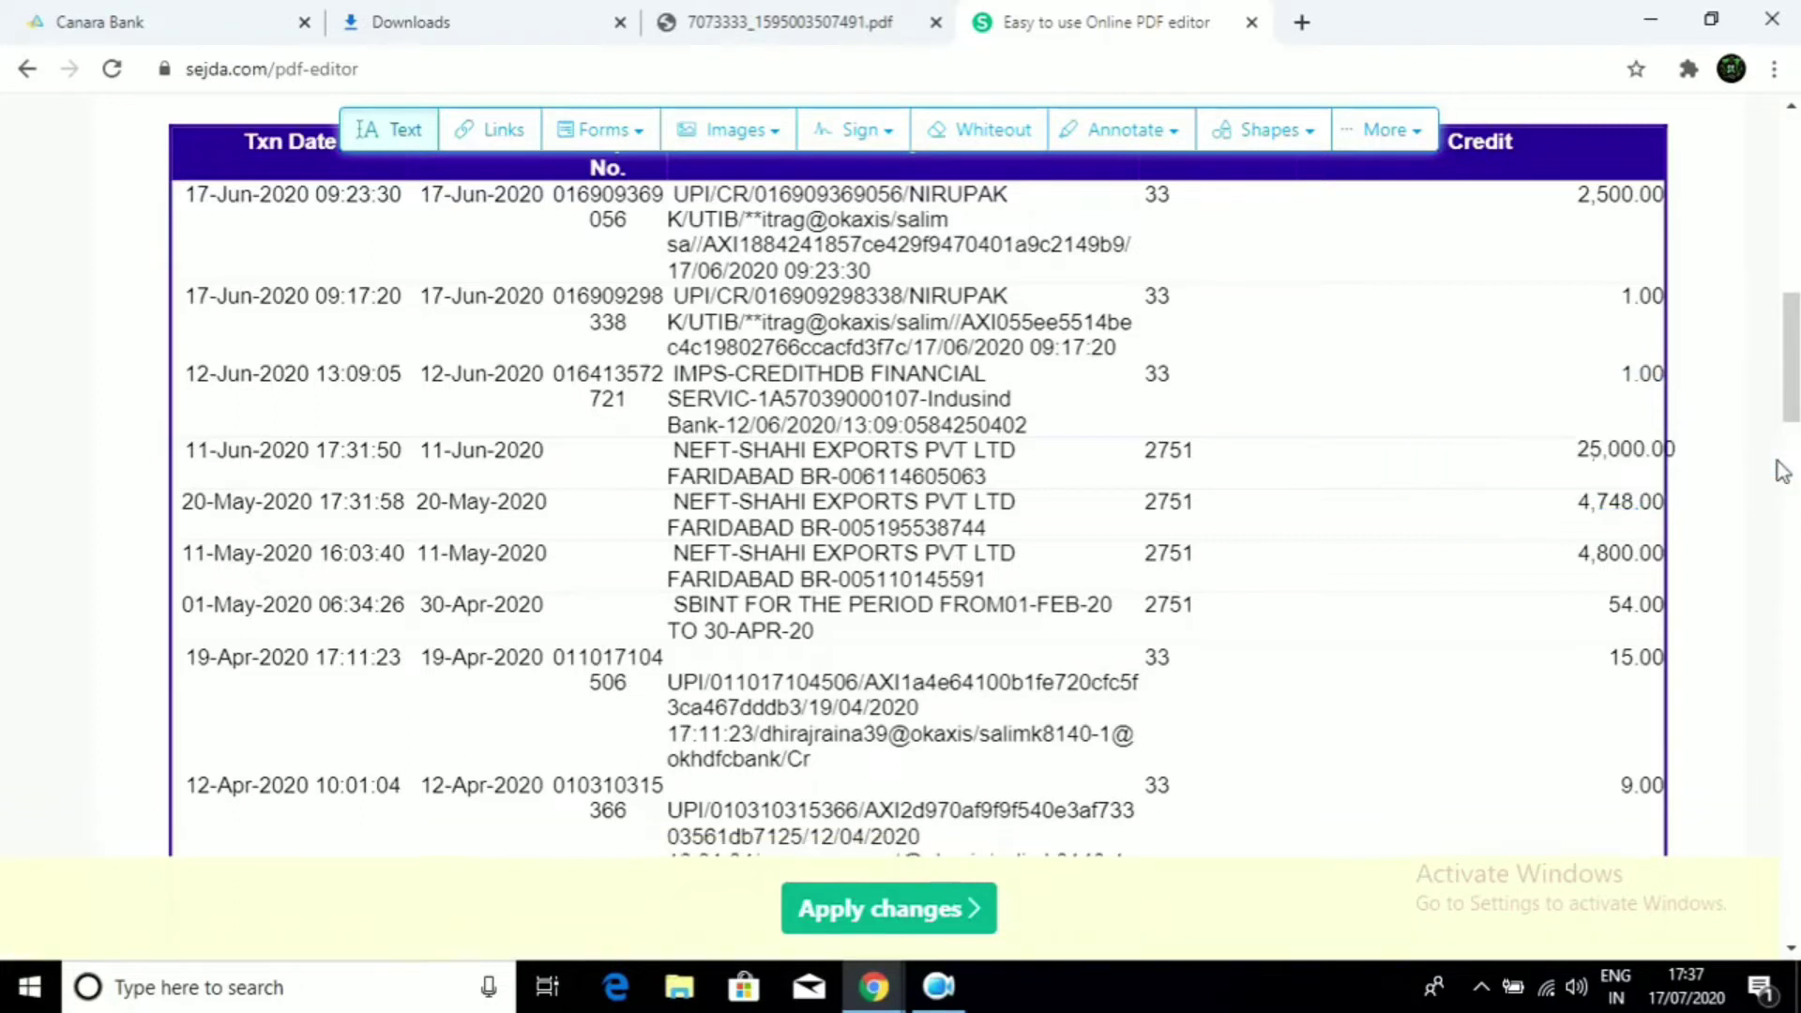
right_click(1595, 460)
click(1459, 436)
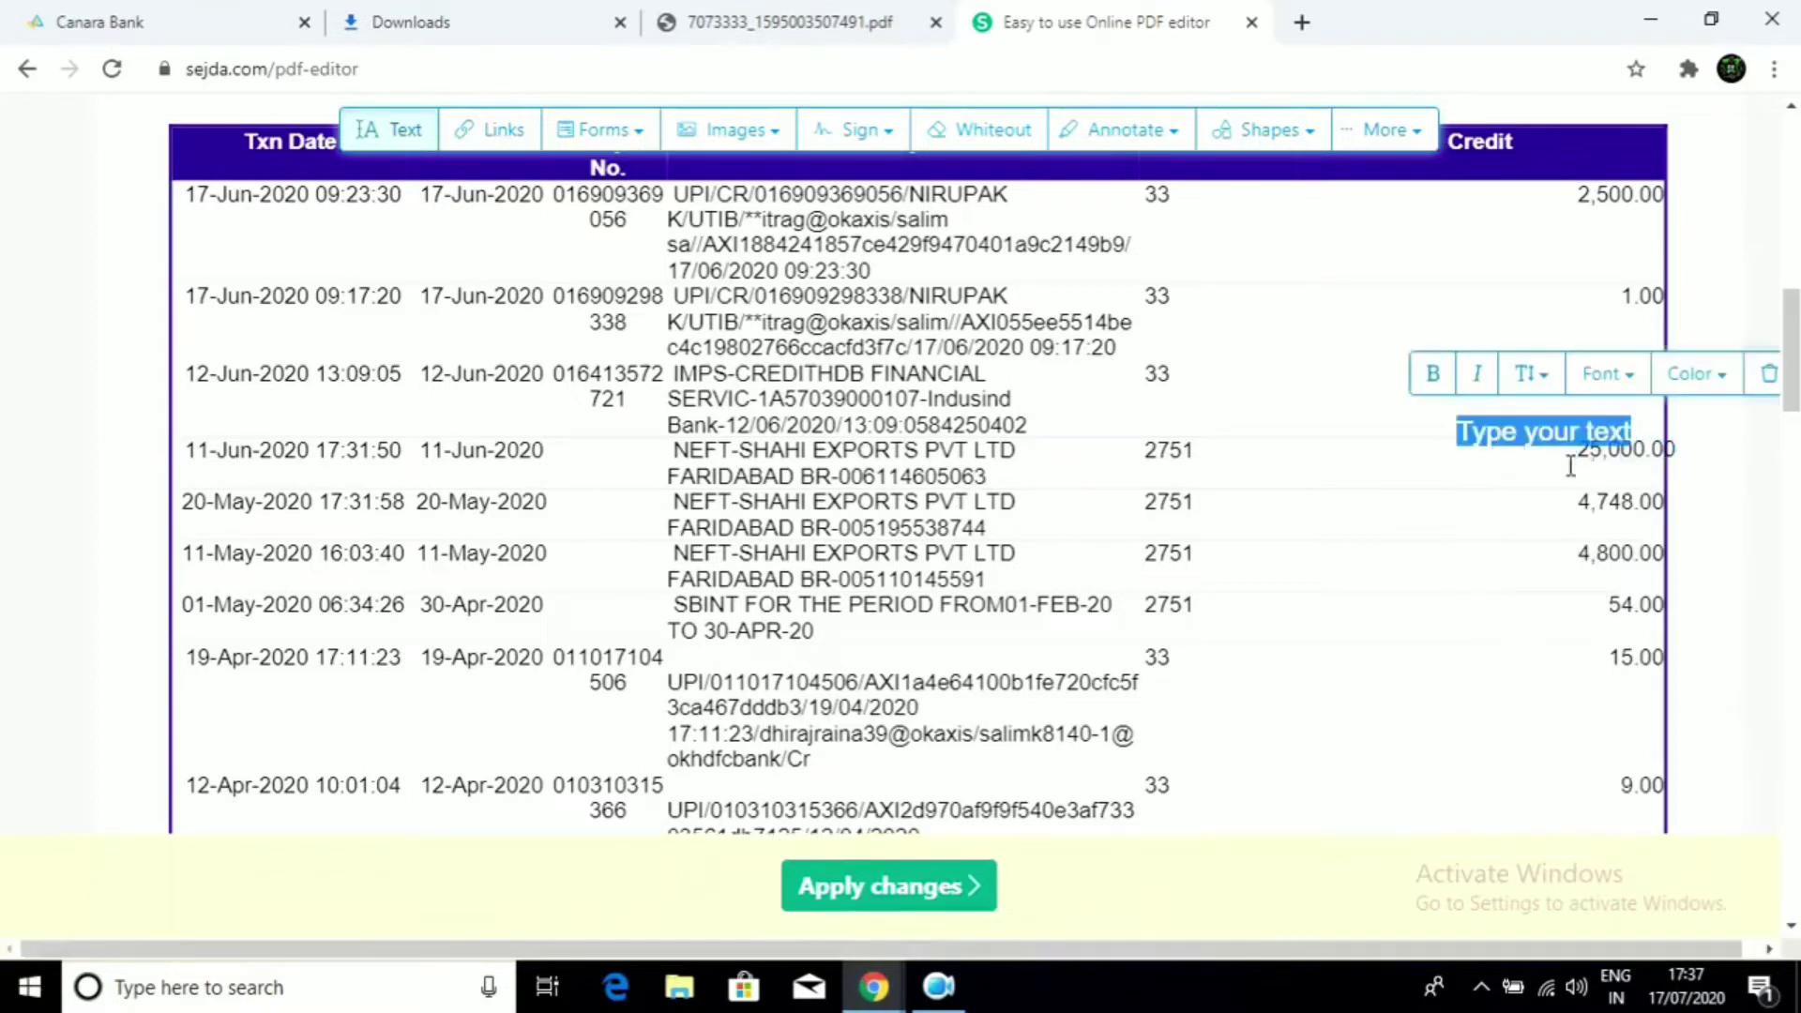
click(1768, 374)
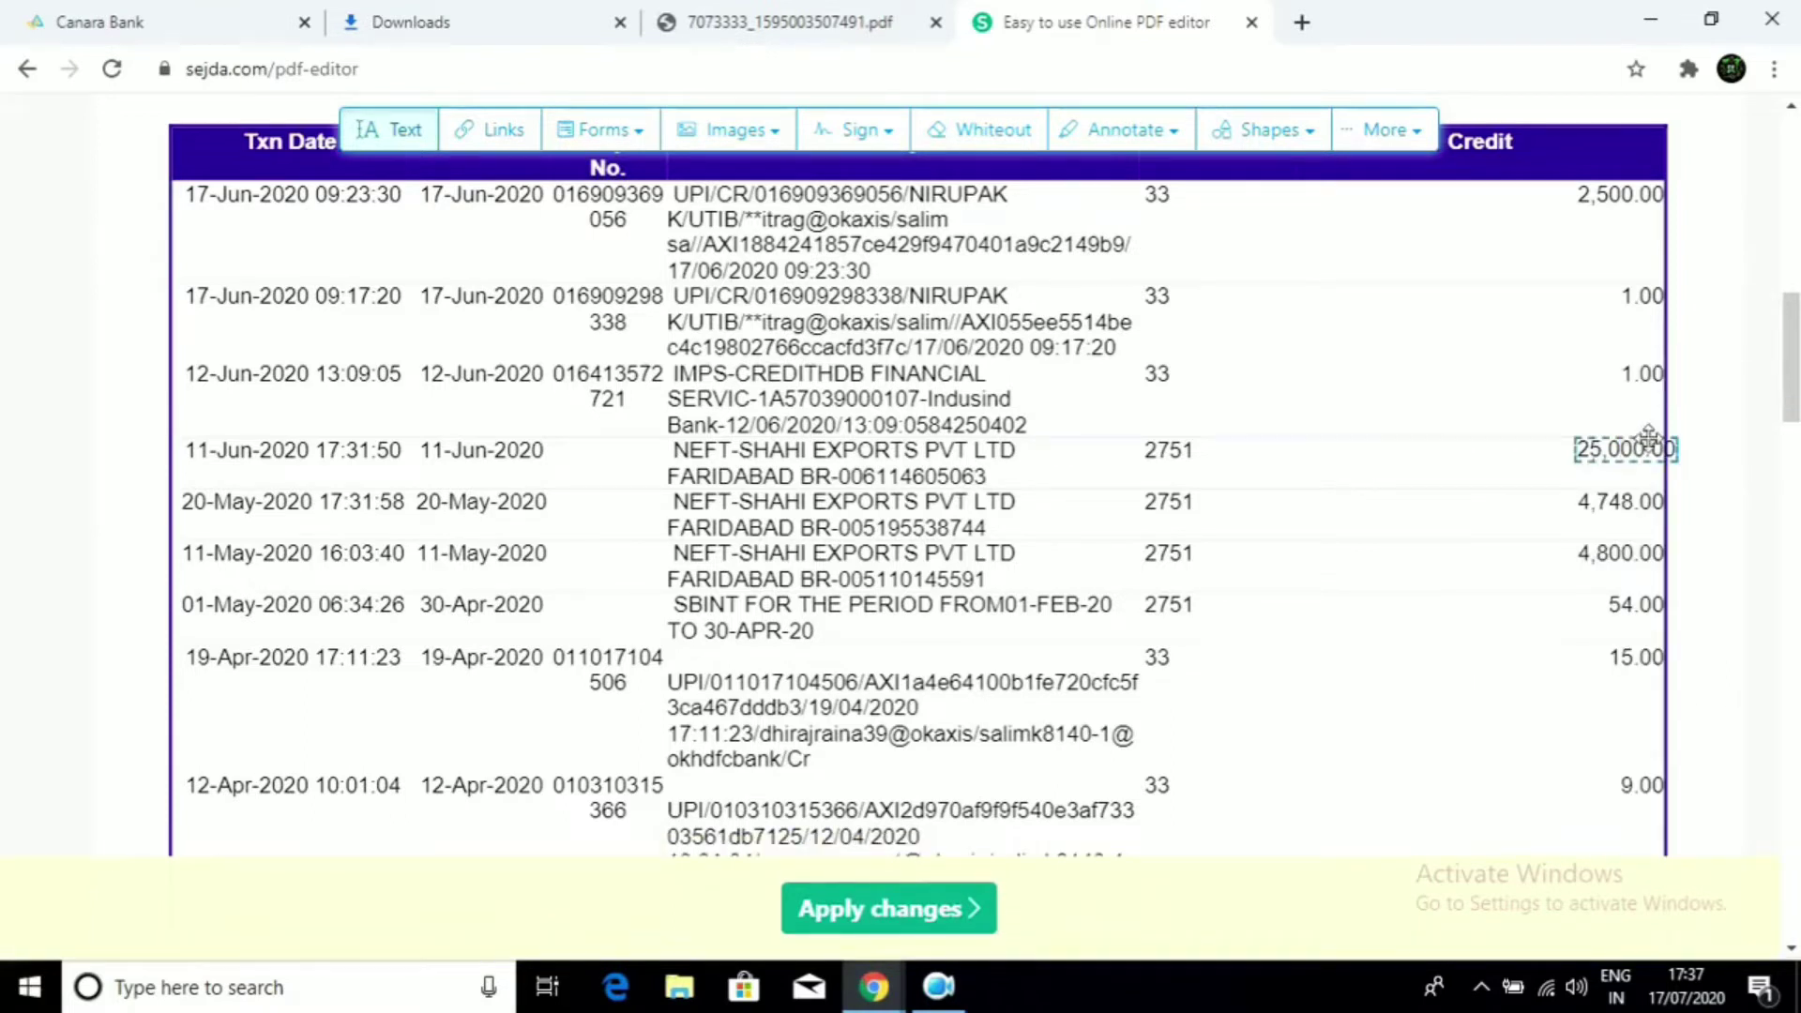
right_click(1617, 471)
click(1621, 457)
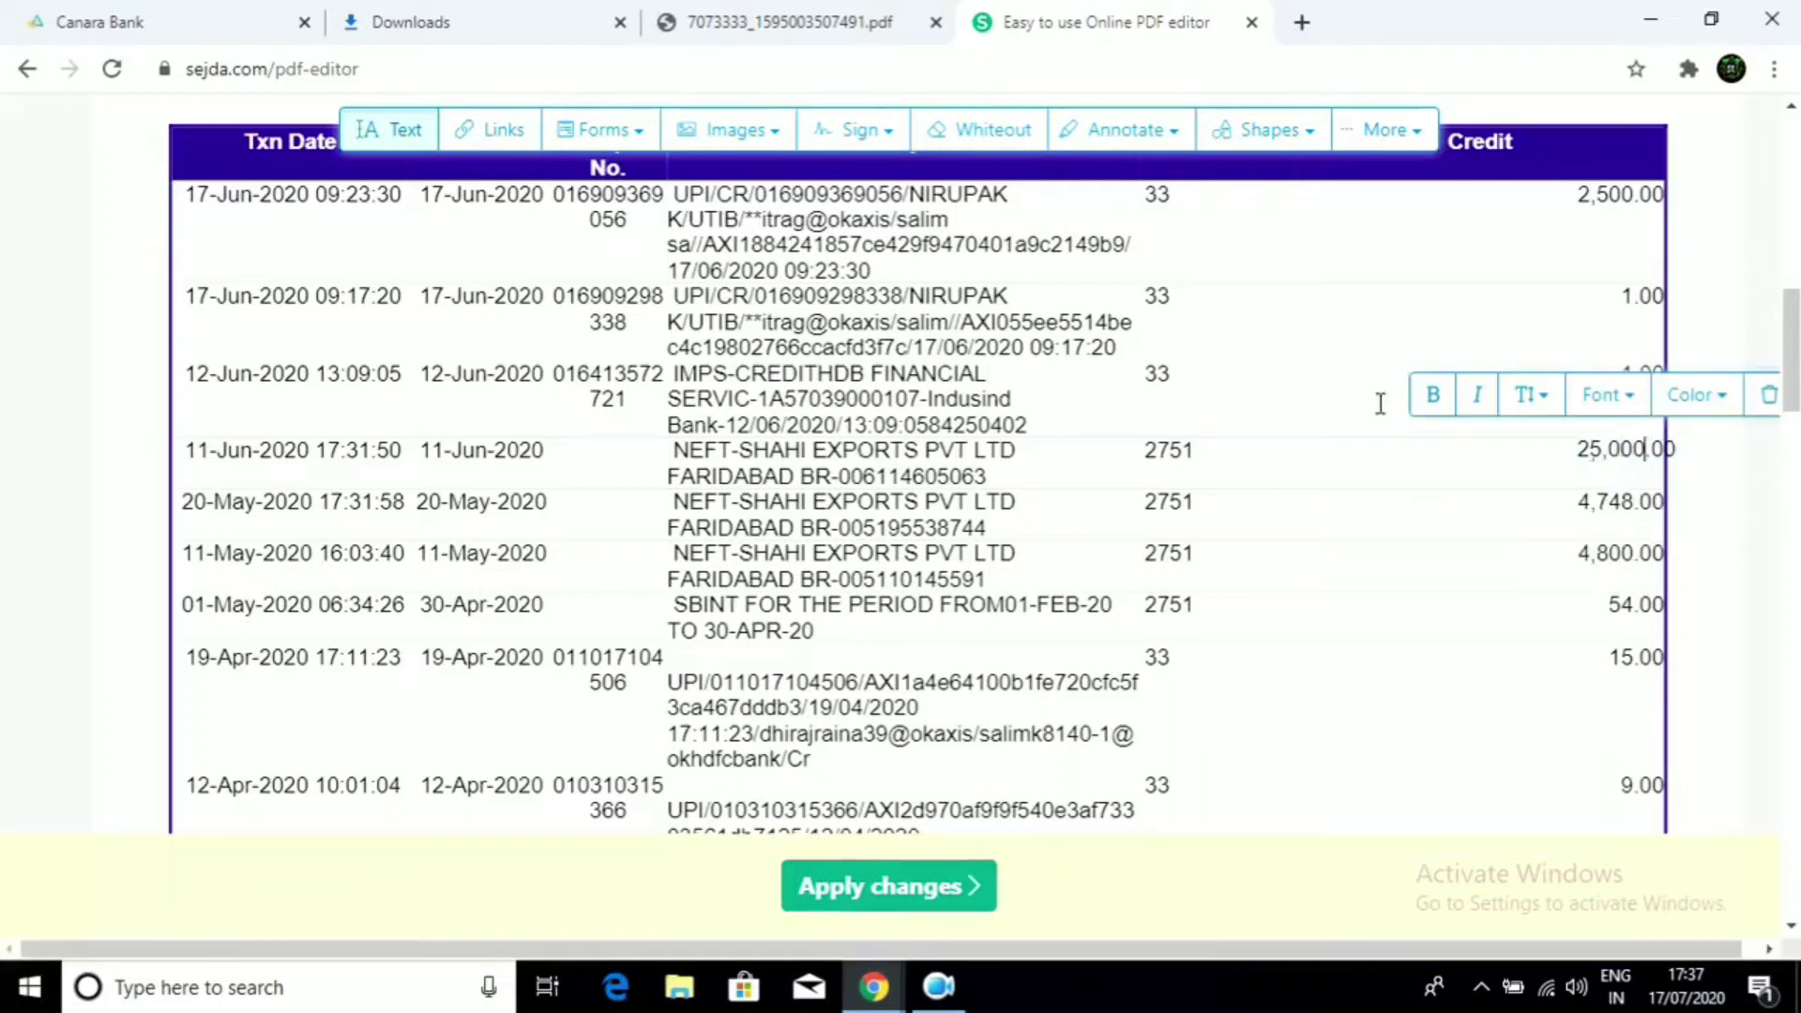
click(392, 139)
click(1419, 498)
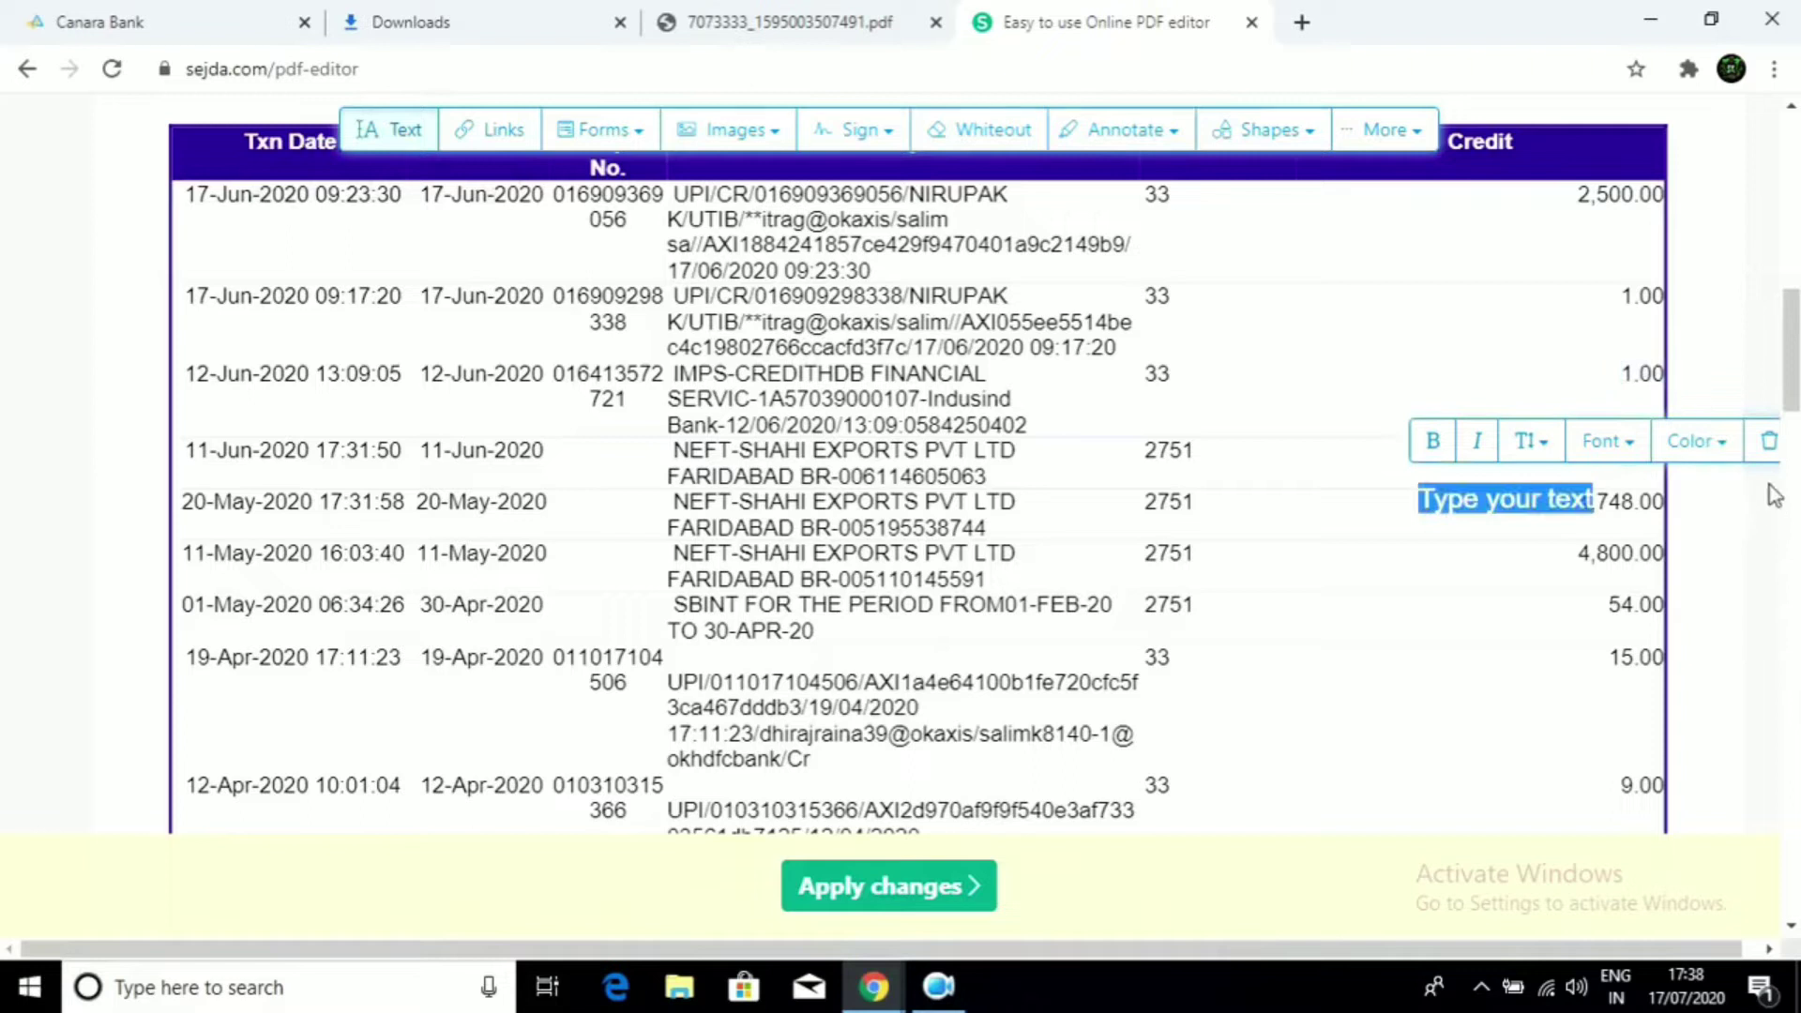
click(1765, 442)
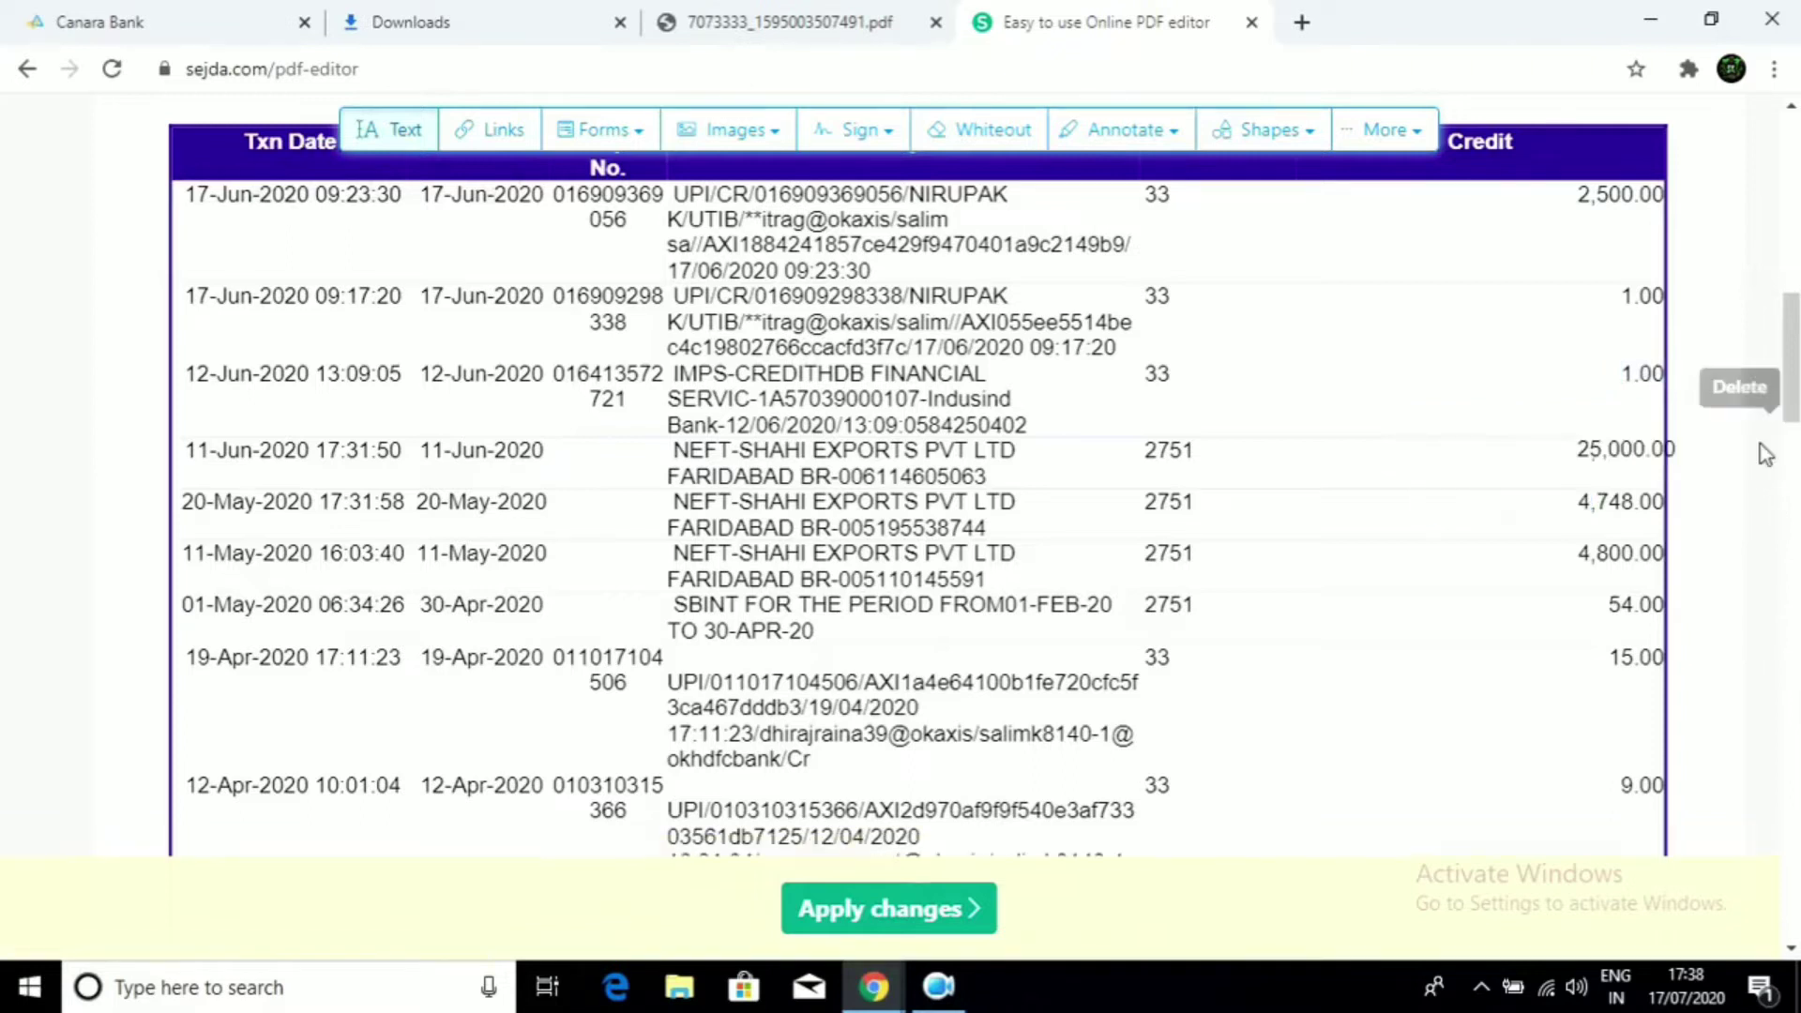
click(1646, 449)
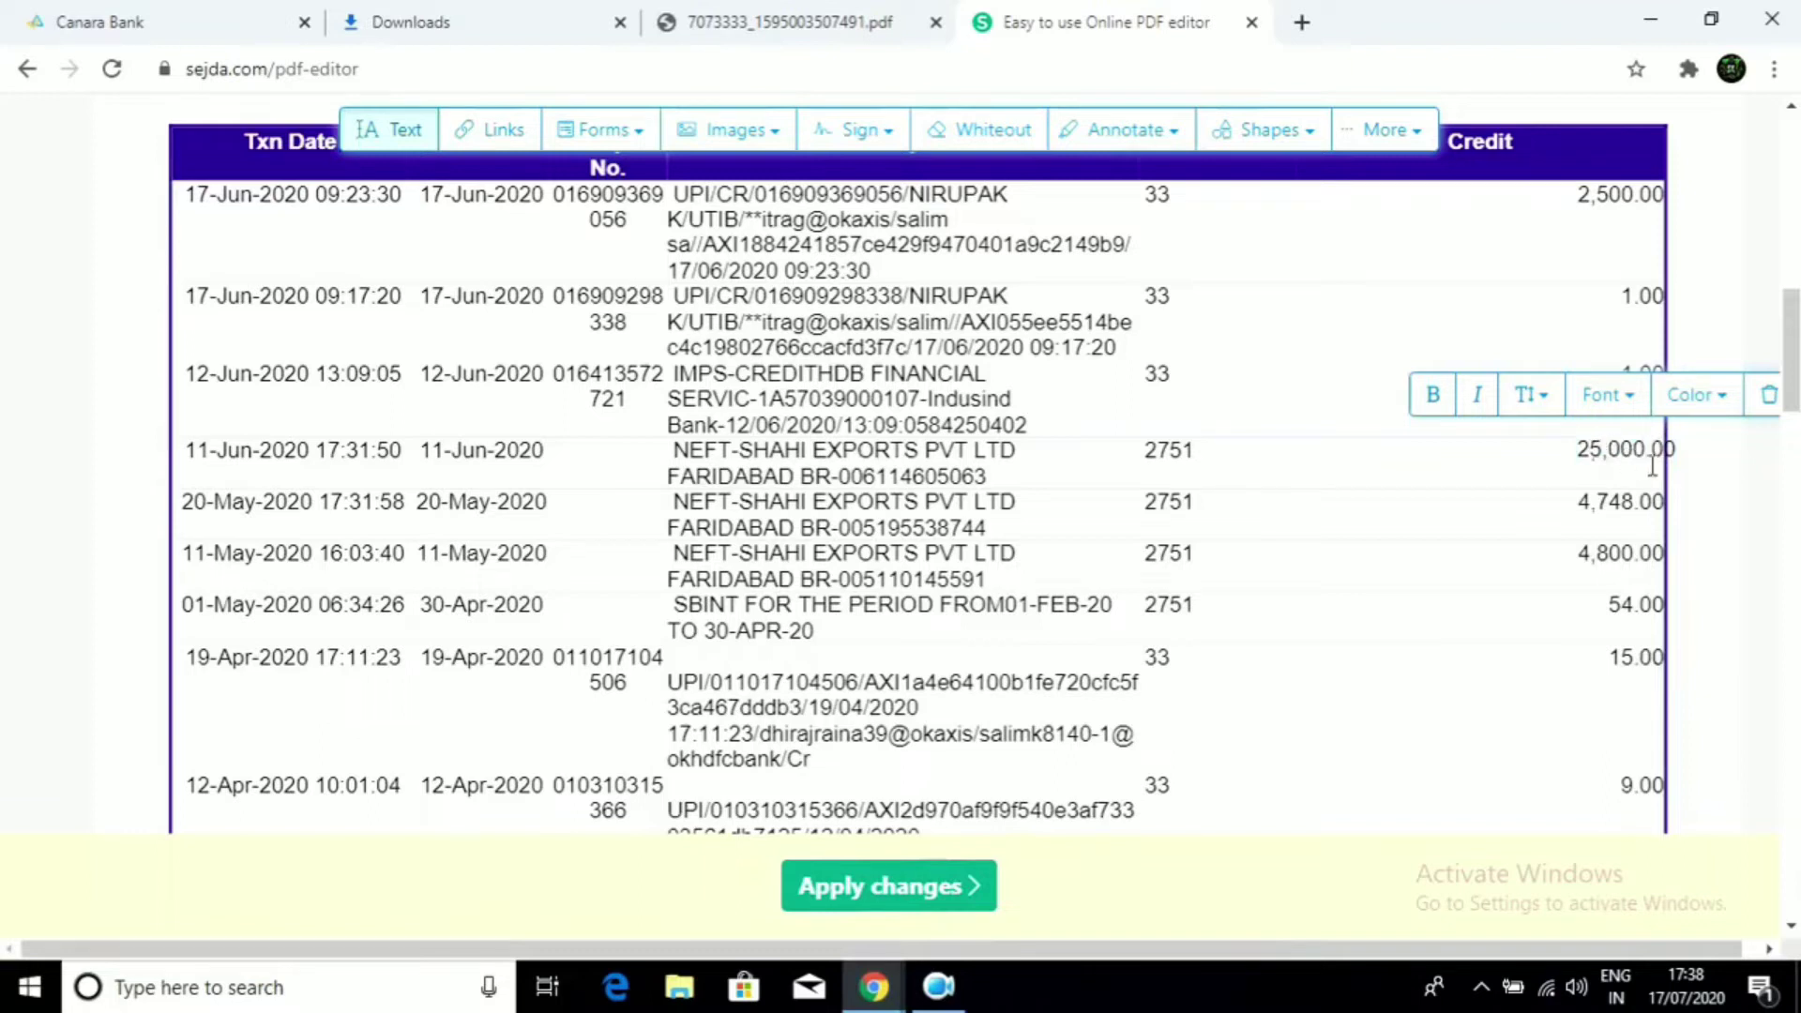
click(1577, 473)
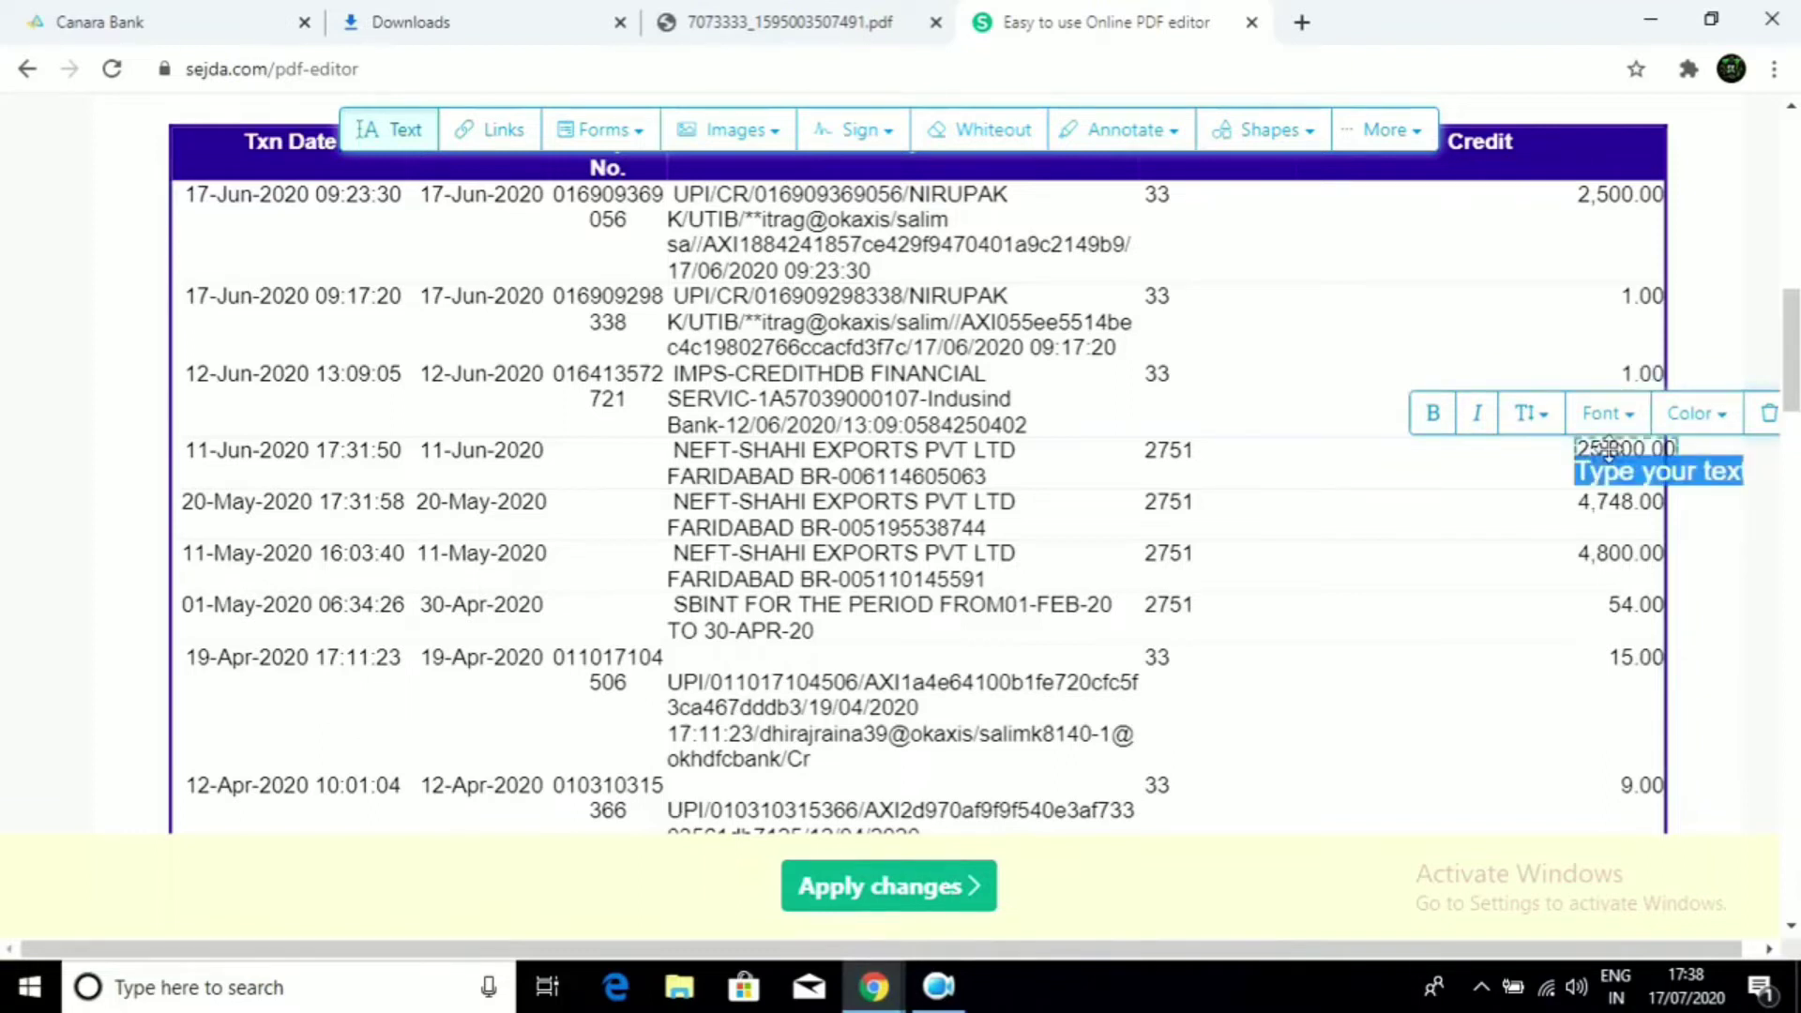
click(1773, 417)
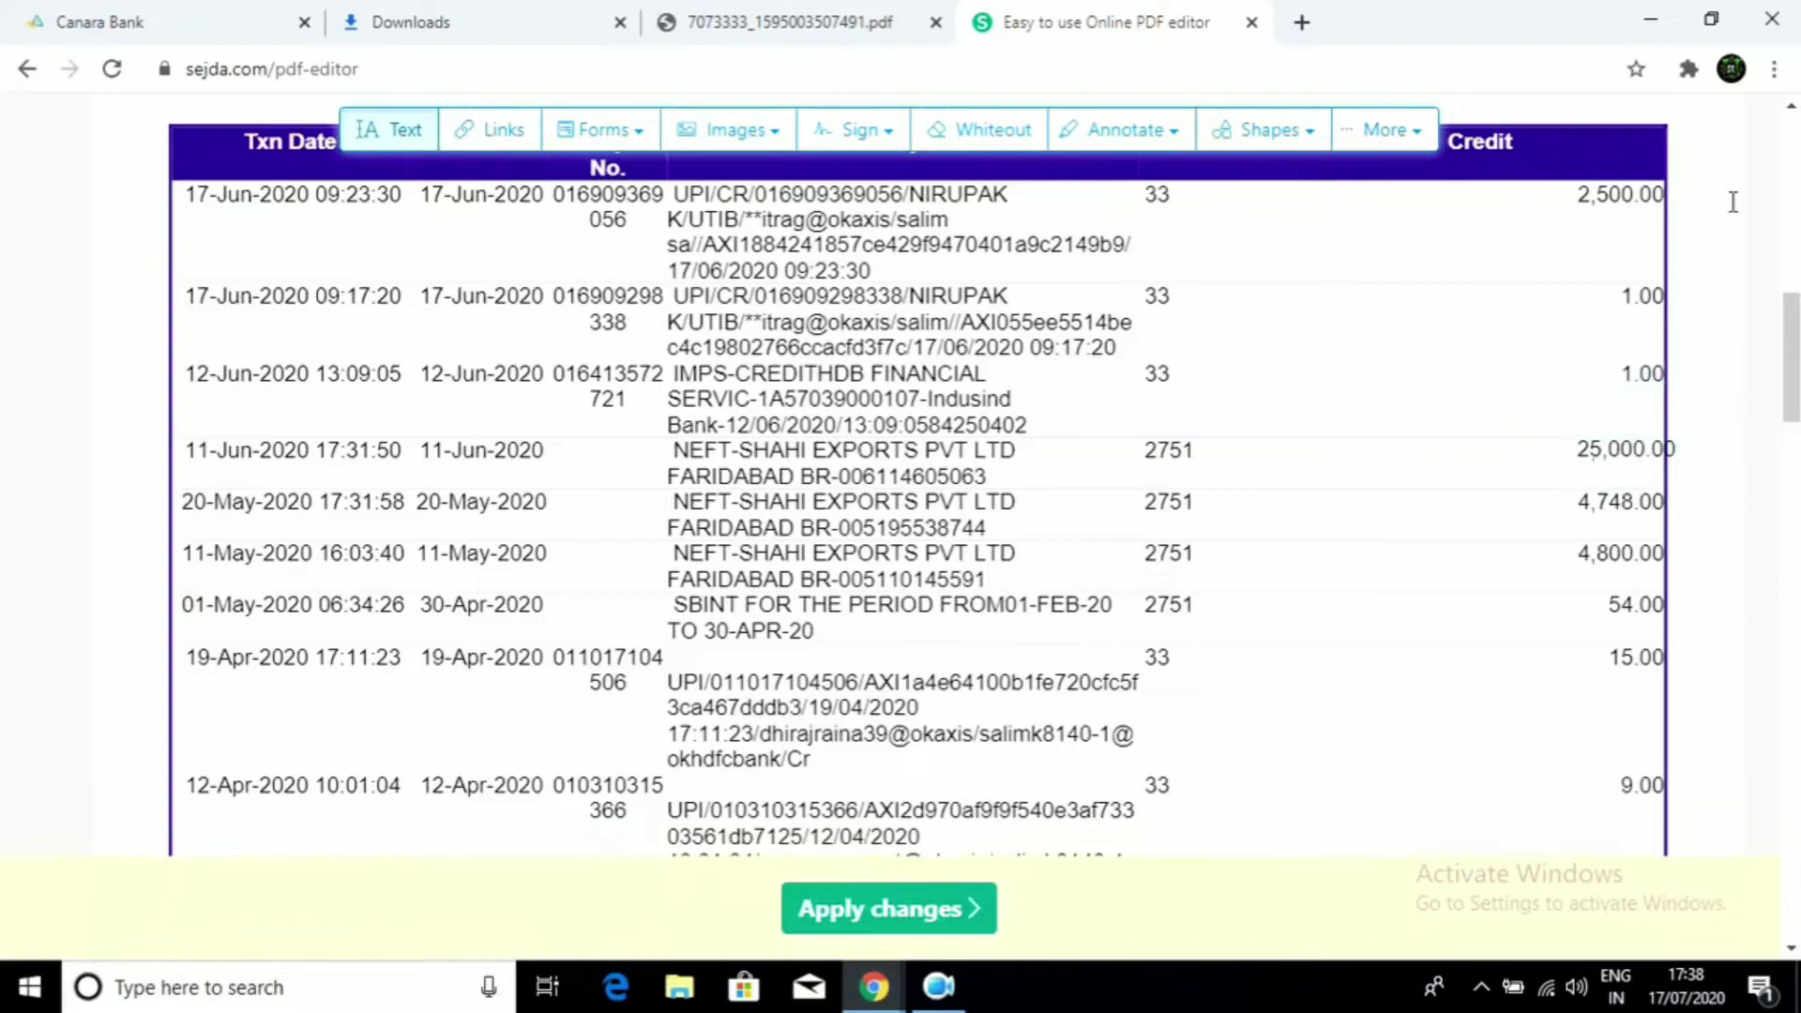
click(1773, 71)
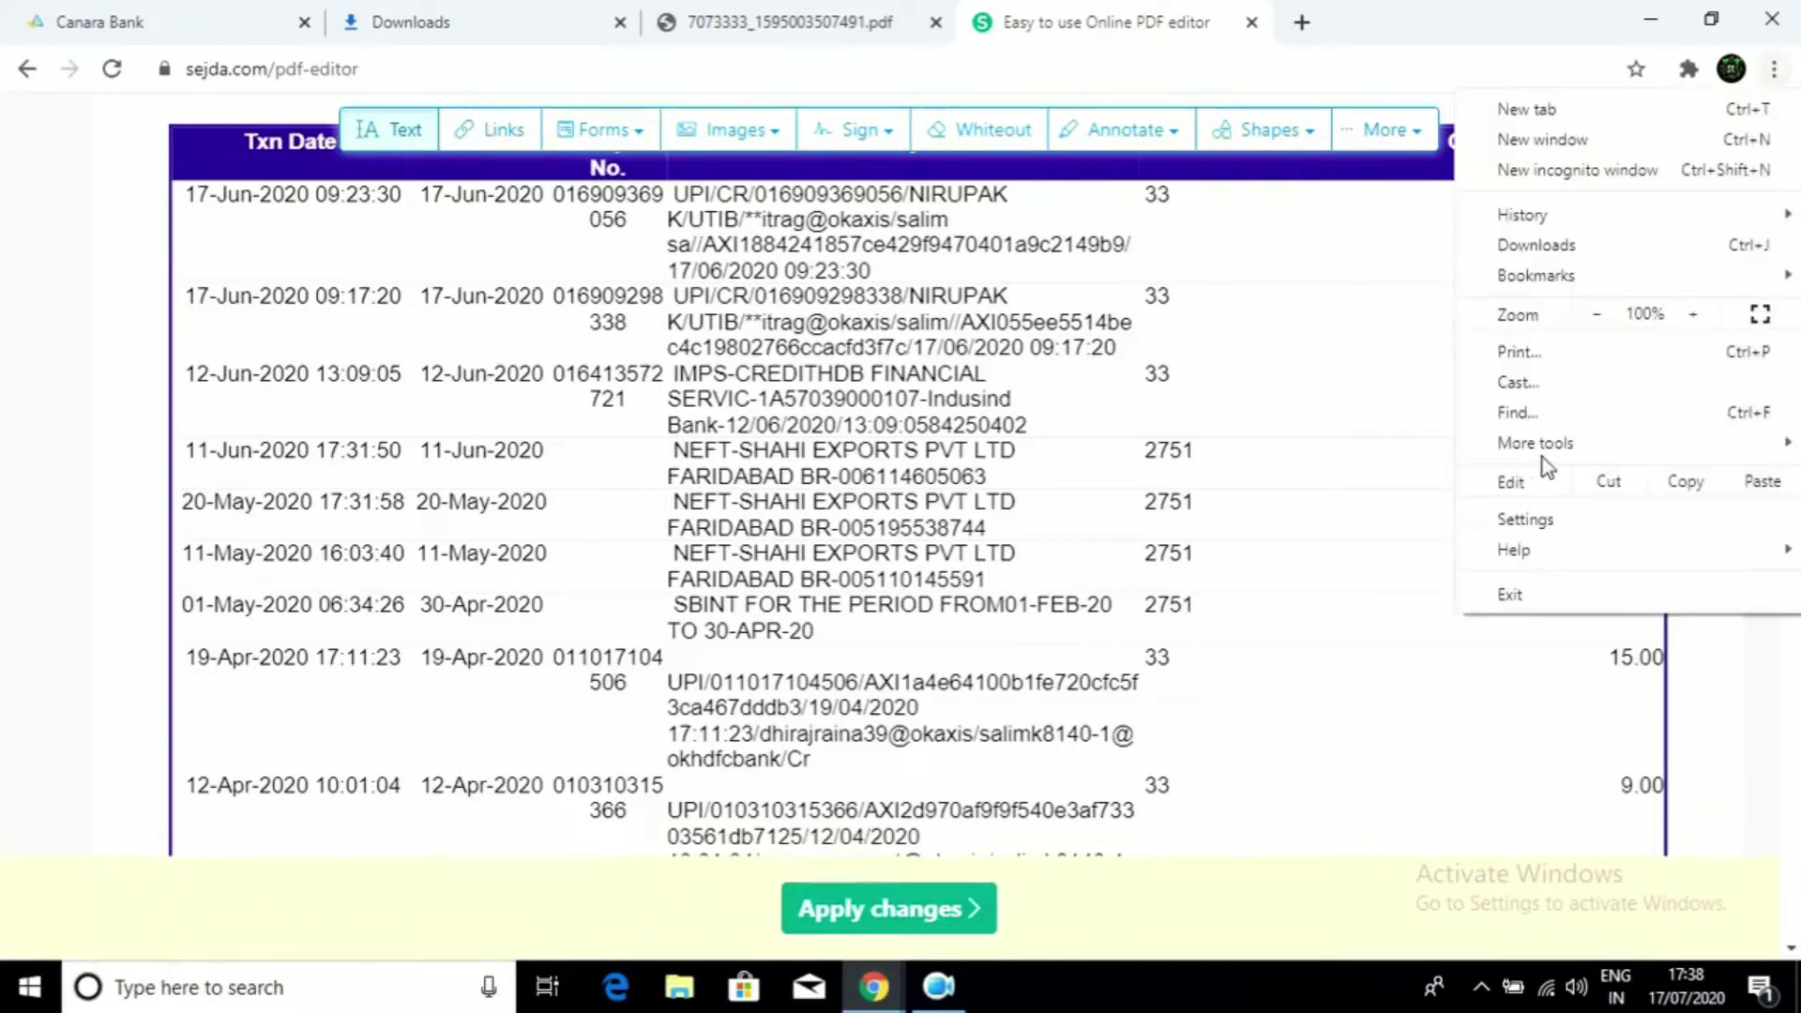
click(1420, 542)
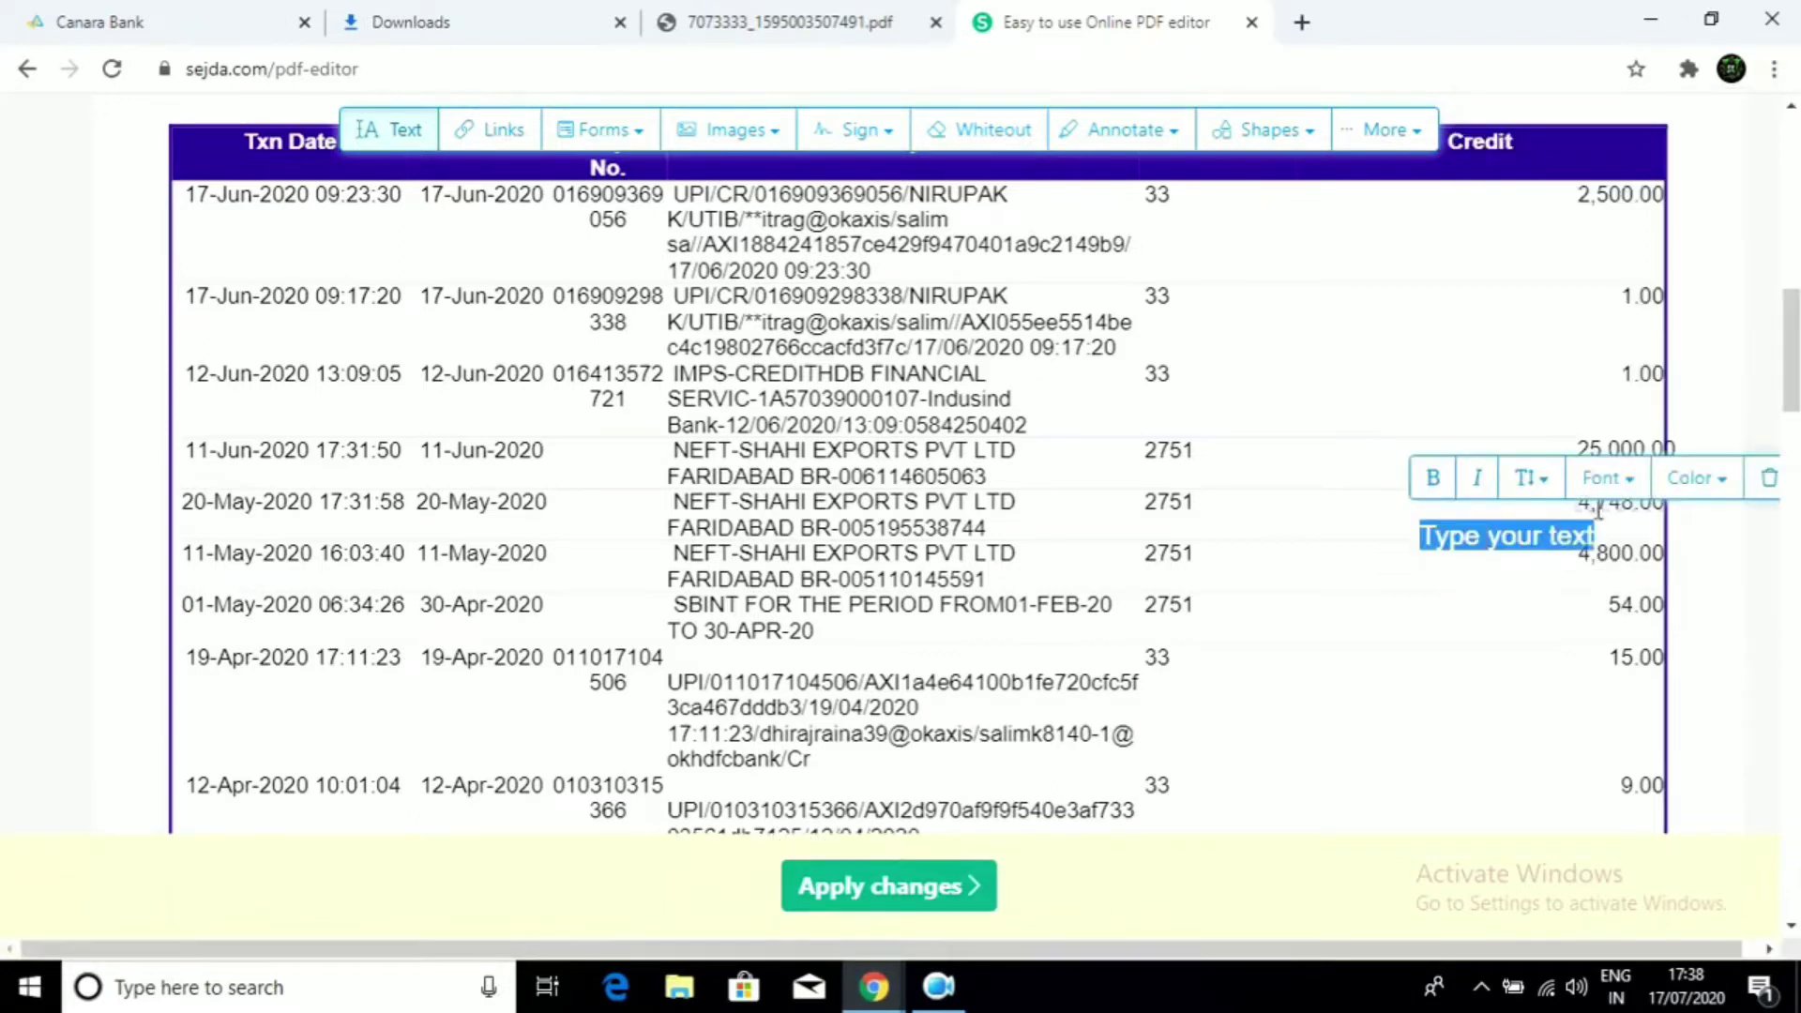
click(1769, 480)
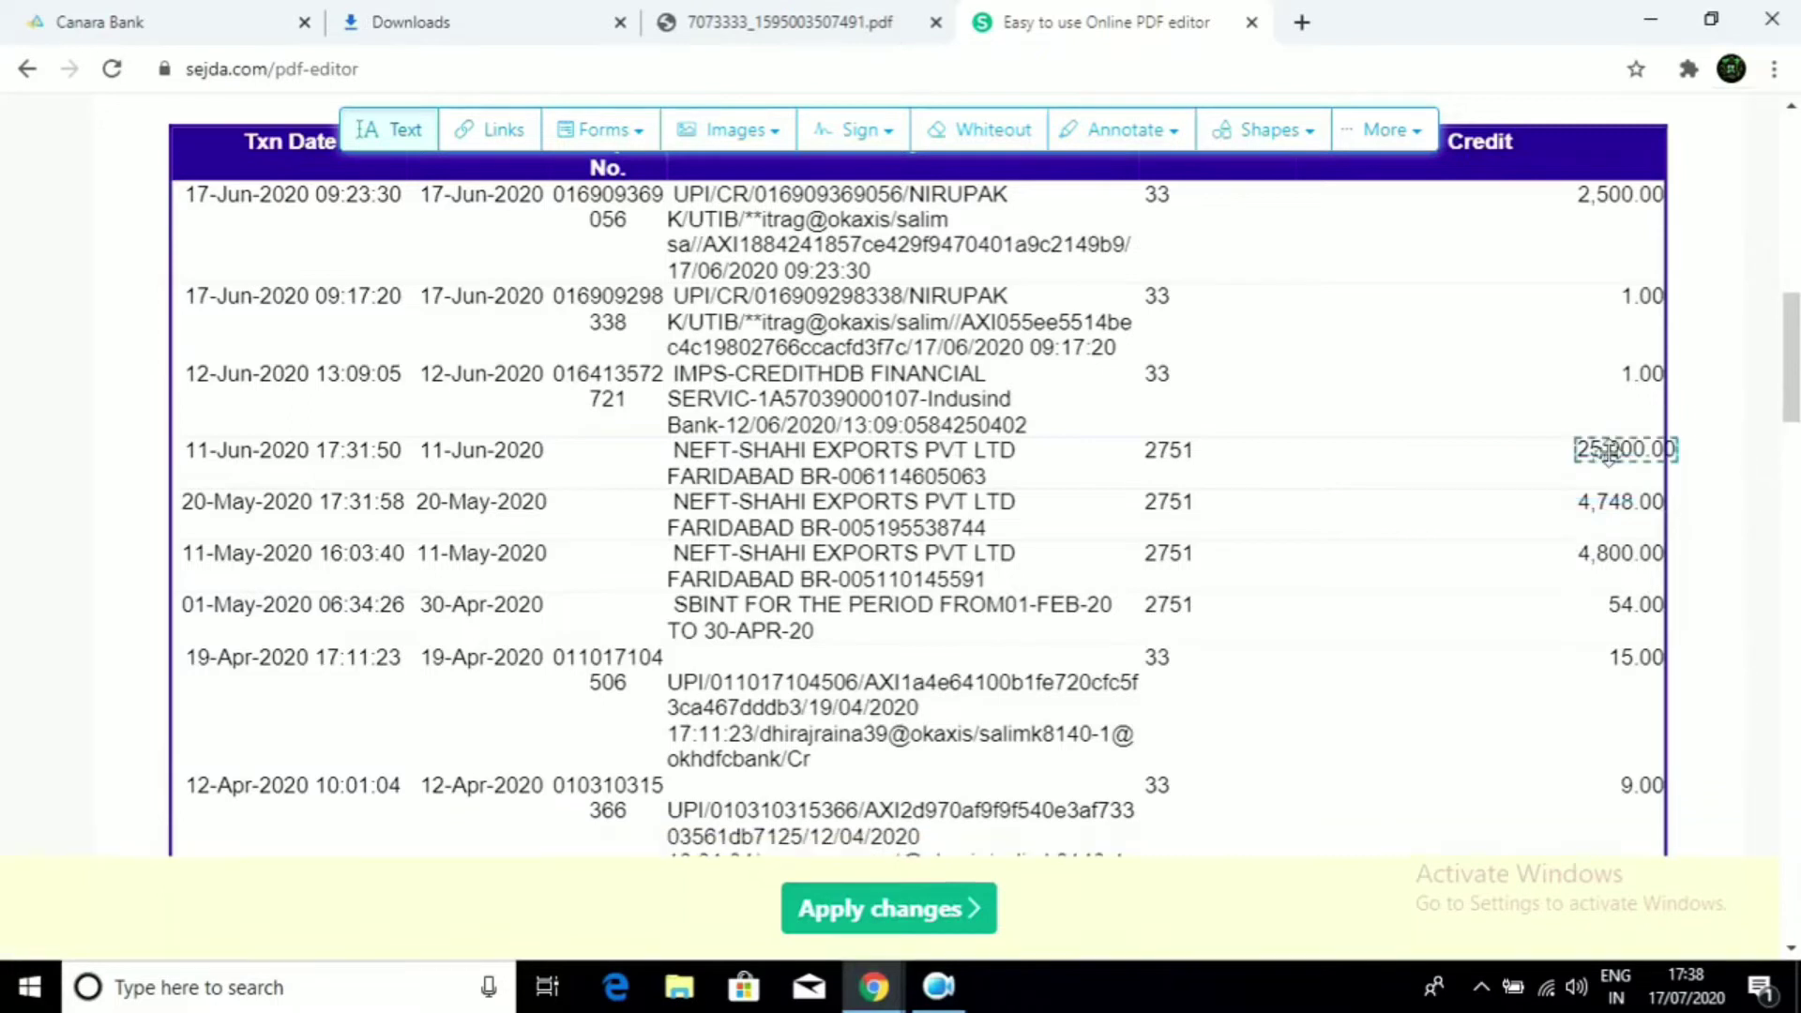
Clear the 25,000.00 credit amount from the 11-Jun-2020 transaction row
right_click(1558, 455)
click(1637, 450)
click(1676, 448)
key(BackSpace)
key(BackSpace)
key(BackSpace)
key(BackSpace)
key(BackSpace)
key(BackSpace)
key(BackSpace)
key(BackSpace)
key(BackSpace)
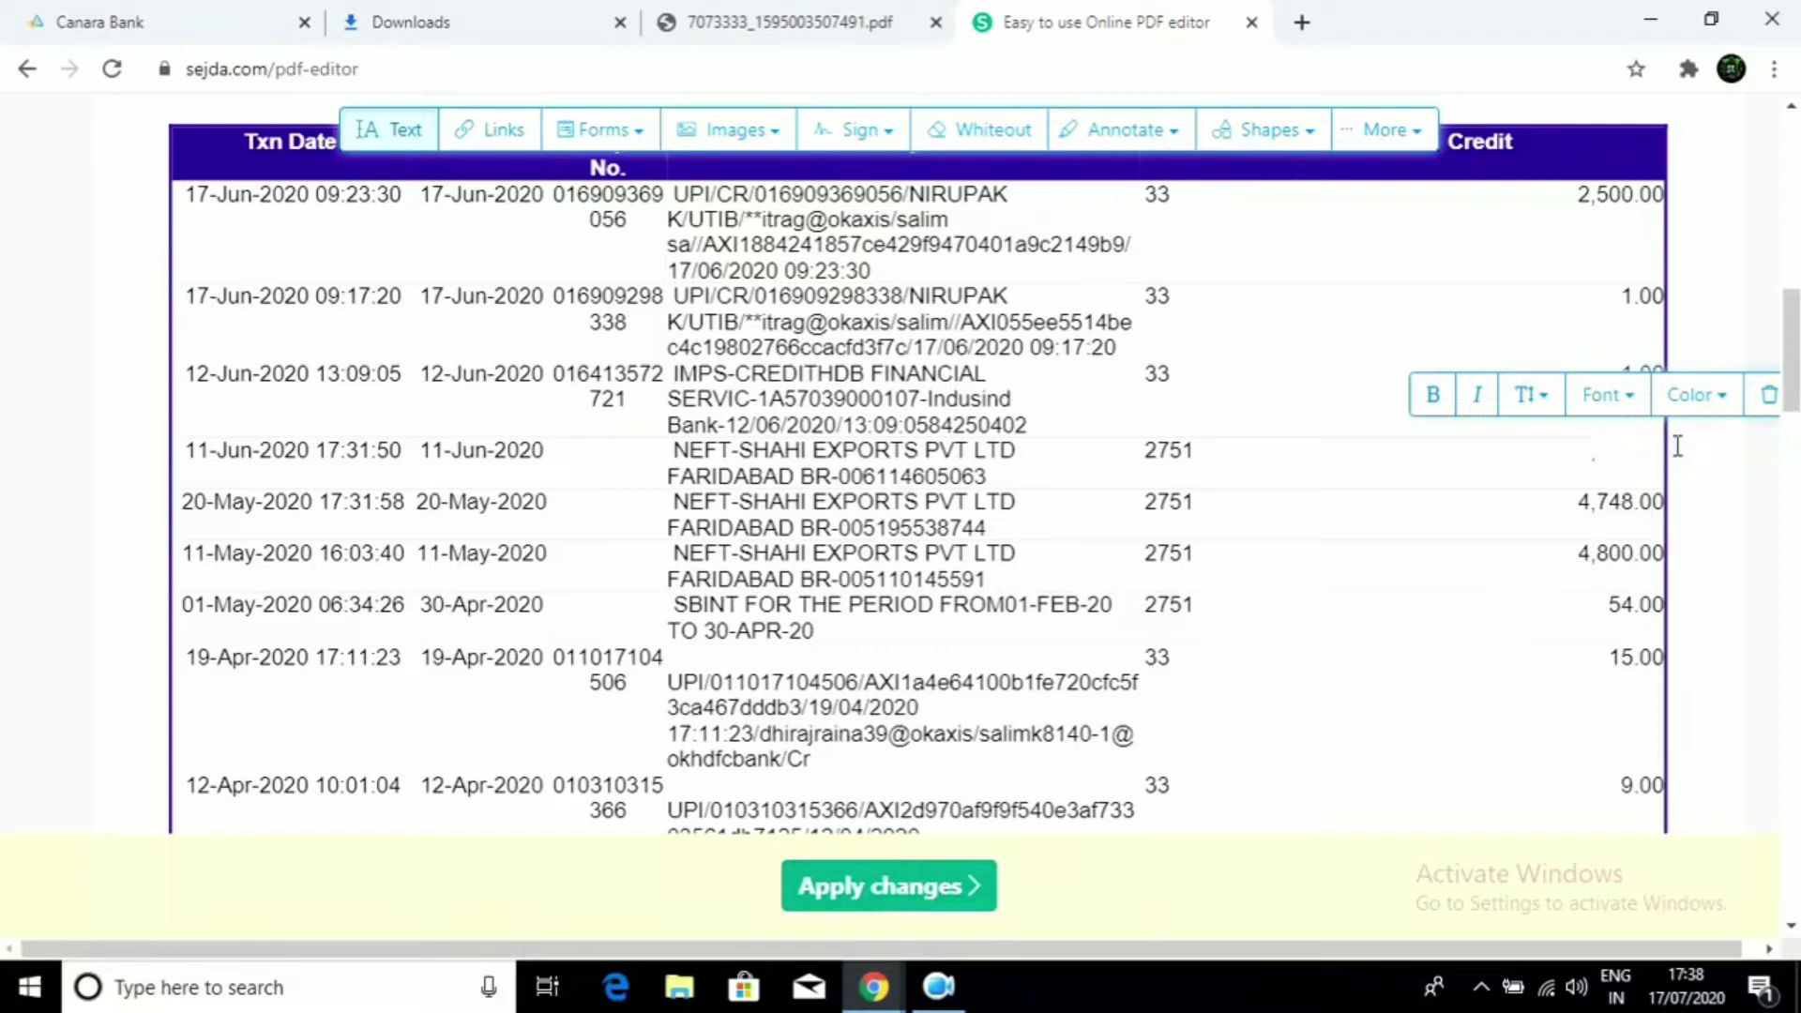
Add a new text box reading 25,000.00 in the Credit column of the 11-Jun-2020 row
click(1433, 466)
text(2)
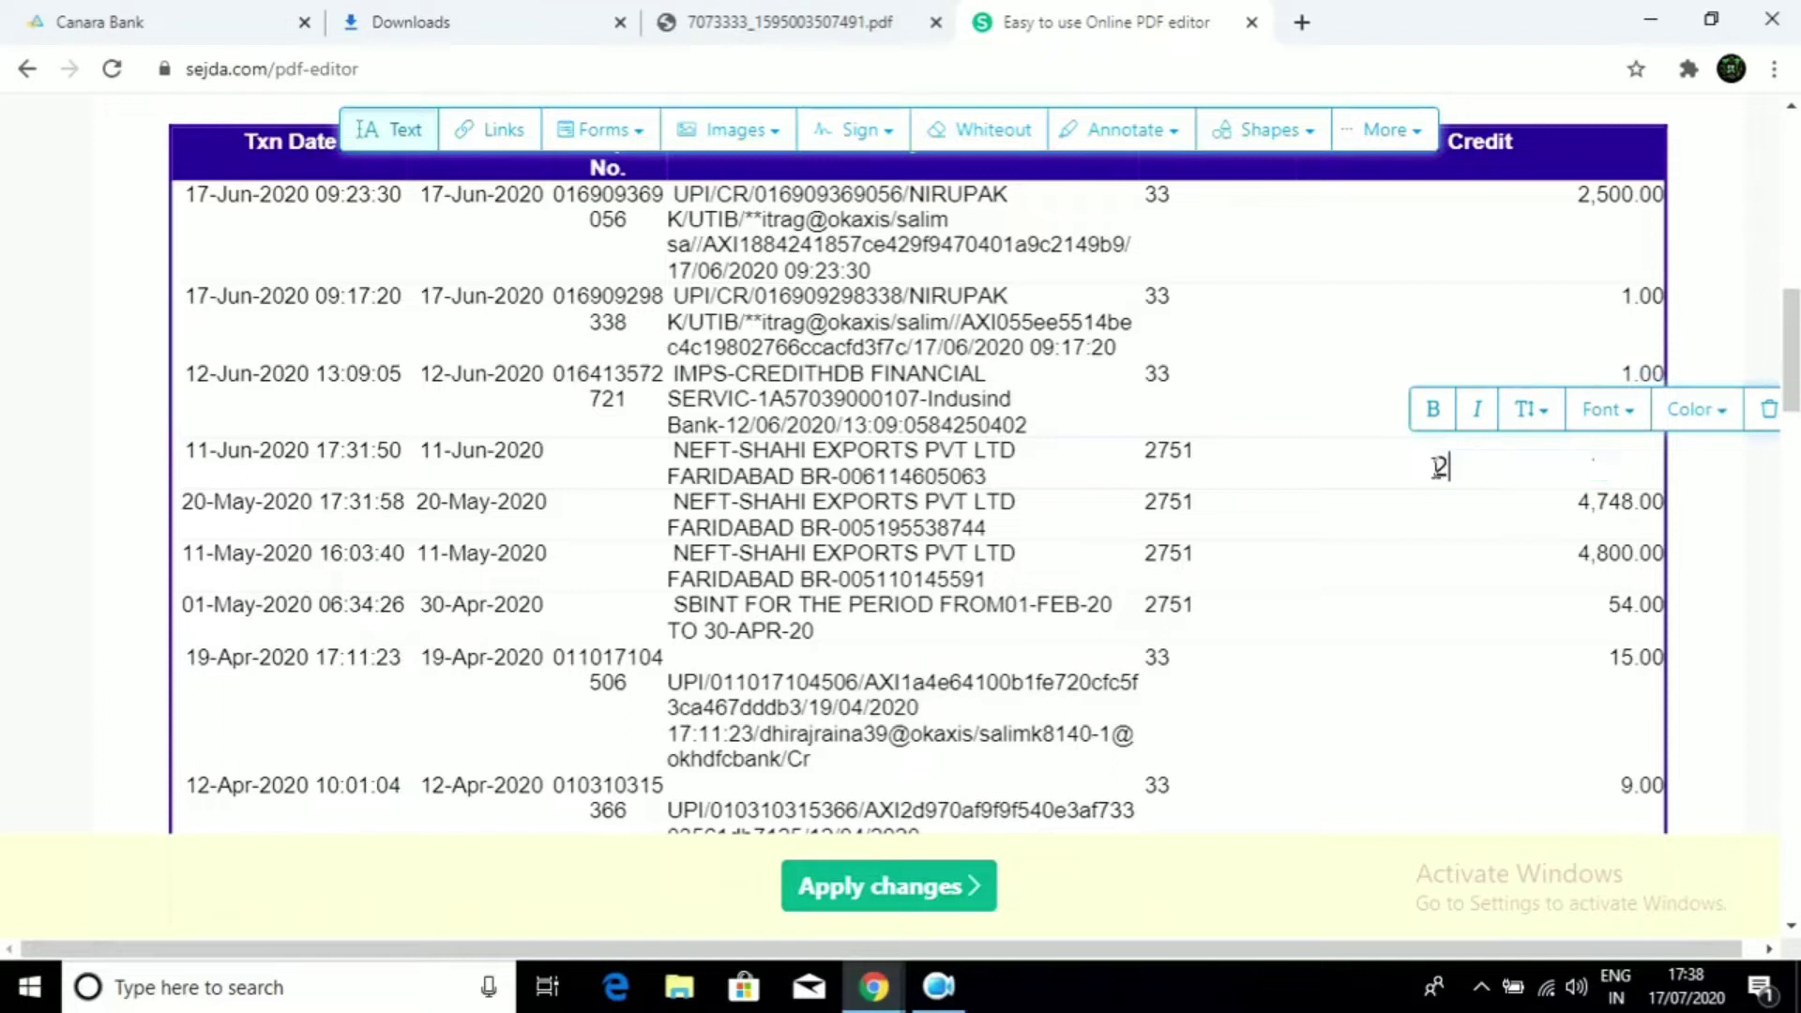
text(5,)
text(,)
text(00)
text(0)
text(.00)
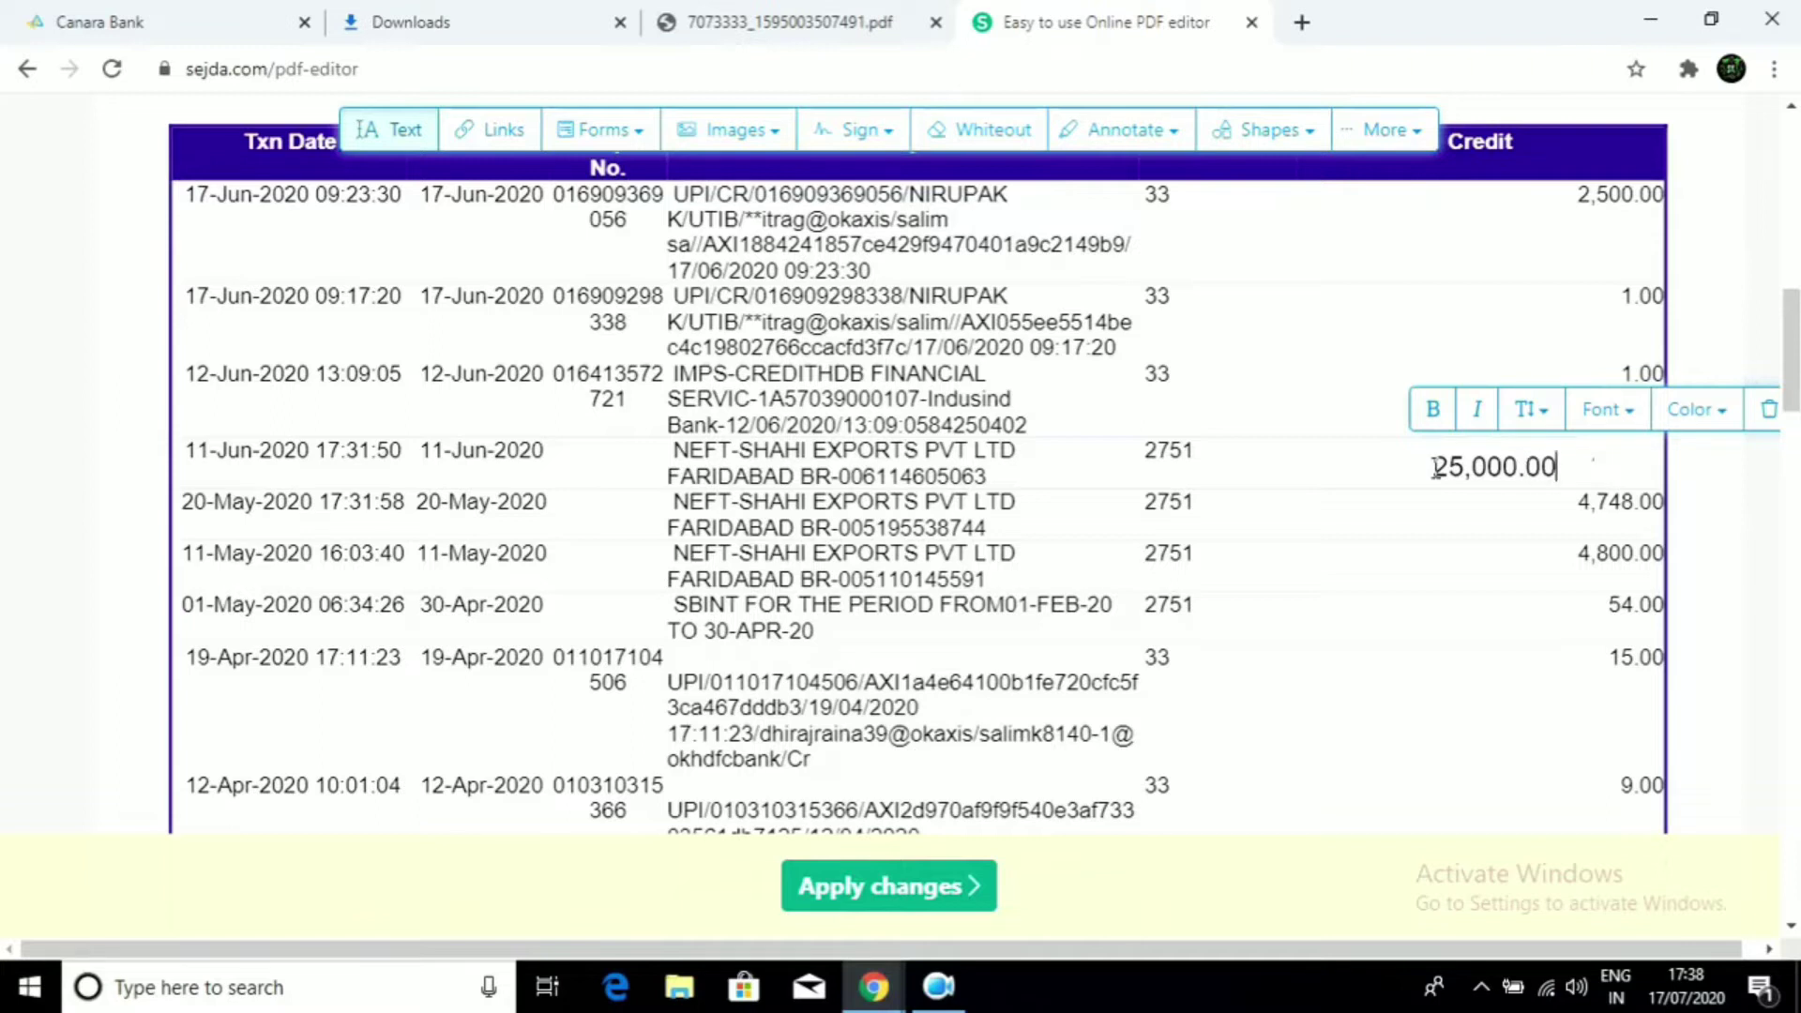
click(1440, 552)
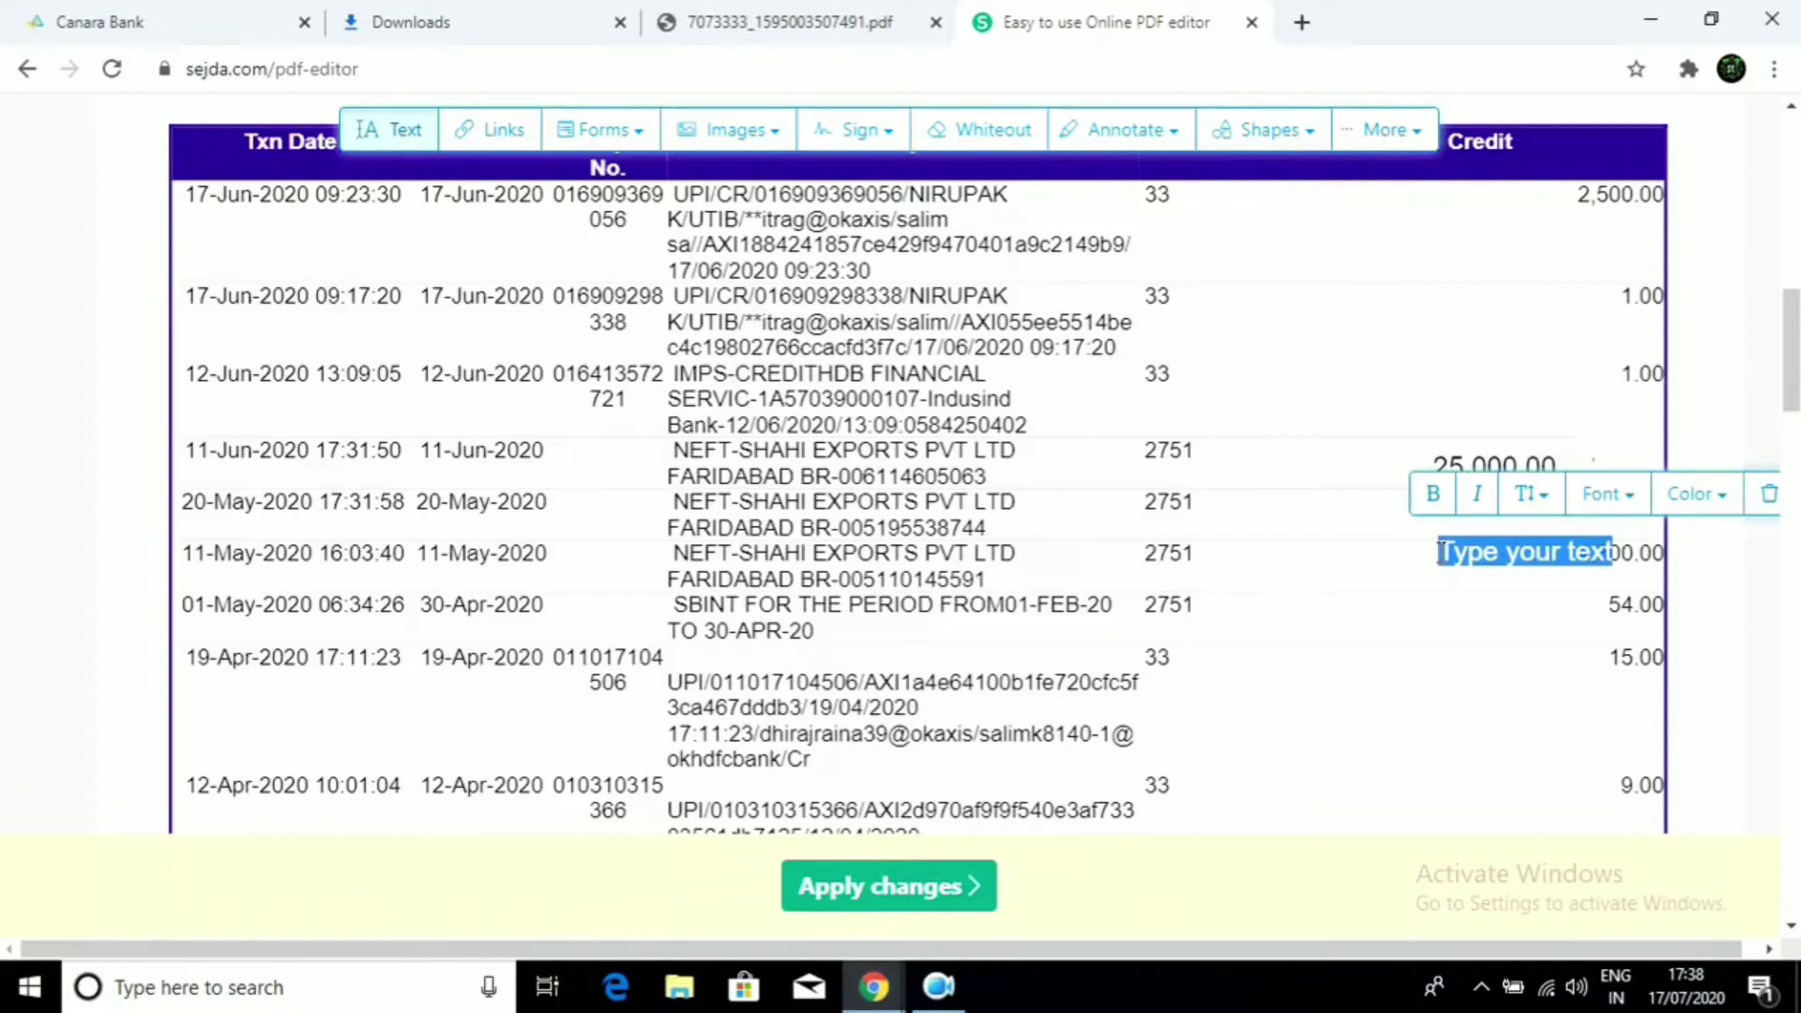
click(1769, 496)
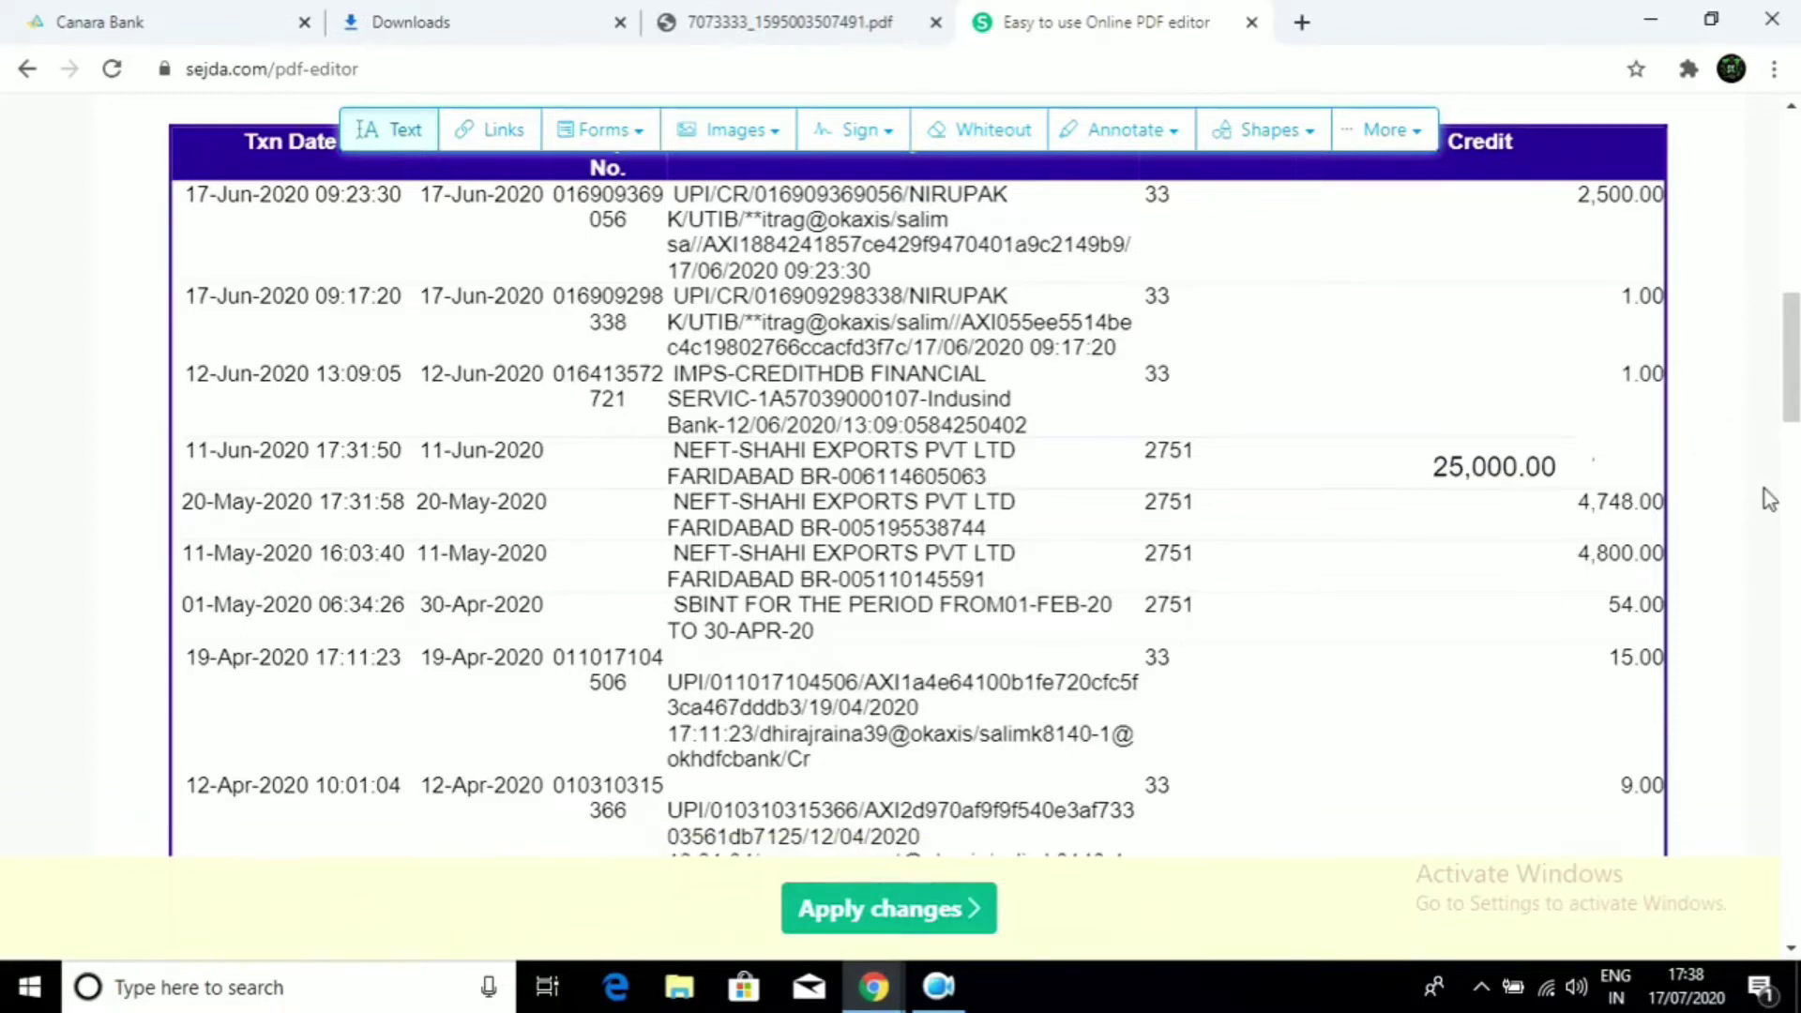
right_click(1529, 471)
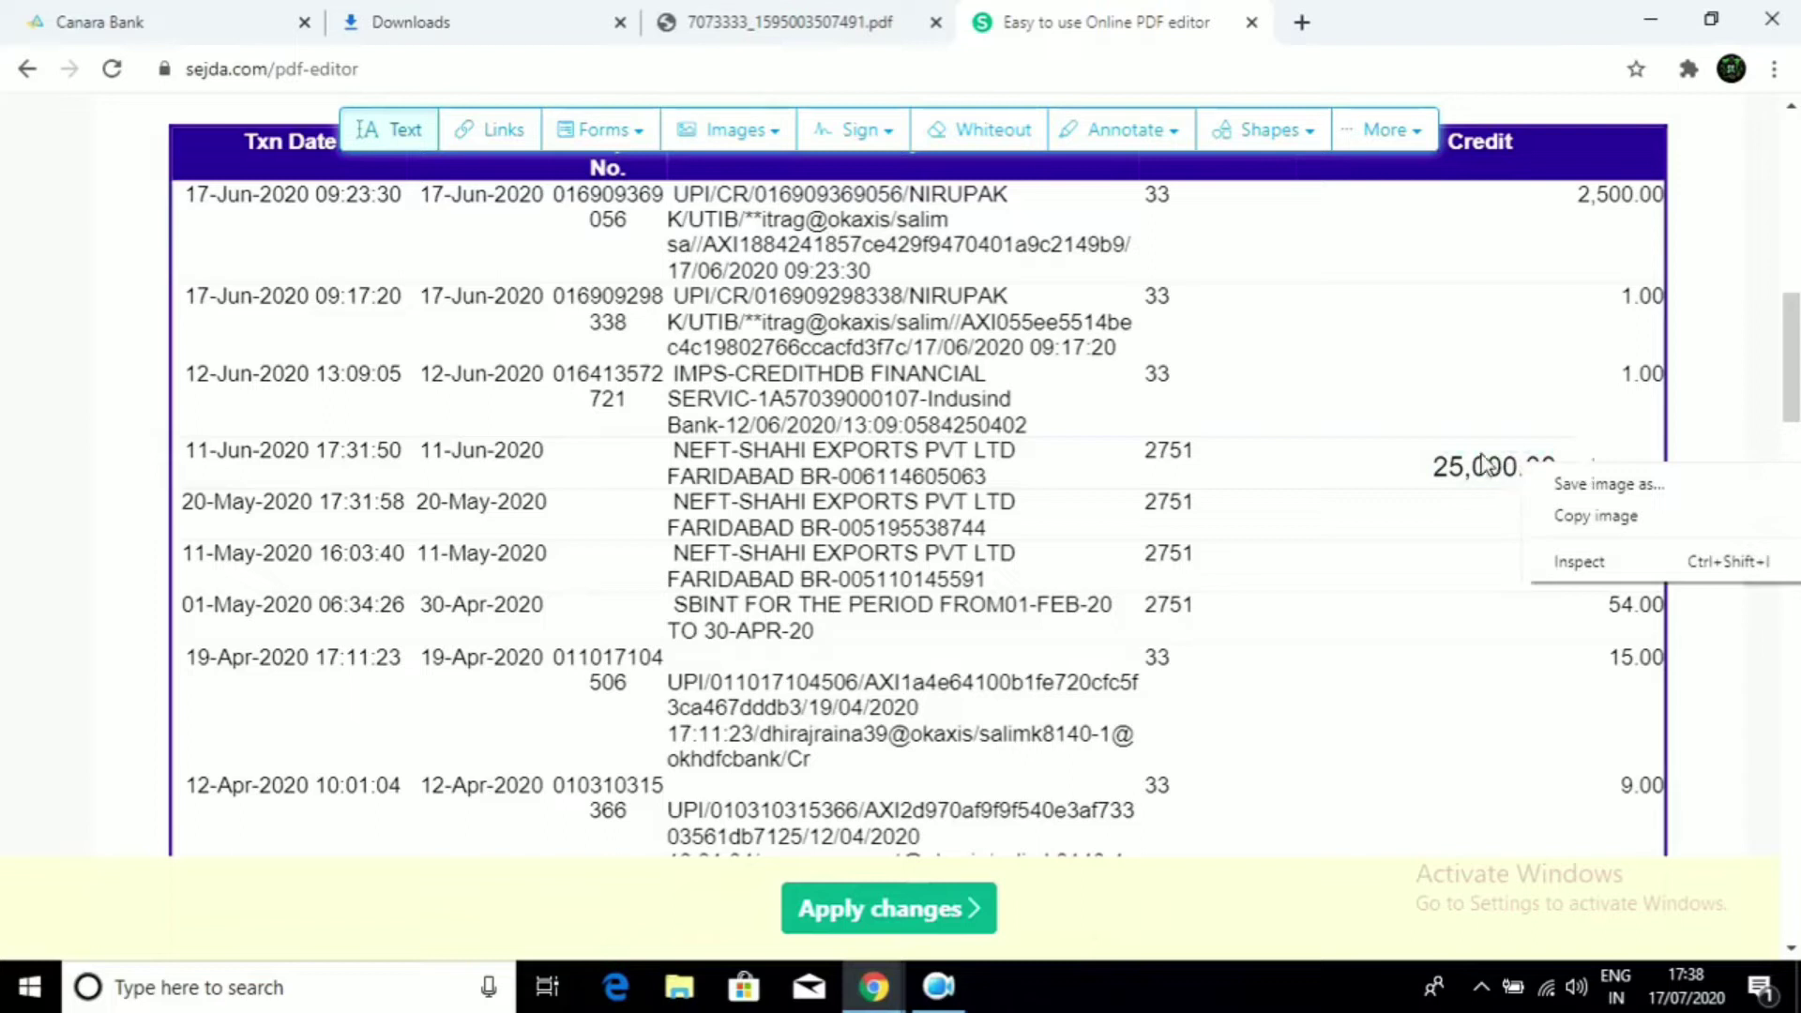
click(1416, 623)
click(1414, 625)
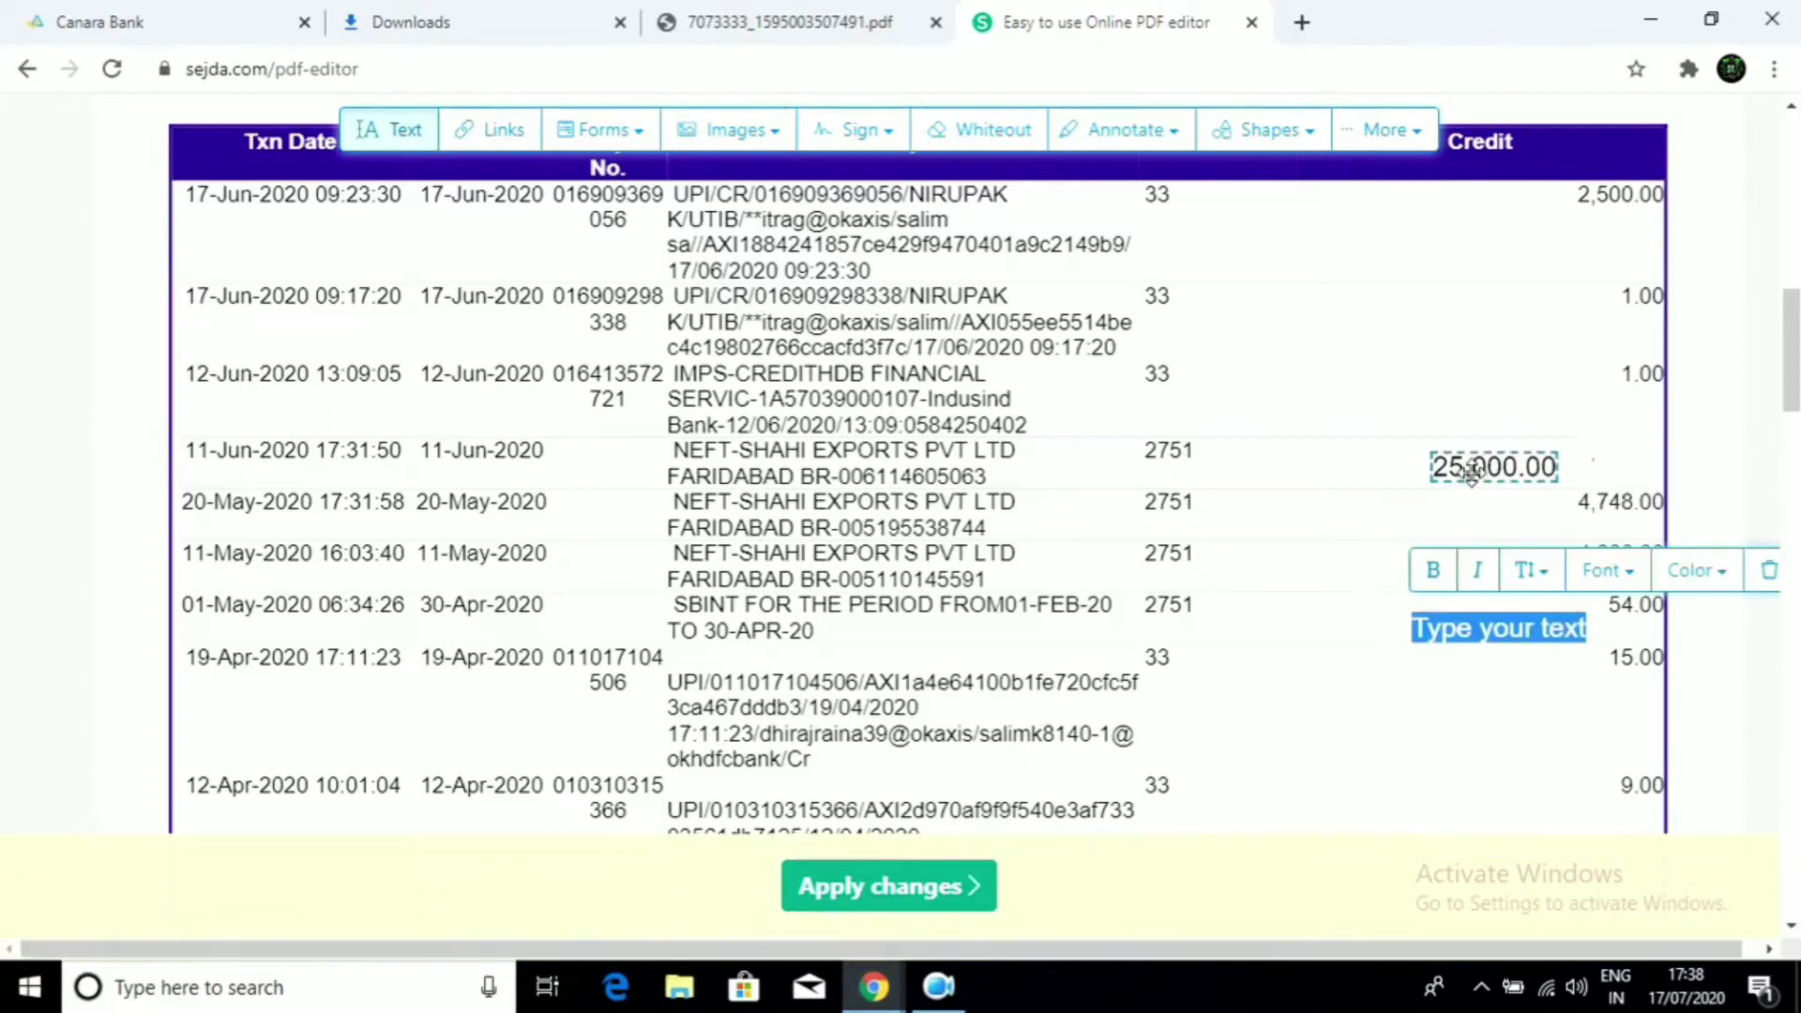
click(1471, 471)
right_click(1486, 468)
right_click(1480, 466)
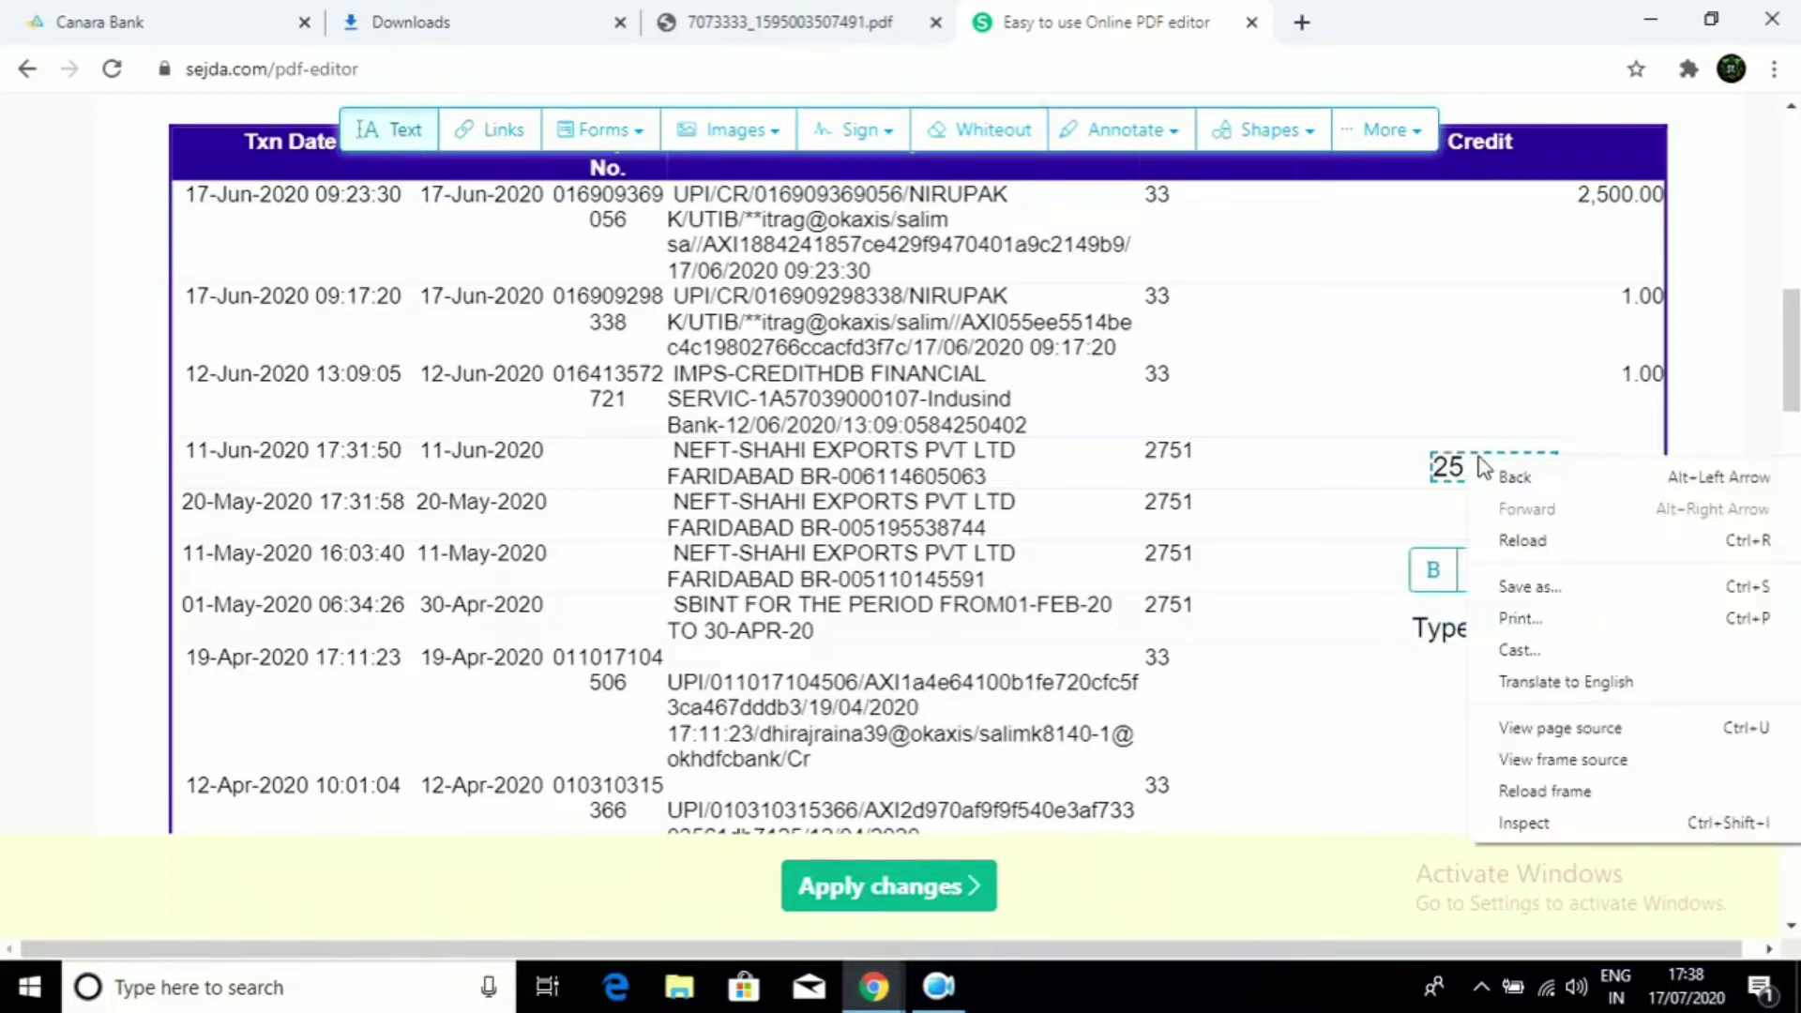
click(1428, 471)
key(ctrl+z)
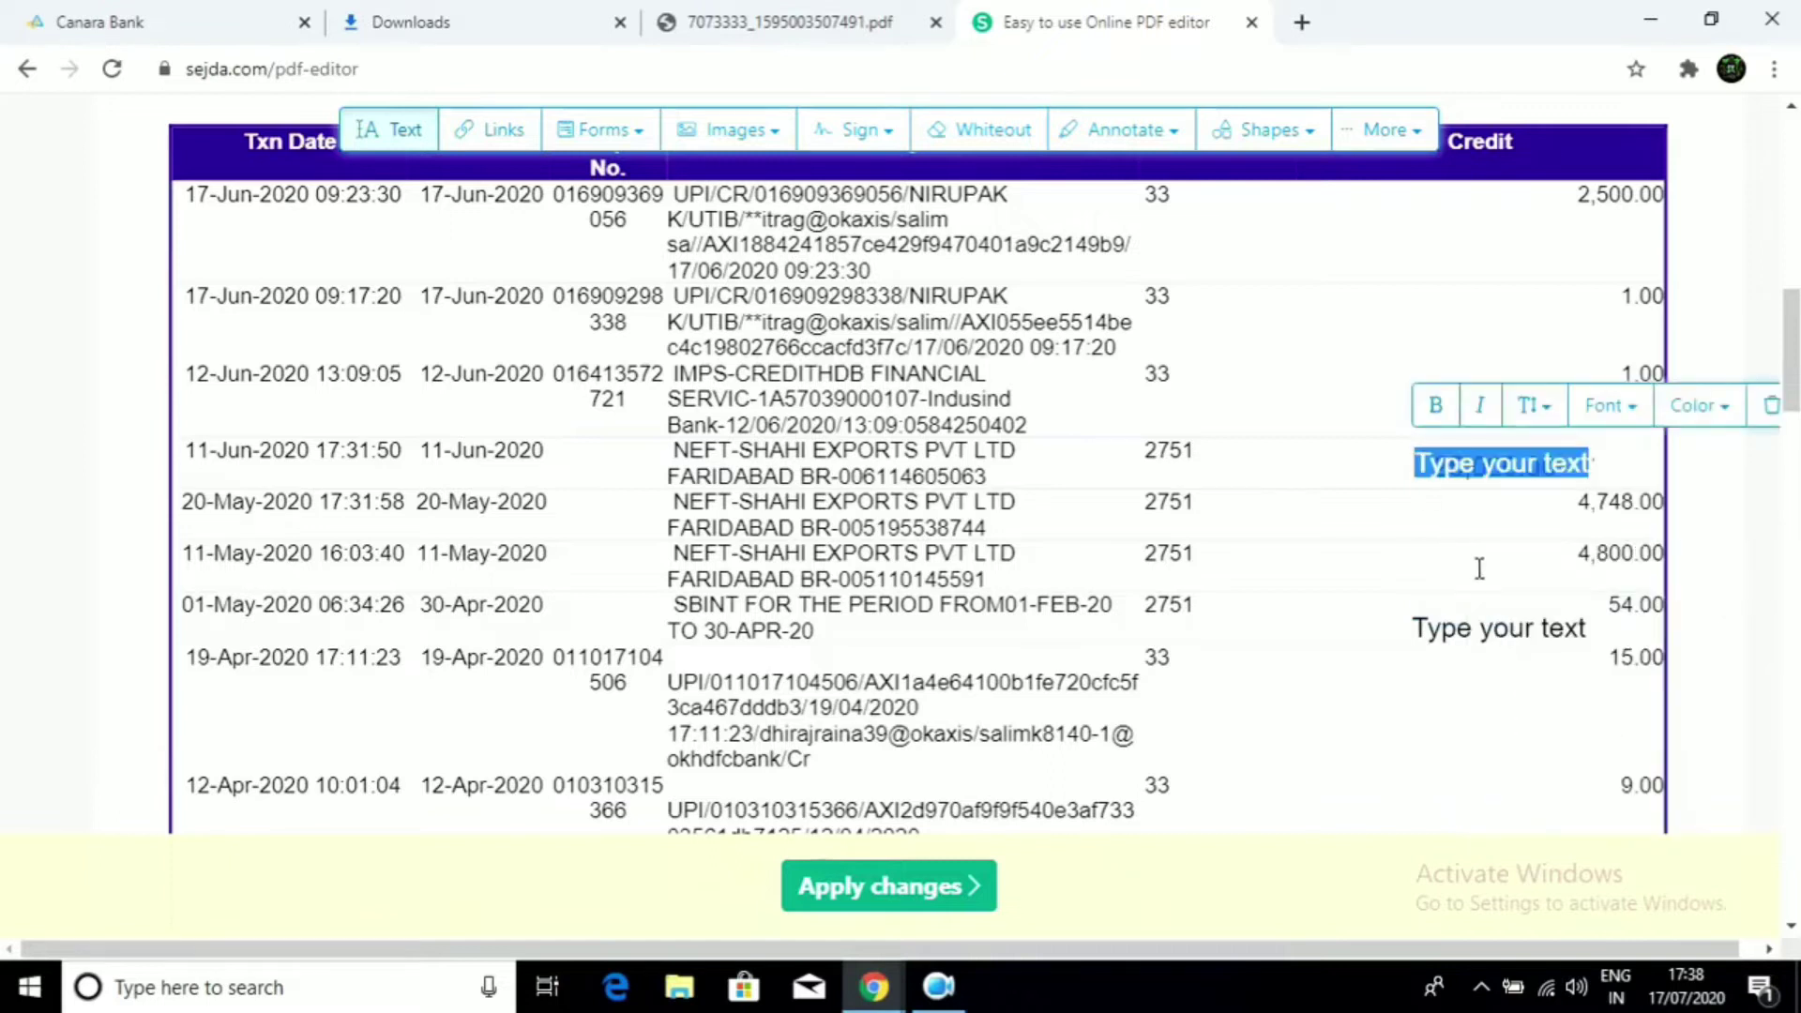
click(1771, 410)
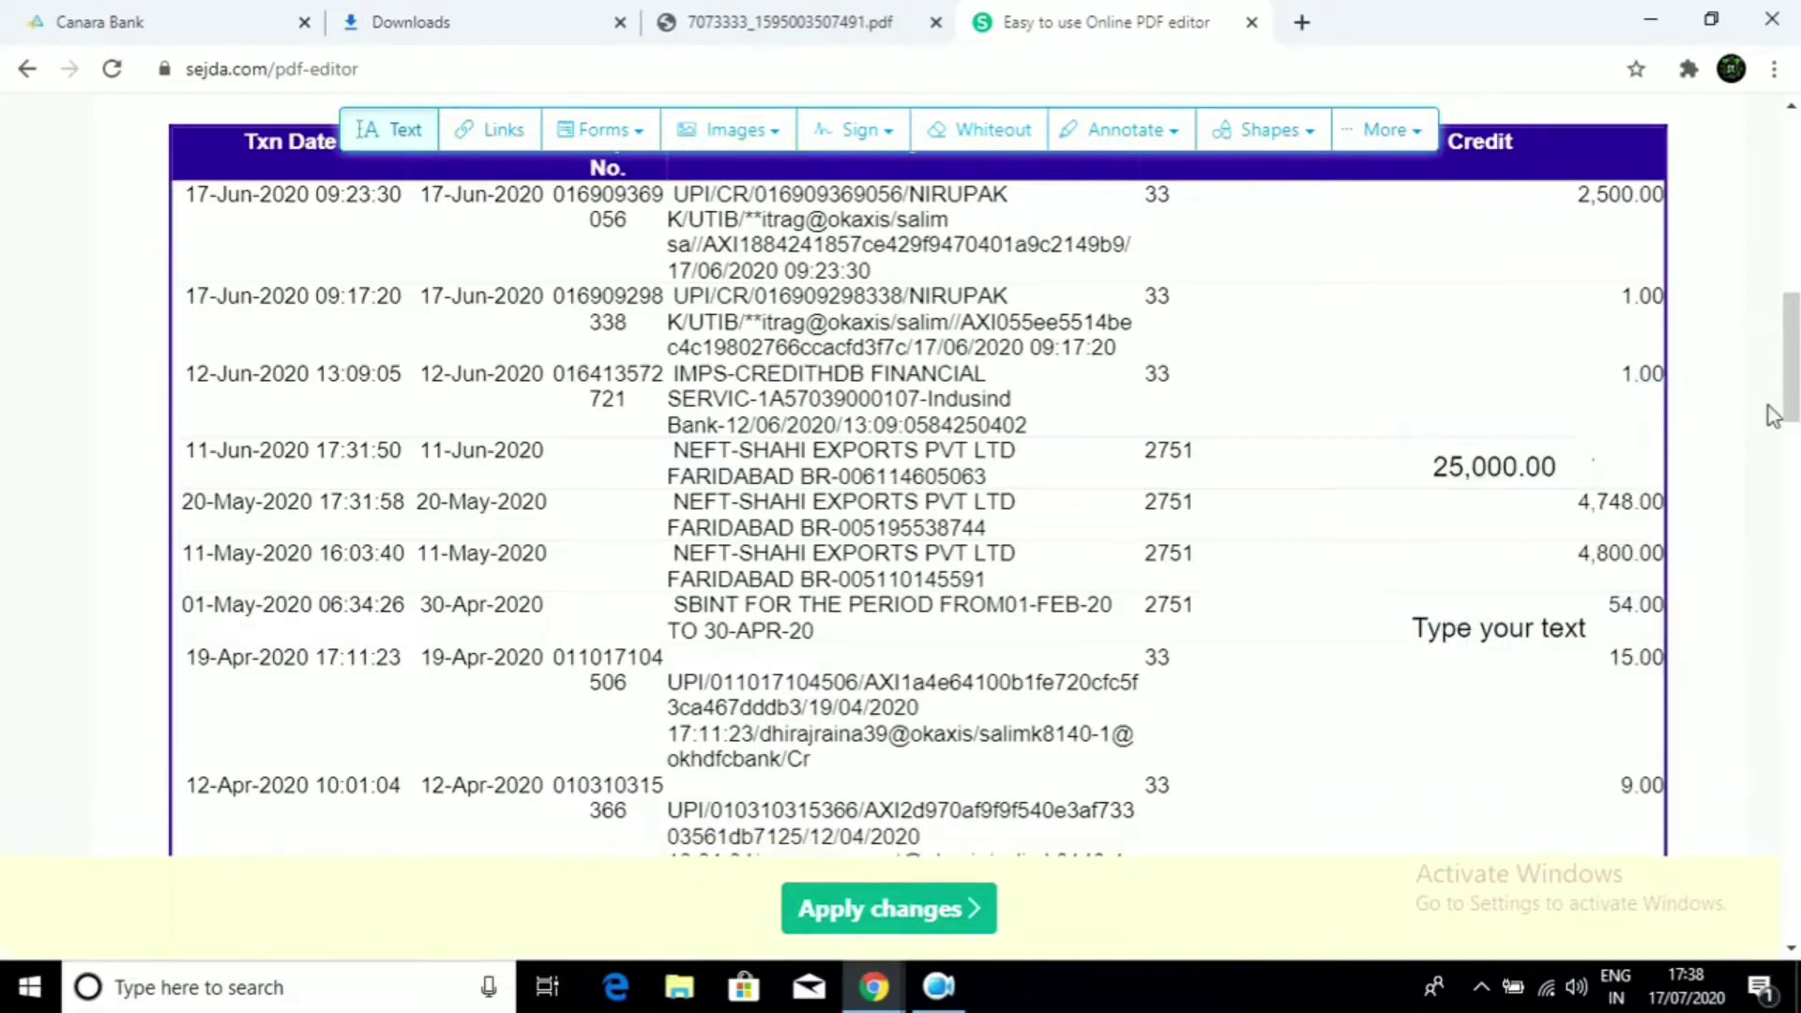
right_click(1478, 443)
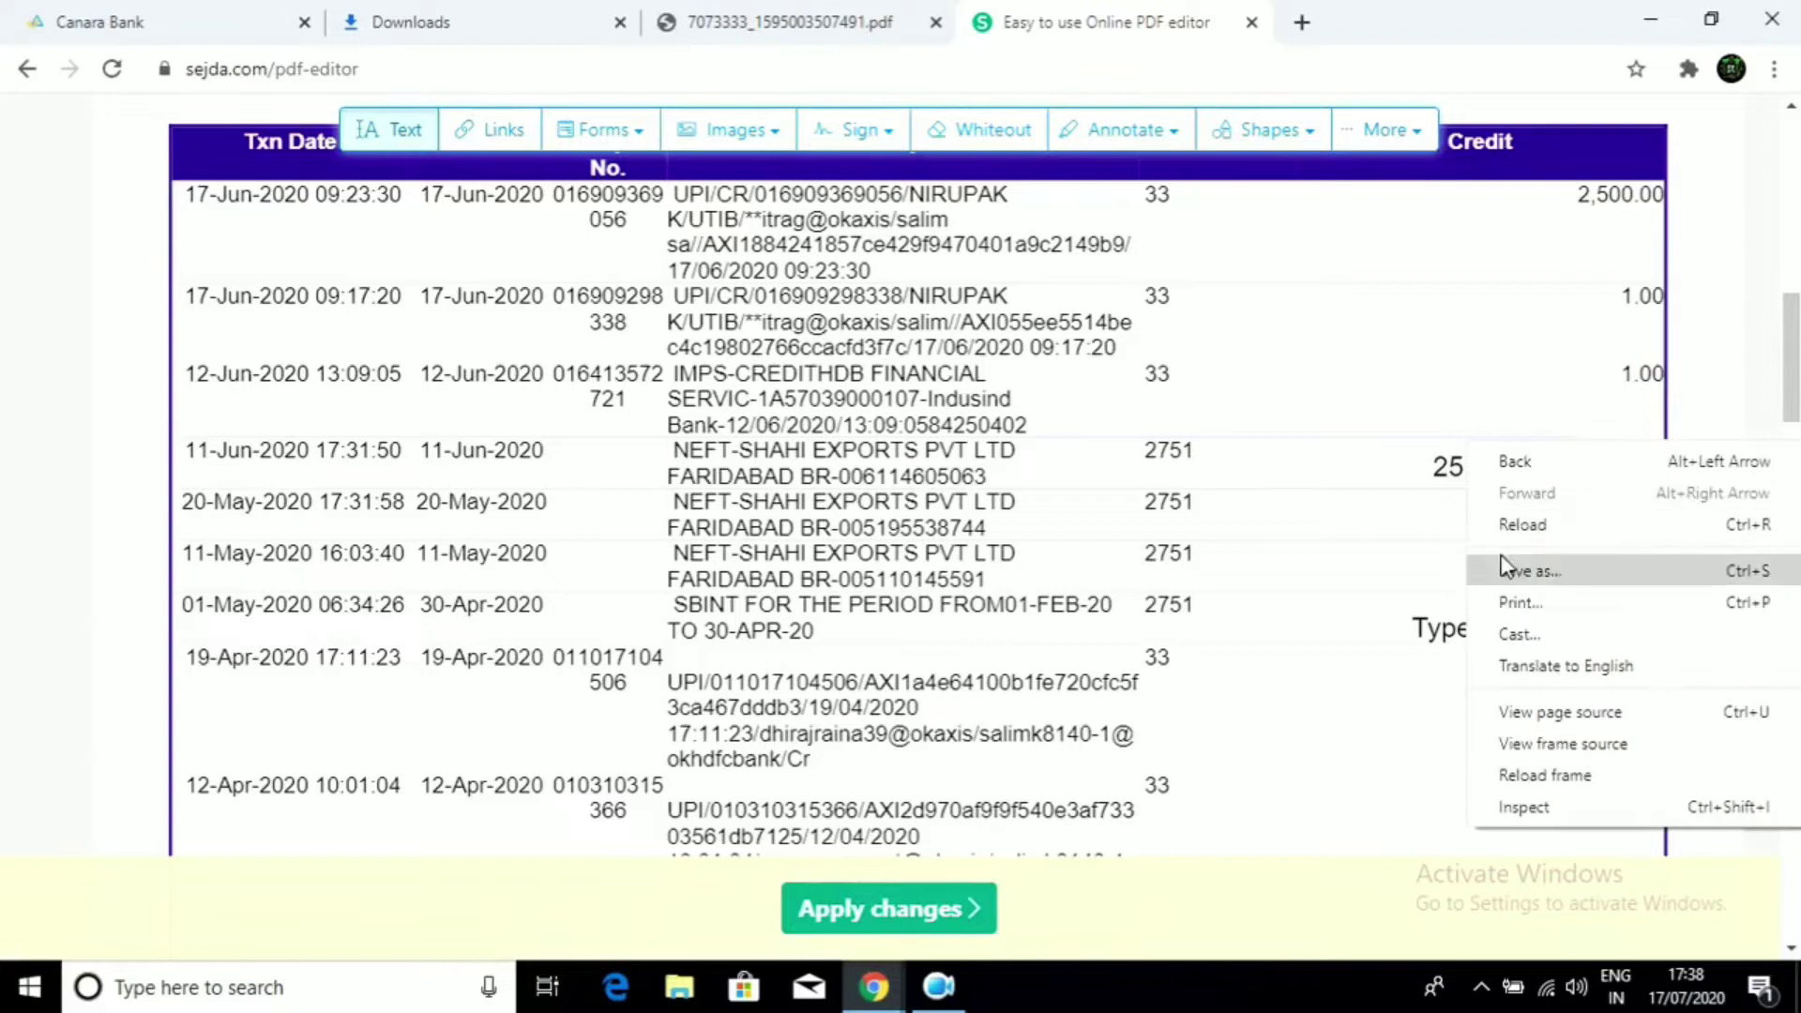
click(1334, 735)
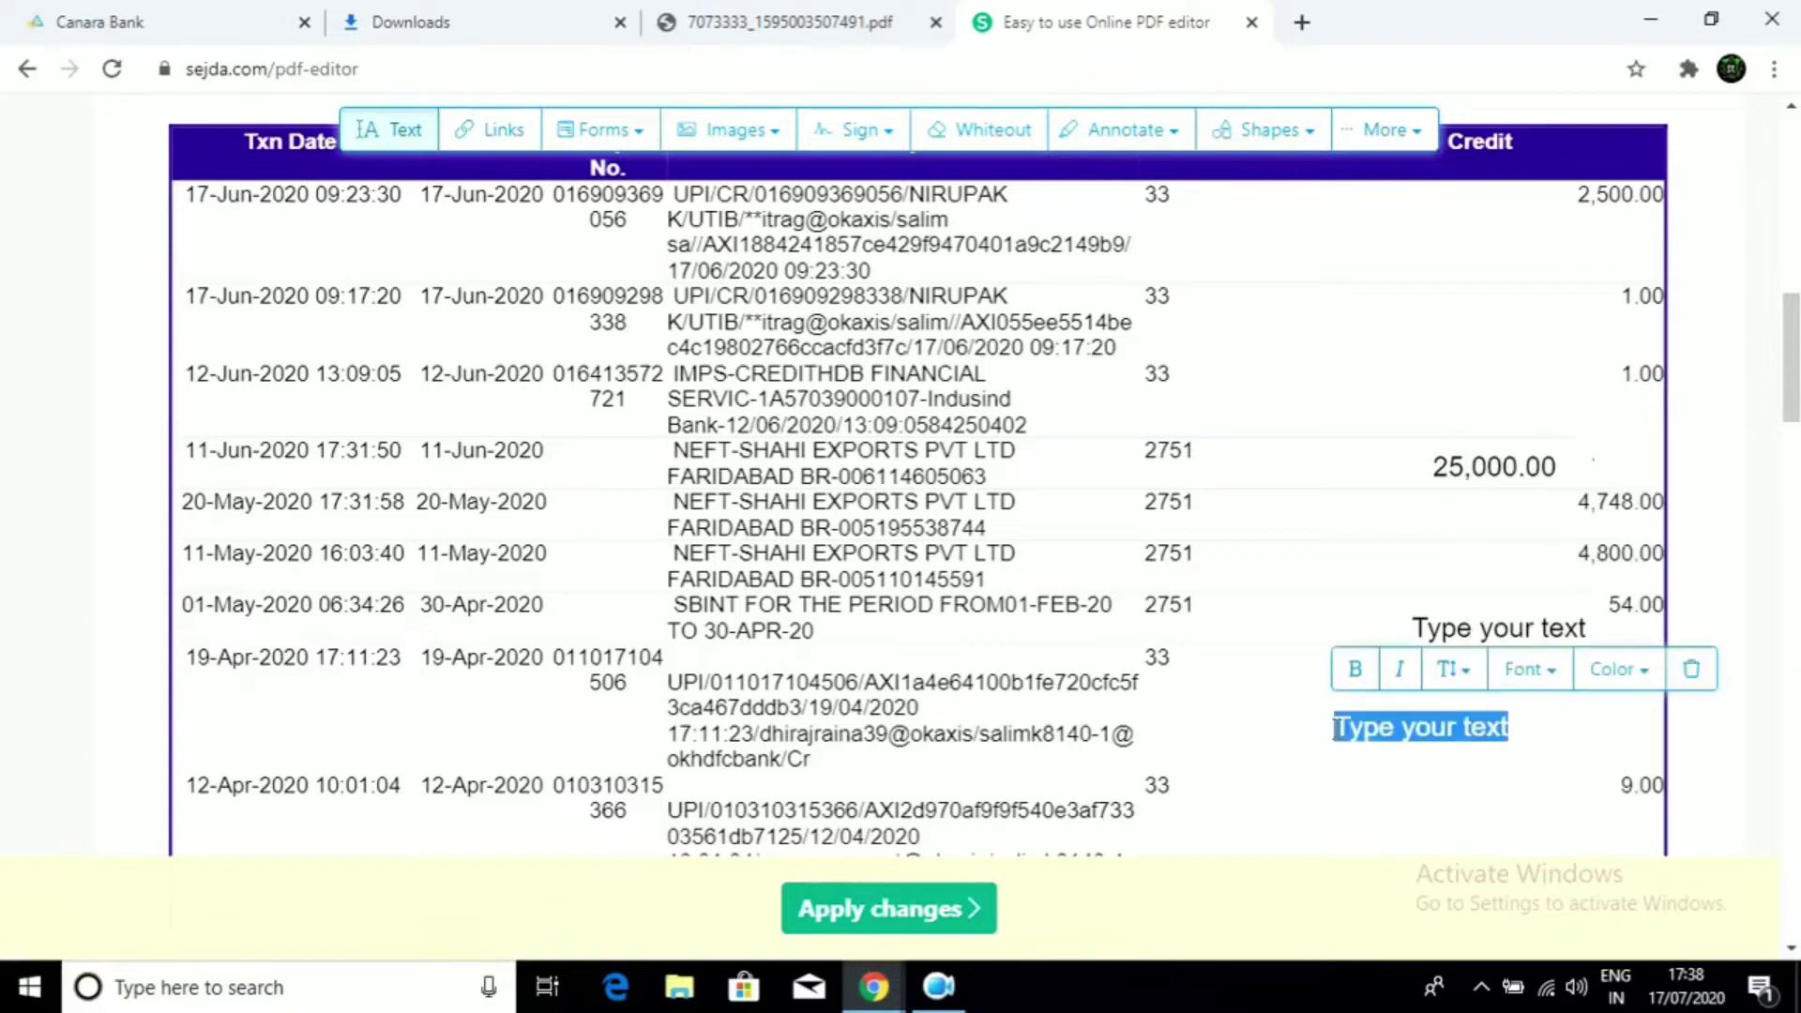
click(1694, 672)
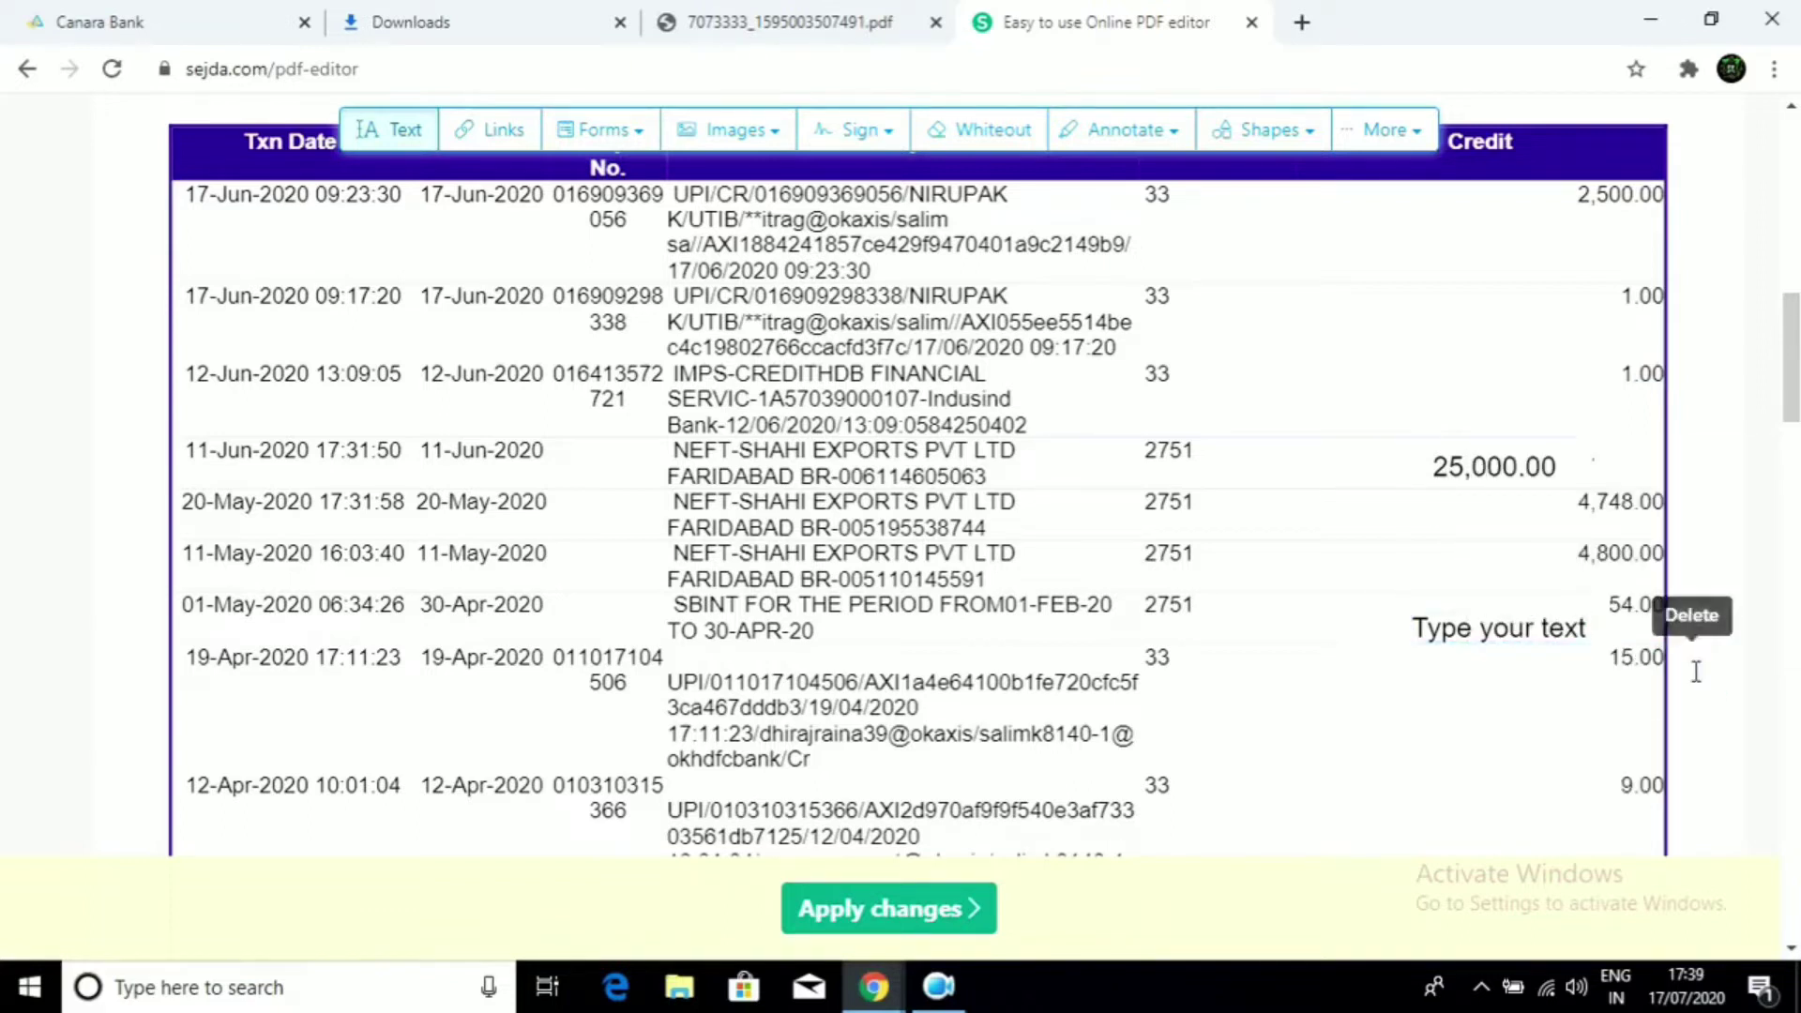
click(1514, 628)
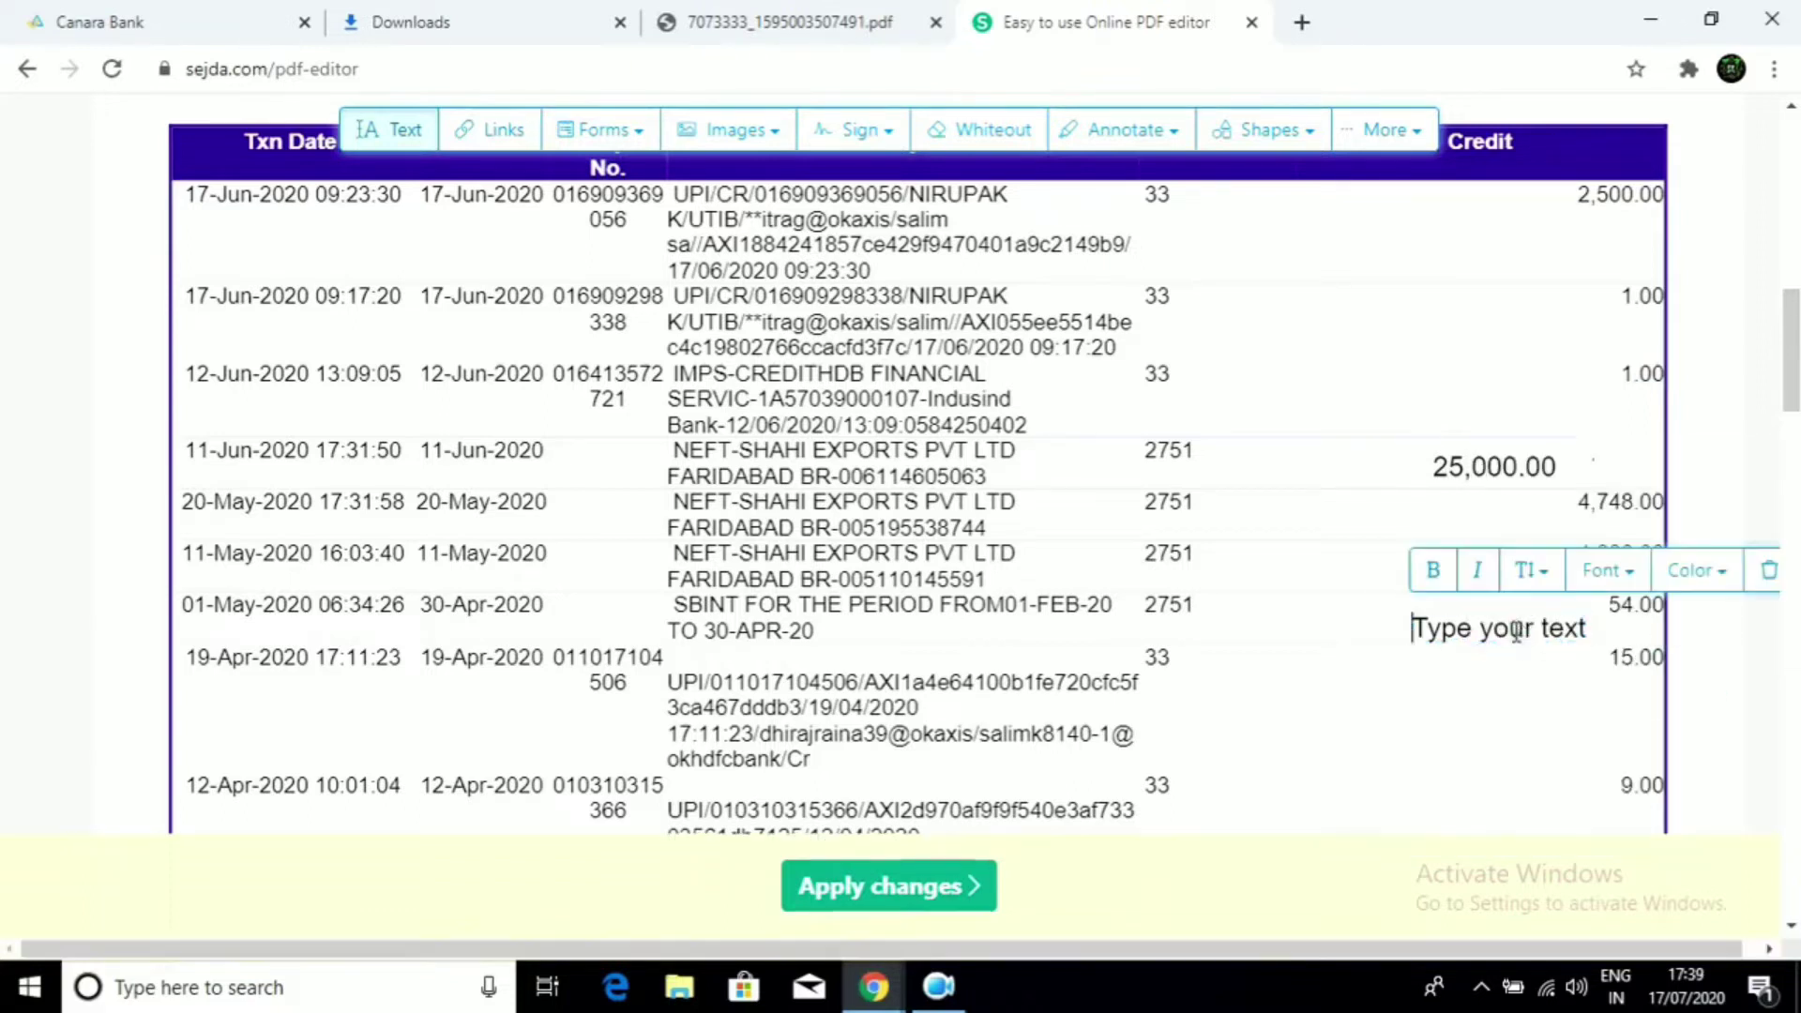
click(1762, 574)
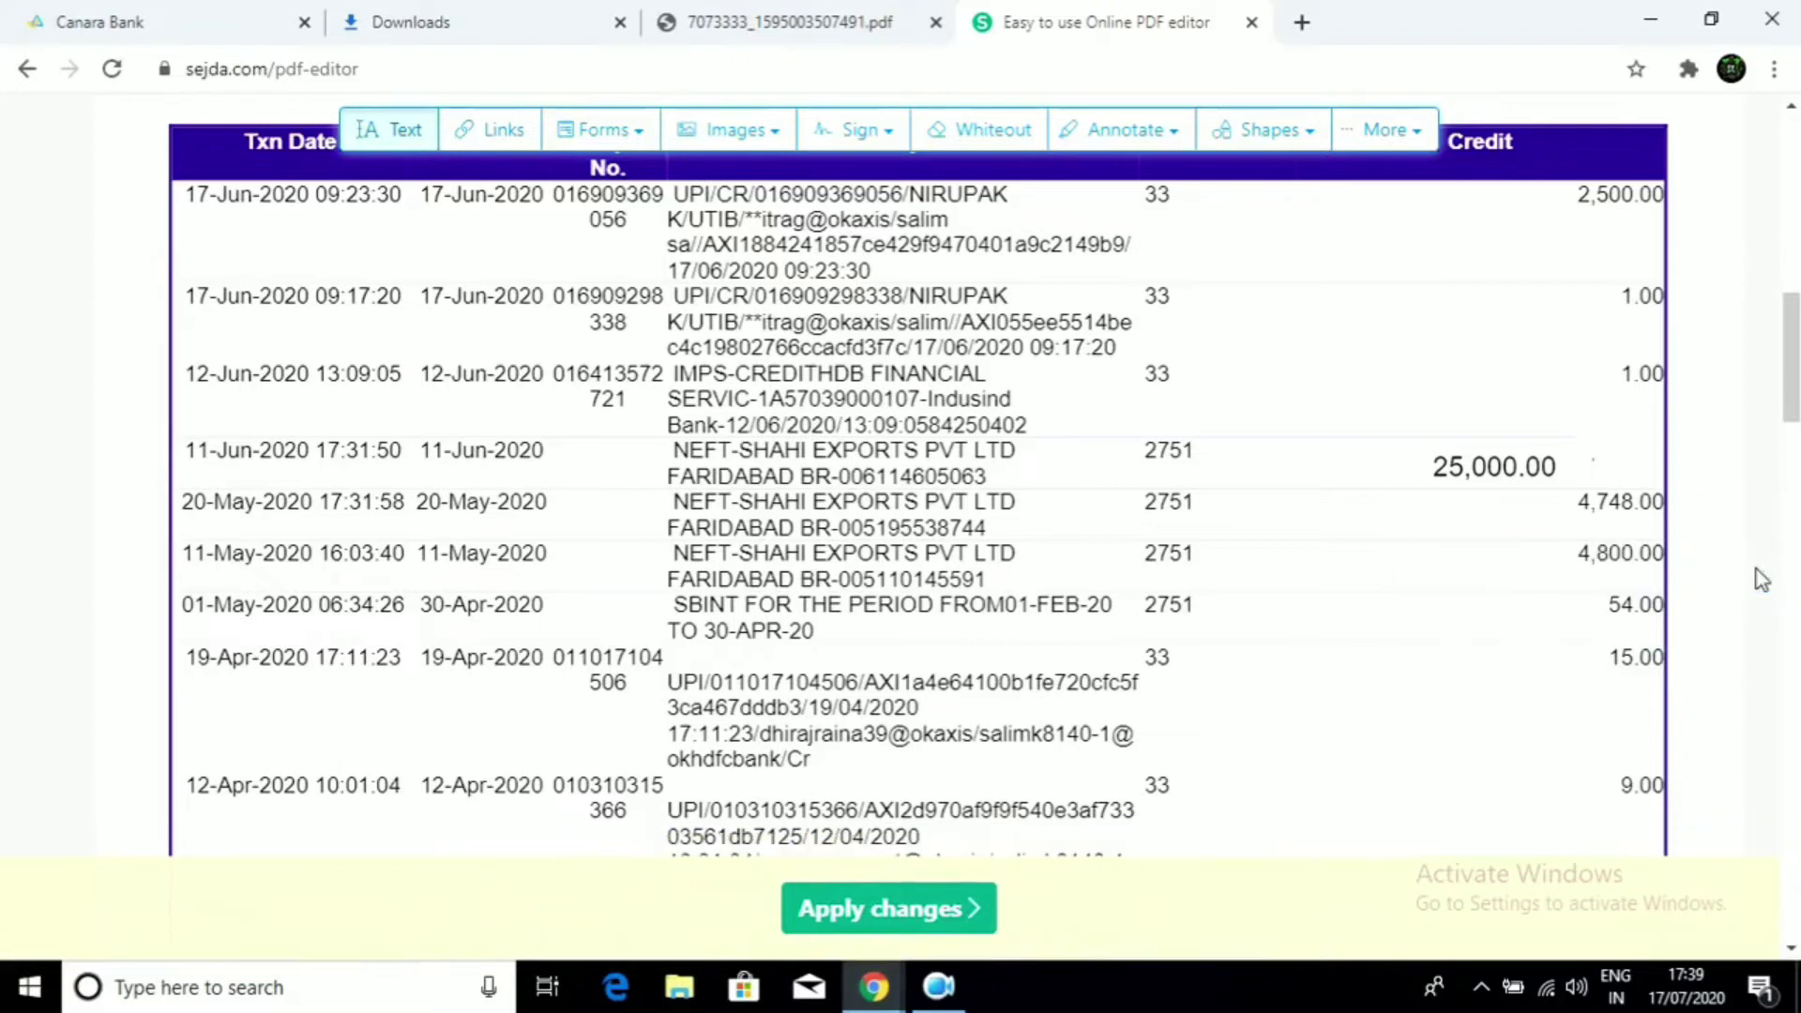
click(503, 131)
click(399, 130)
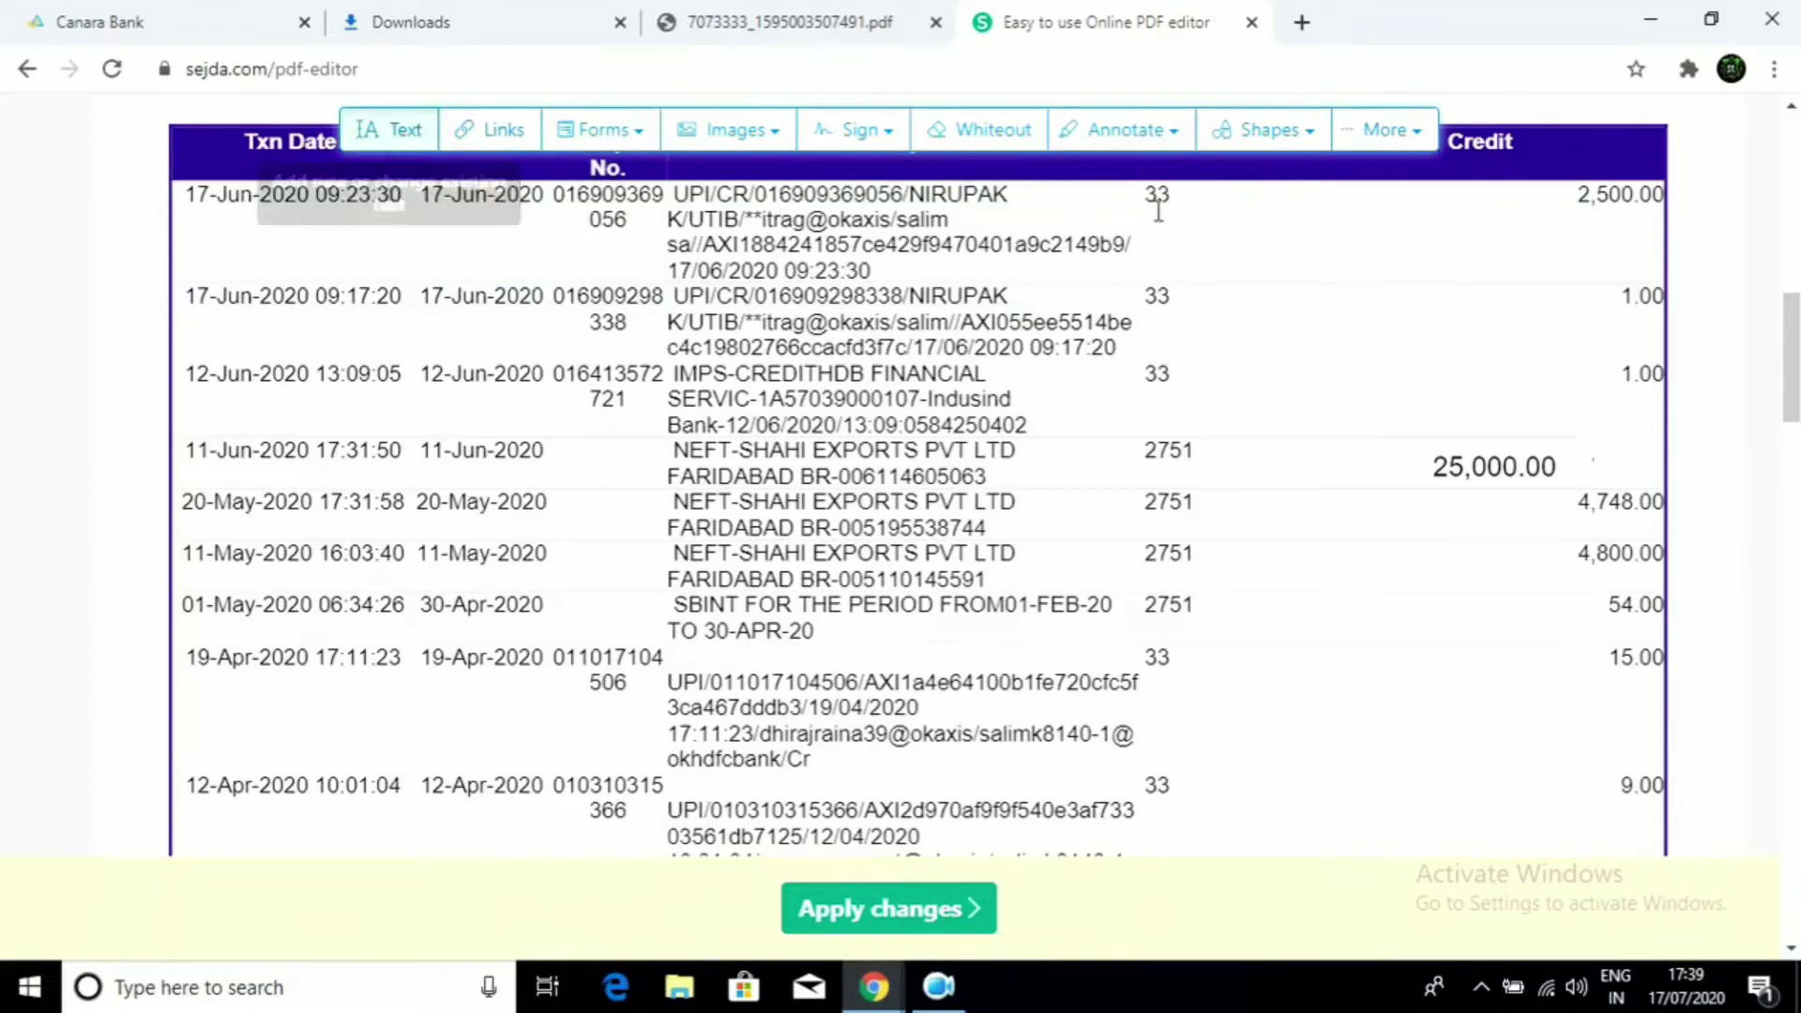
Move the 25,000.00 text box toward the right edge of the Credit column in the 11-Jun-2020 row
click(1295, 282)
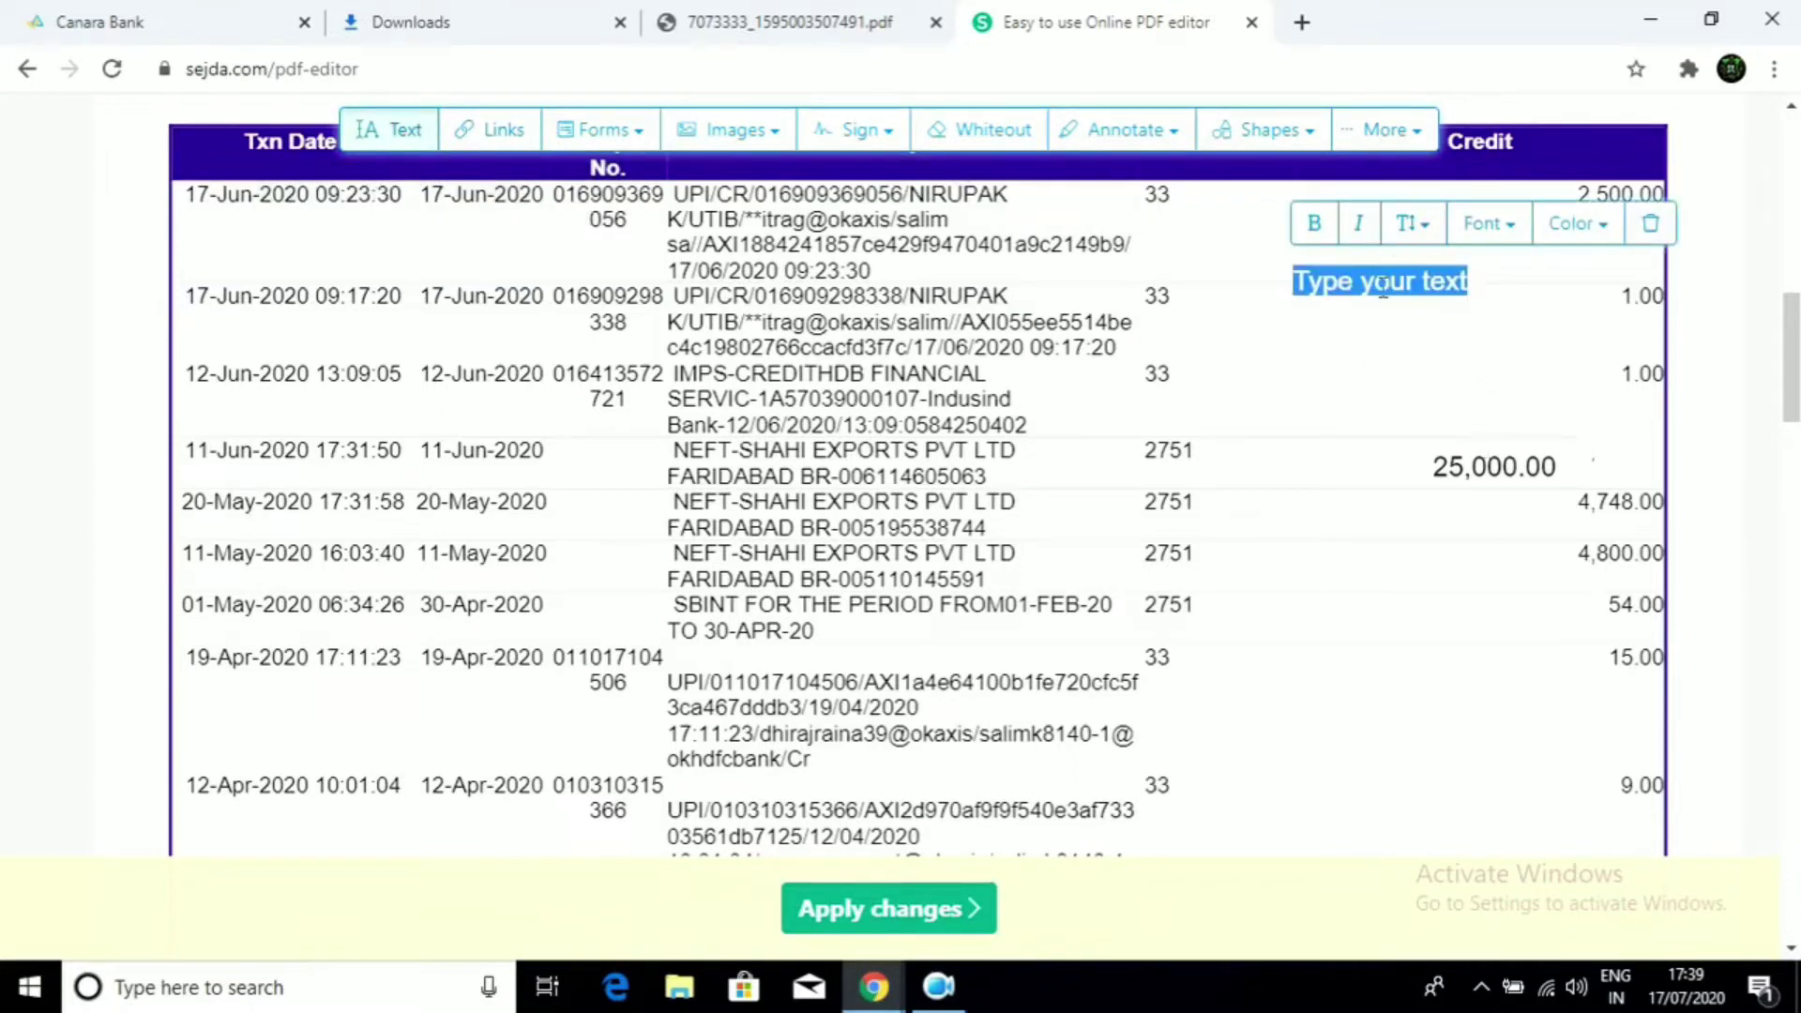
click(1367, 346)
drag(1339, 275, 1298, 333)
drag(1497, 462, 1606, 471)
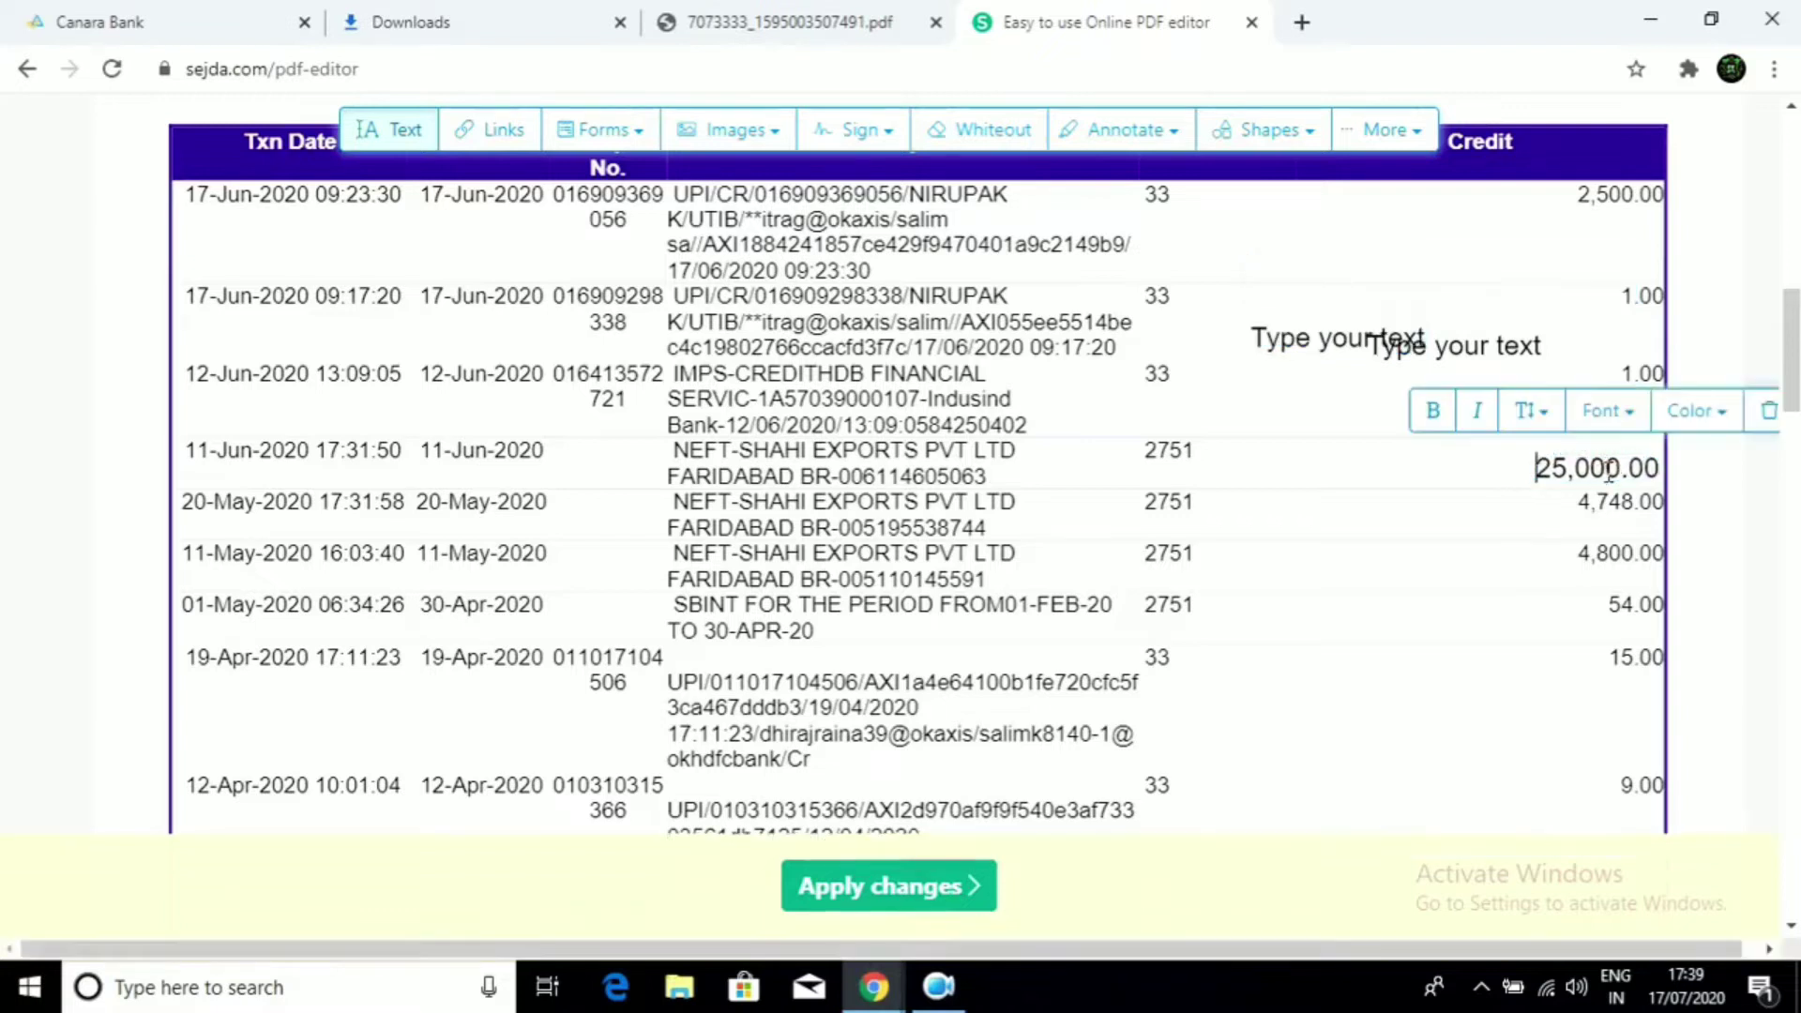
Set the font size of the 25,000.00 text in the 11-Jun-2020 row to 9
click(1543, 429)
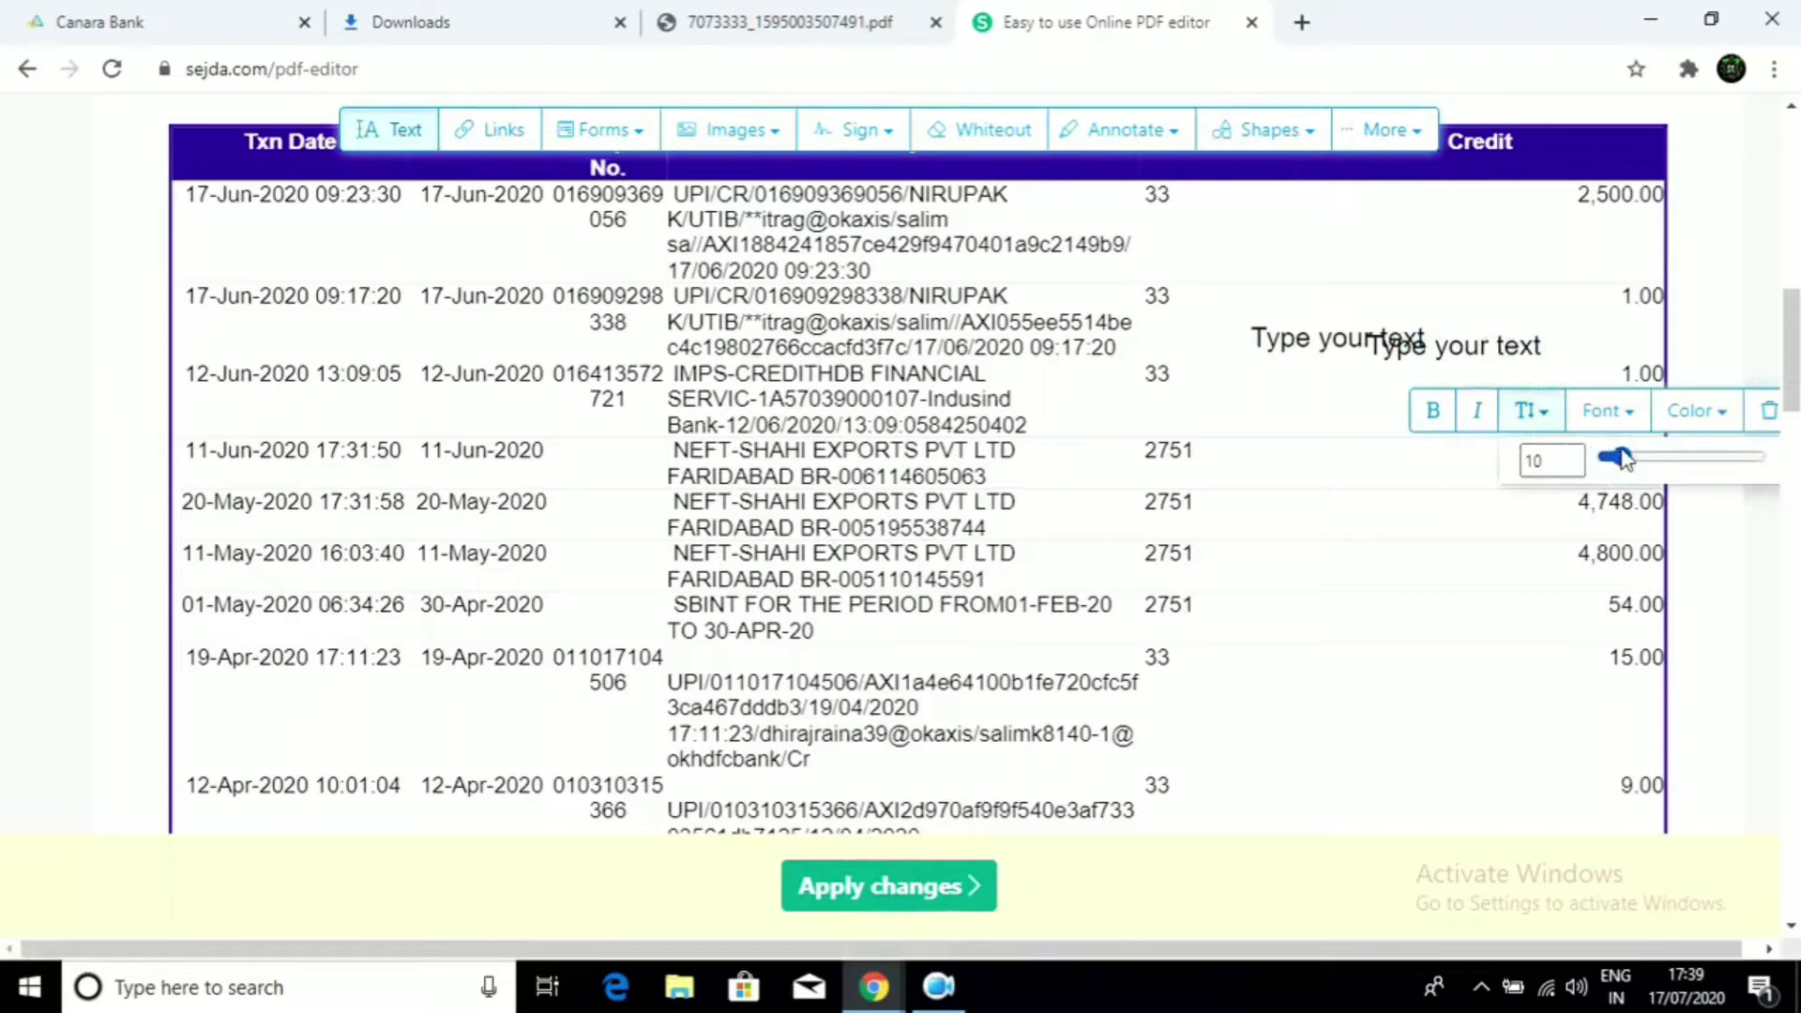
drag(1622, 457, 1621, 457)
click(1502, 568)
drag(1516, 469, 1581, 473)
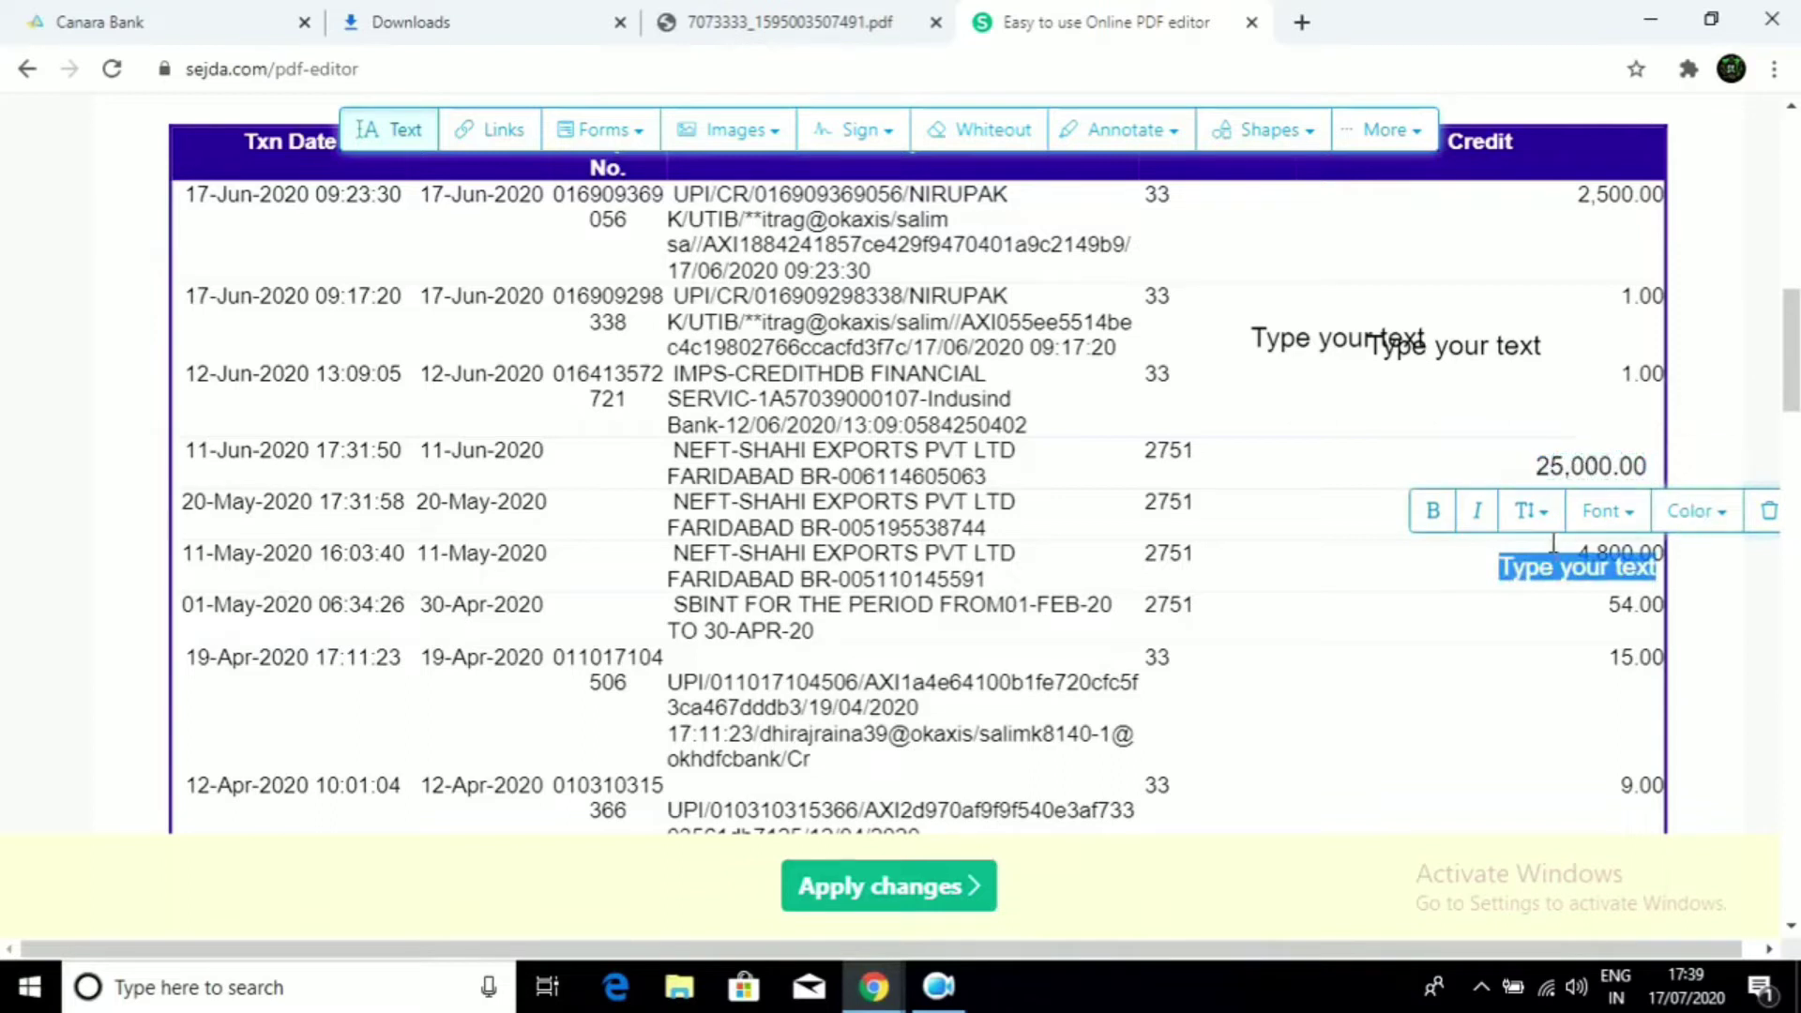
click(1543, 517)
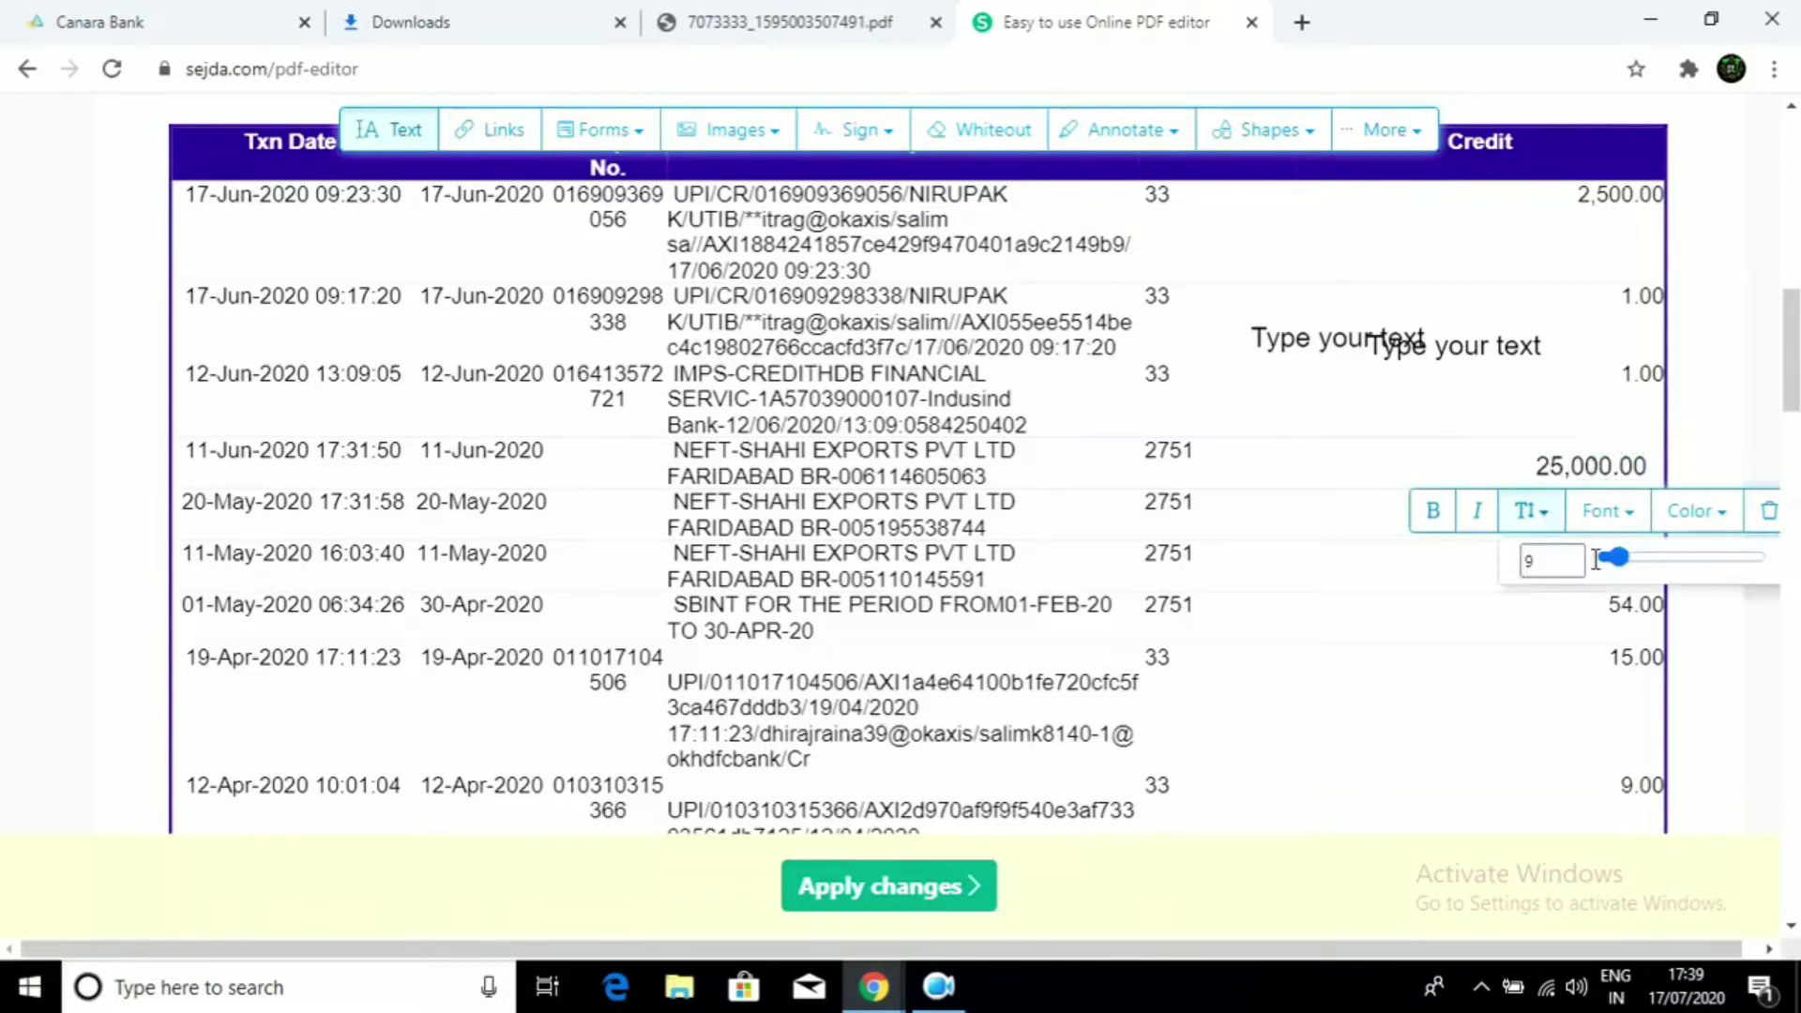
mouse_move(1614, 553)
mouse_down()
mouse_move(1613, 569)
mouse_move(1637, 563)
mouse_move(1613, 568)
mouse_up()
click(1537, 638)
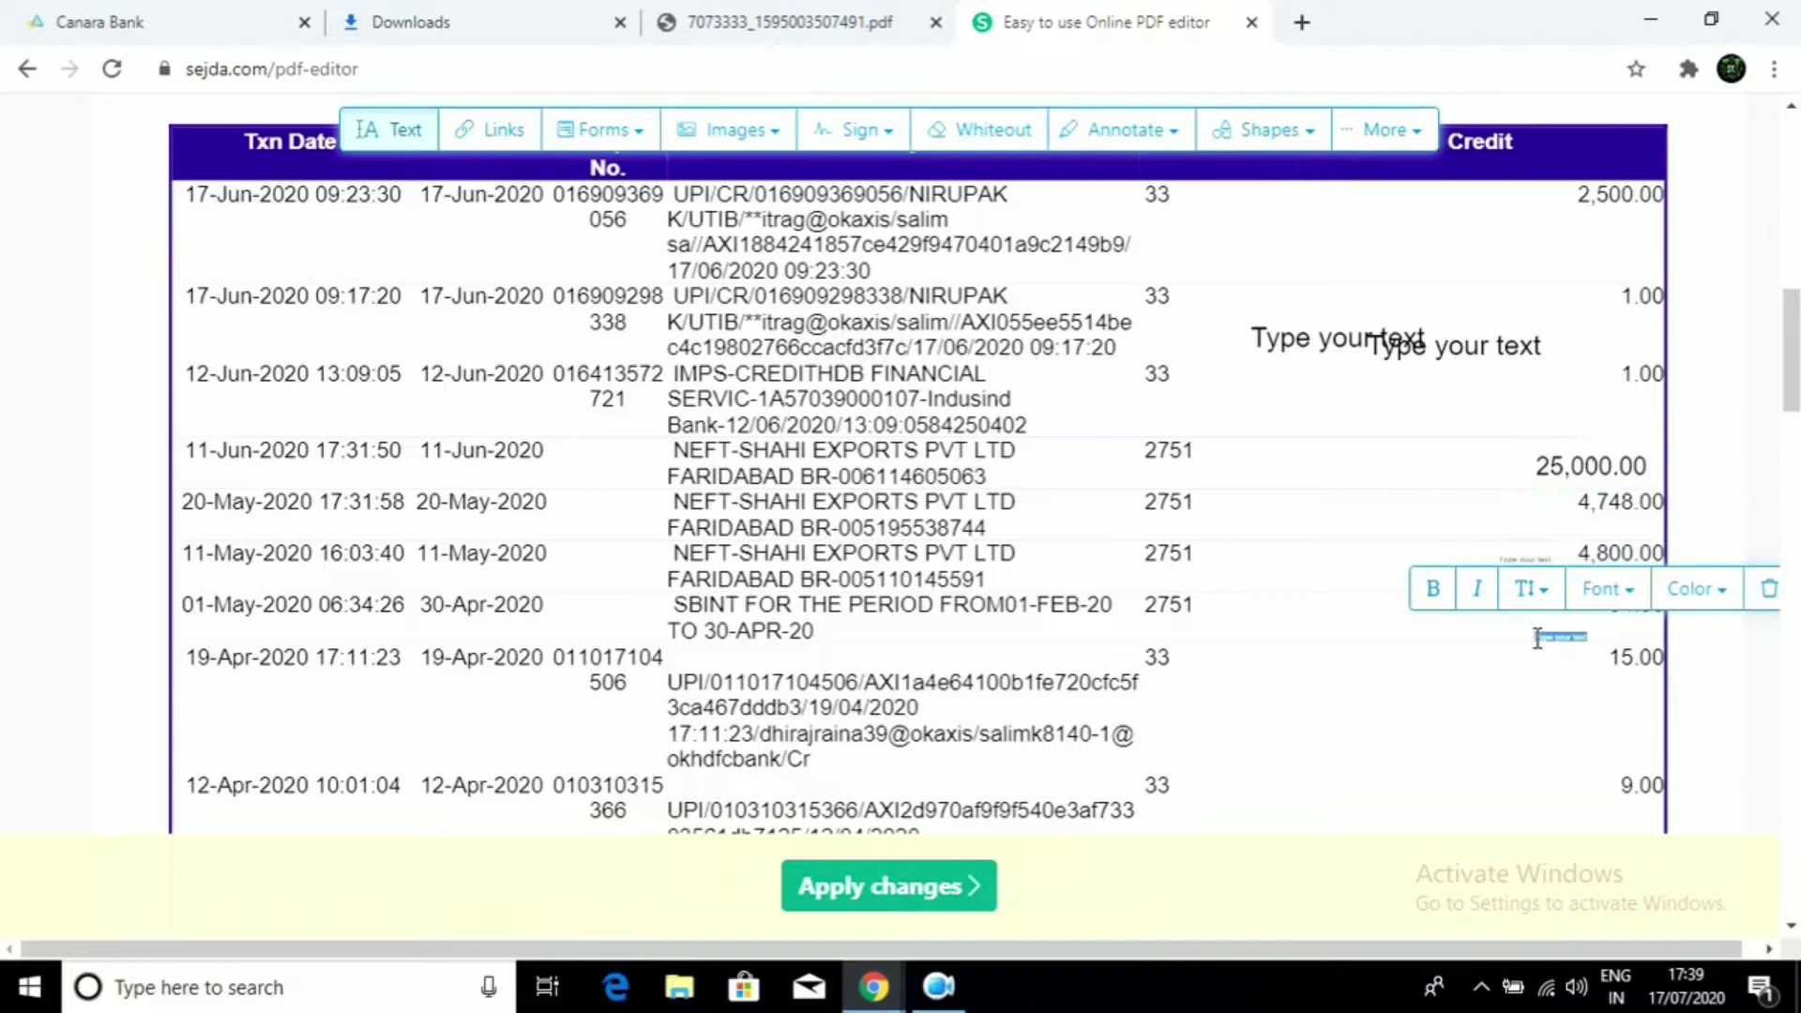
click(1767, 590)
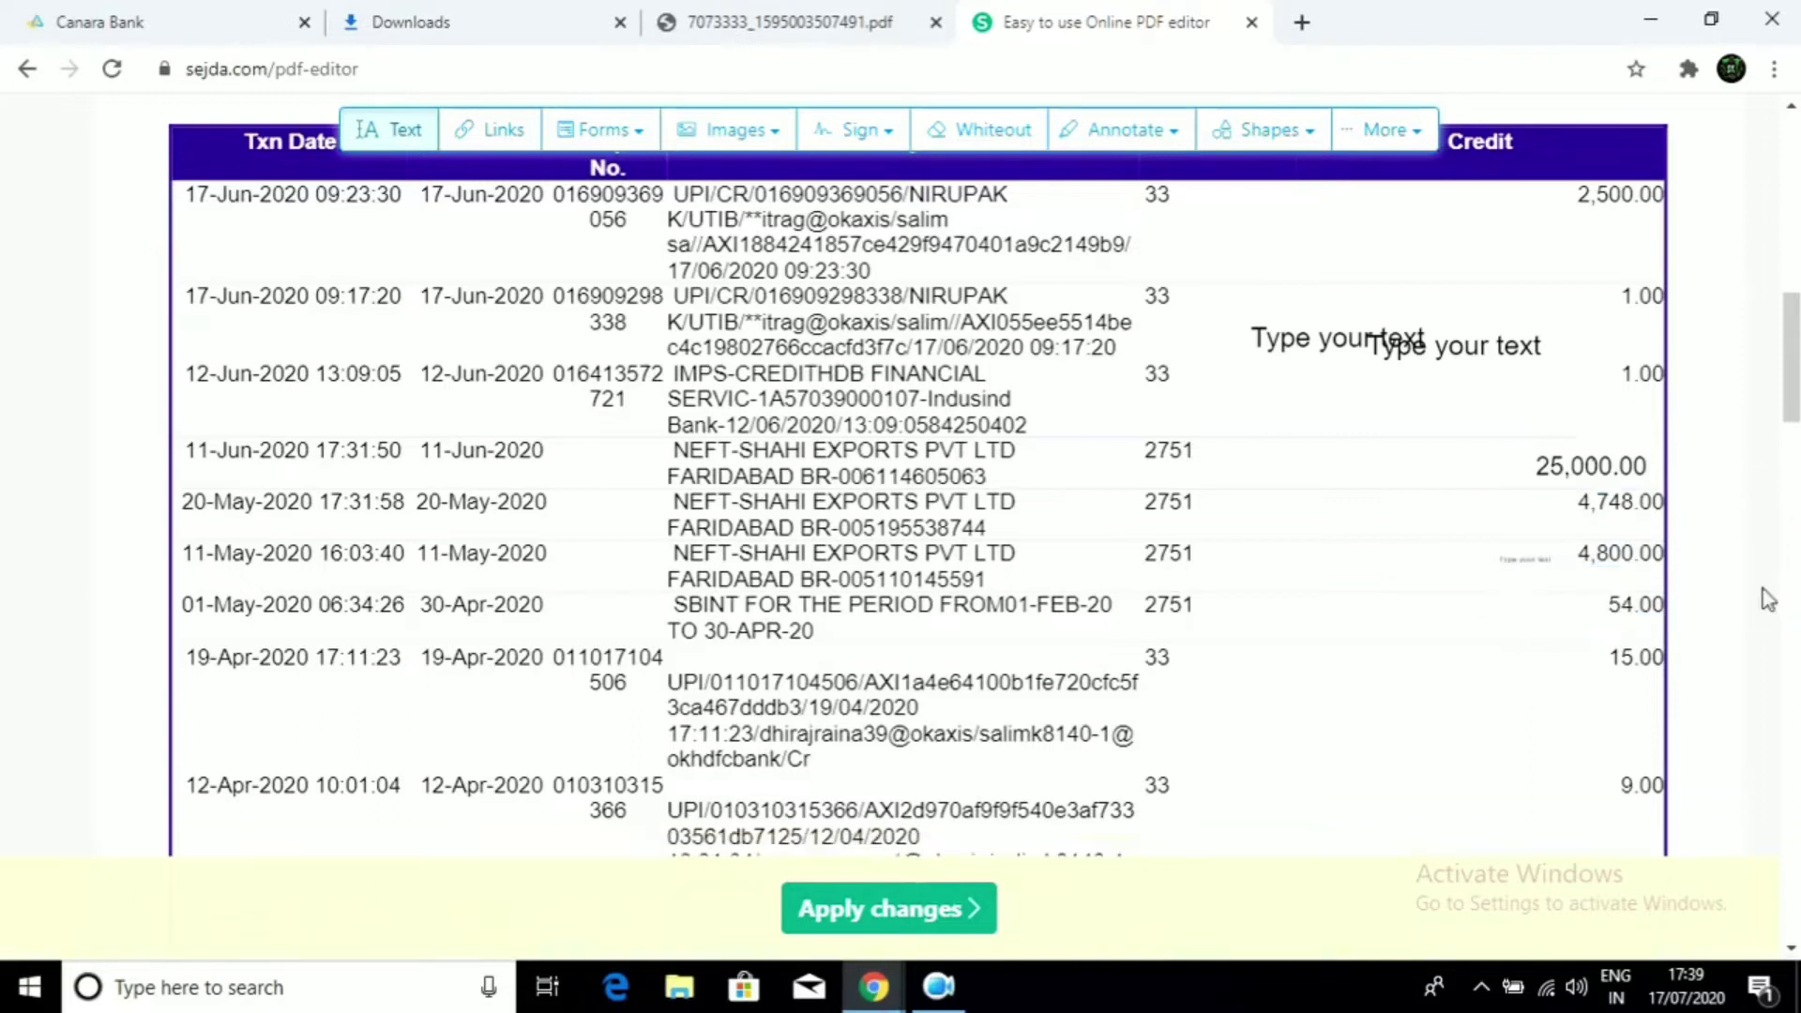
Reduce the 25,000.00 text's font size to 6.9 and delete the tiny placeholder text in the 11-May-2020 row
click(1610, 462)
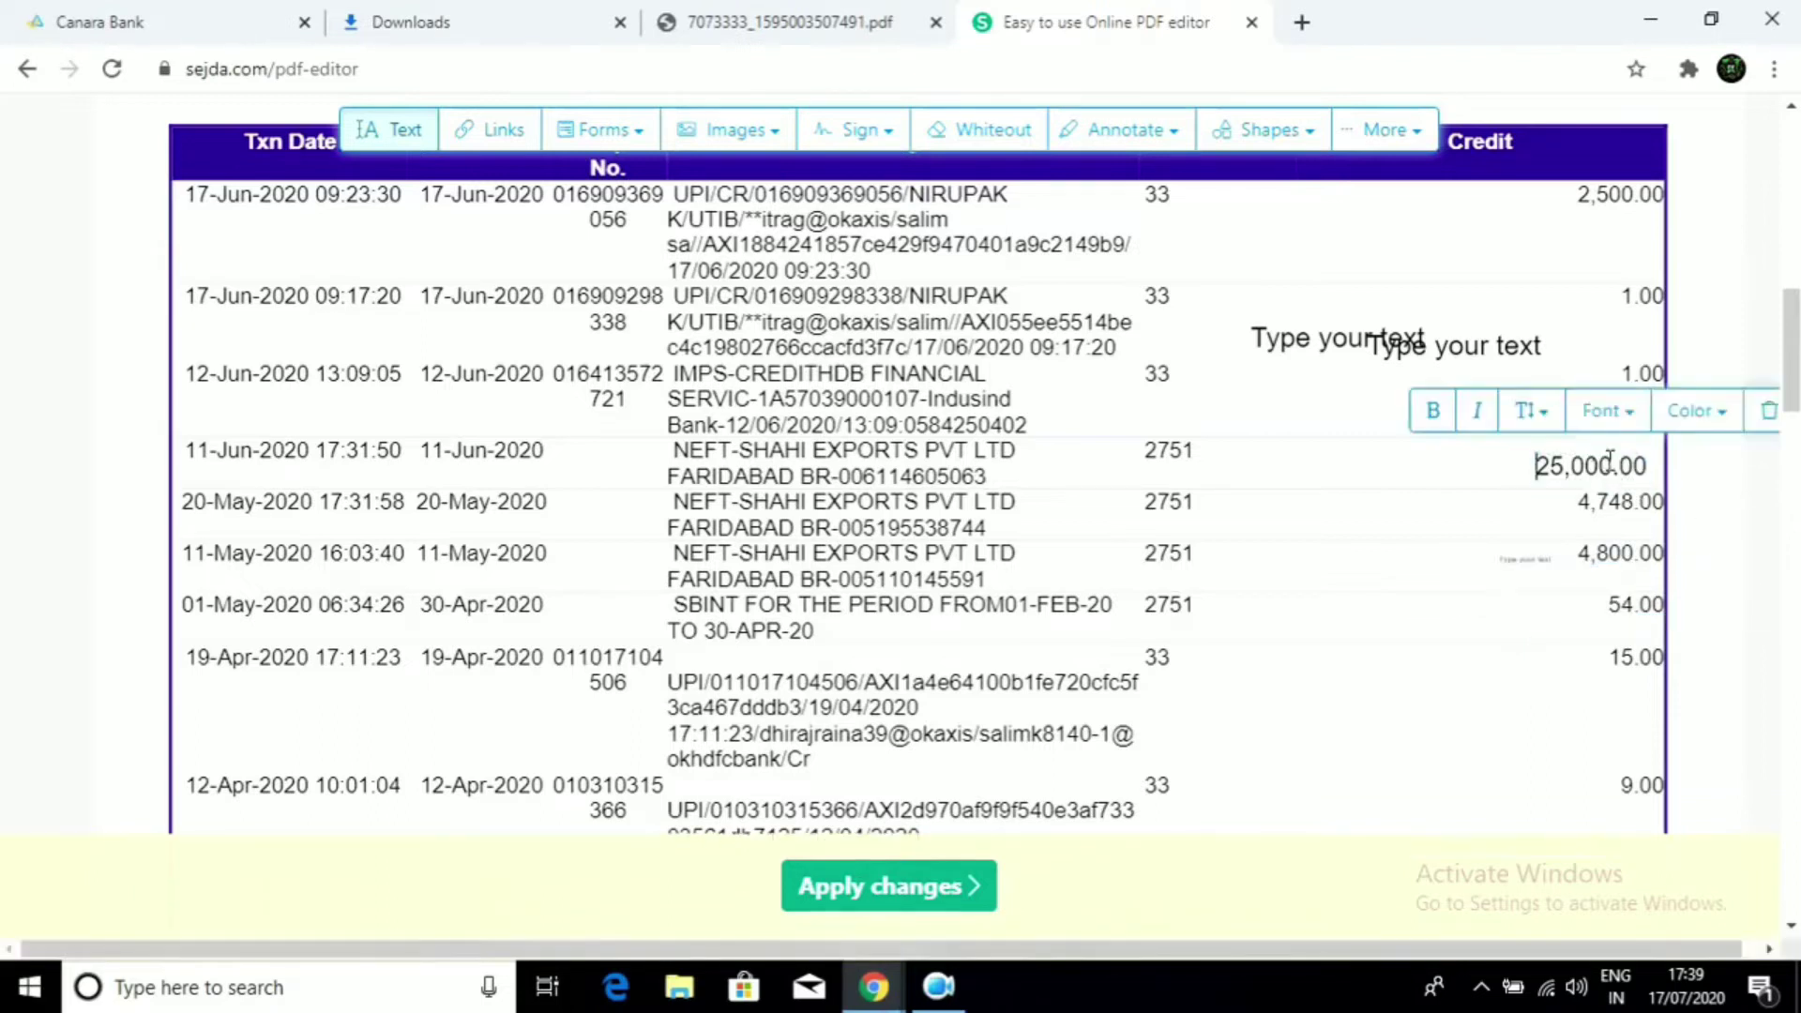
click(1530, 411)
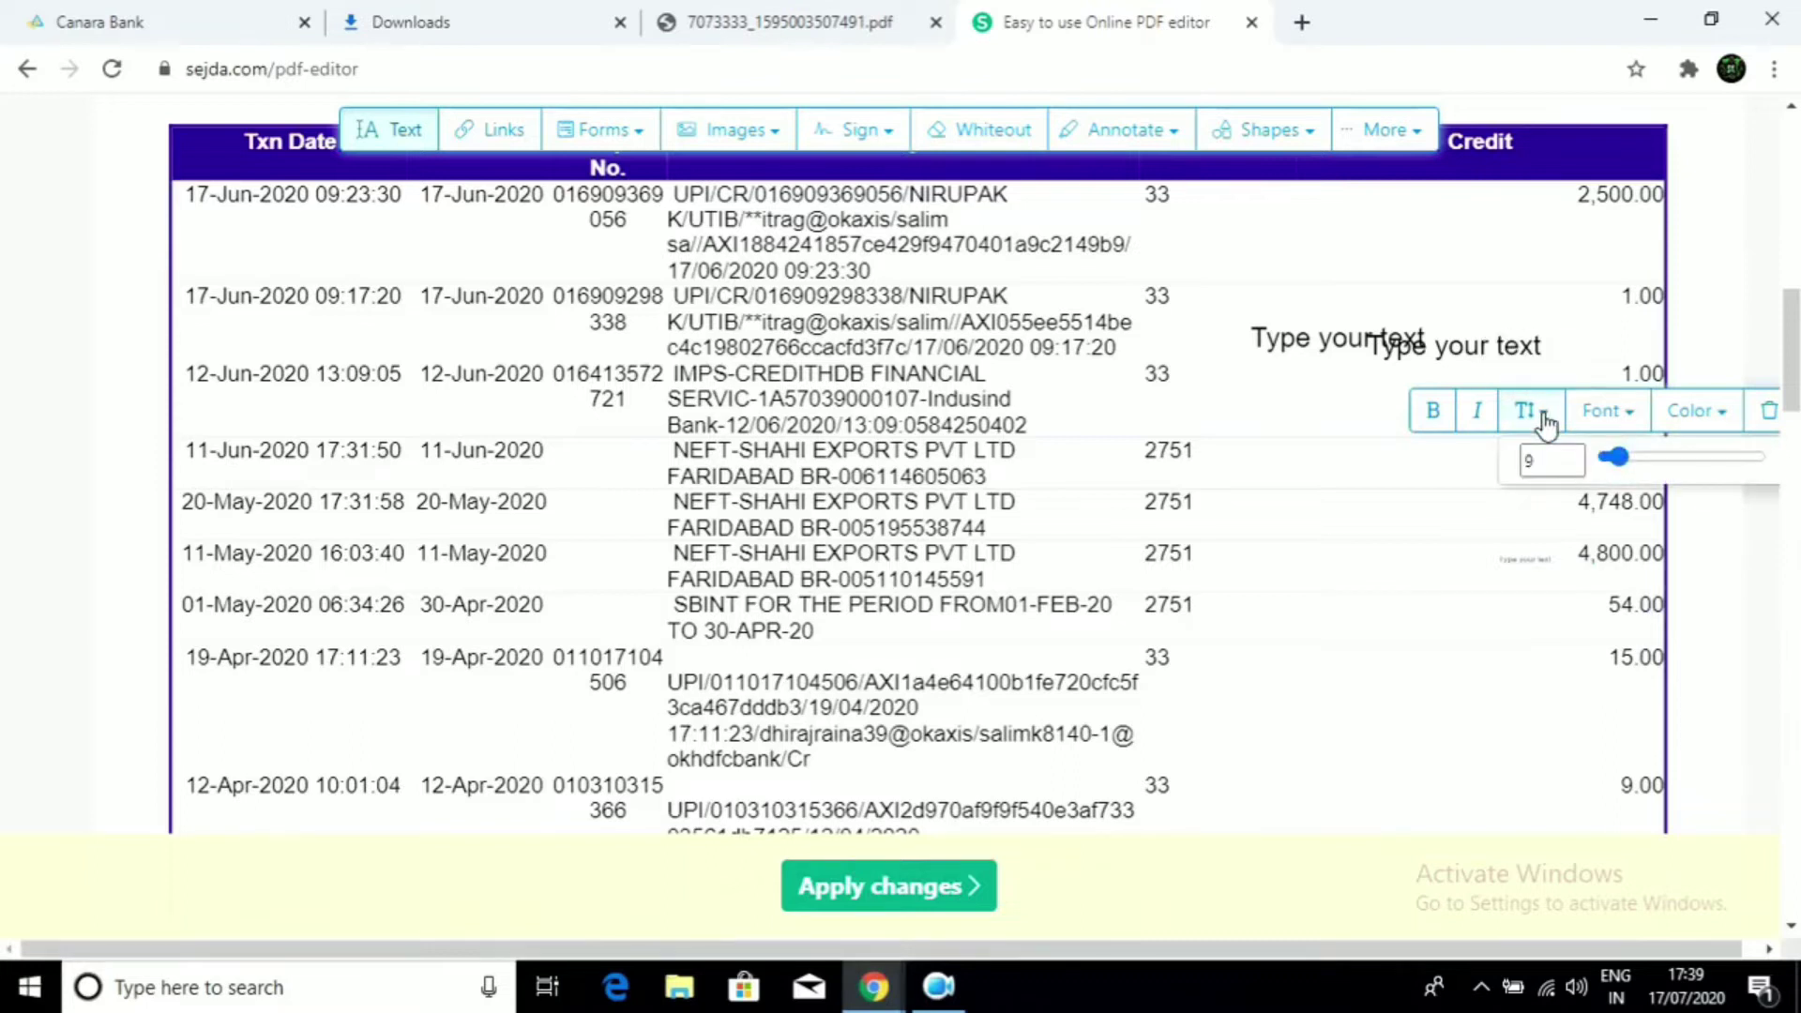
click(1573, 469)
click(1573, 469)
click(1573, 469)
click(1573, 469)
click(1573, 469)
click(1574, 469)
click(1573, 469)
click(1573, 469)
click(1573, 469)
click(1574, 469)
click(1574, 469)
click(1573, 469)
click(1573, 469)
click(1573, 469)
click(1573, 469)
click(1573, 469)
click(1573, 469)
click(1573, 469)
click(1528, 559)
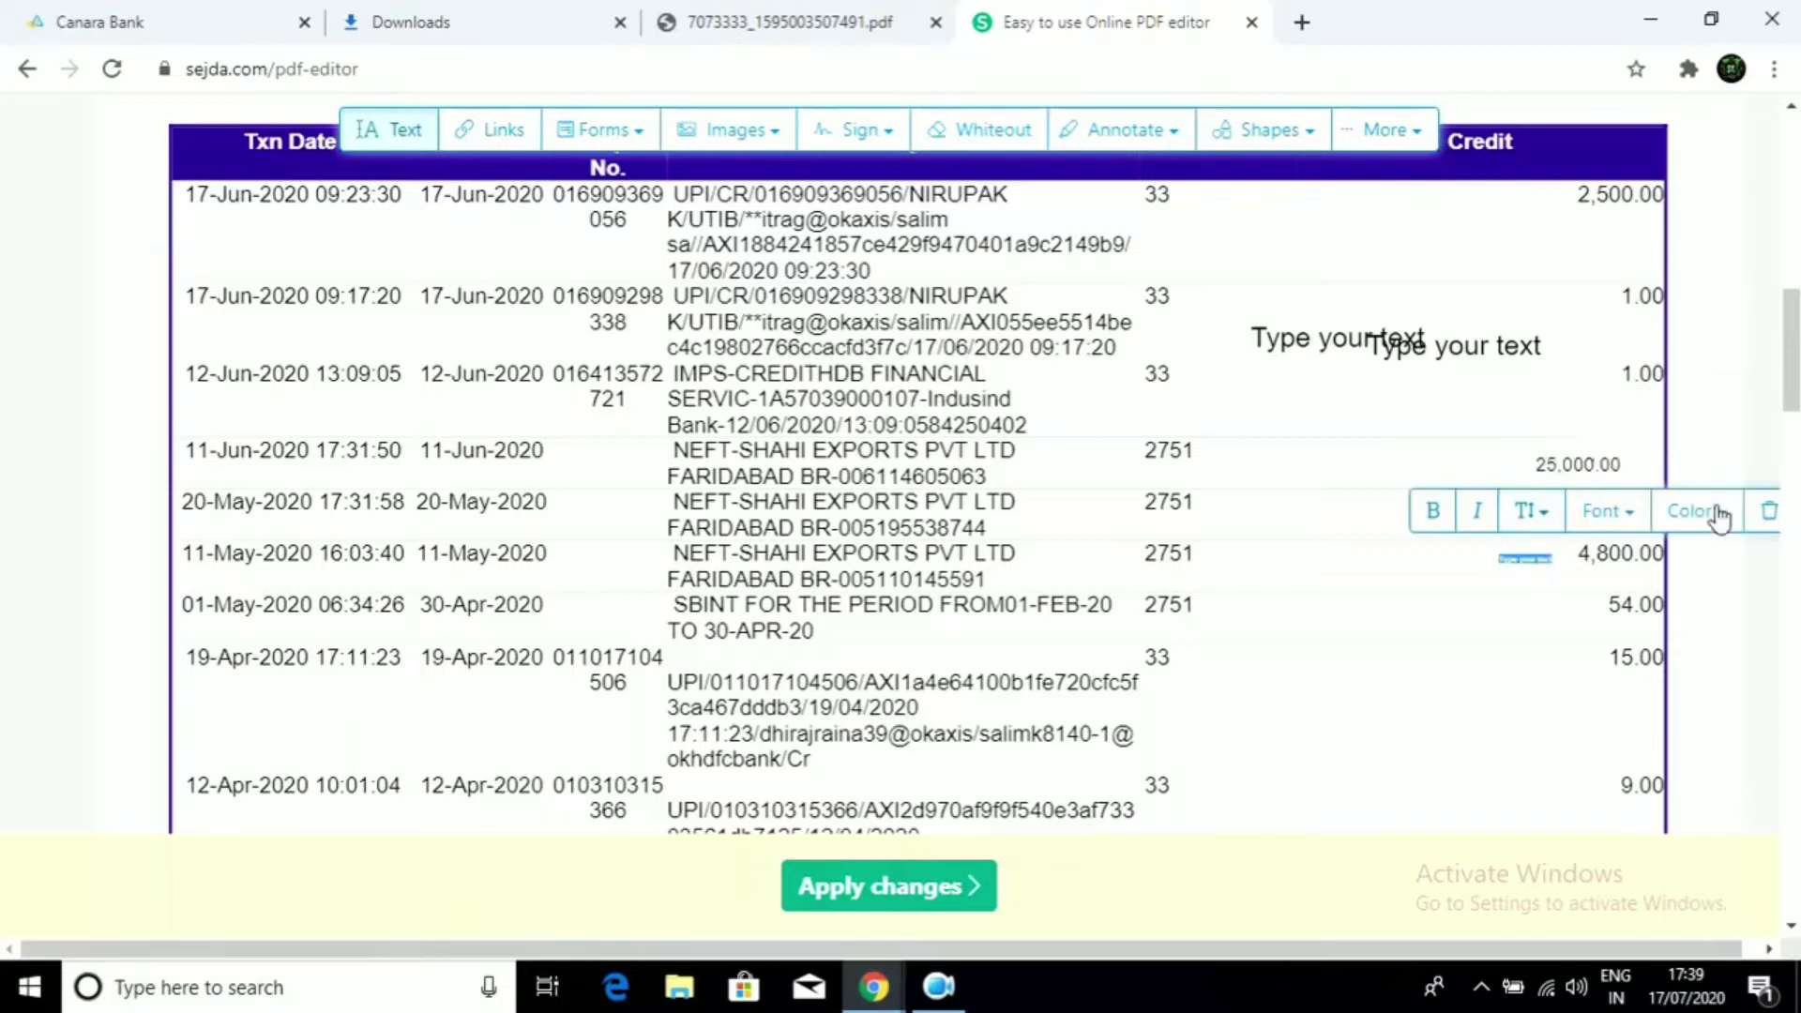
click(1771, 514)
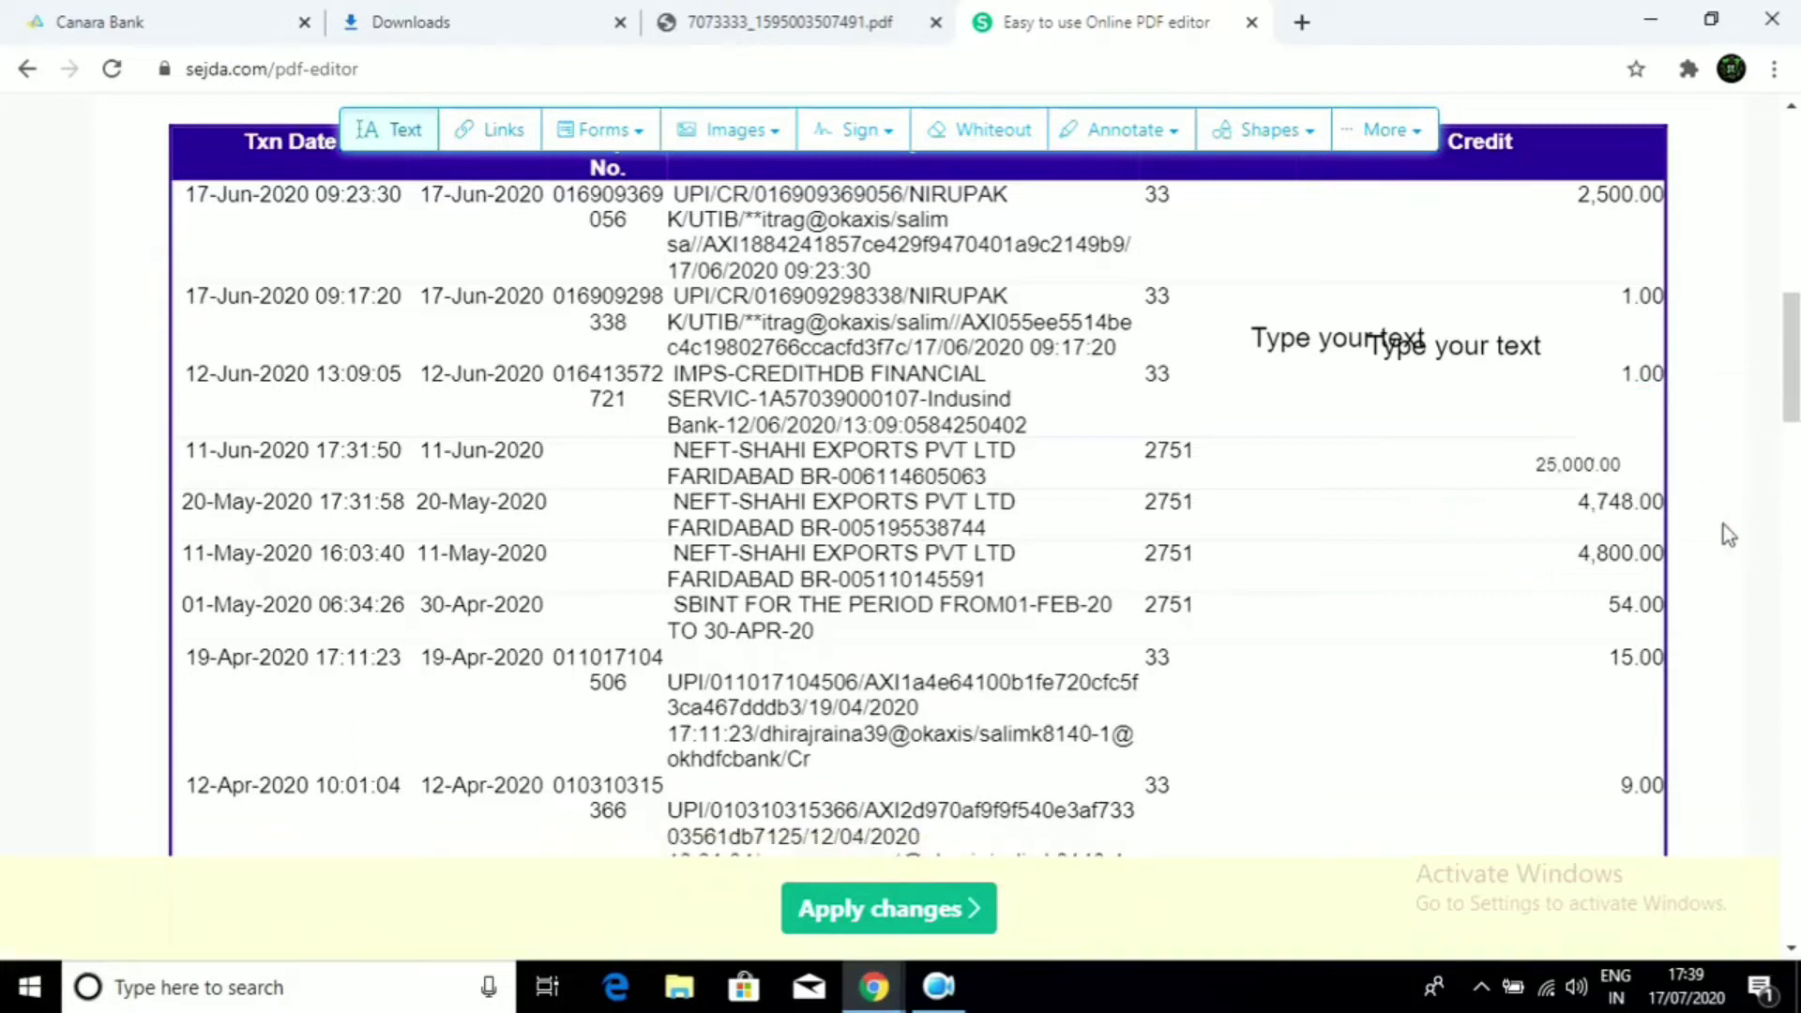
Shift the 25,000.00 text box closer to the right edge of the Credit column and remove the placeholder added near the 01-May-2020 row
click(1460, 551)
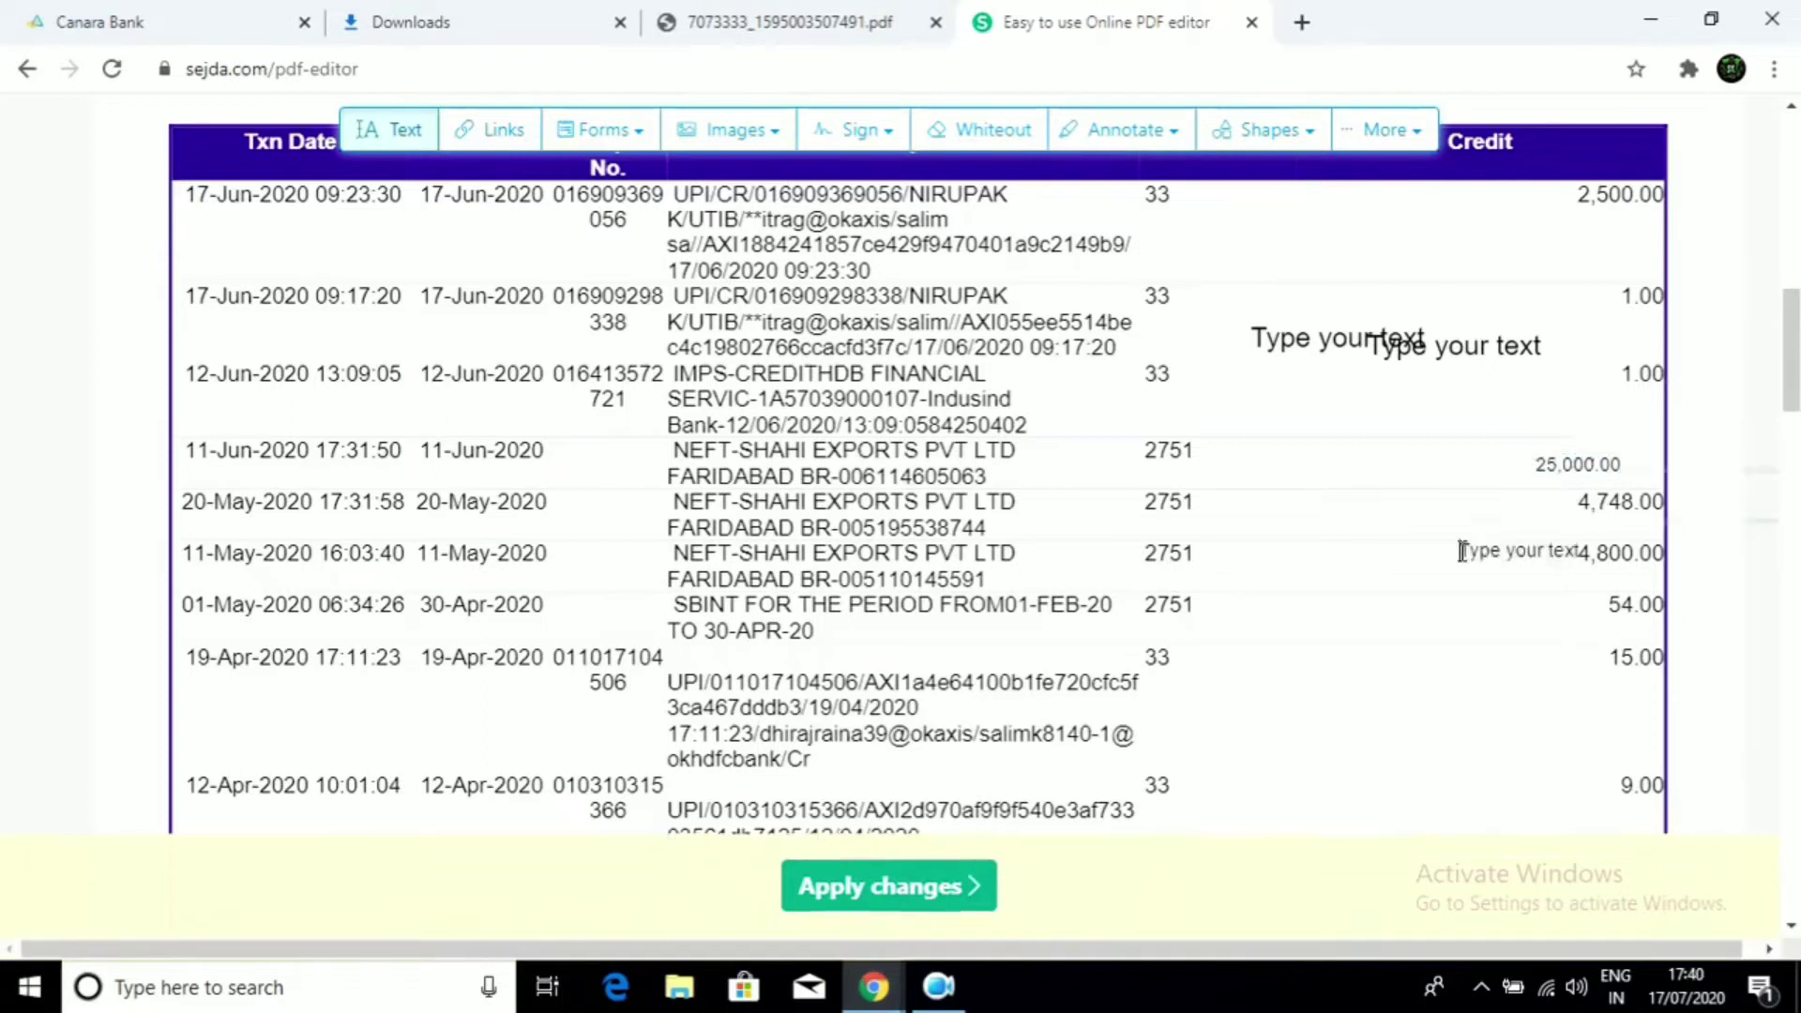
drag(1555, 463, 1588, 459)
click(1387, 622)
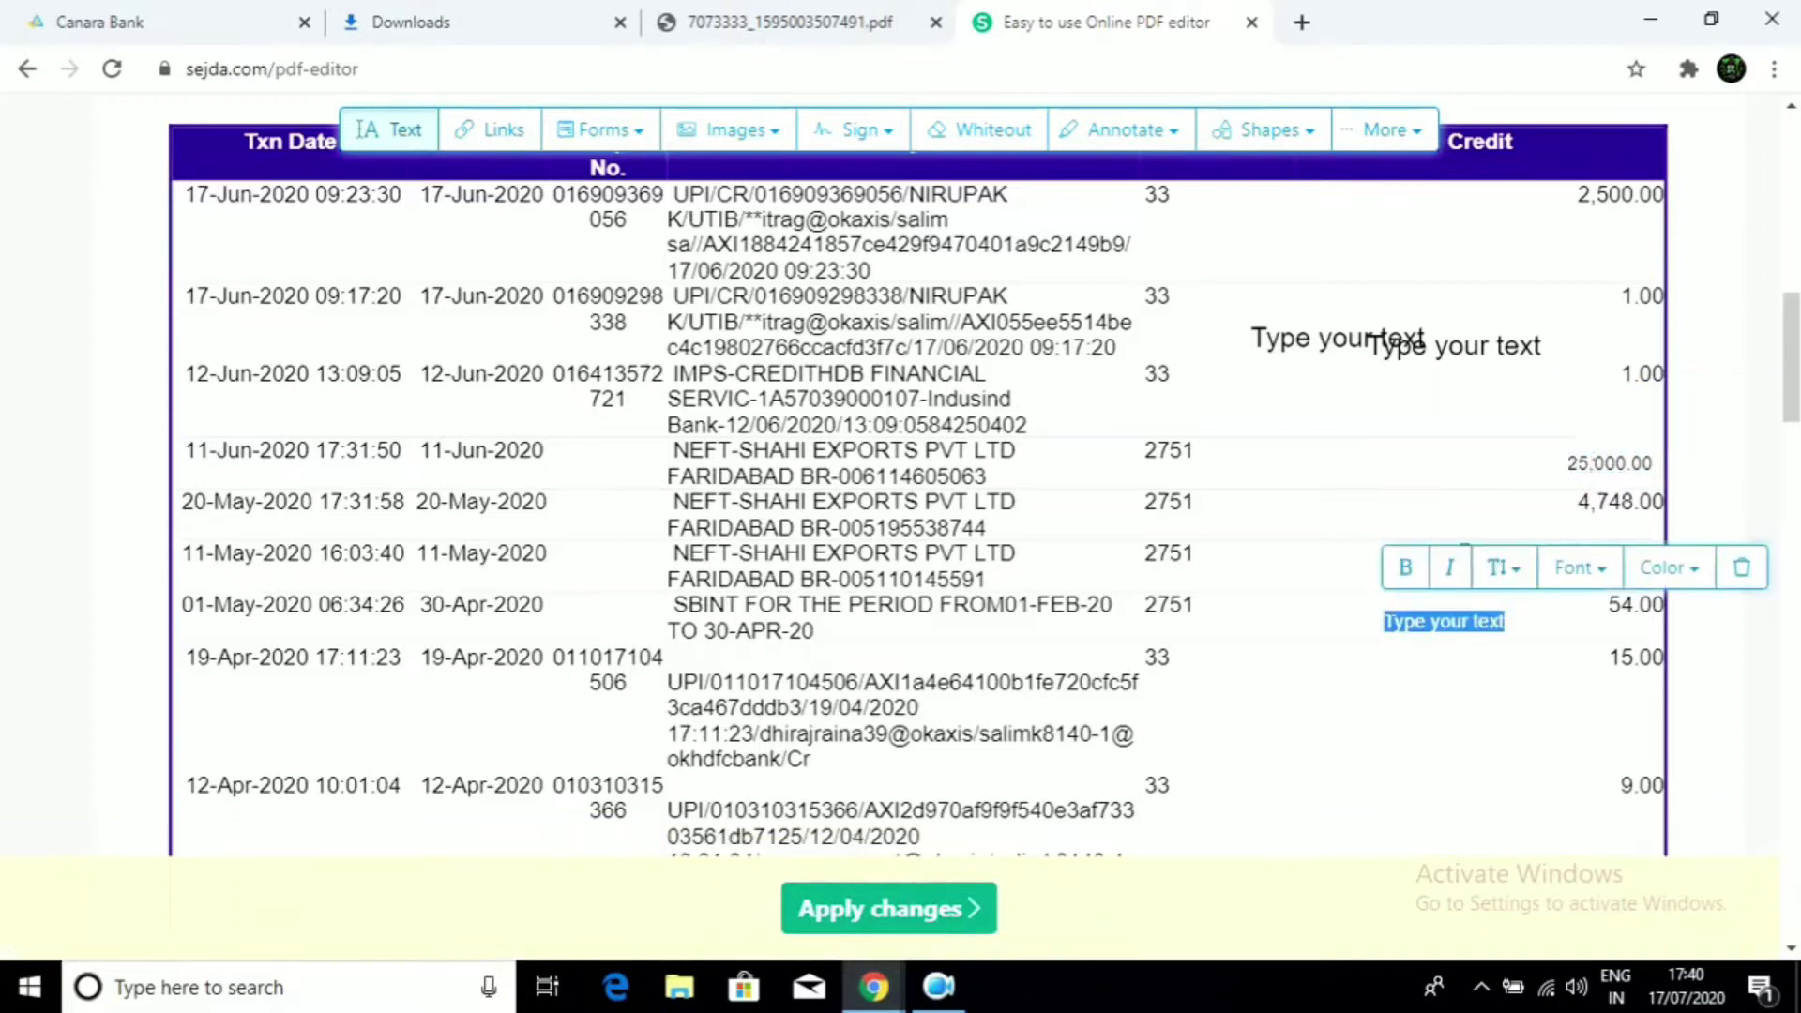
click(1738, 567)
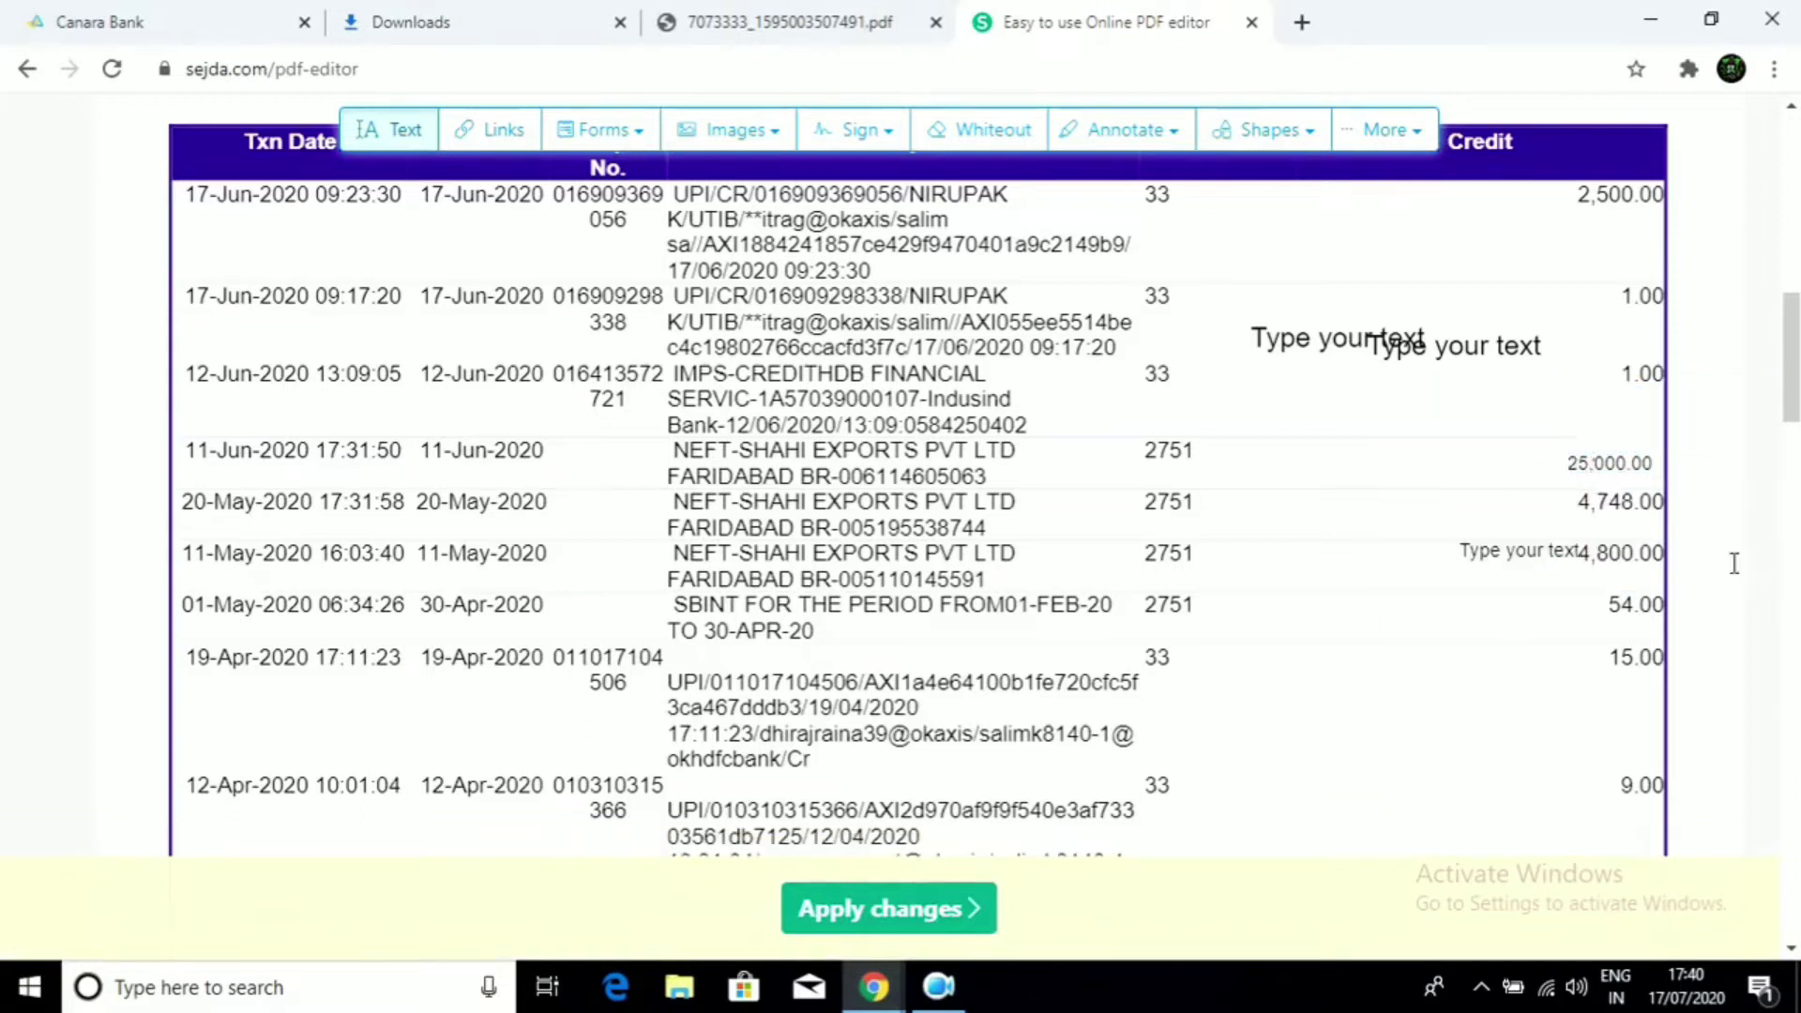
Enlarge the 25,000.00 text to match the neighbouring credit amounts and align its right end with them
click(1622, 462)
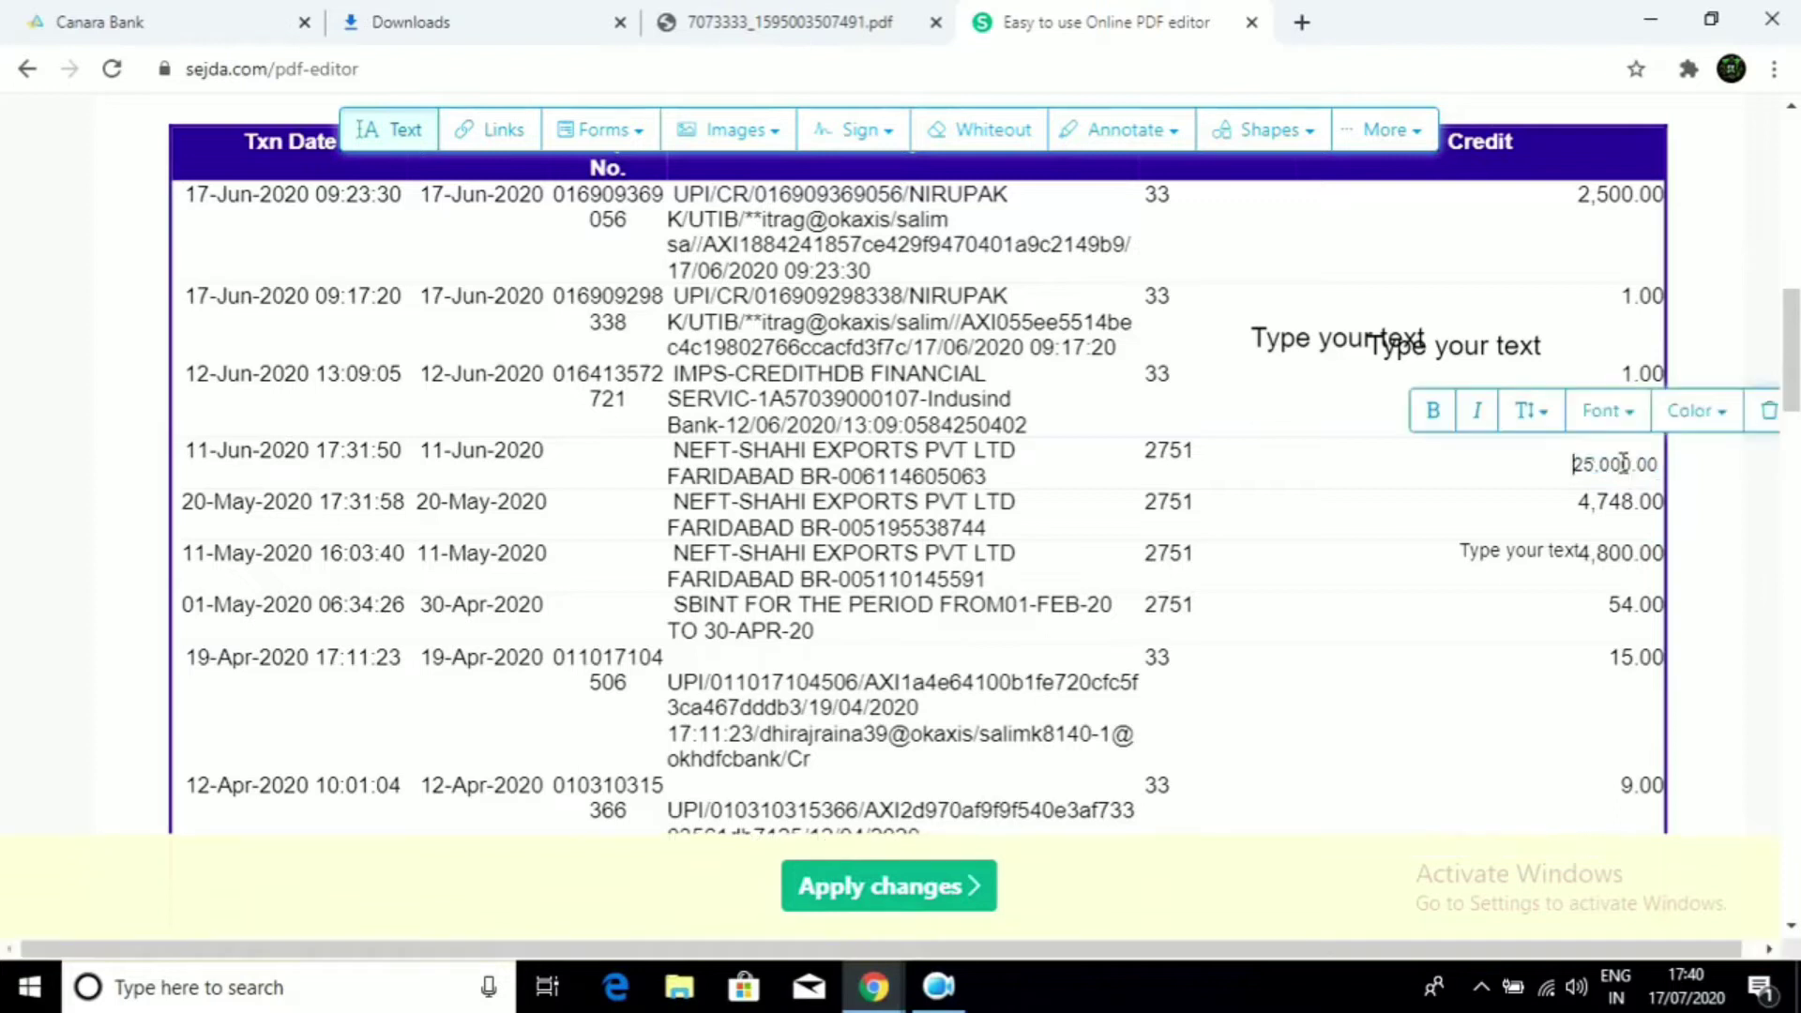
click(1531, 410)
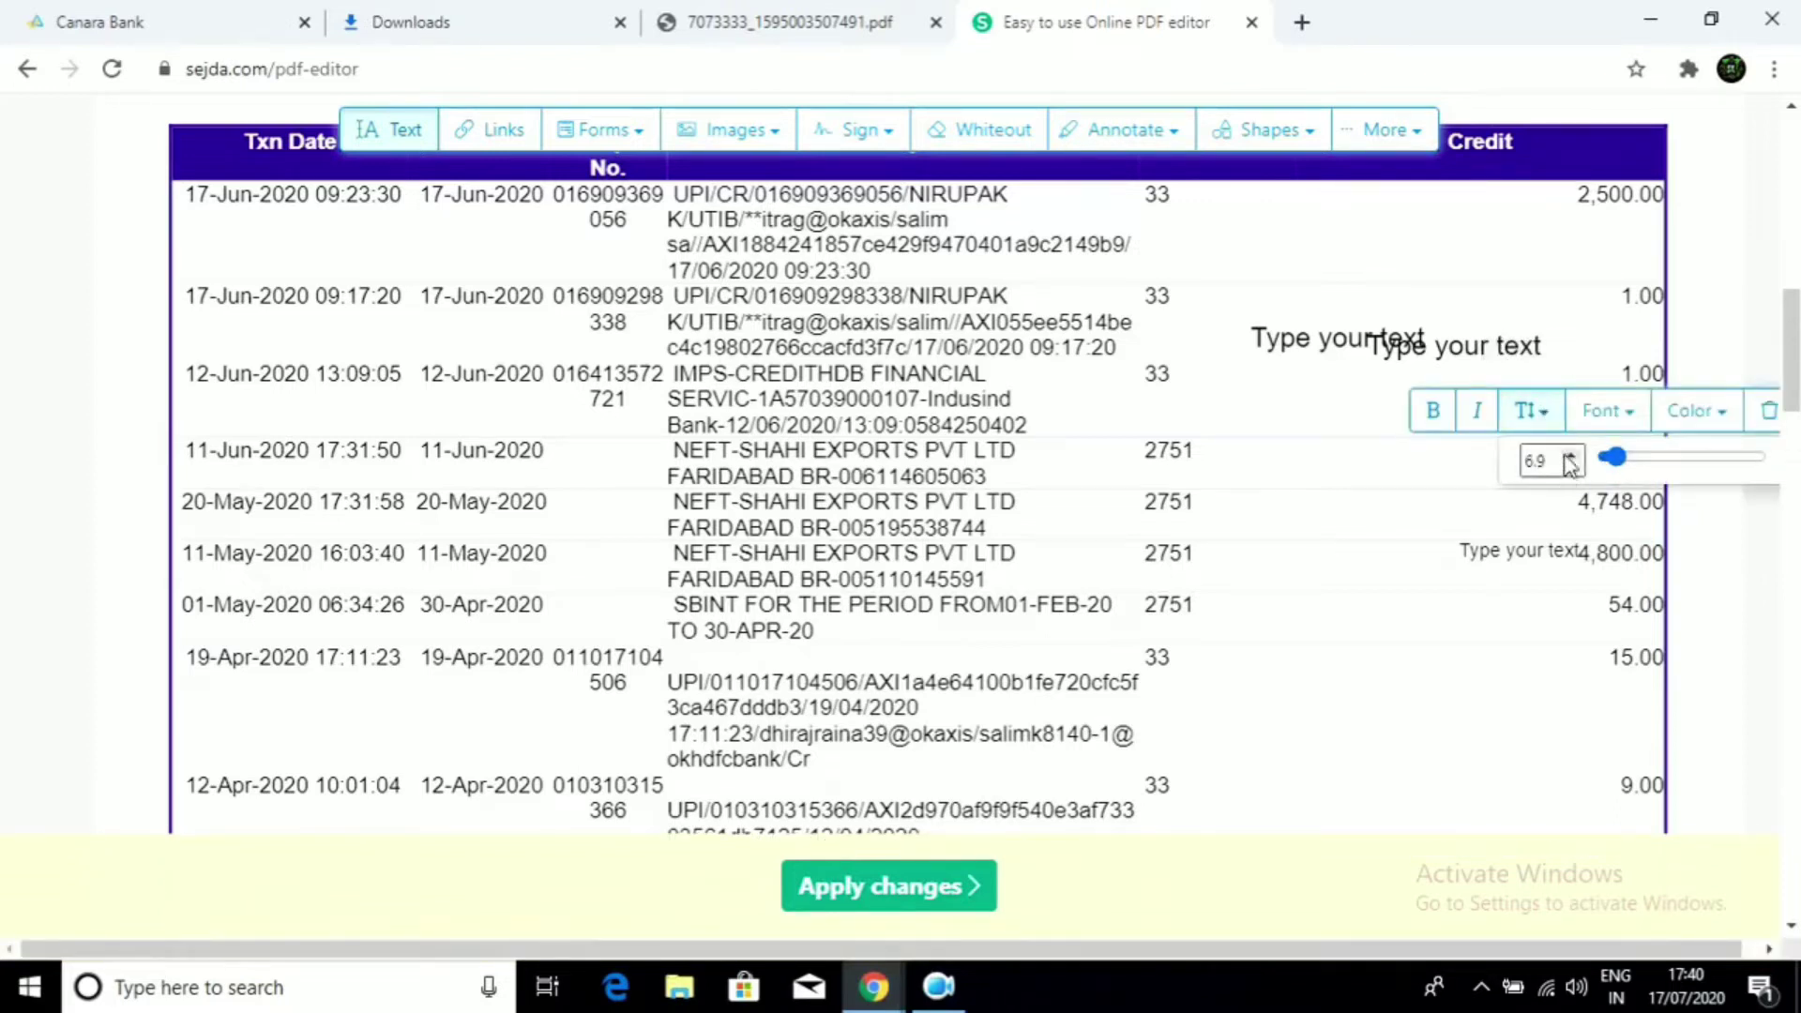
click(1574, 455)
click(1573, 455)
click(1572, 454)
click(1572, 454)
click(1572, 454)
click(1539, 607)
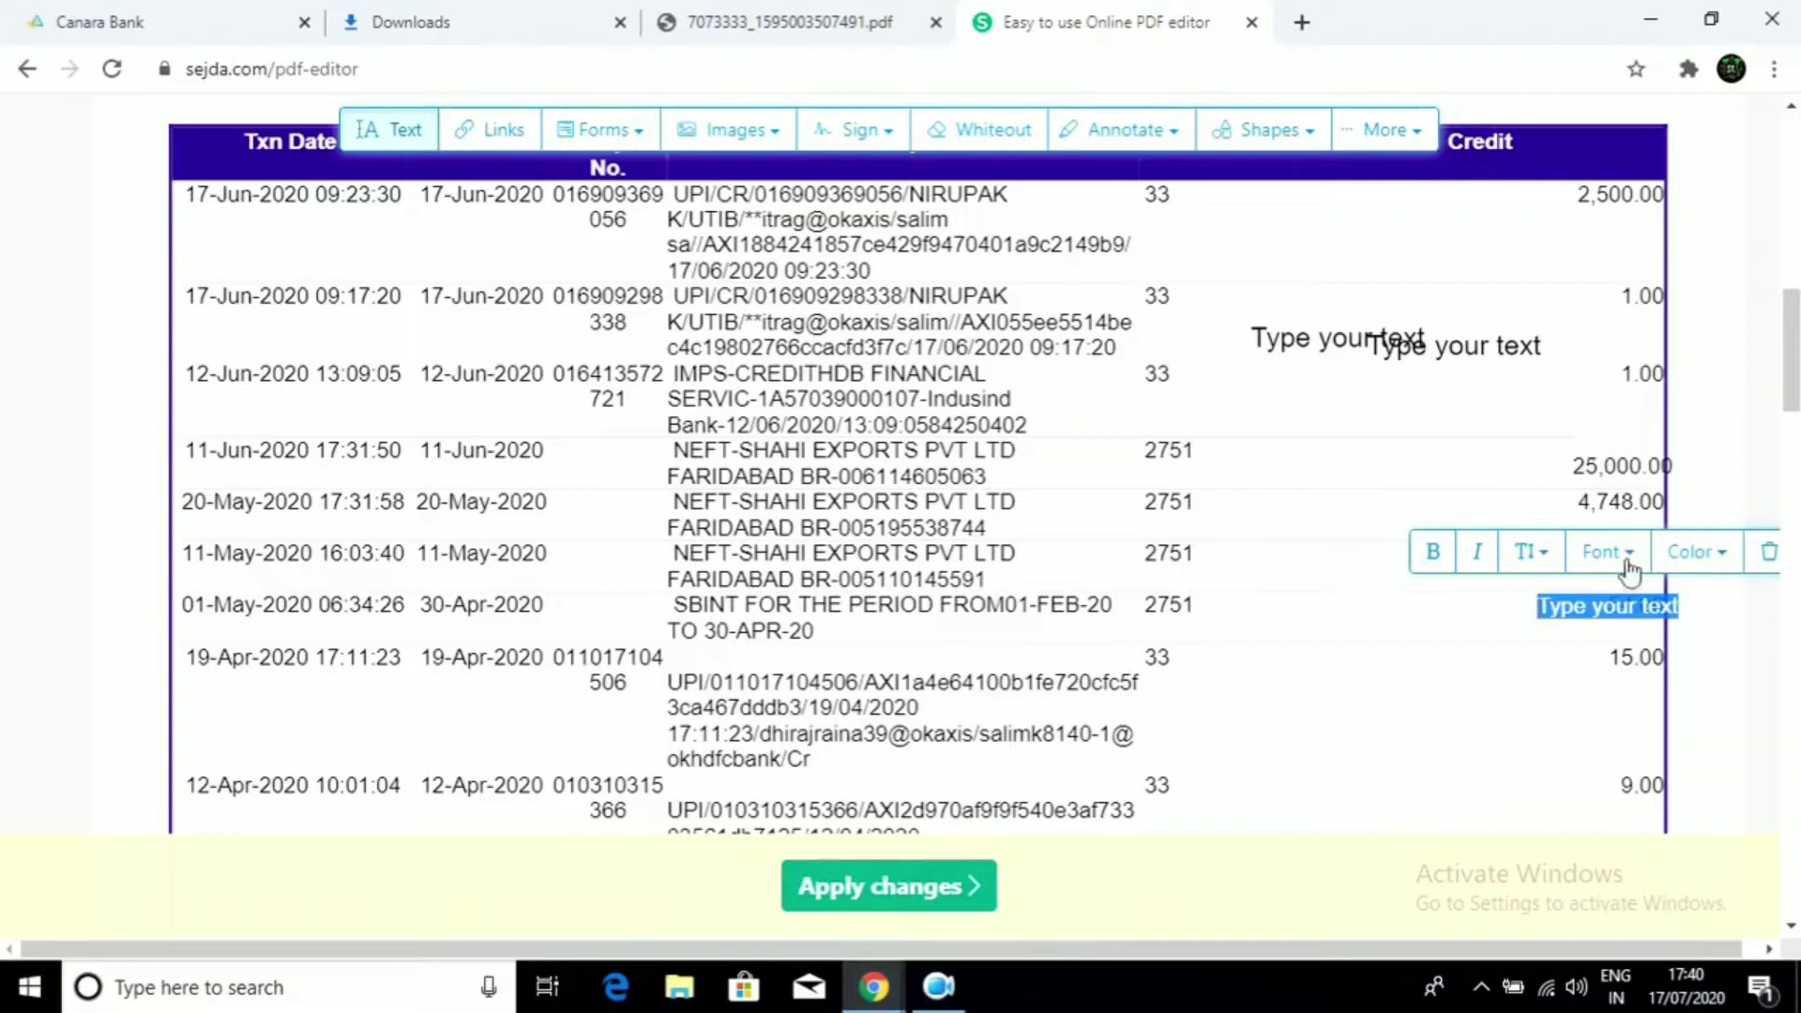
drag(1634, 475, 1623, 477)
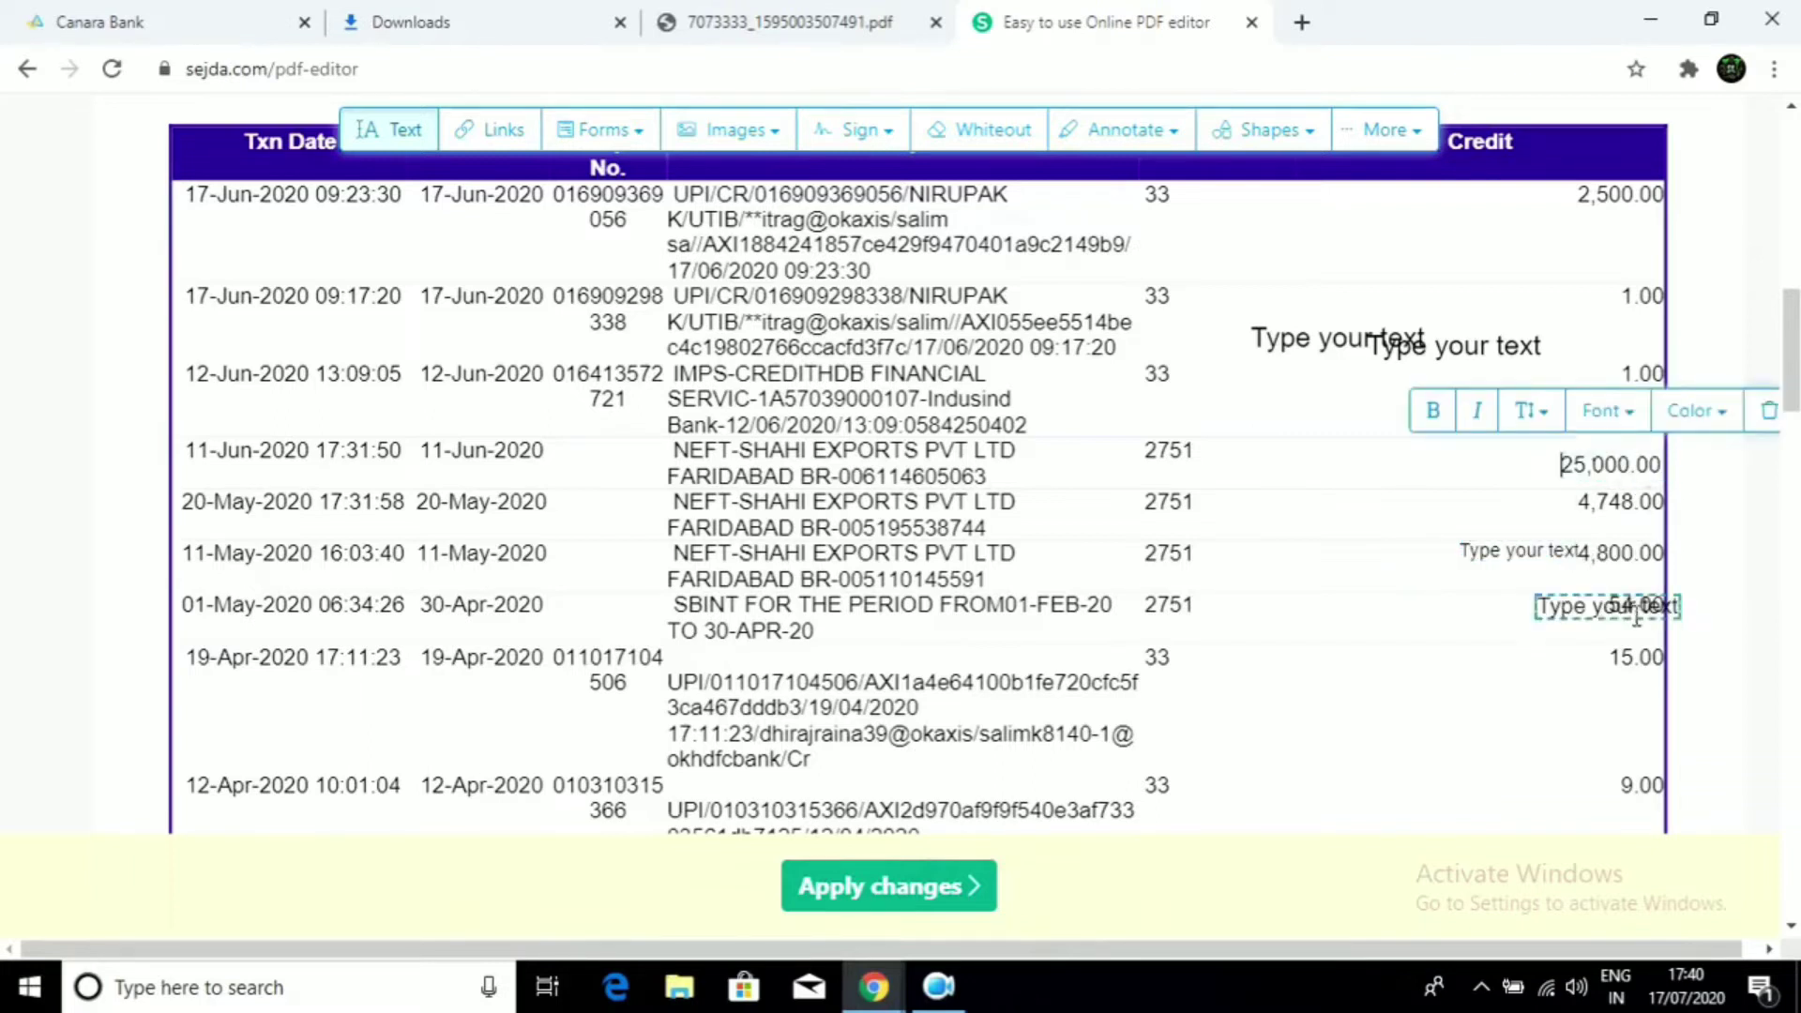
Delete the stray "Type your text" placeholders from the Credit column around the 11-May-2020, 01-May-2020 and 19-Apr-2020 rows
click(1529, 642)
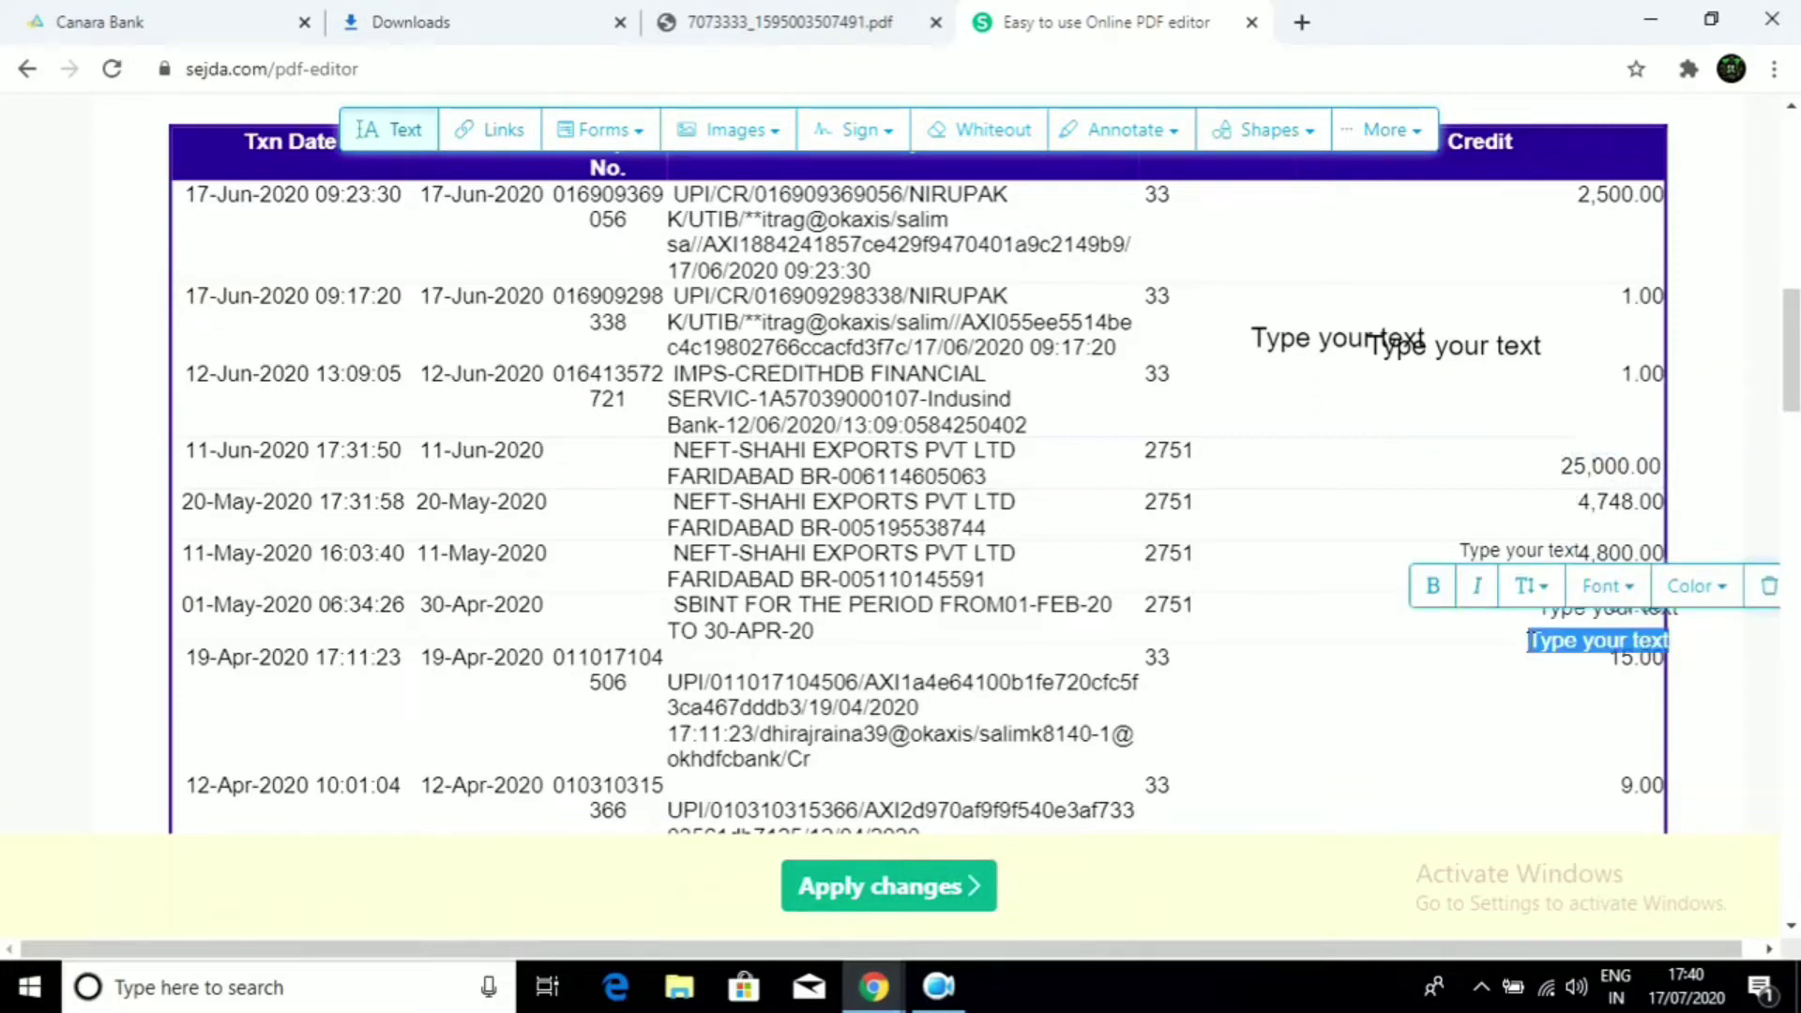
click(1770, 588)
click(1532, 547)
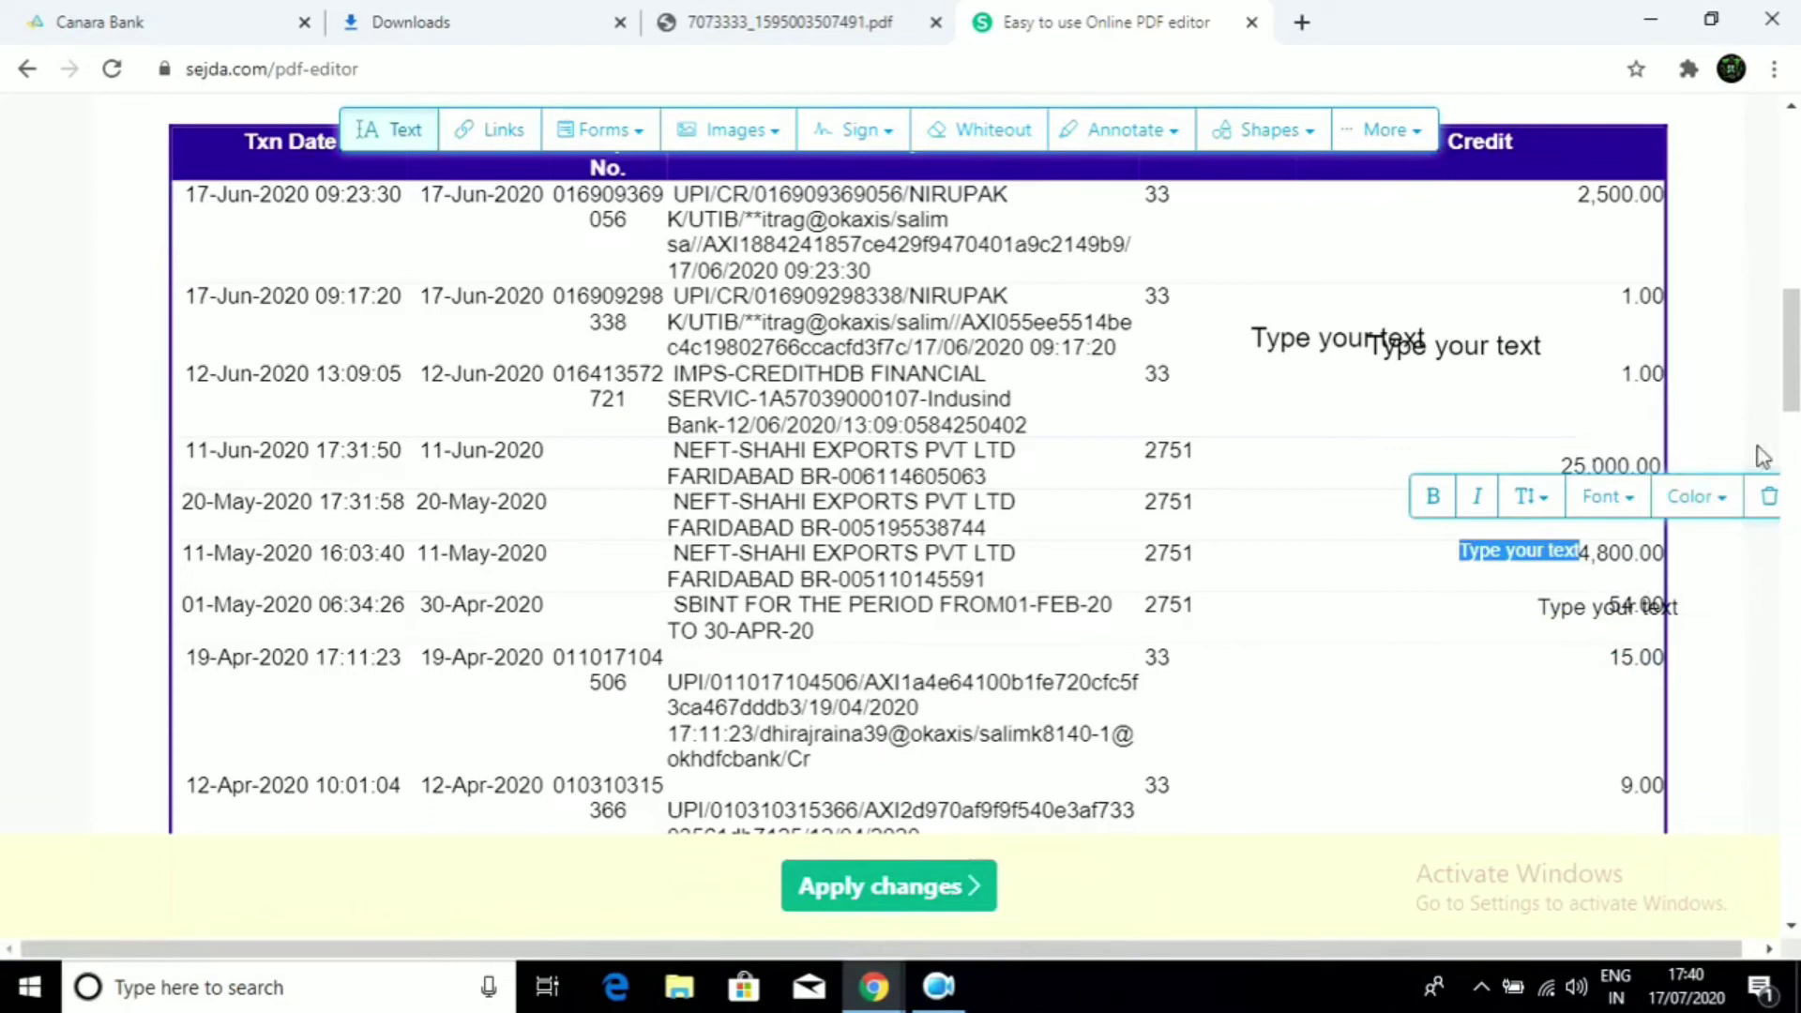
click(1771, 498)
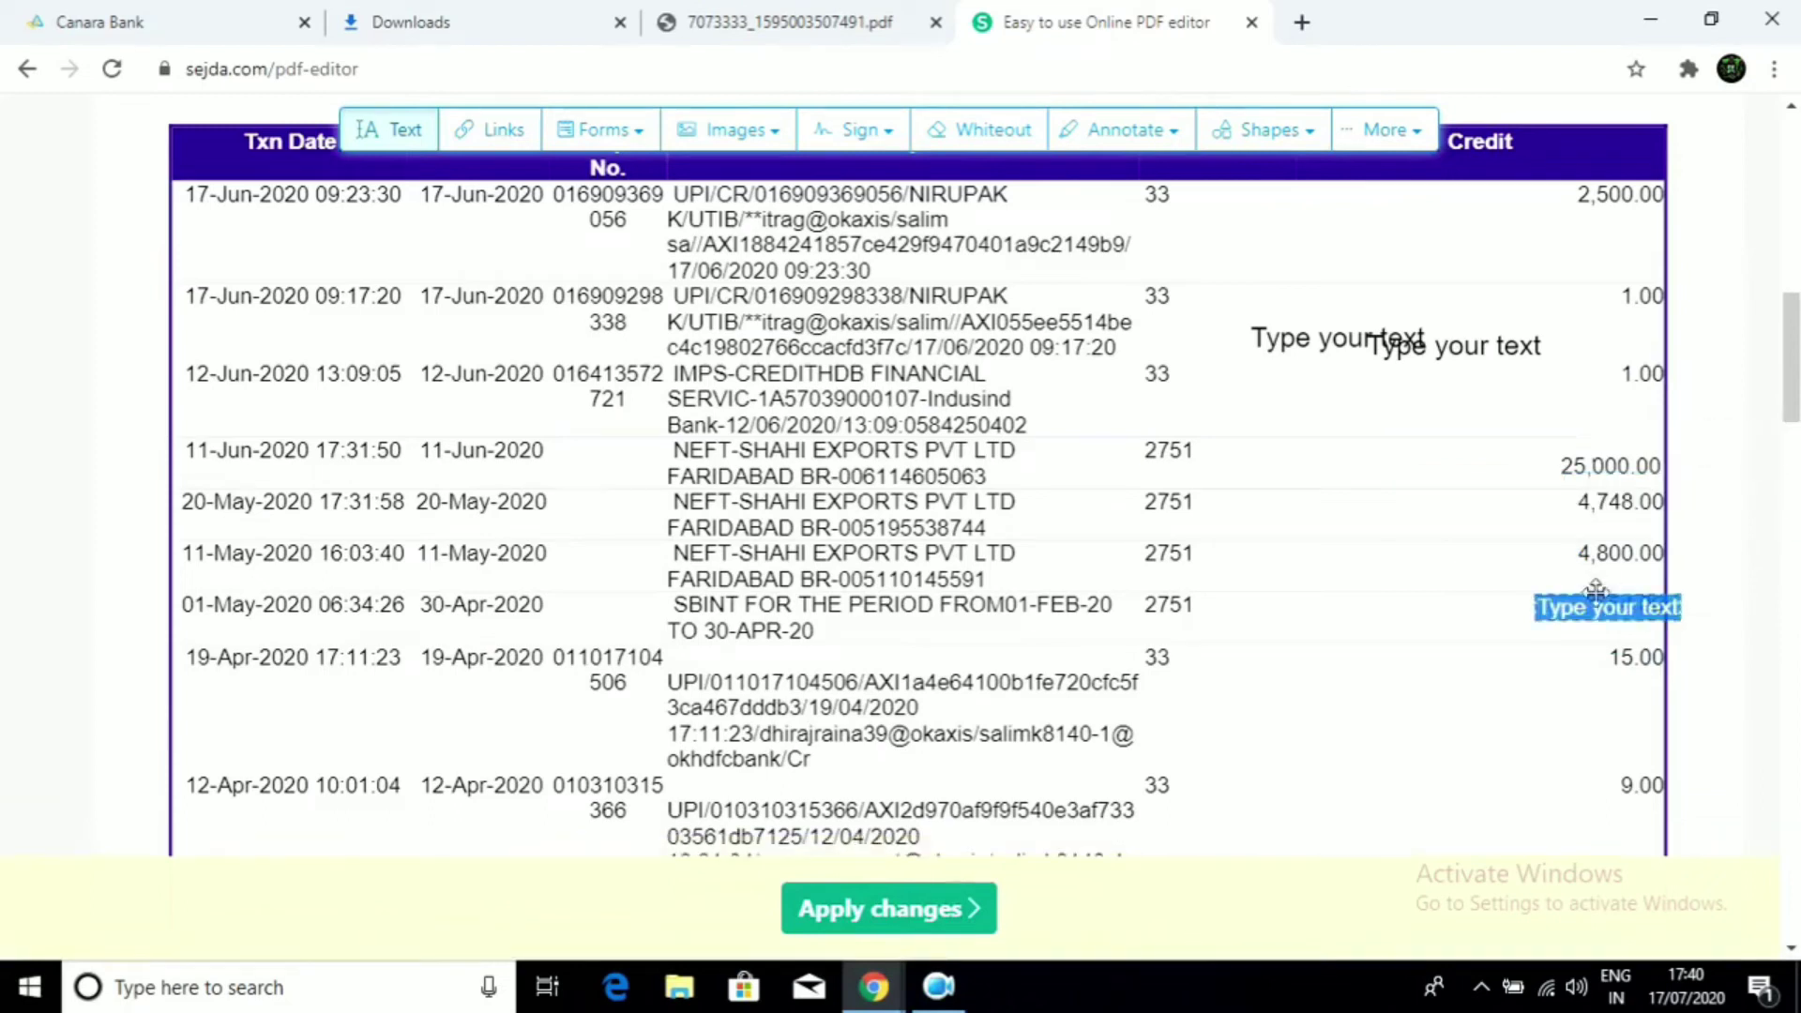
click(1527, 660)
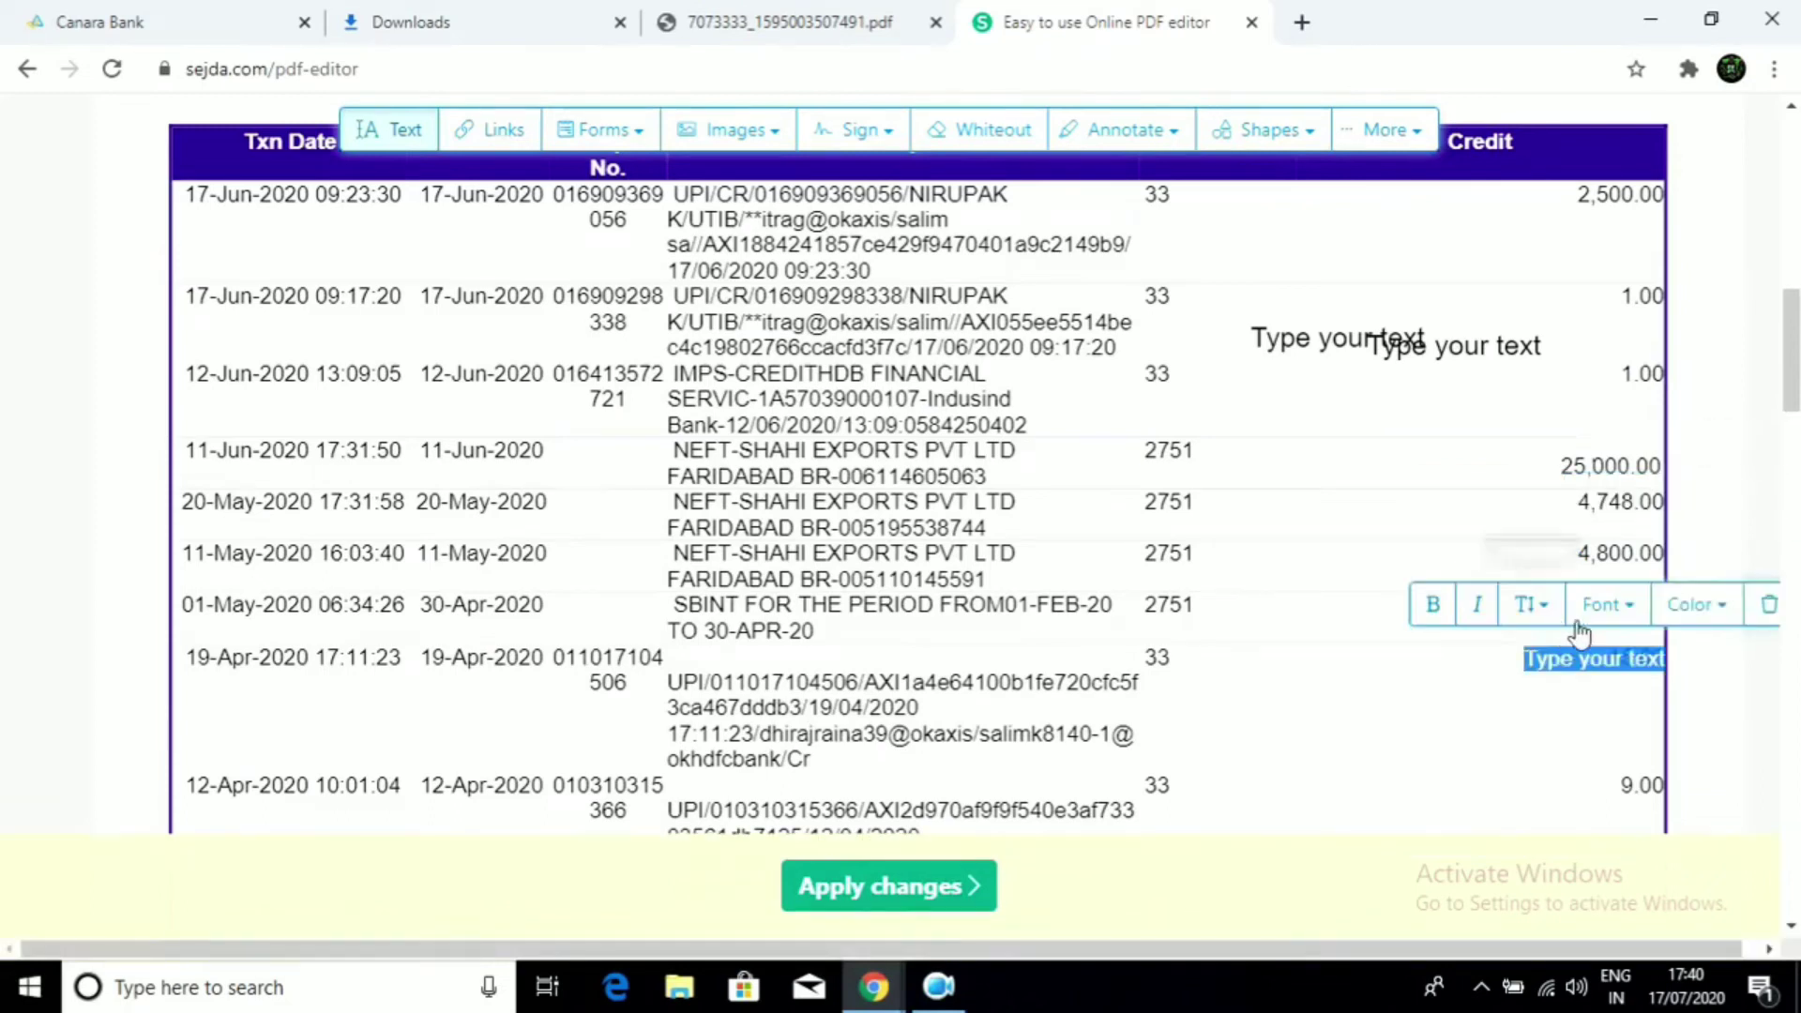
click(1769, 605)
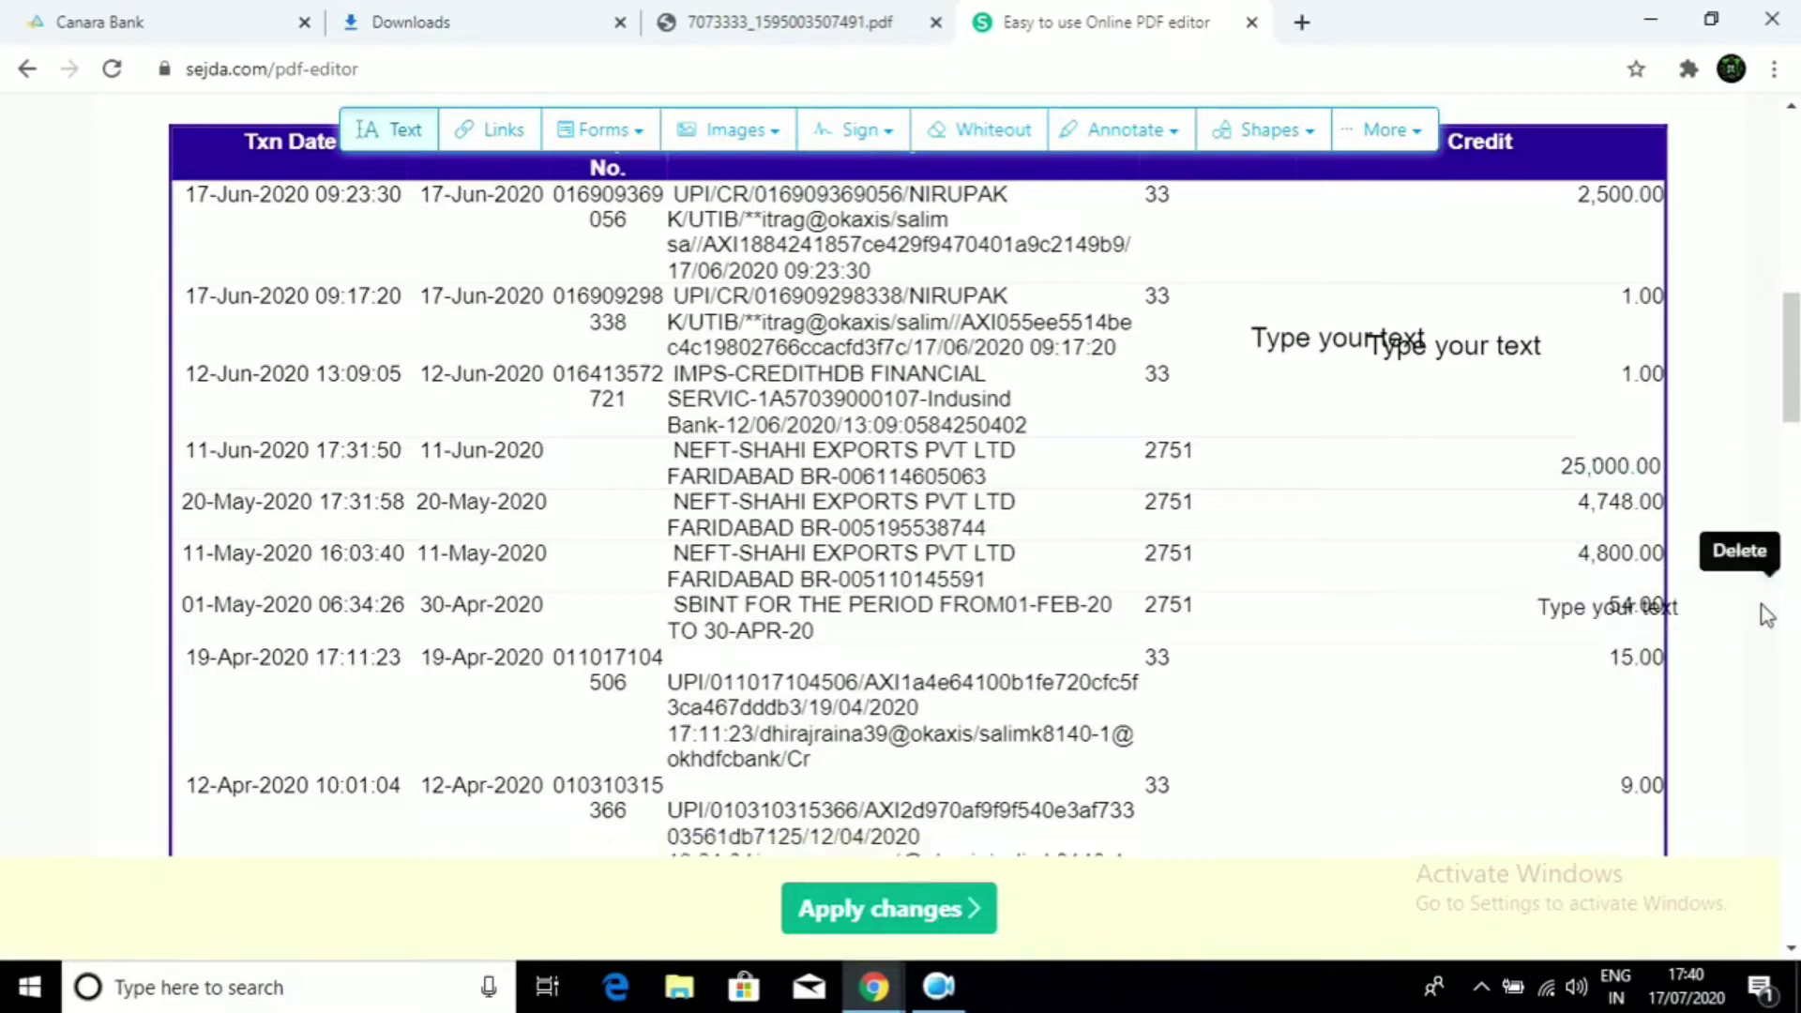
click(1571, 606)
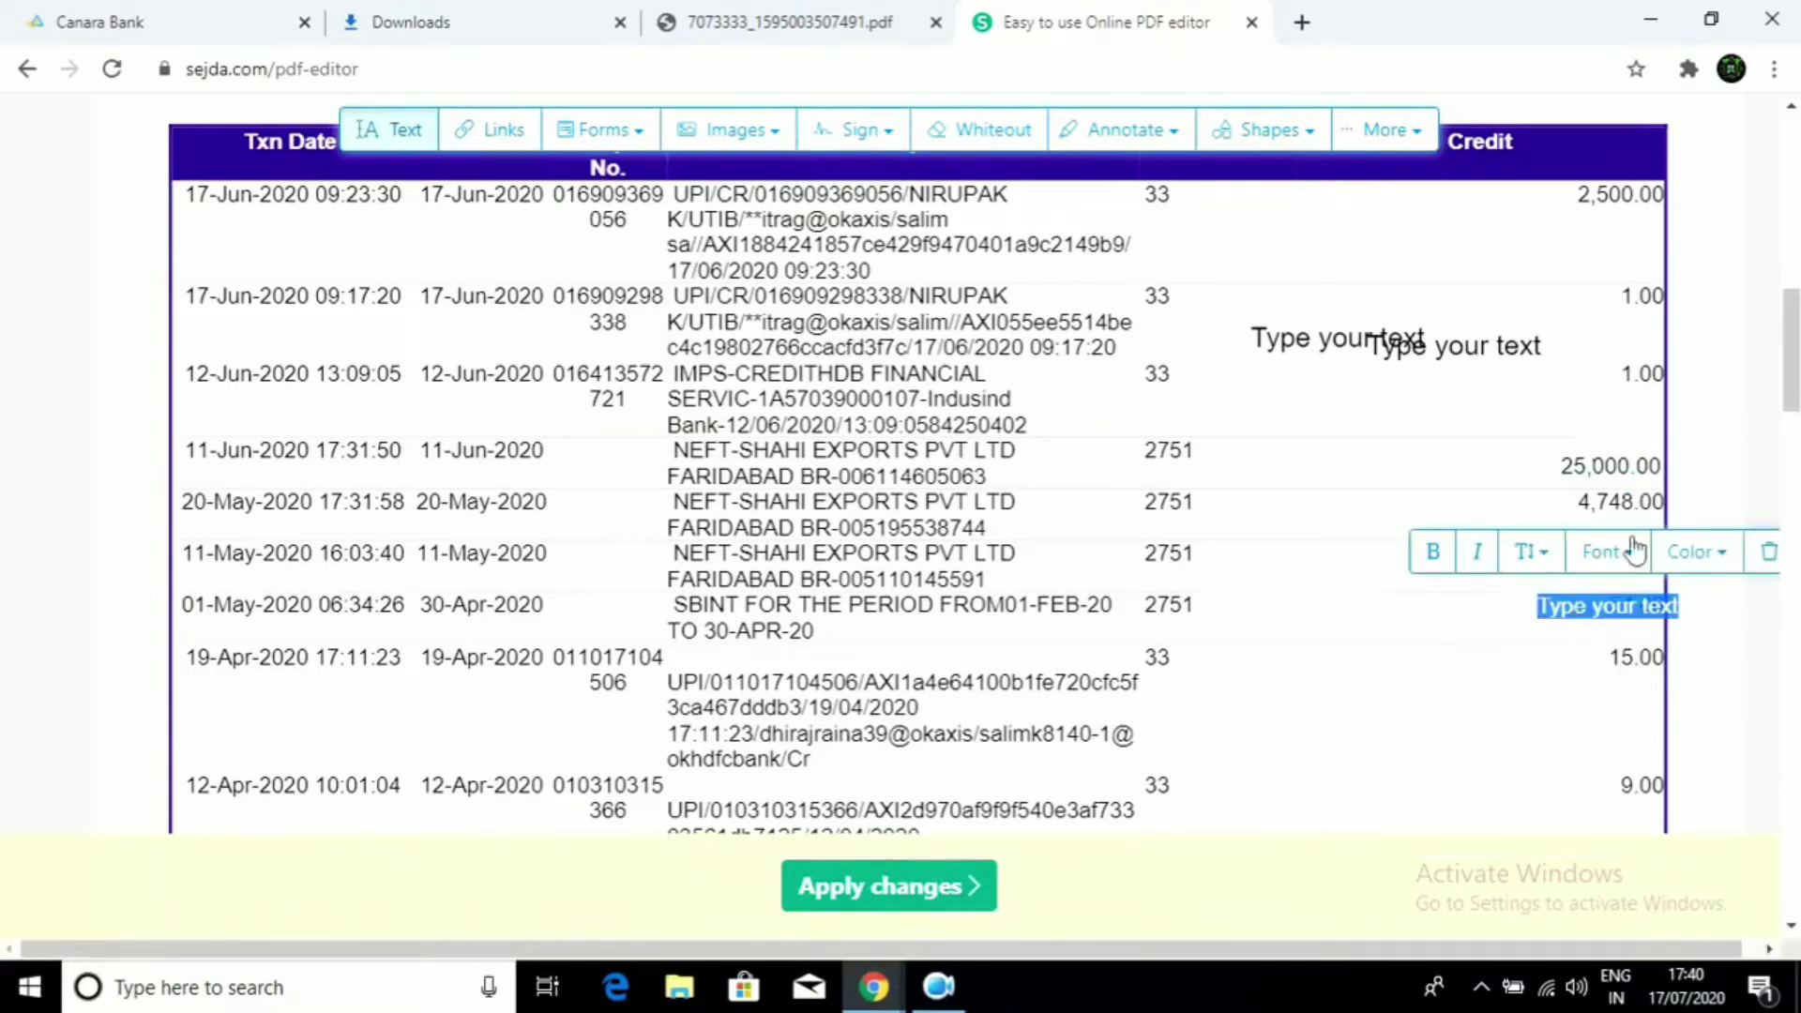
click(1769, 561)
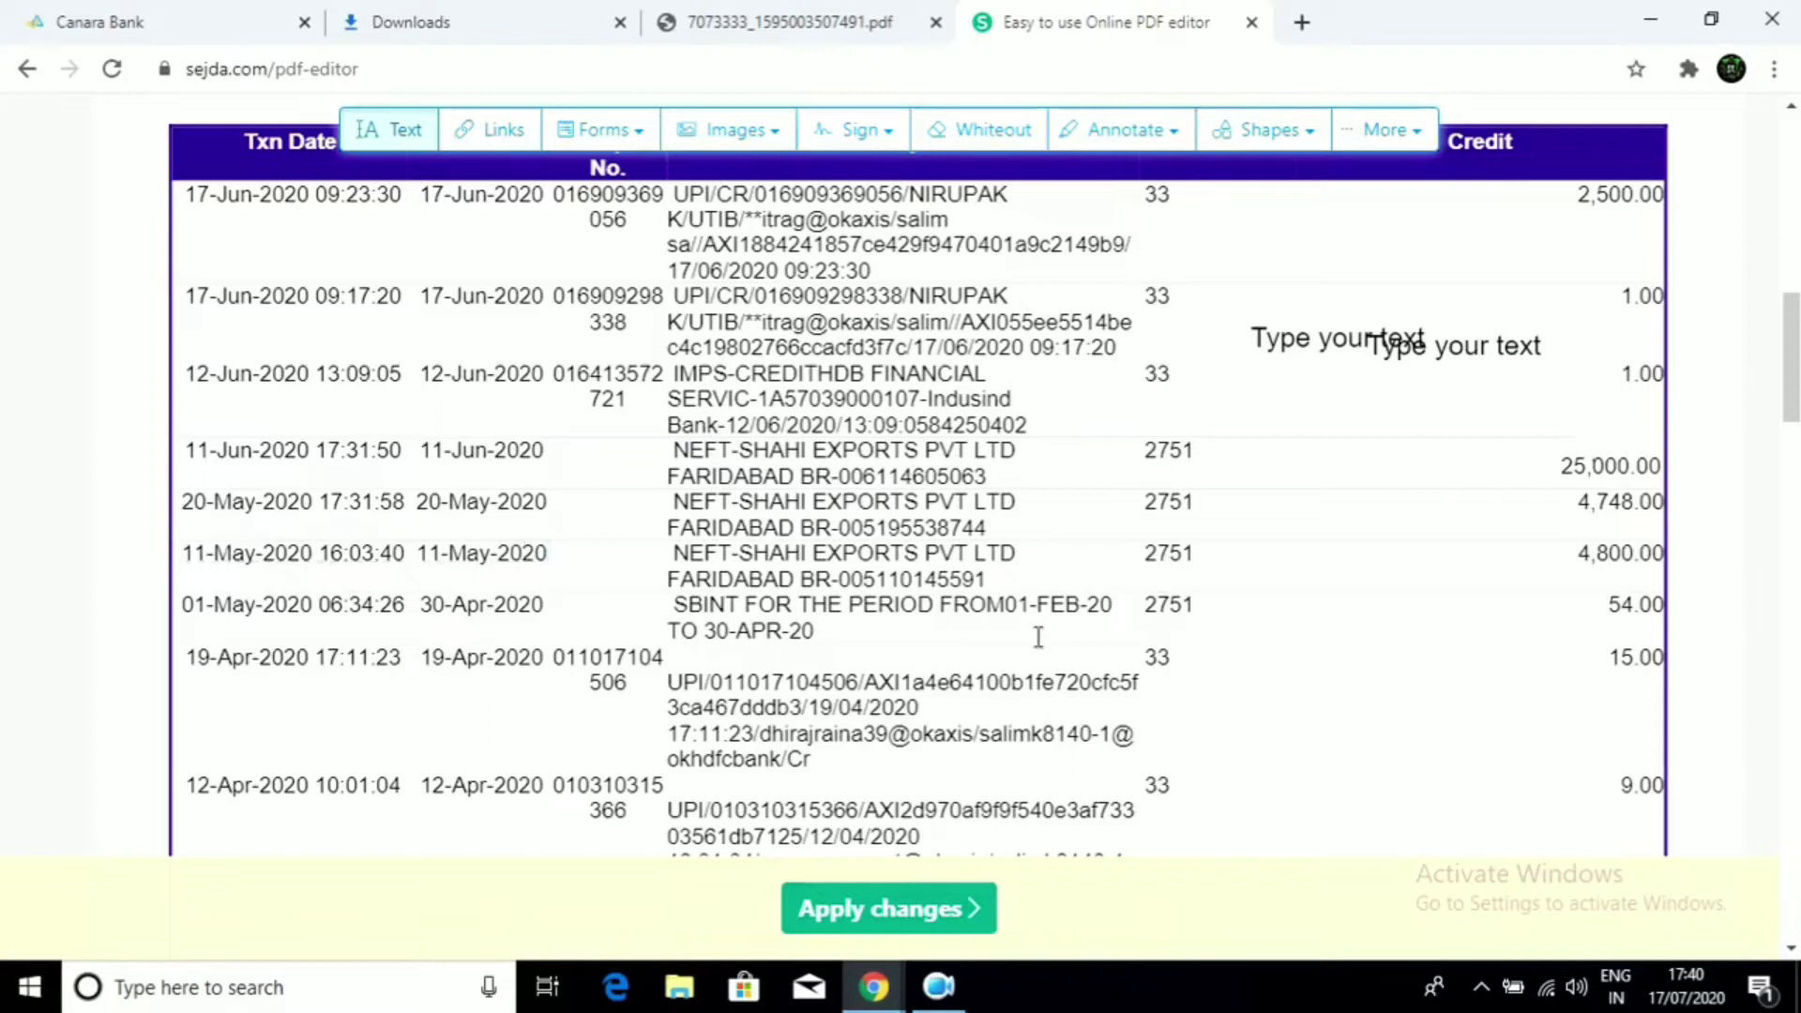
Change the credit amount of the 11-May-2020 transaction to 12,500.00 and remove the placeholder added below it
click(1592, 554)
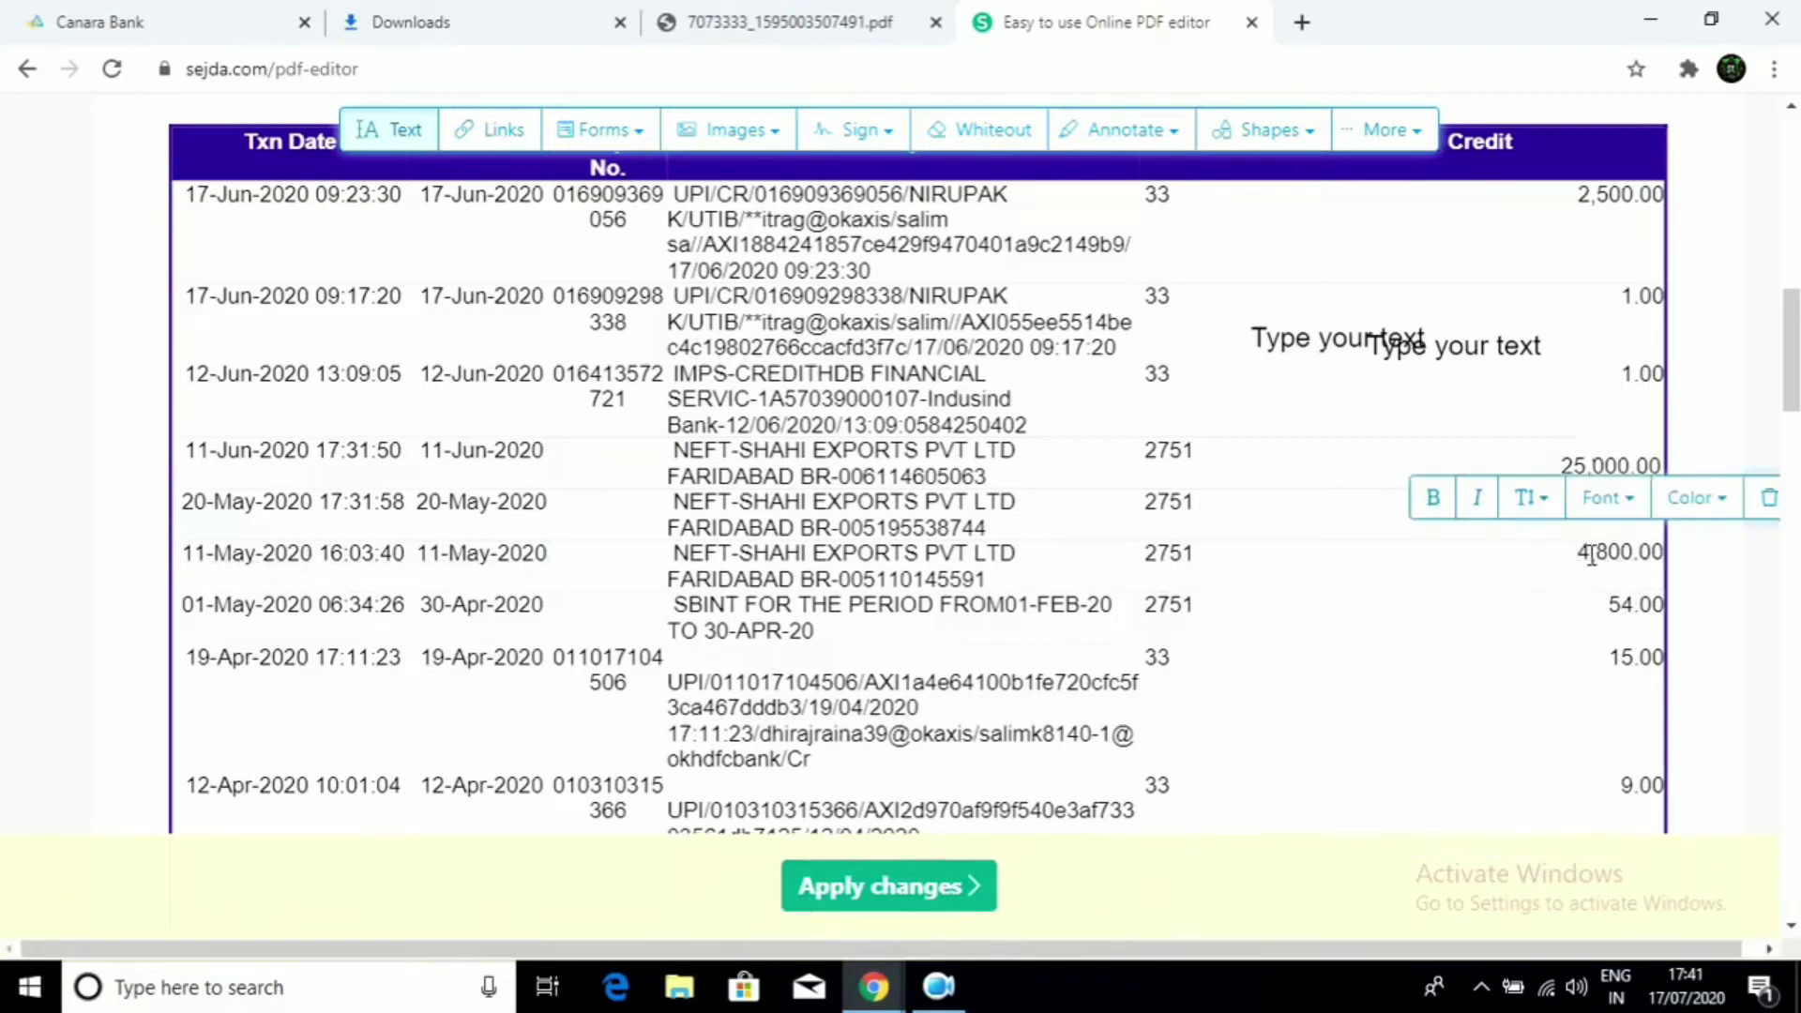
key(BackSpace)
text(15)
key(BackSpace)
text(2)
key(BackSpace)
text(5)
click(1510, 647)
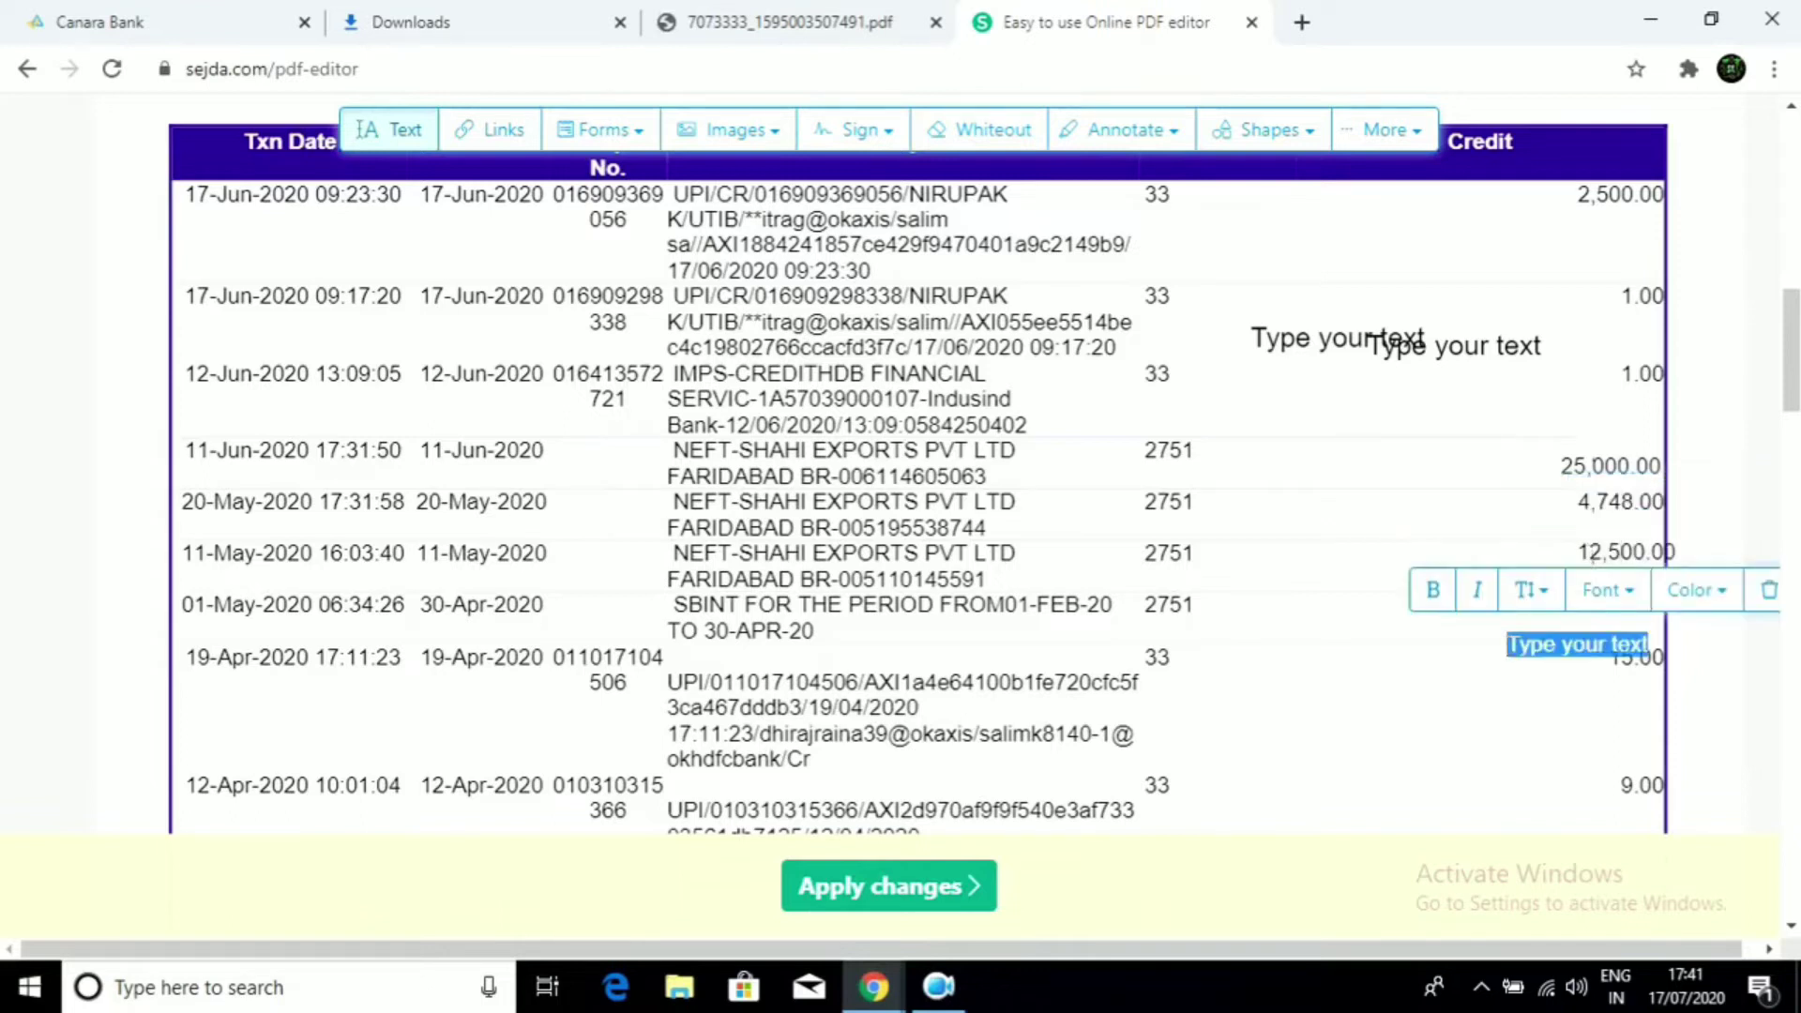
click(1768, 595)
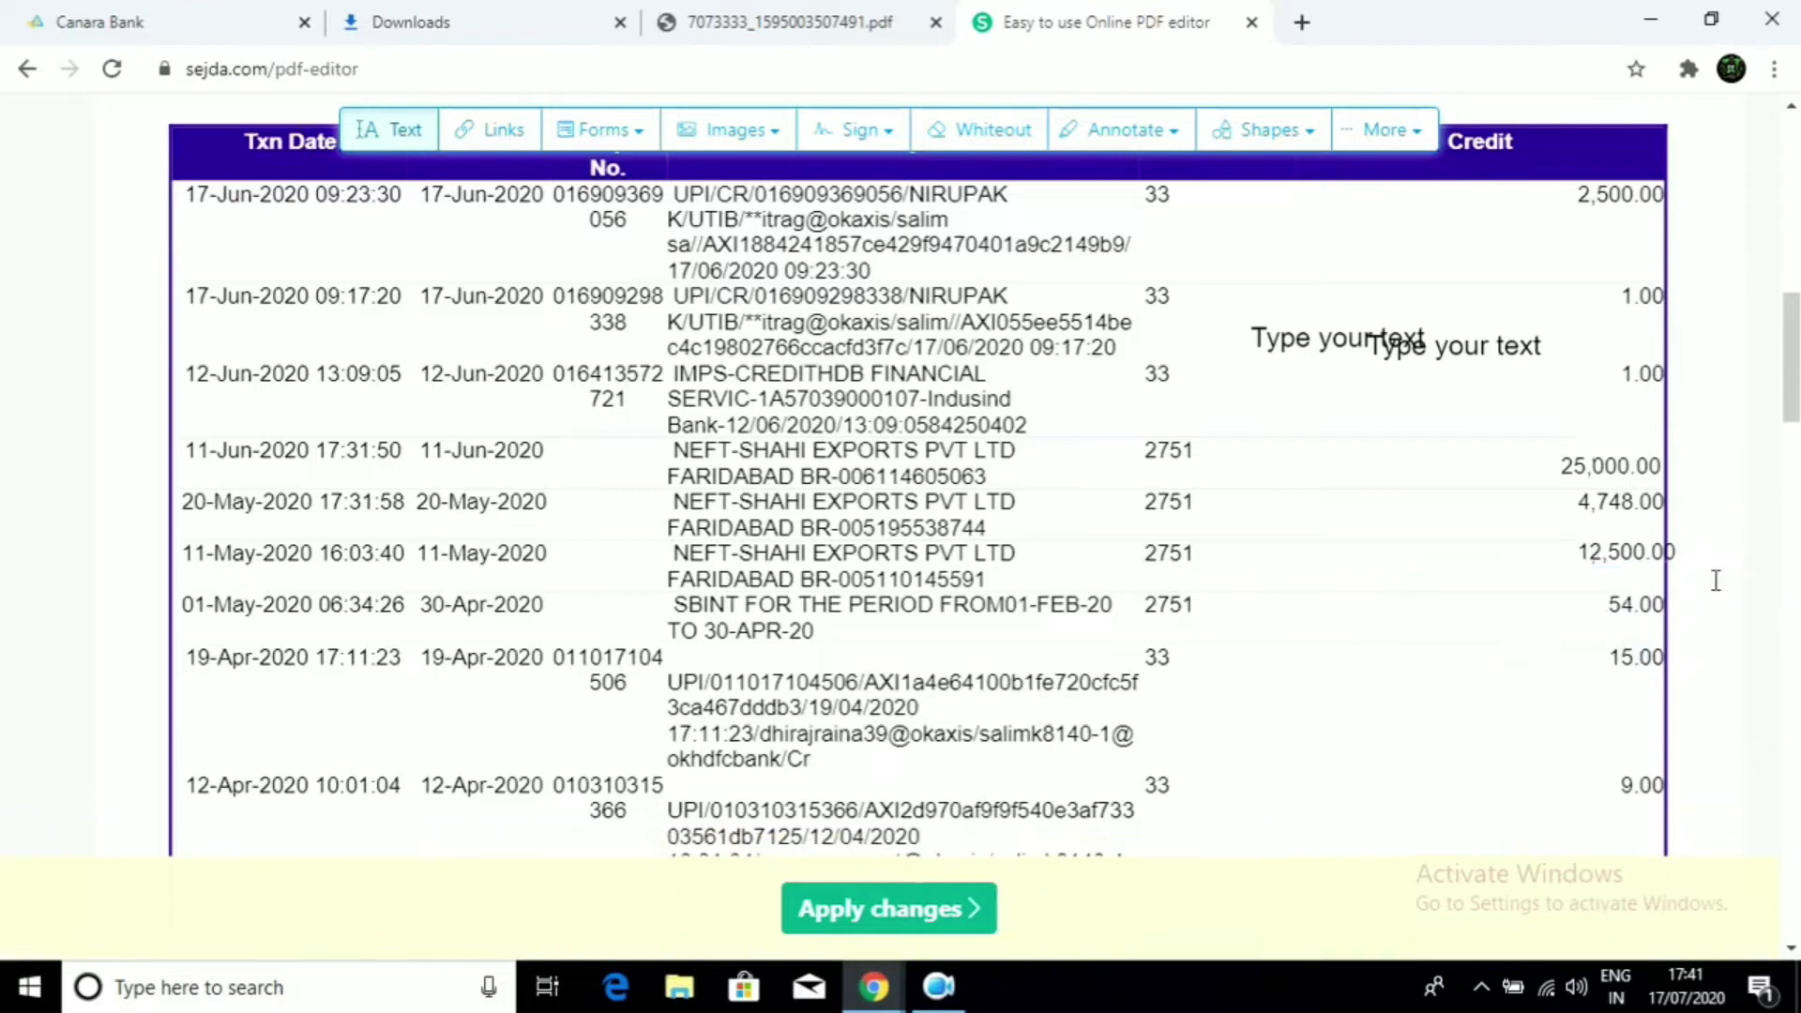
right_click(1596, 561)
click(1473, 572)
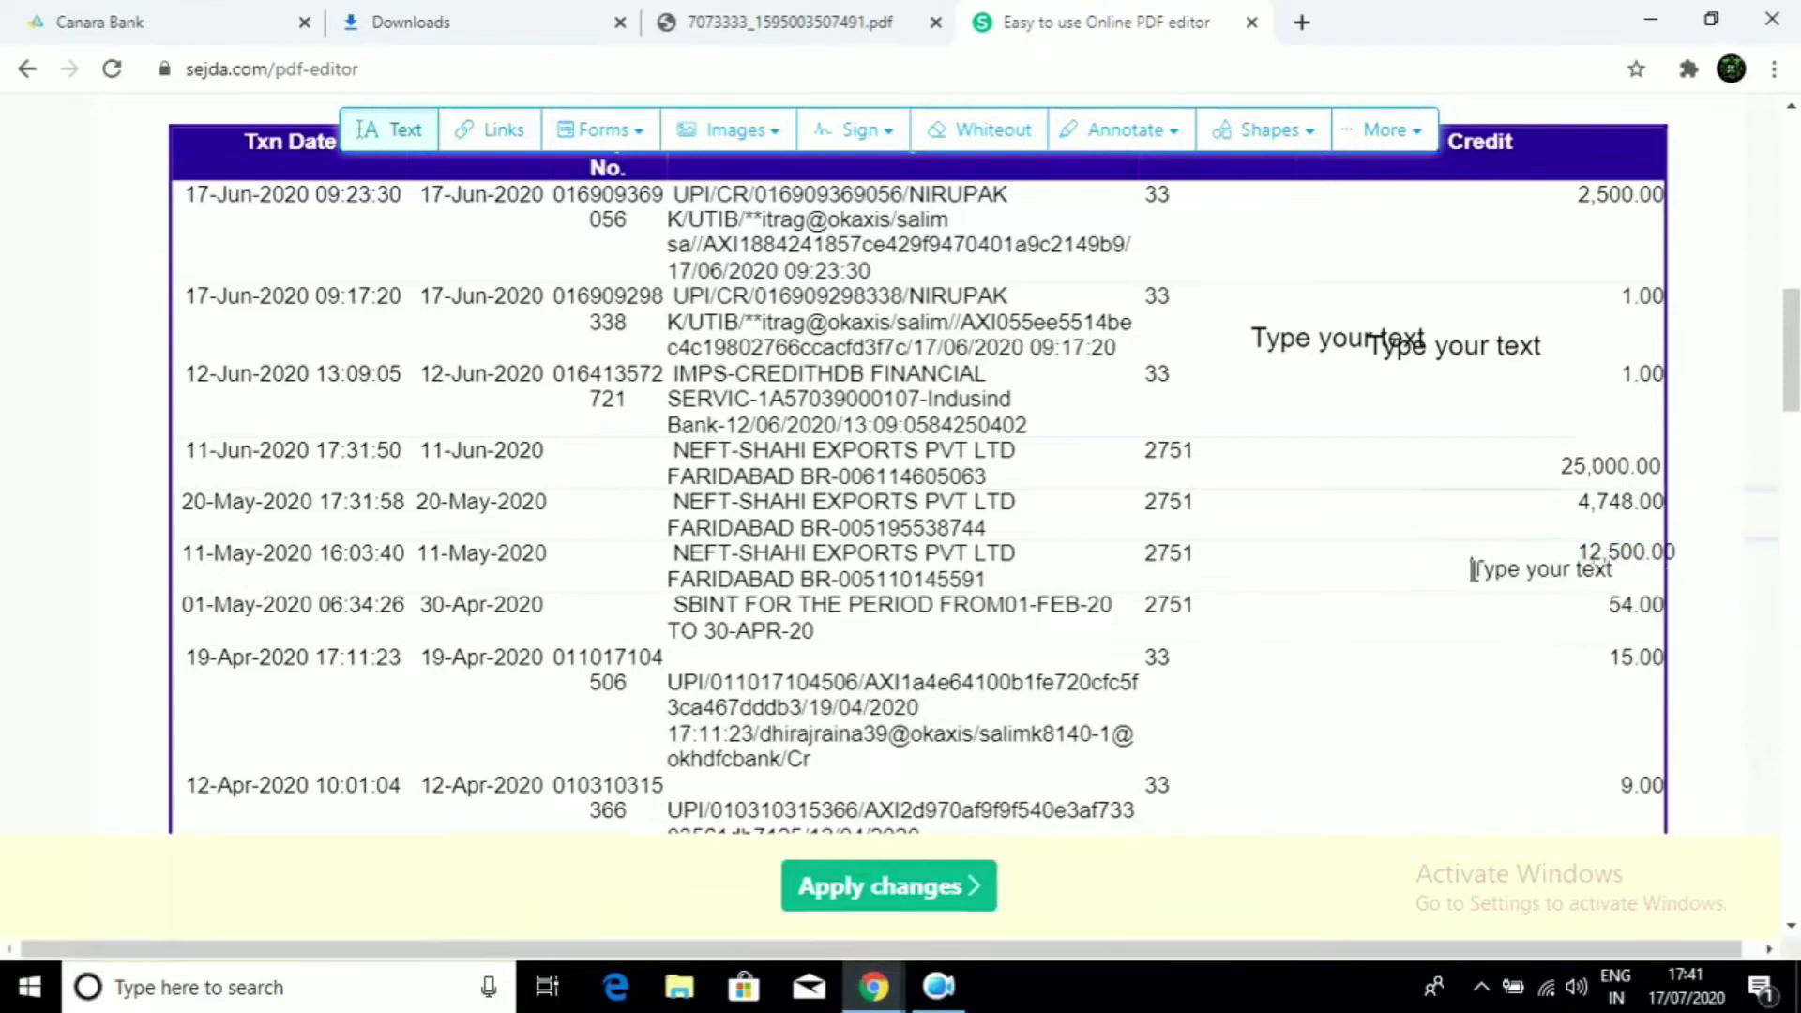
click(1748, 568)
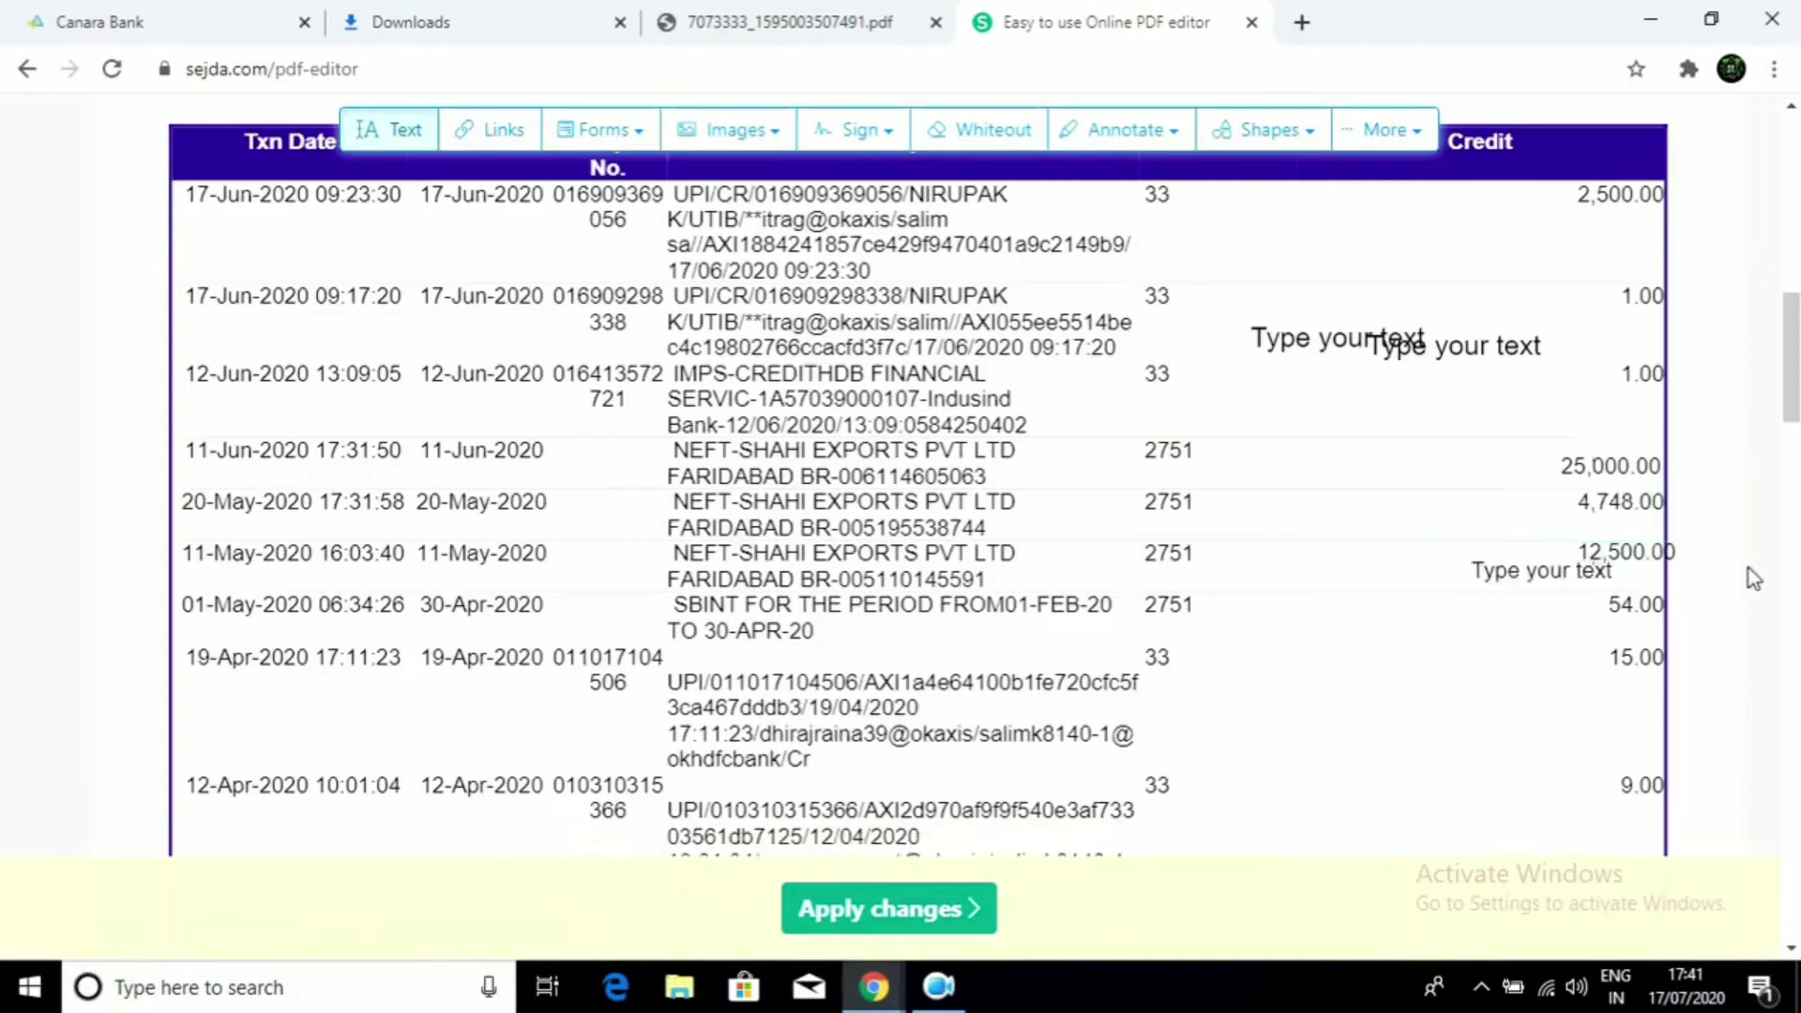
right_click(1467, 515)
click(1495, 718)
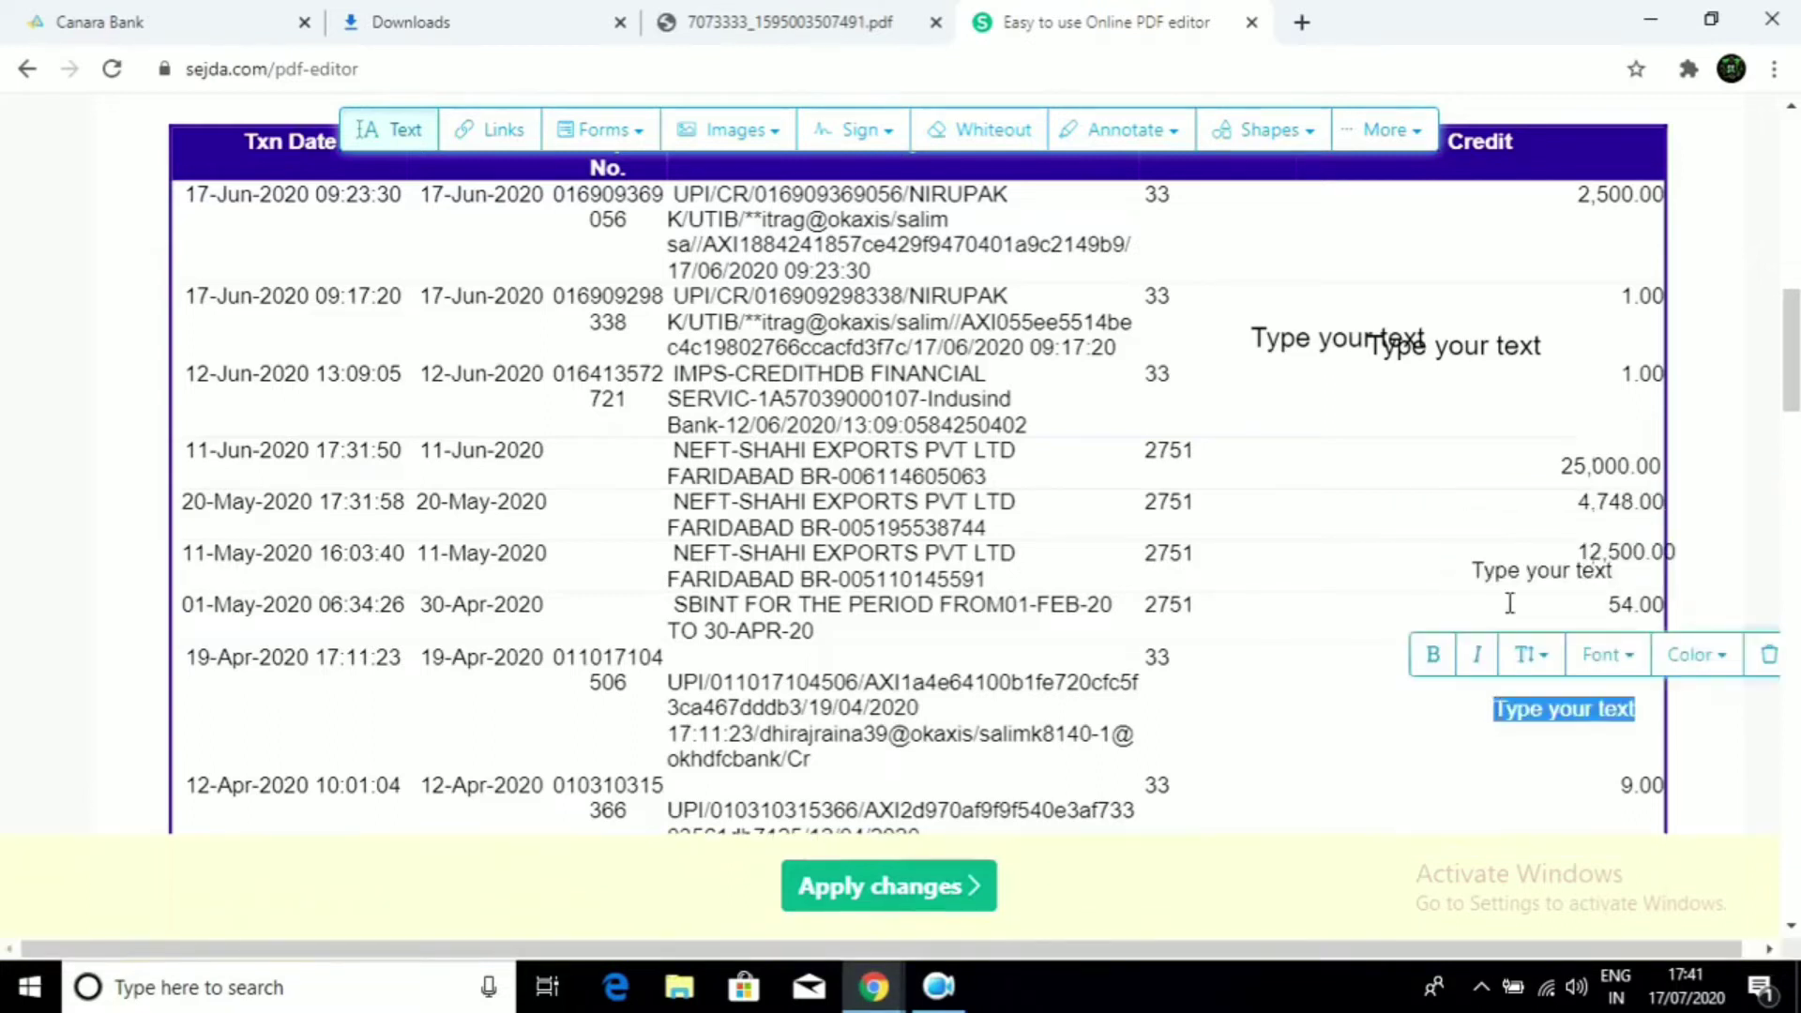
right_click(1441, 553)
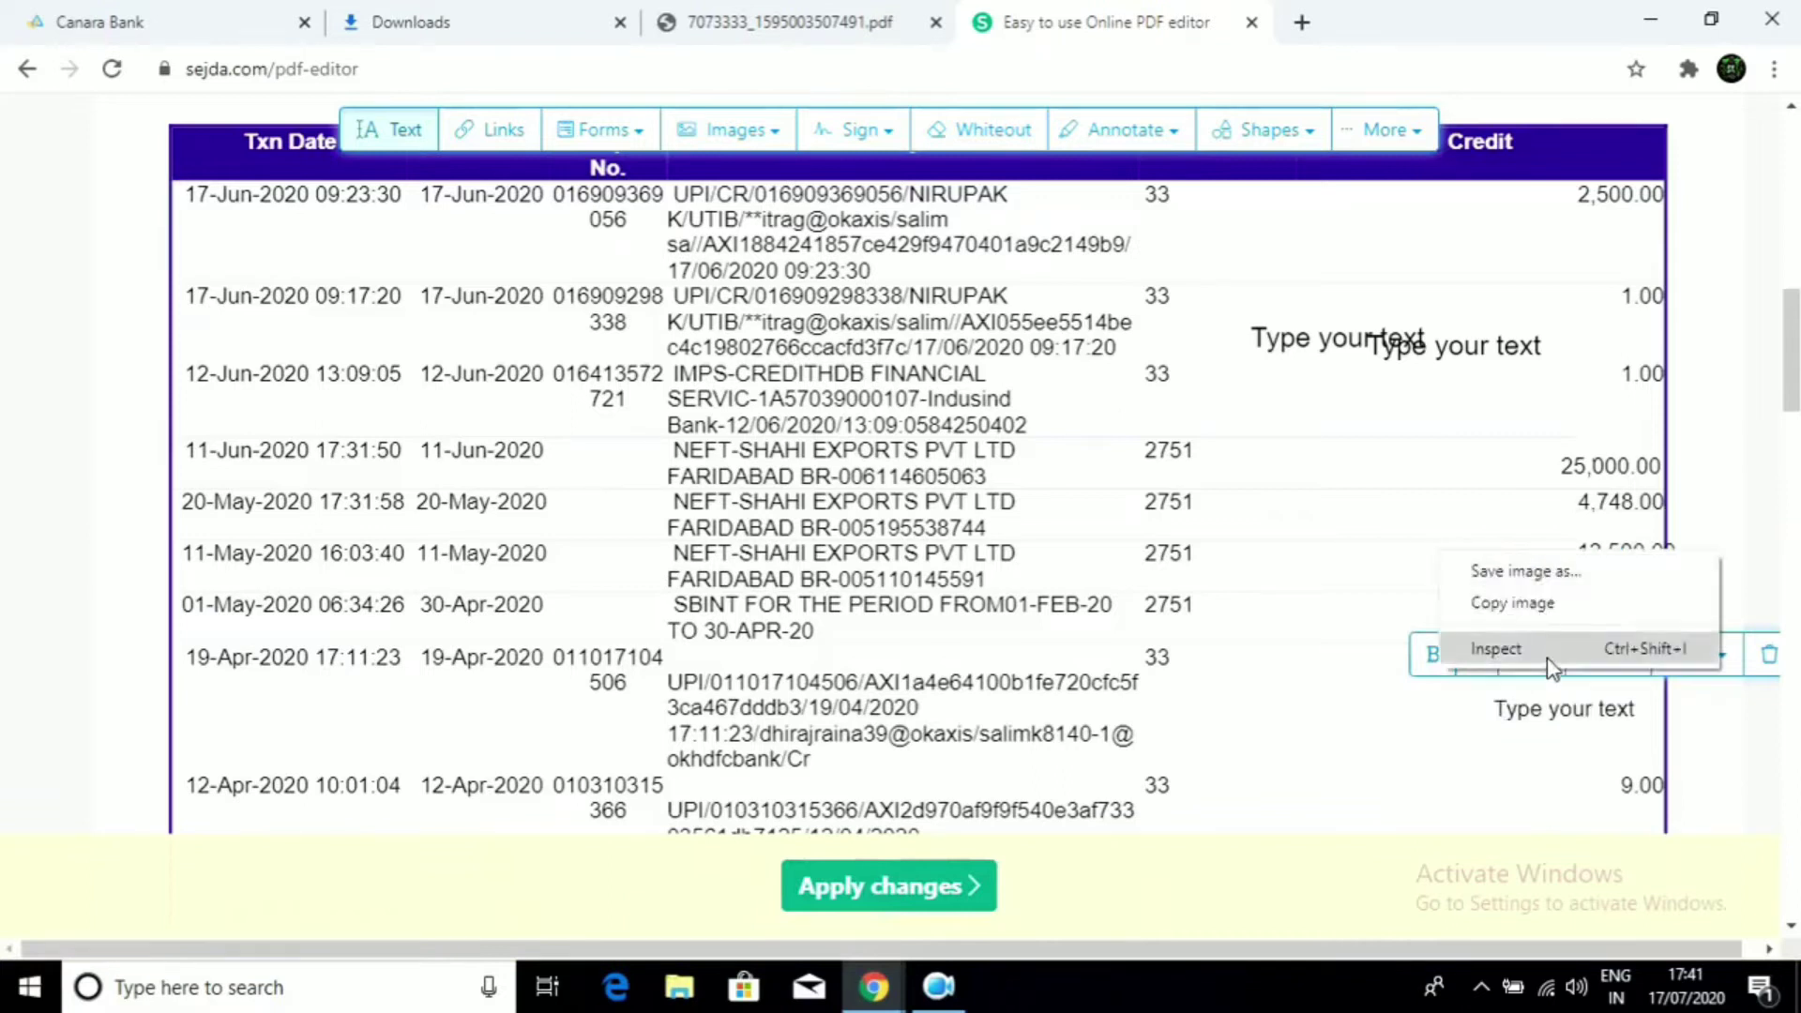
click(1479, 741)
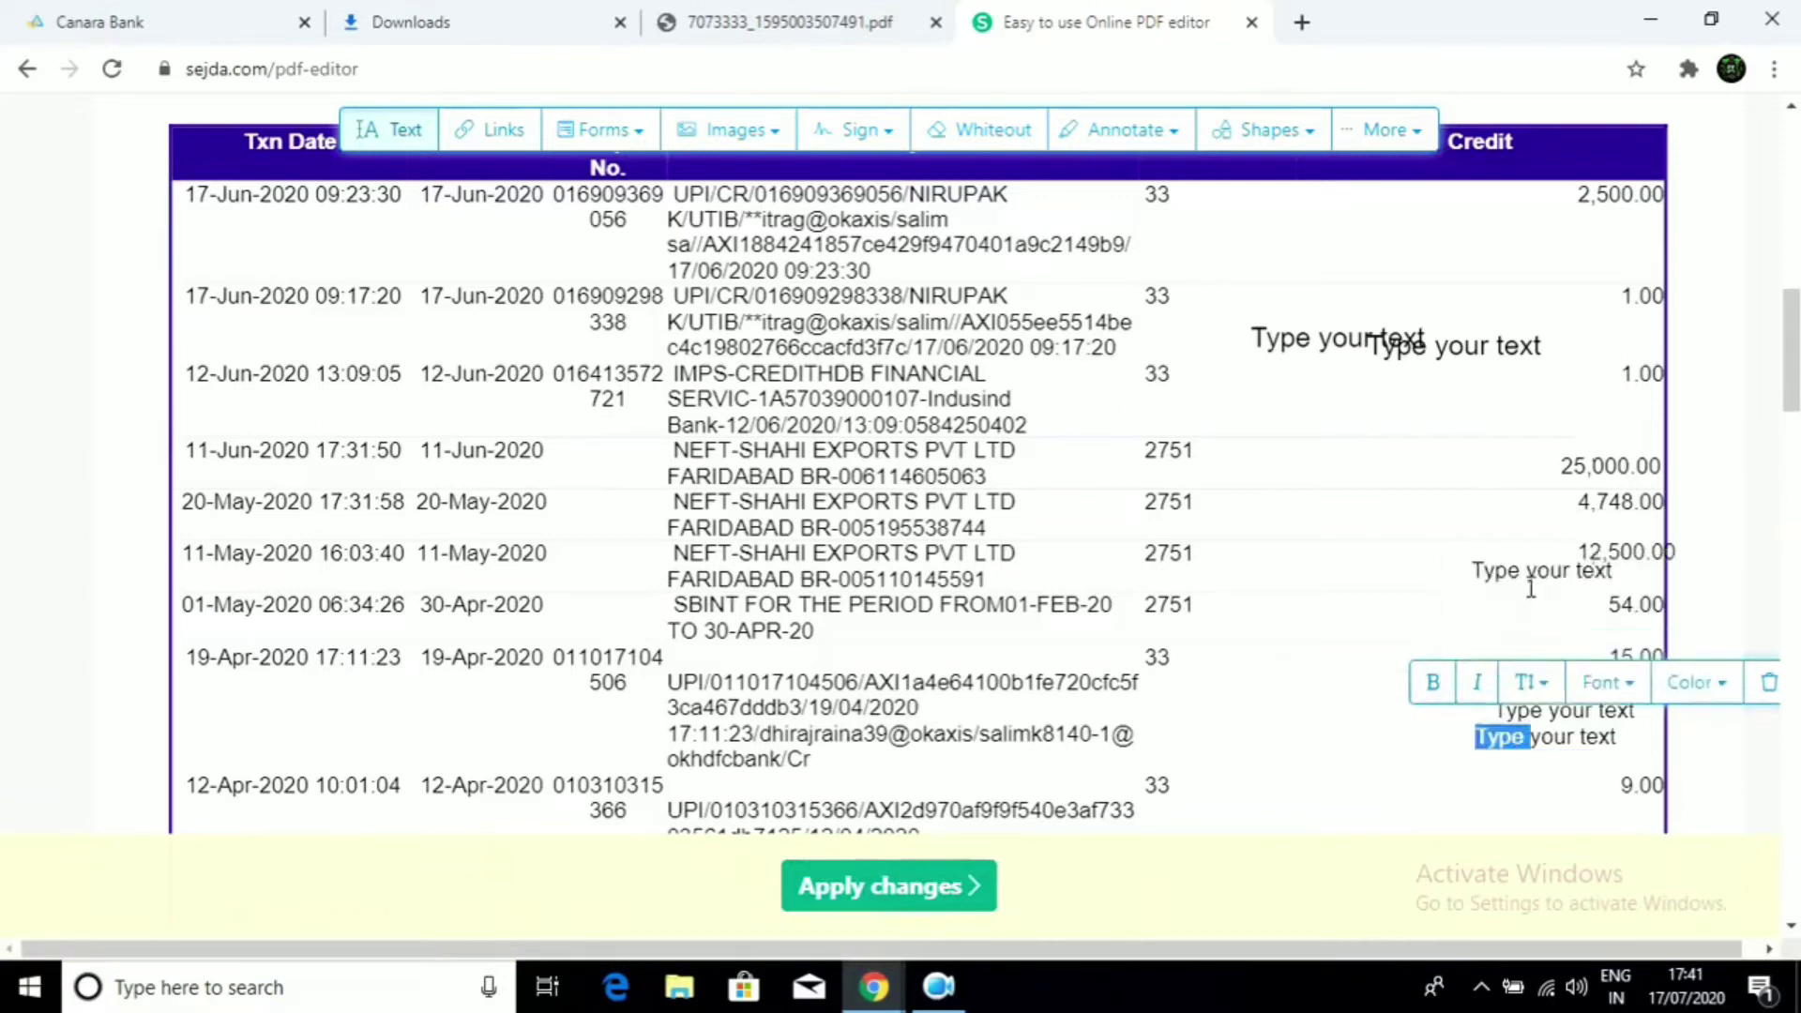
Delete the stray "Type your text" placeholder overlapping the 11-May-2020 row's credit amount
click(1497, 573)
right_click(1469, 582)
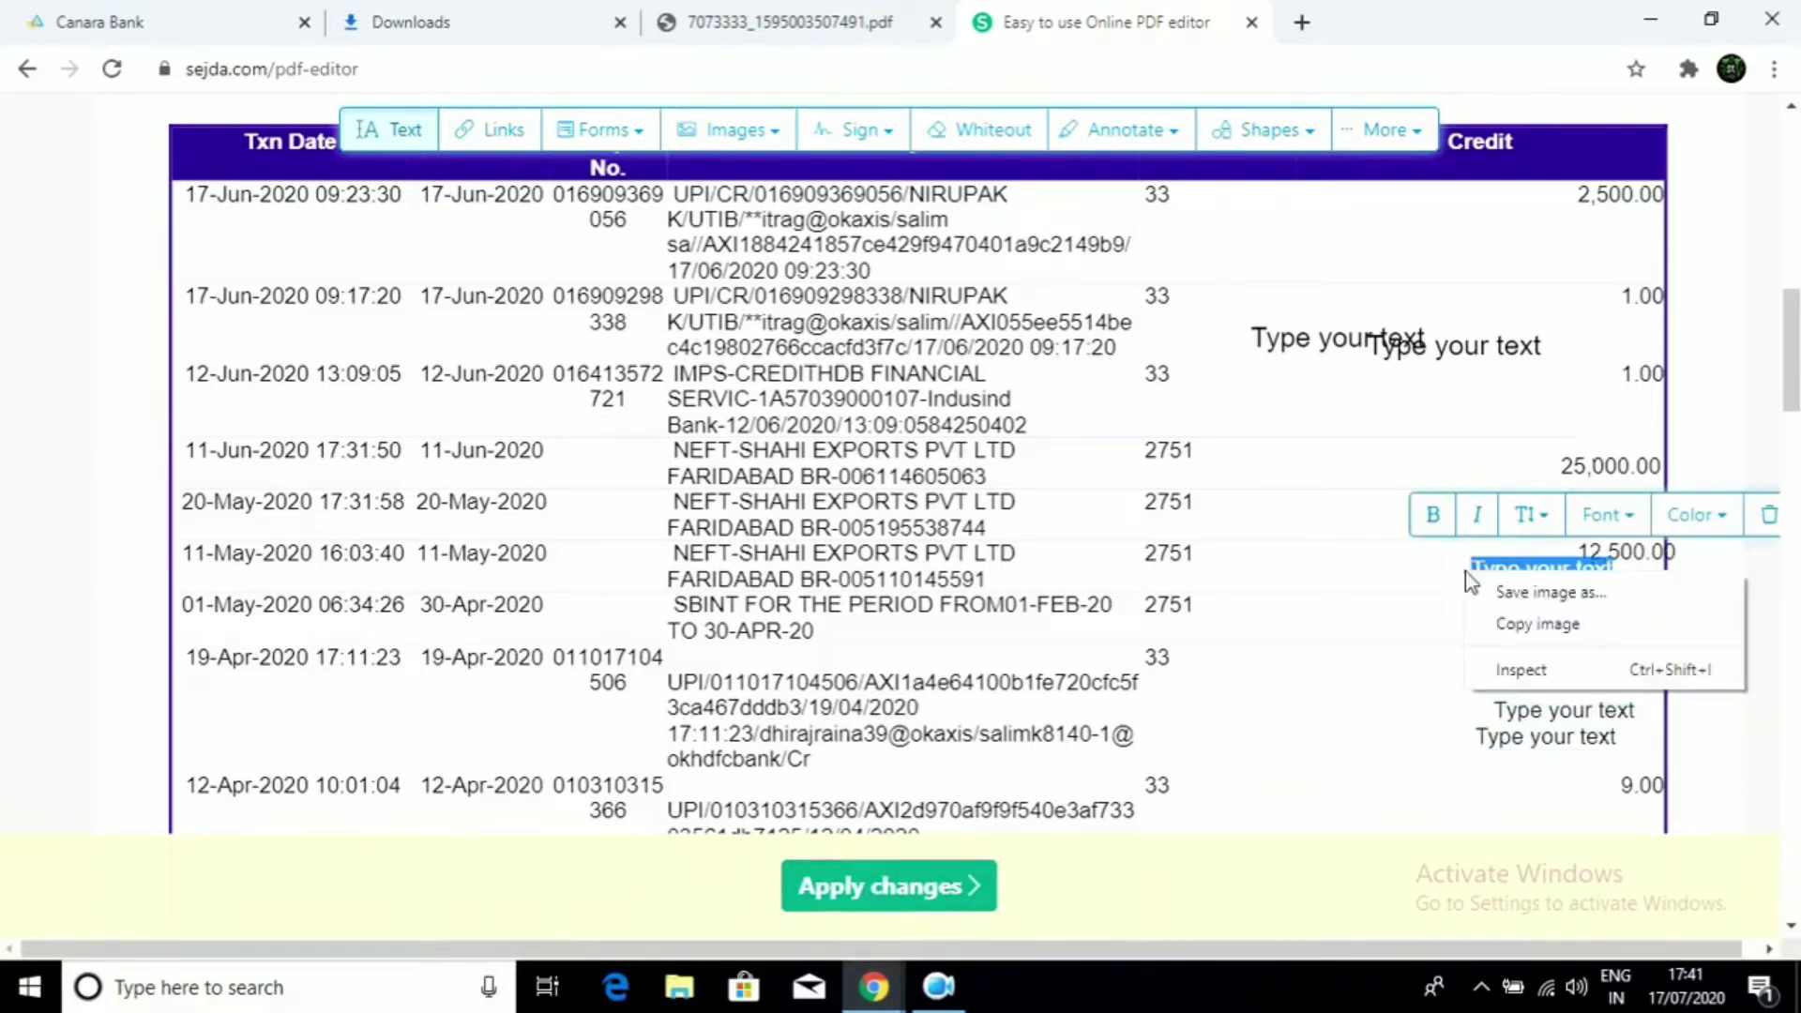
click(1769, 514)
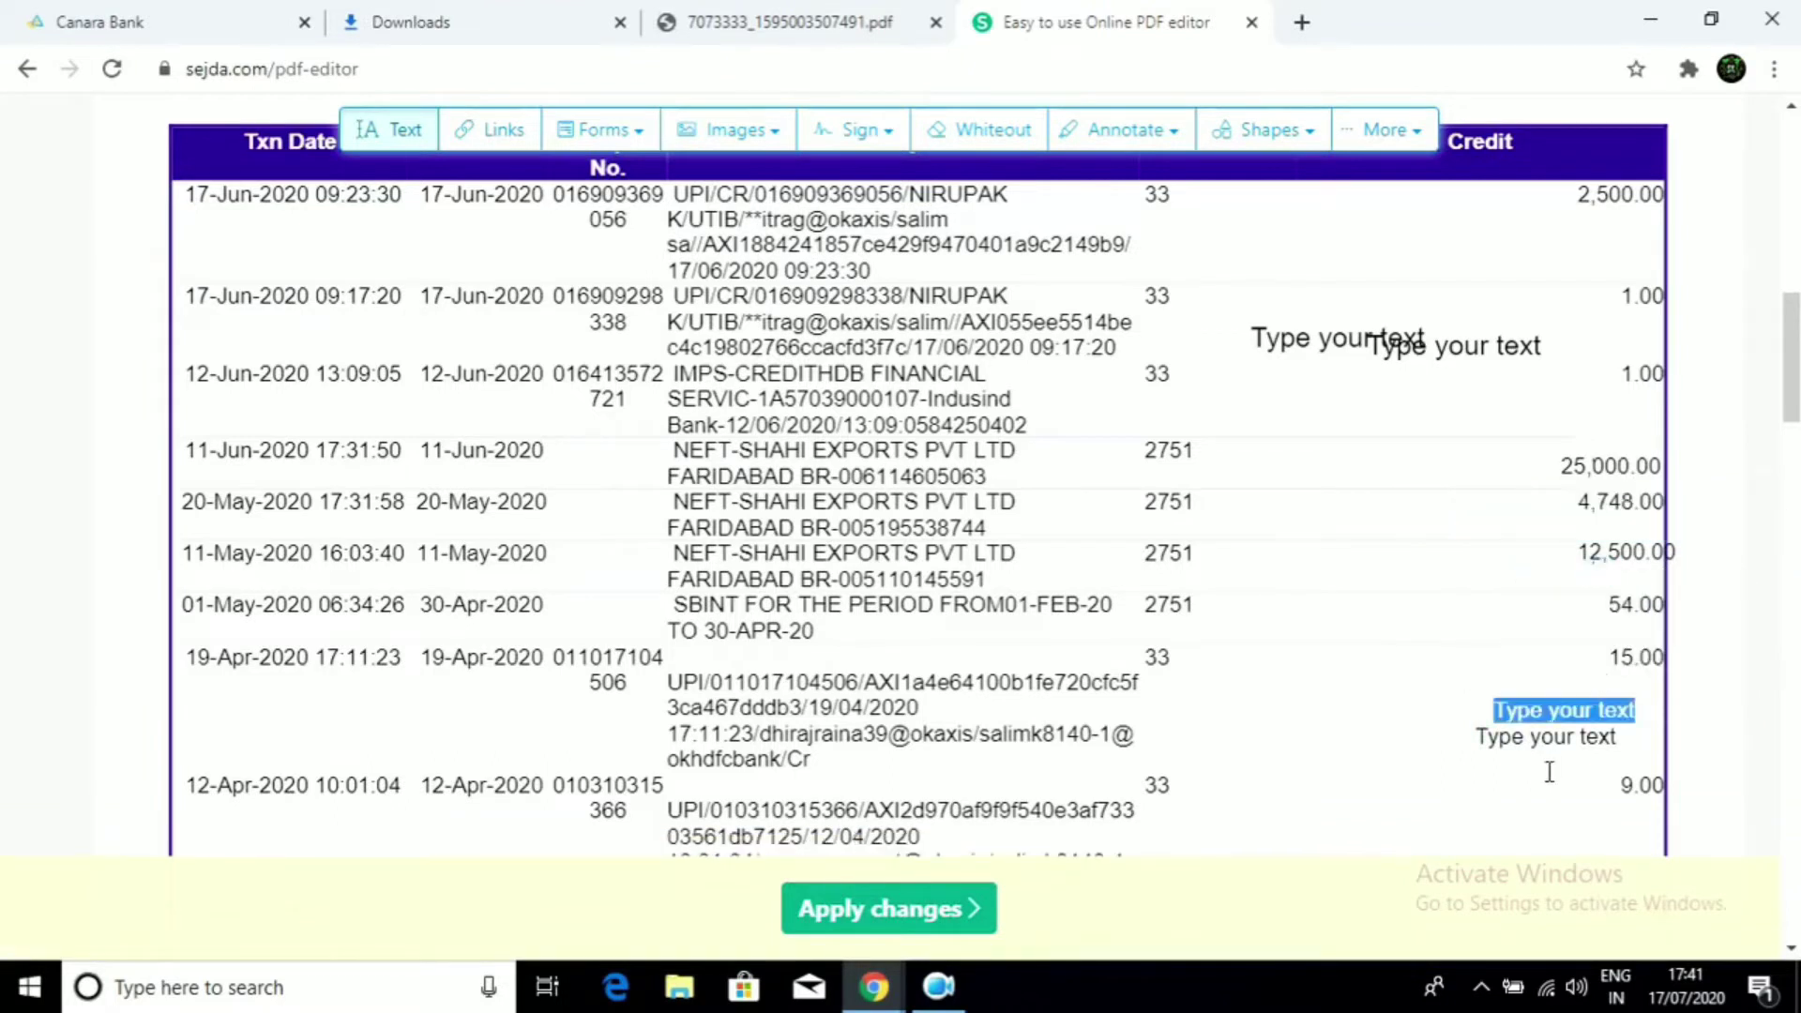
Delete the two stray "Type your text" placeholders below the 19-Apr-2020 row's credit amount
click(1546, 738)
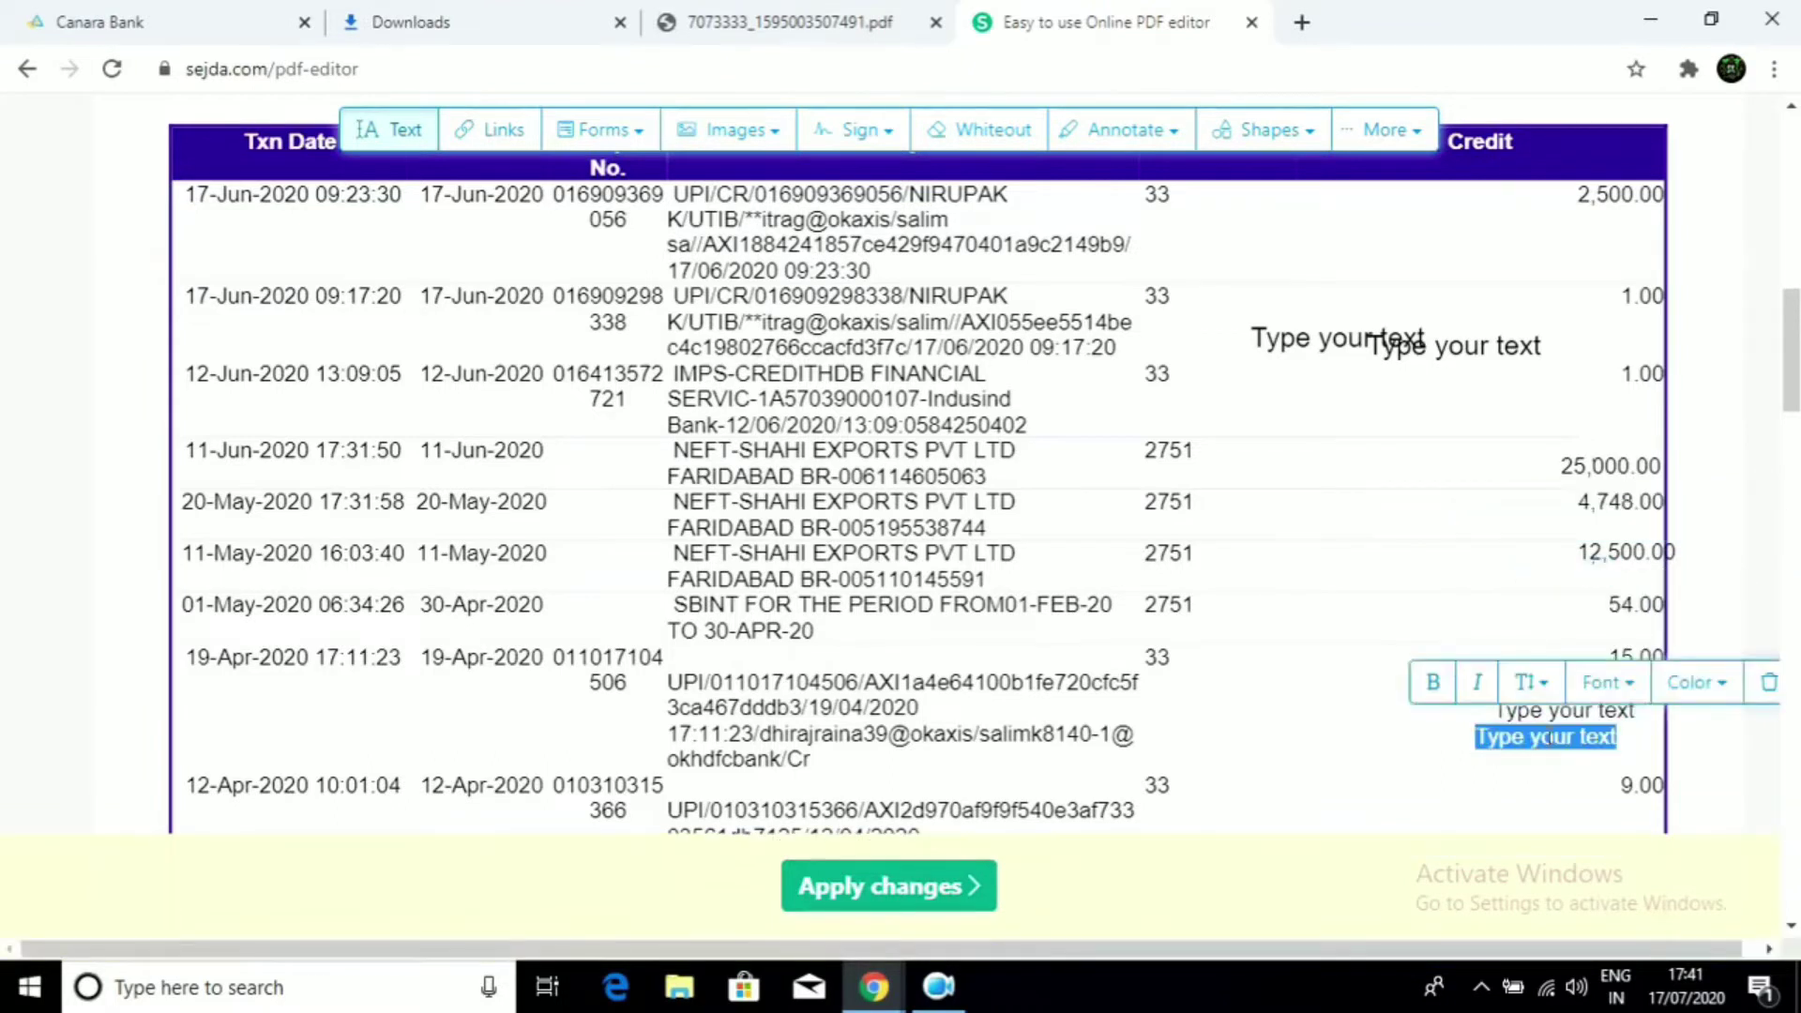
click(1770, 682)
click(1562, 709)
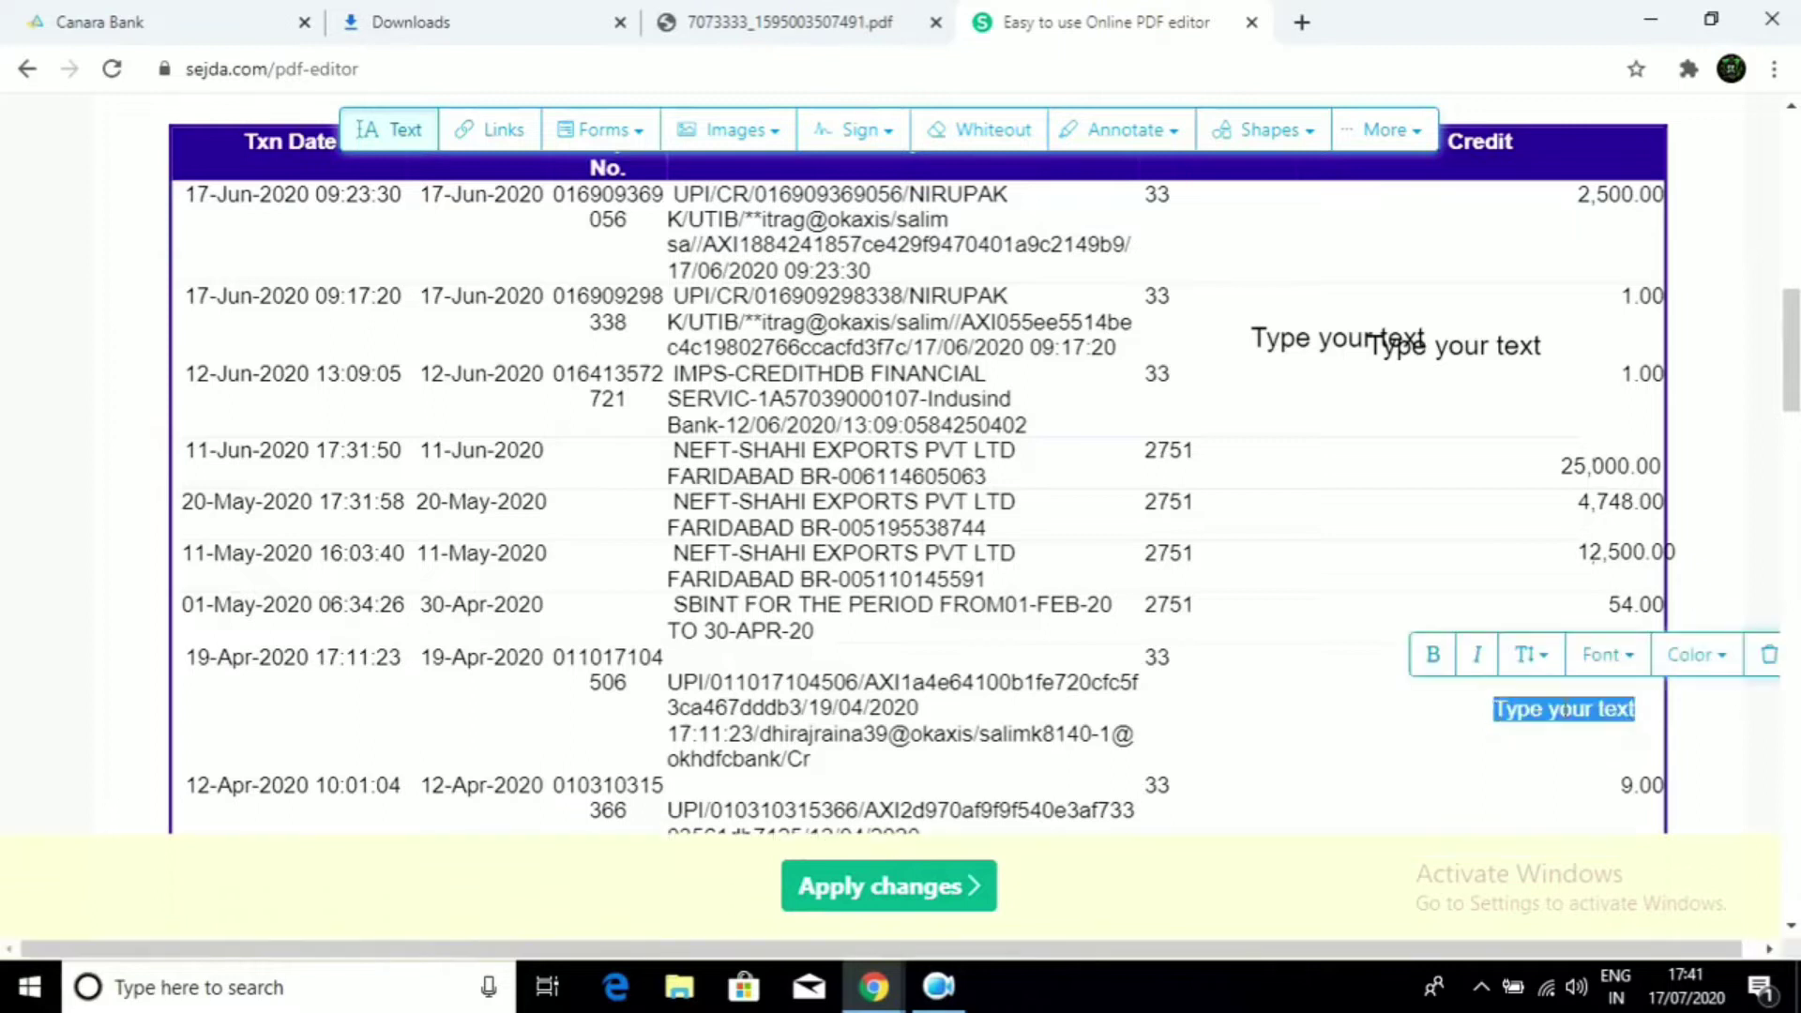
click(1769, 662)
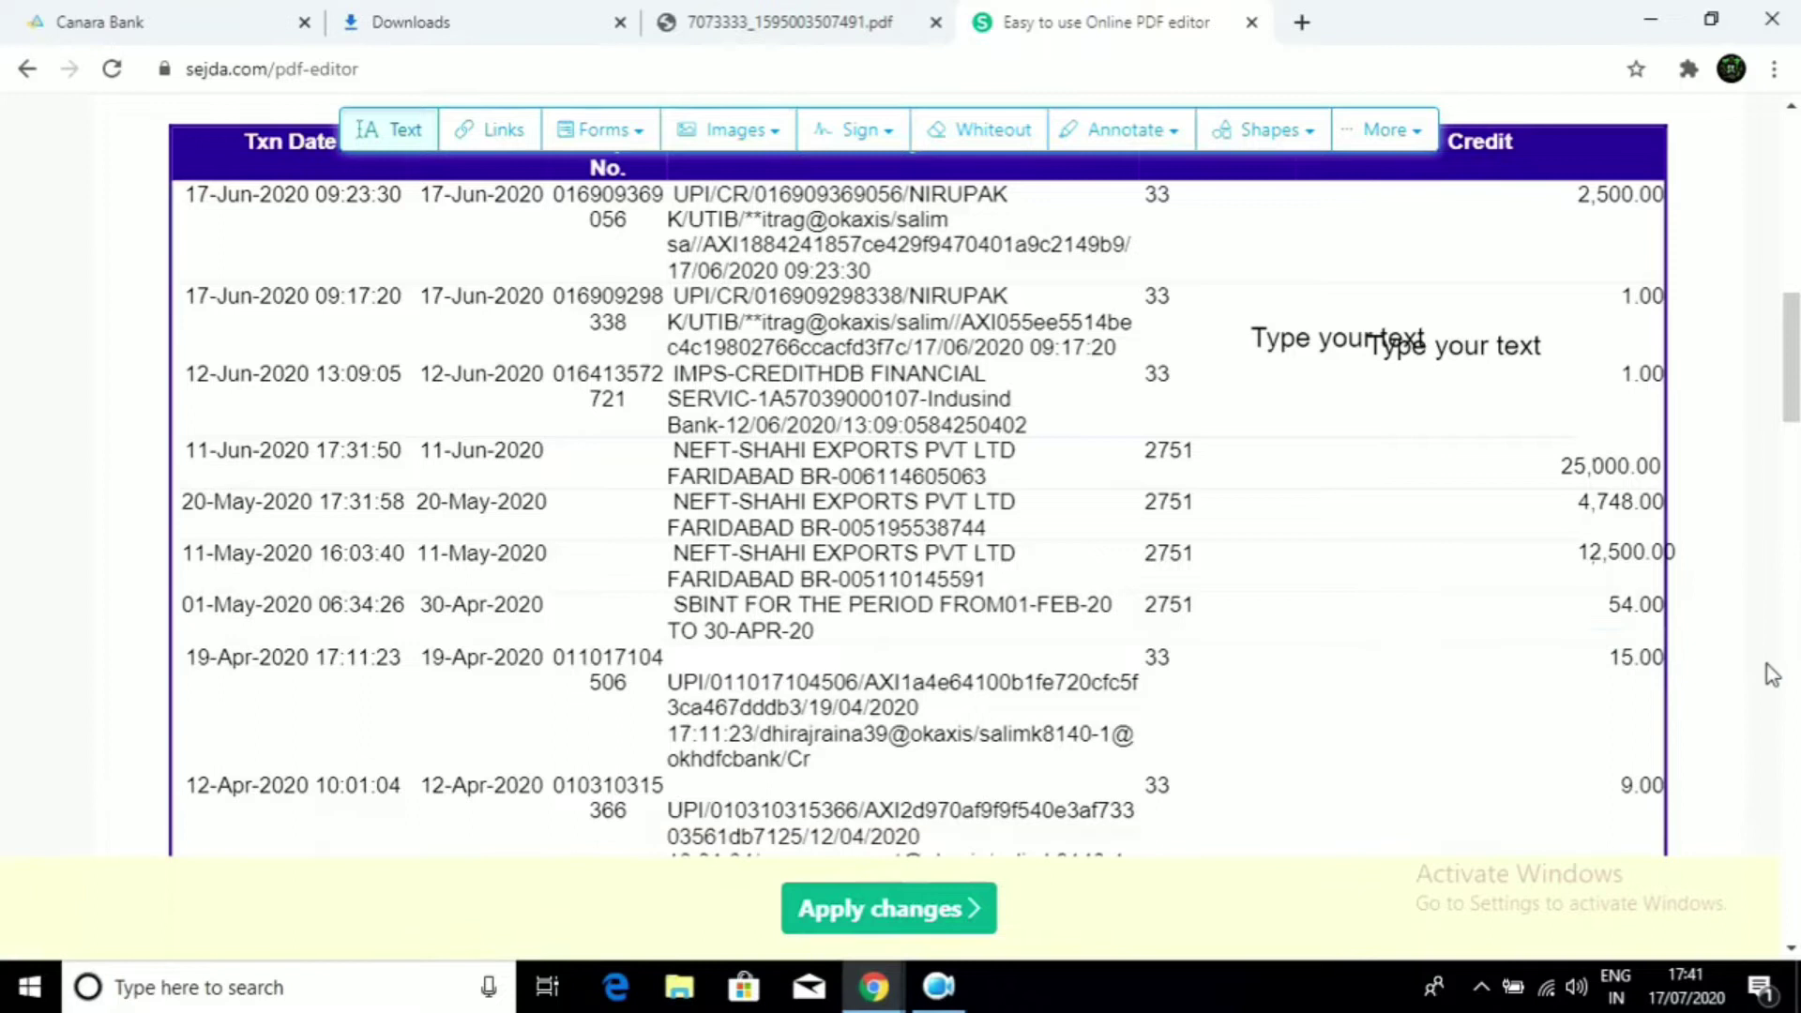
right_click(1532, 551)
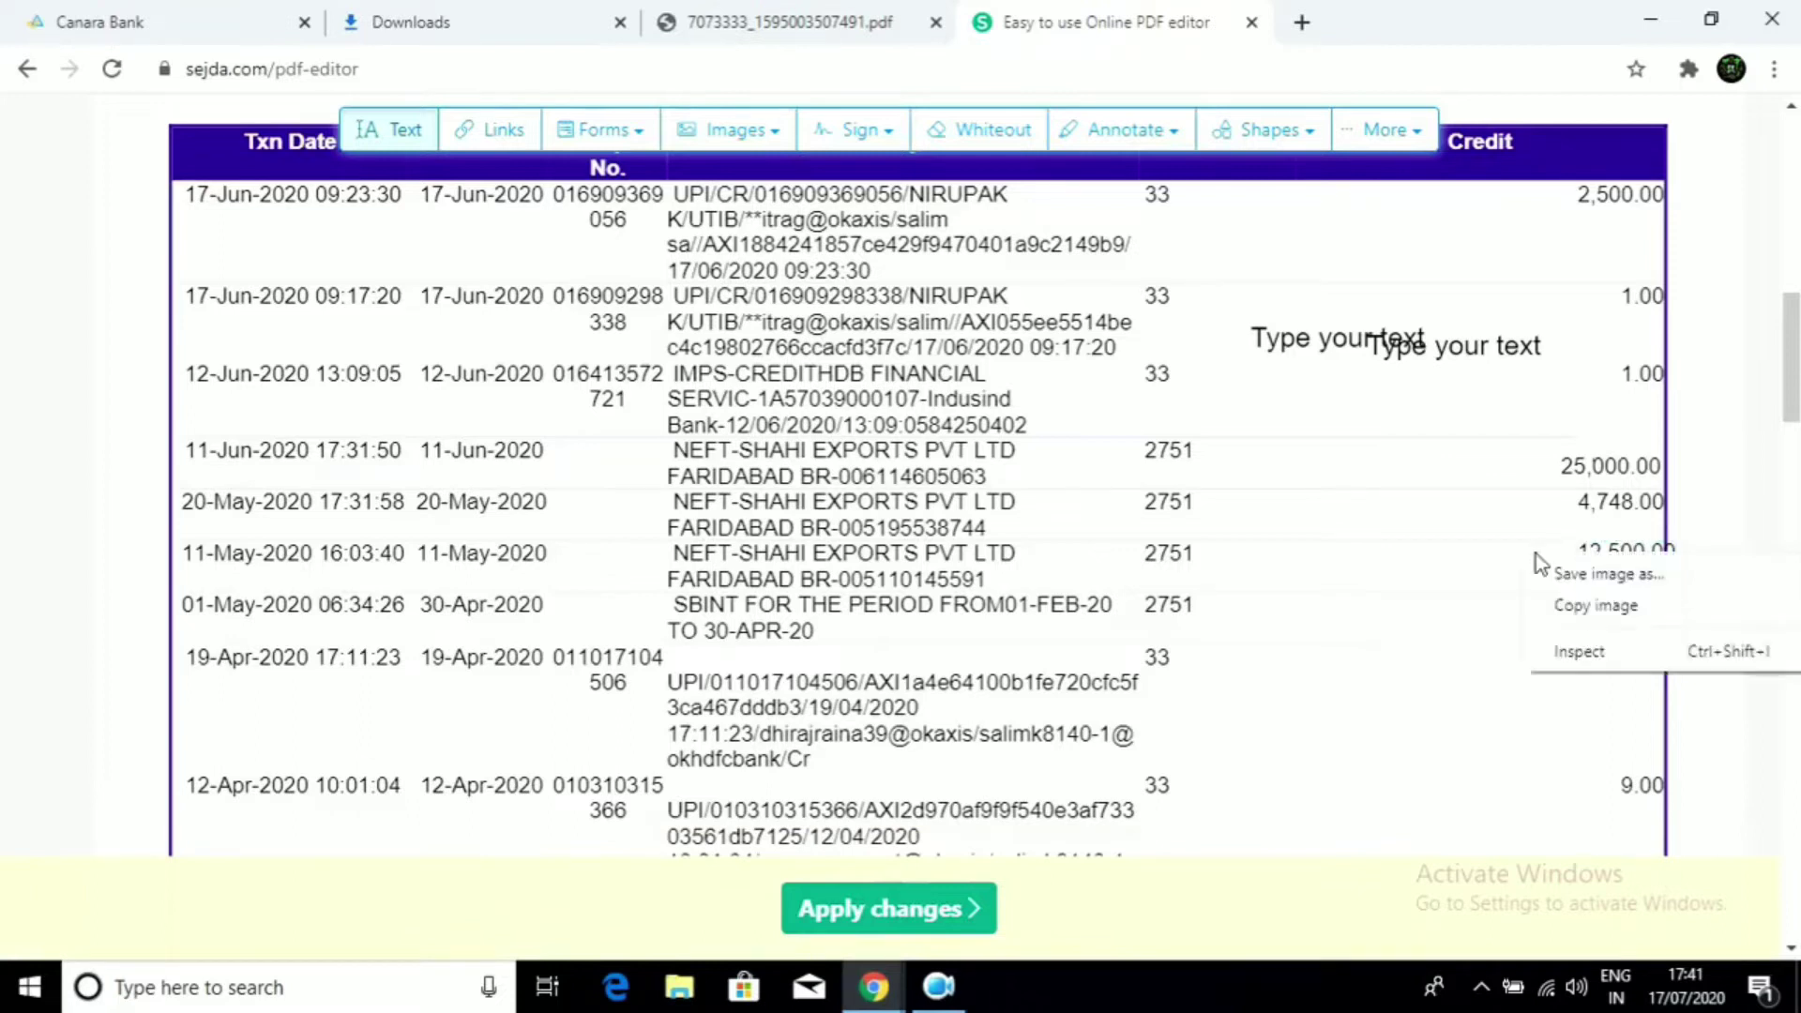
click(1379, 349)
right_click(1377, 349)
key(Escape)
click(1368, 356)
key(super+period)
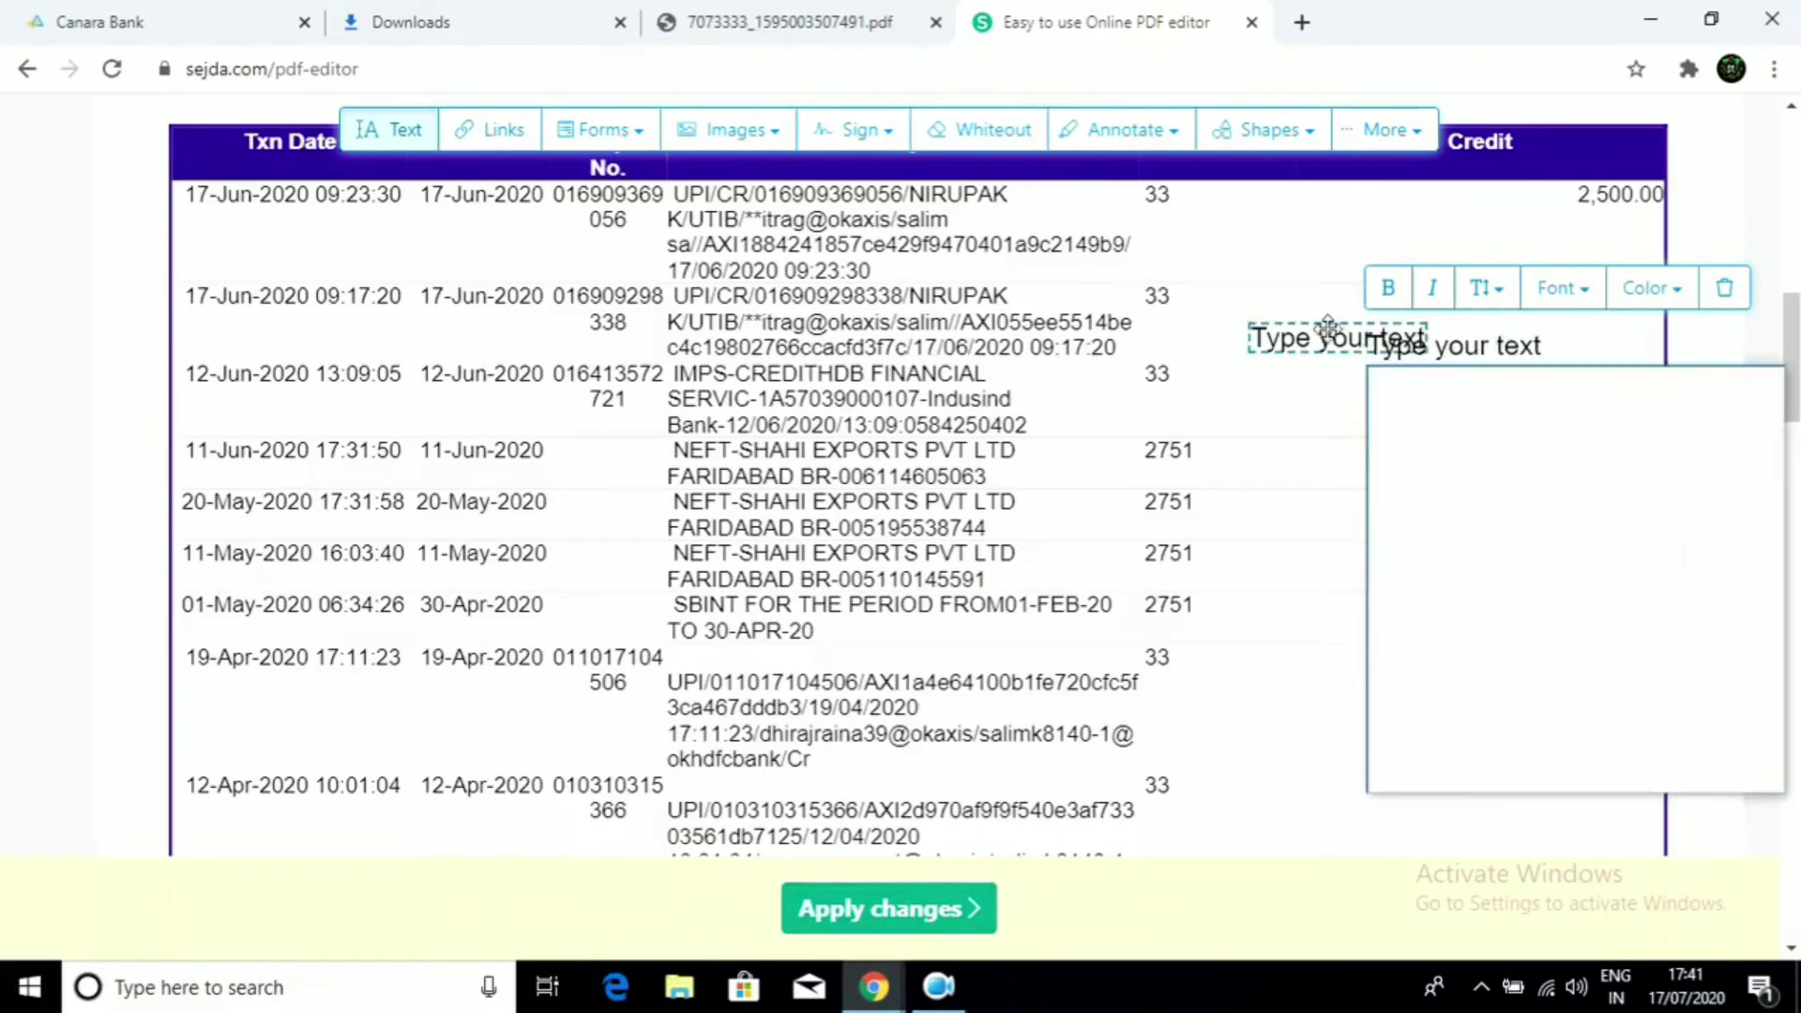
right_click(1273, 293)
click(1331, 388)
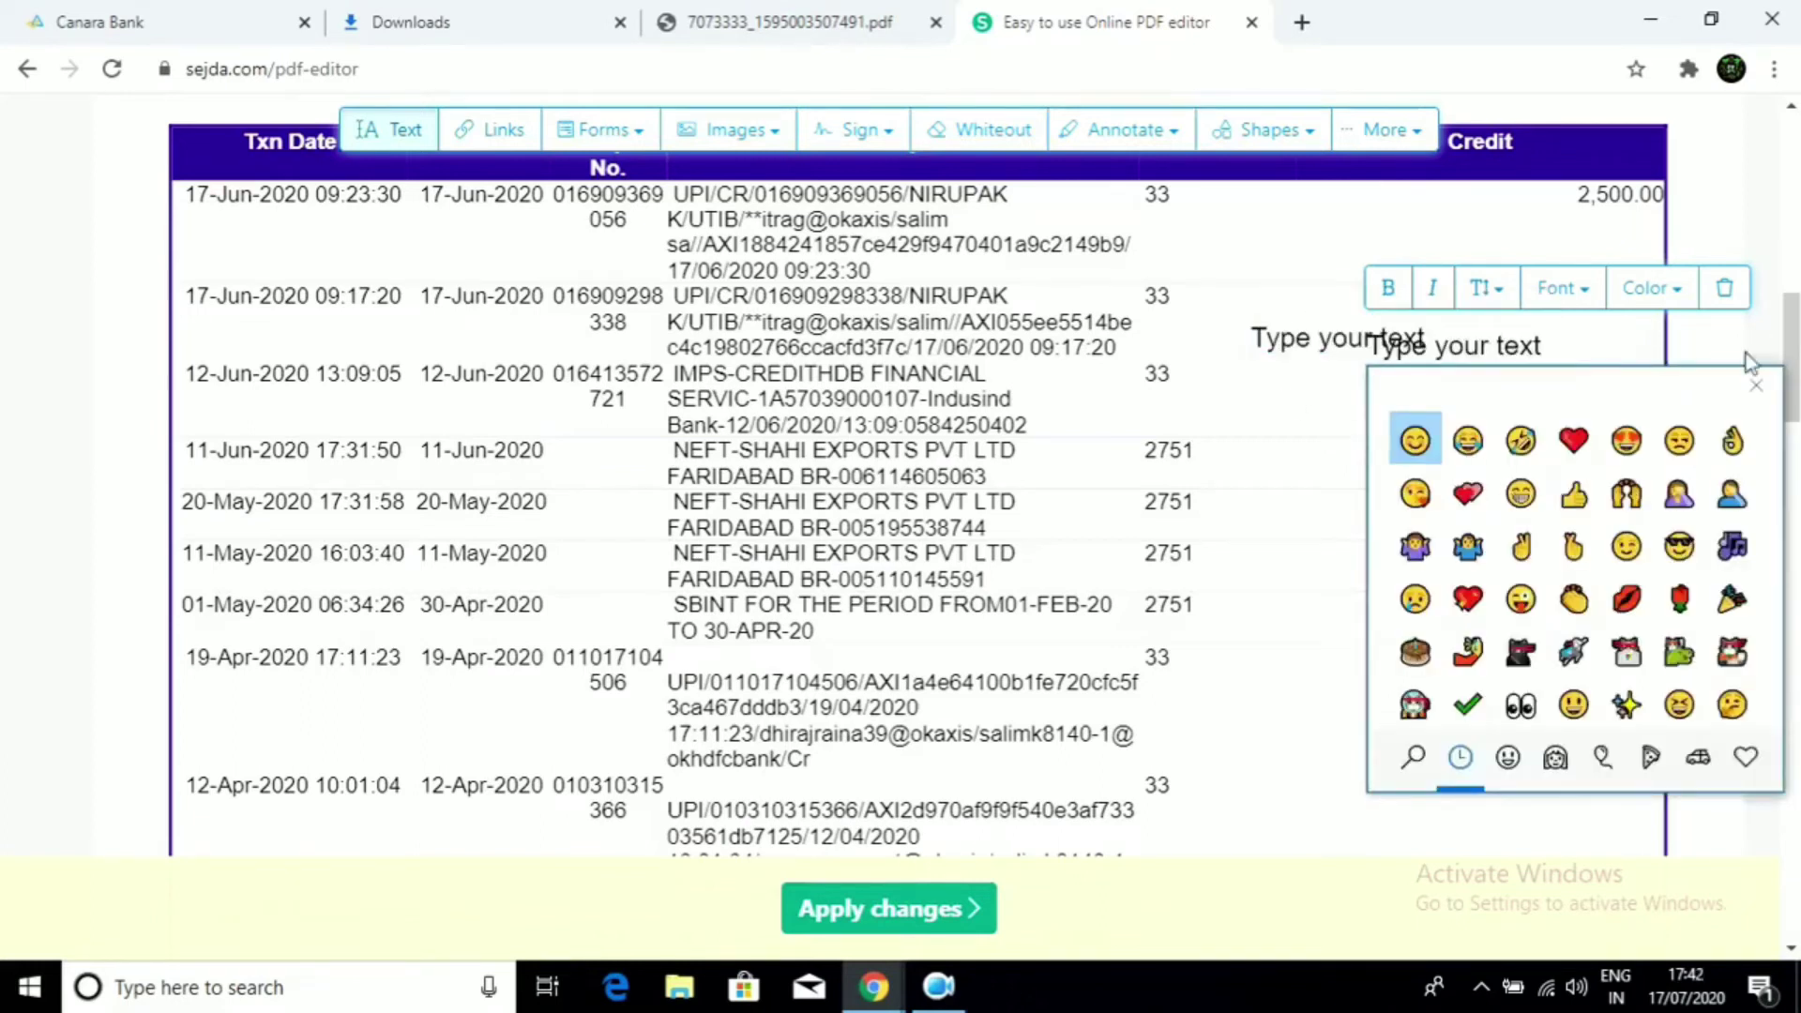
click(1758, 386)
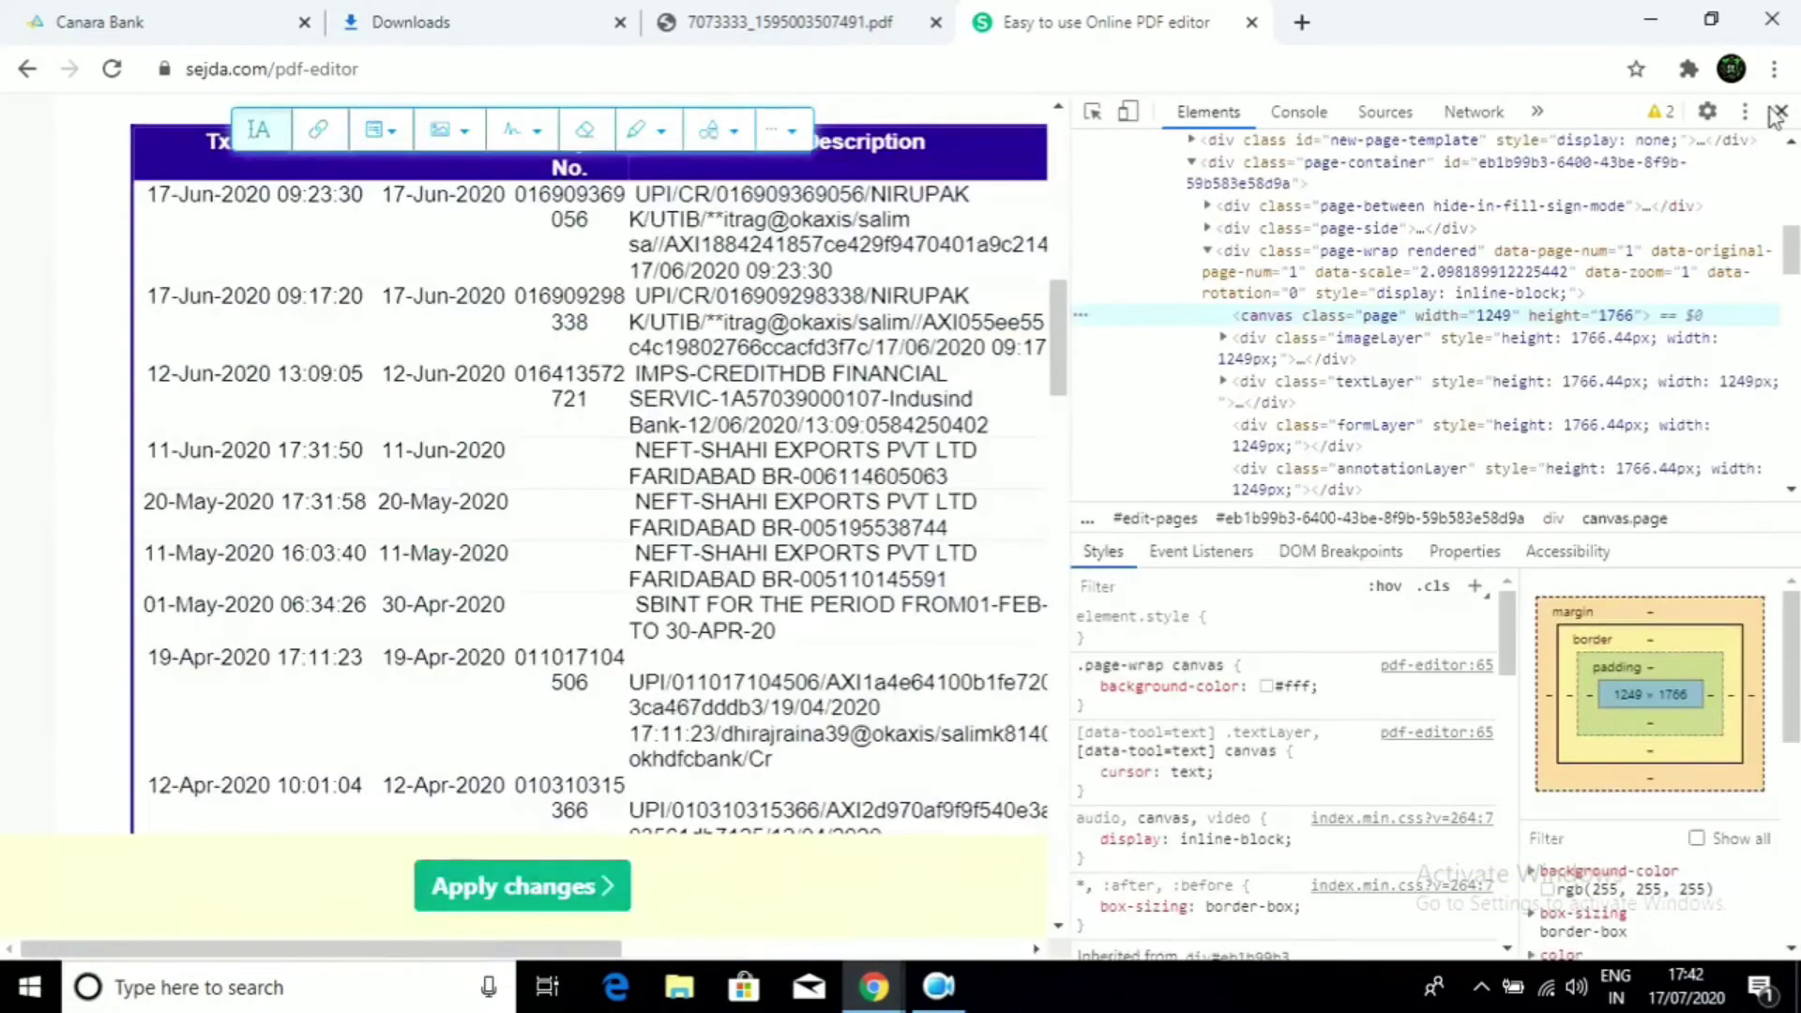
click(1781, 112)
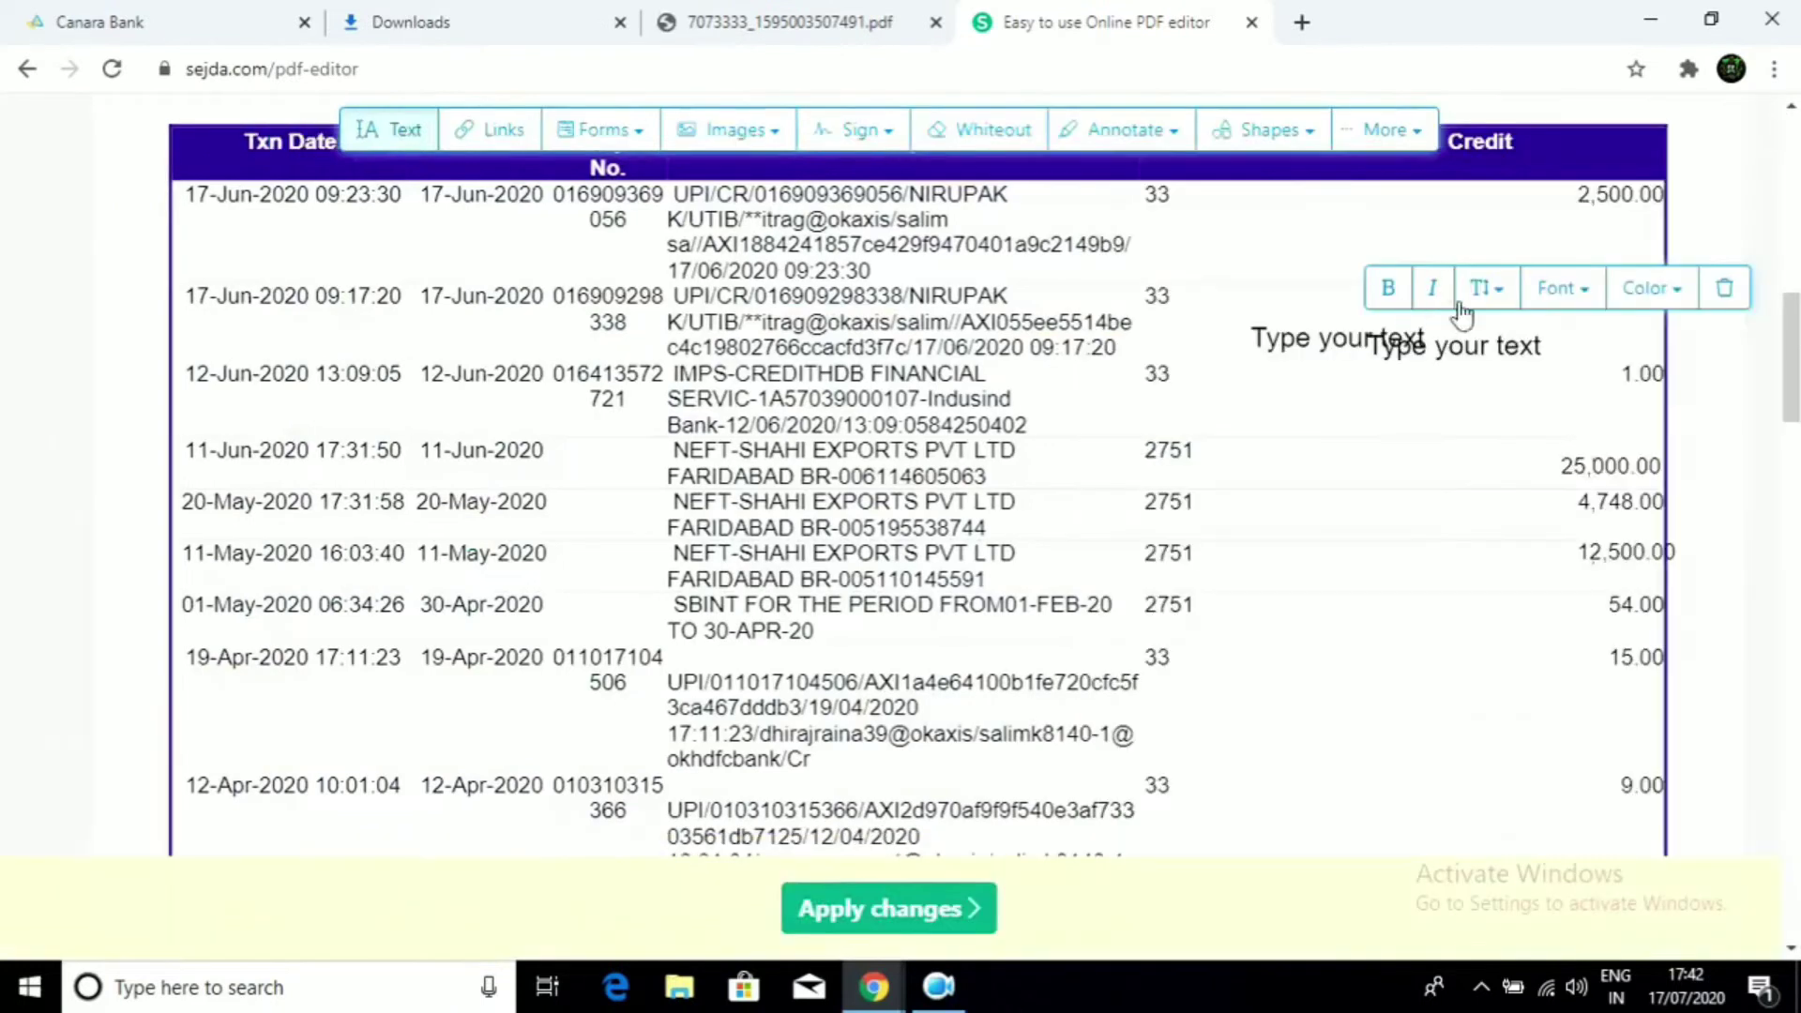
Delete the larger "Type your text" placeholder nearer the Credit column of the two overlapping beside the 17-Jun-2020 09:17:20 row
triple_click(1458, 347)
right_click(1343, 365)
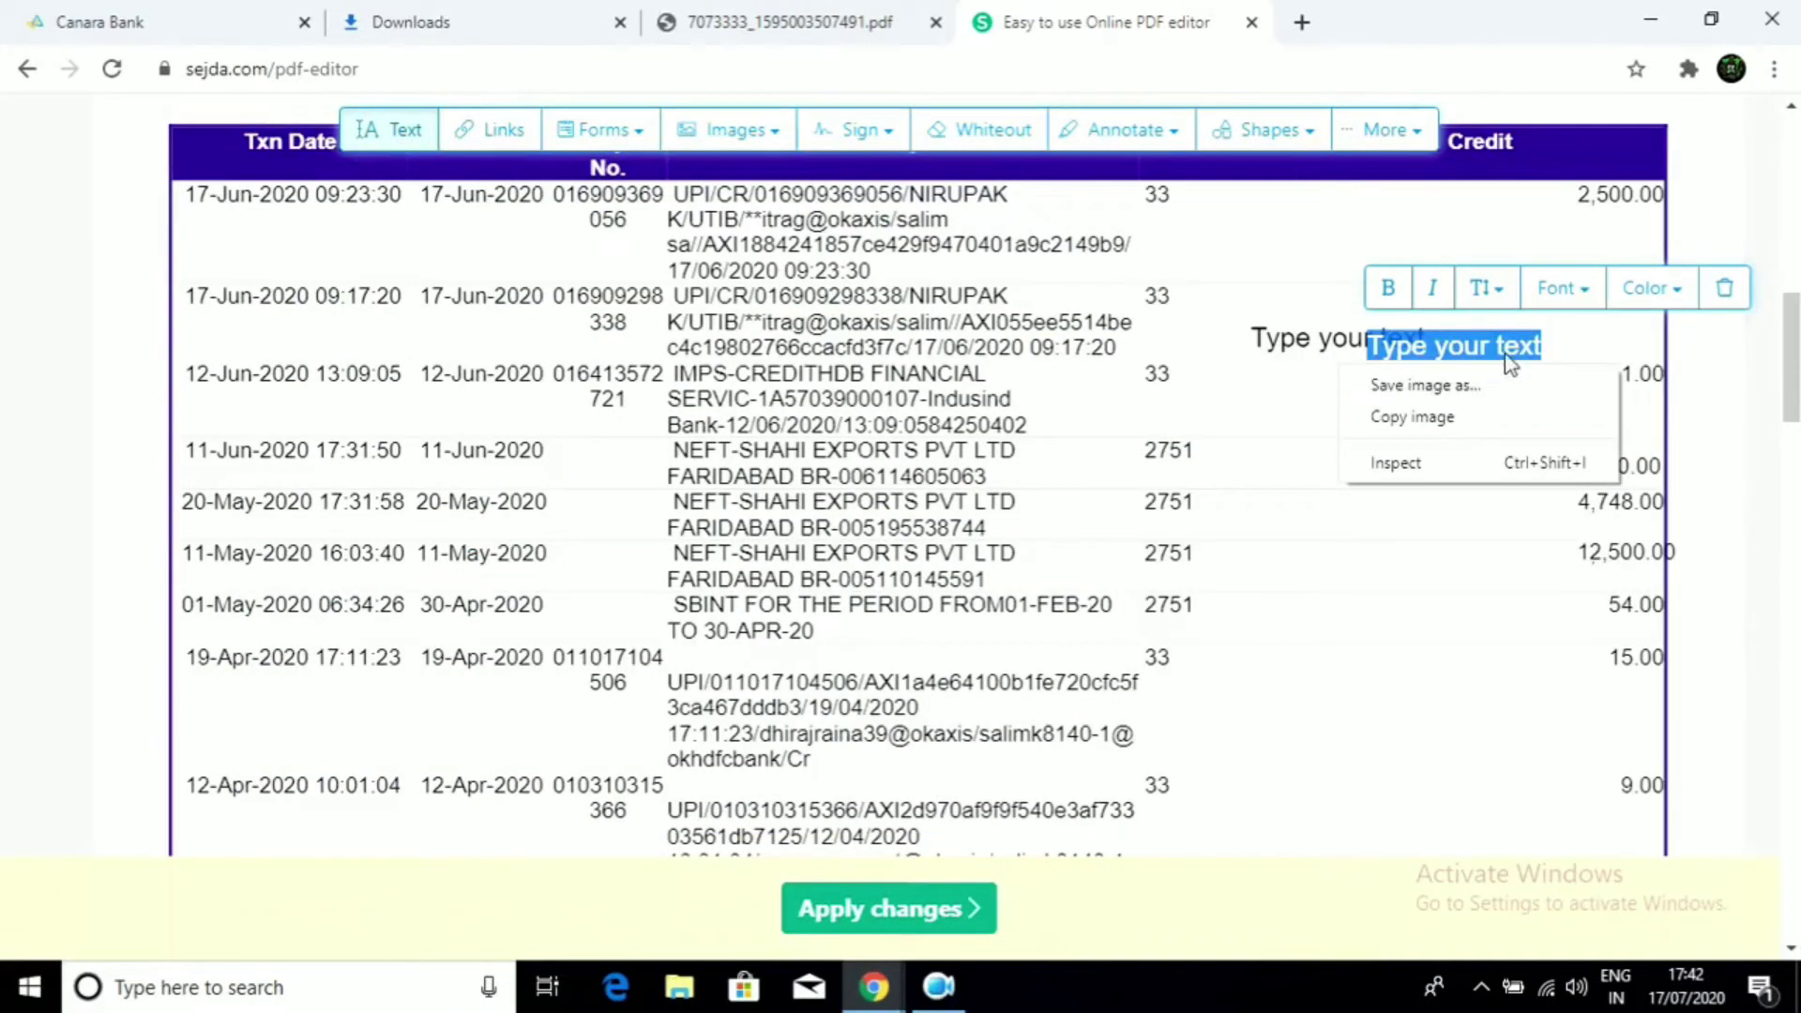
click(1719, 297)
click(1721, 291)
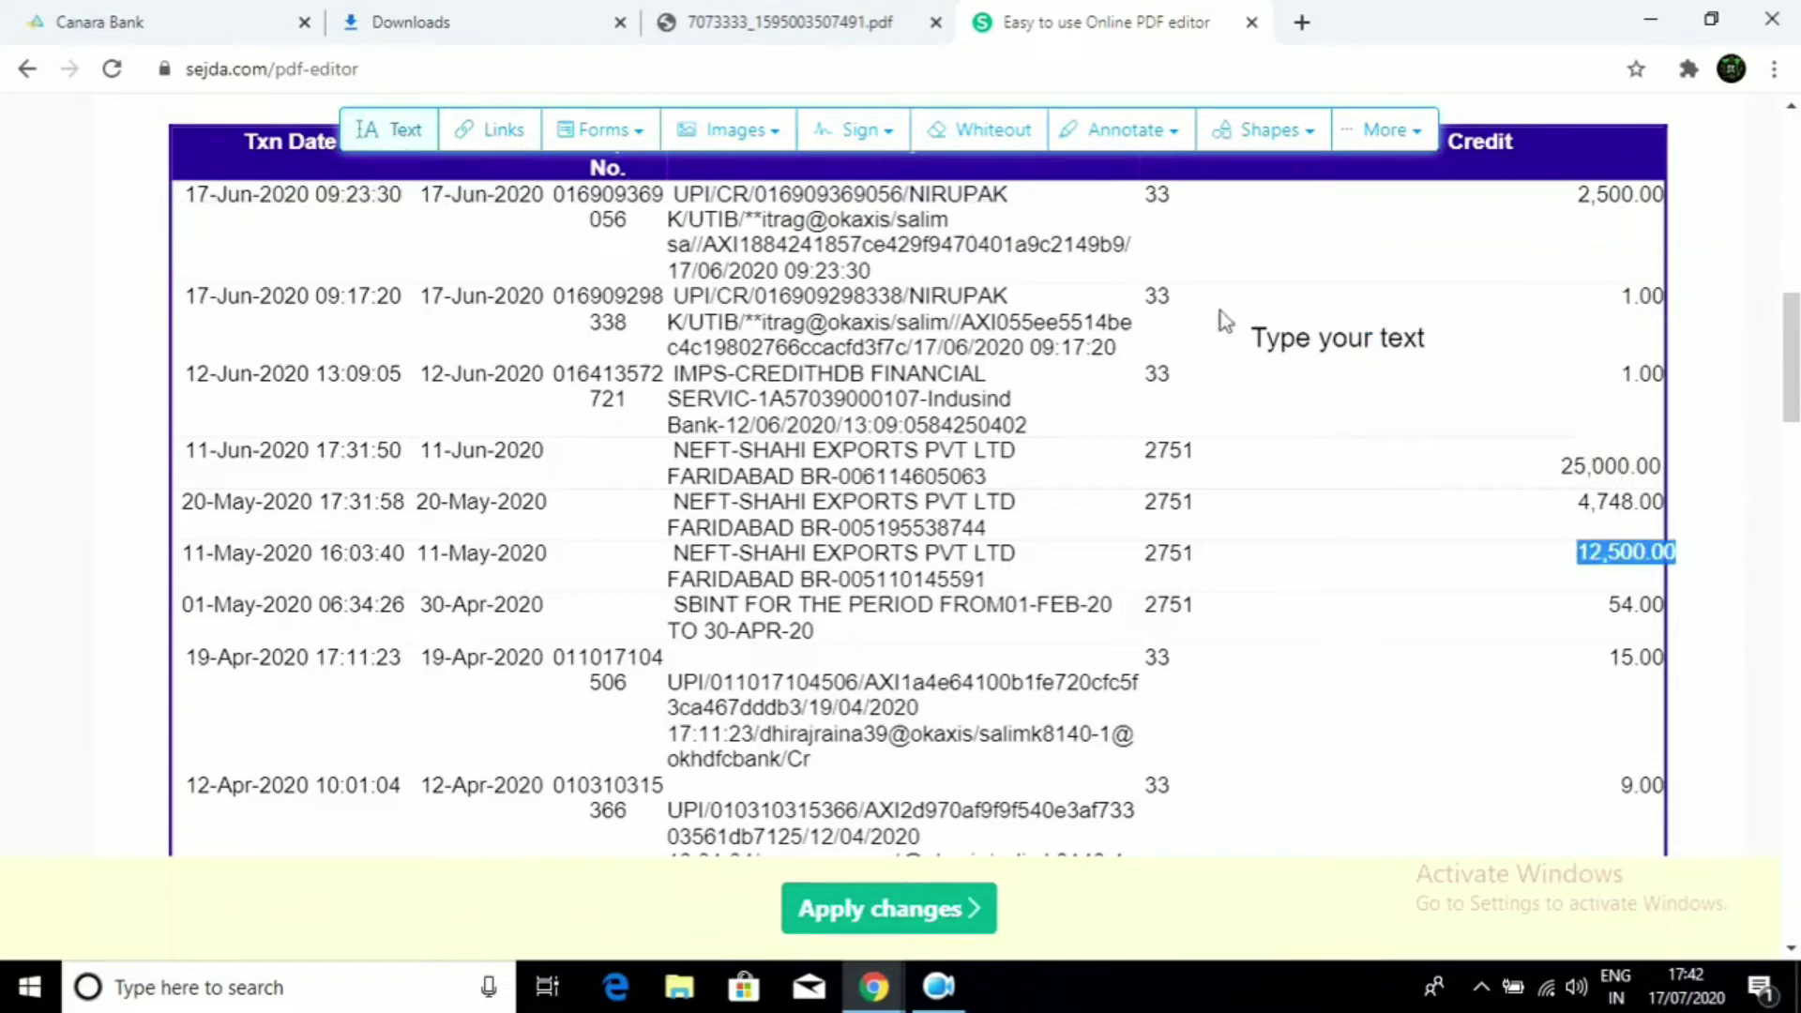
right_click(1319, 327)
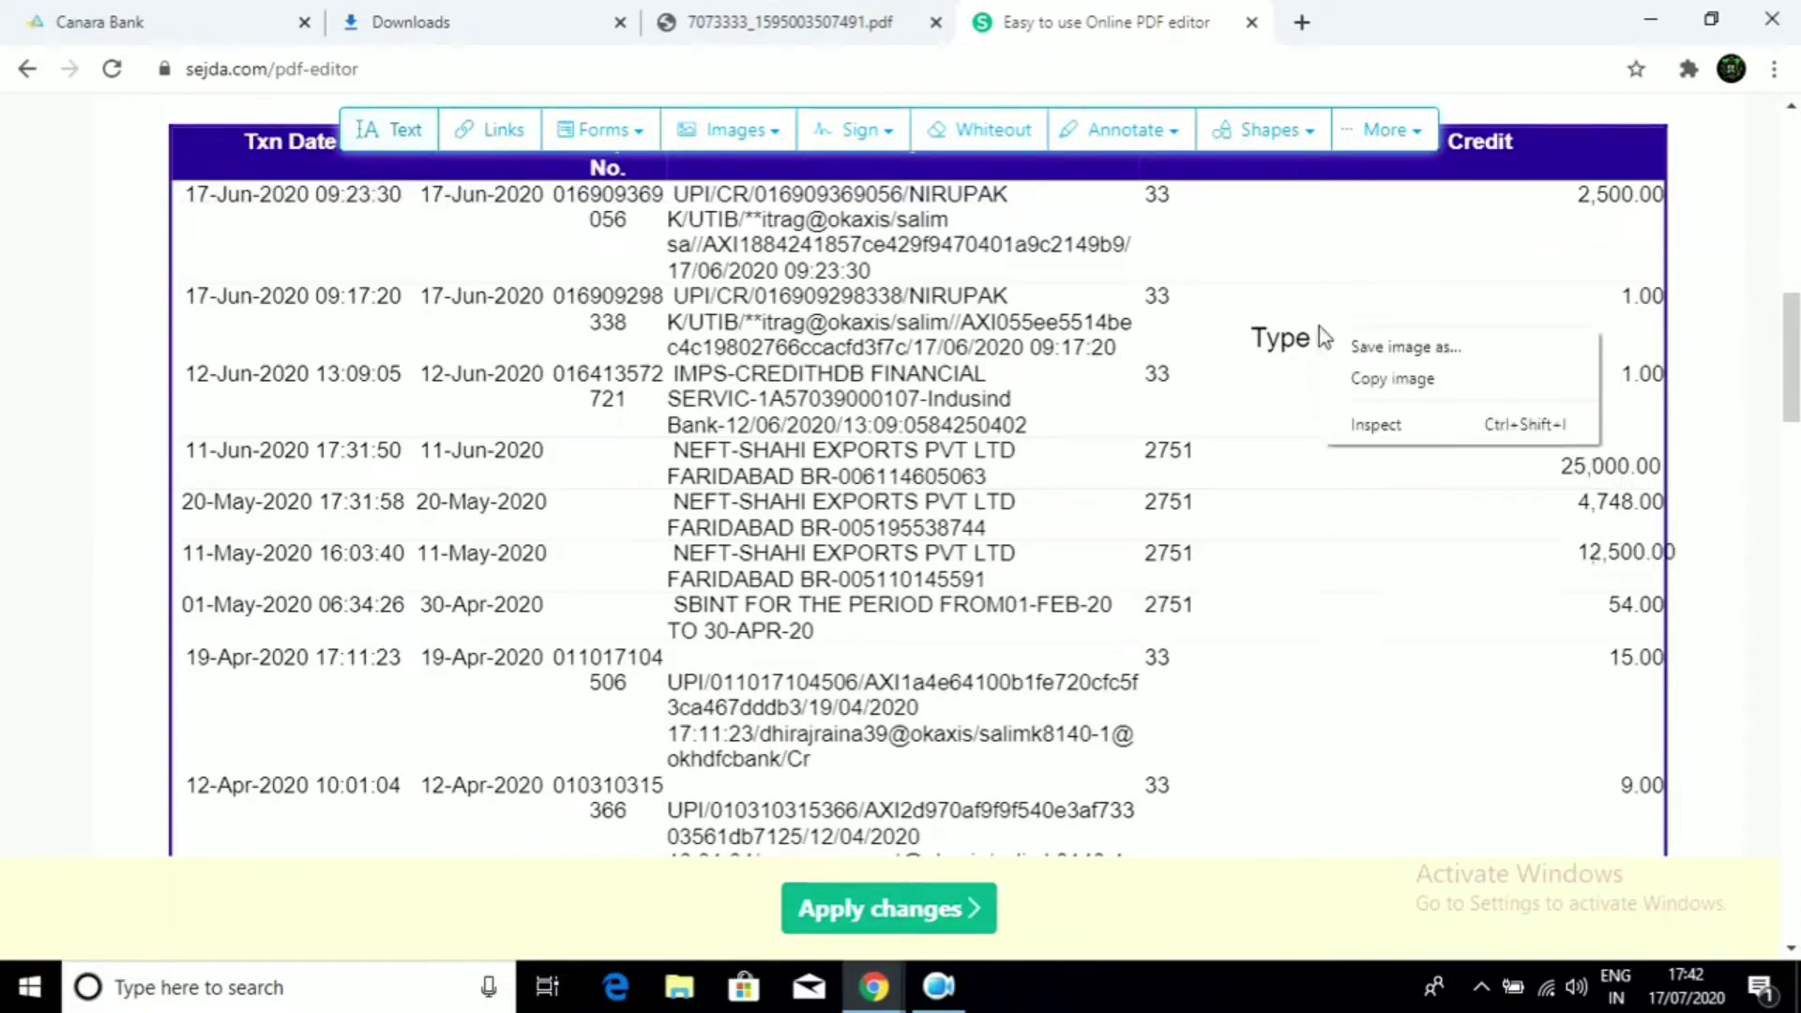
right_click(1308, 349)
click(1309, 353)
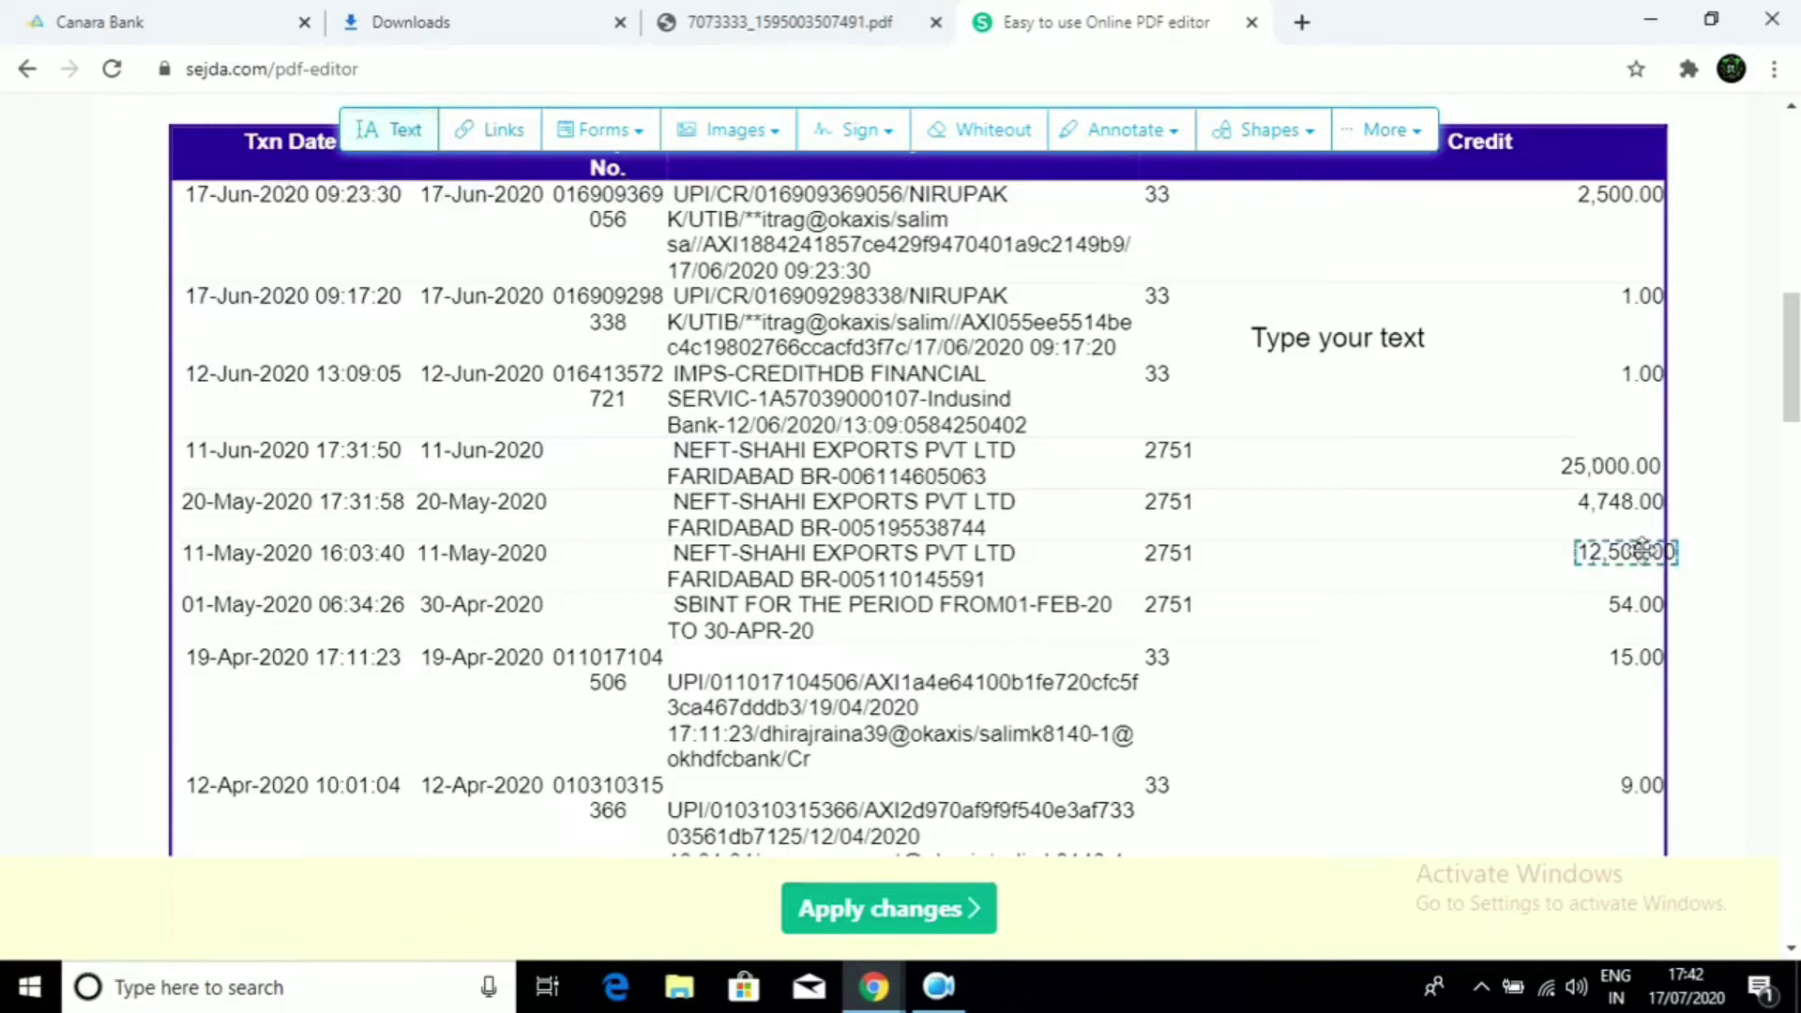
Align the right end of the 11-May-2020 row's 12,500.00 with the neighbouring credit amounts and delete the placeholders added around it
right_click(1592, 552)
click(1426, 542)
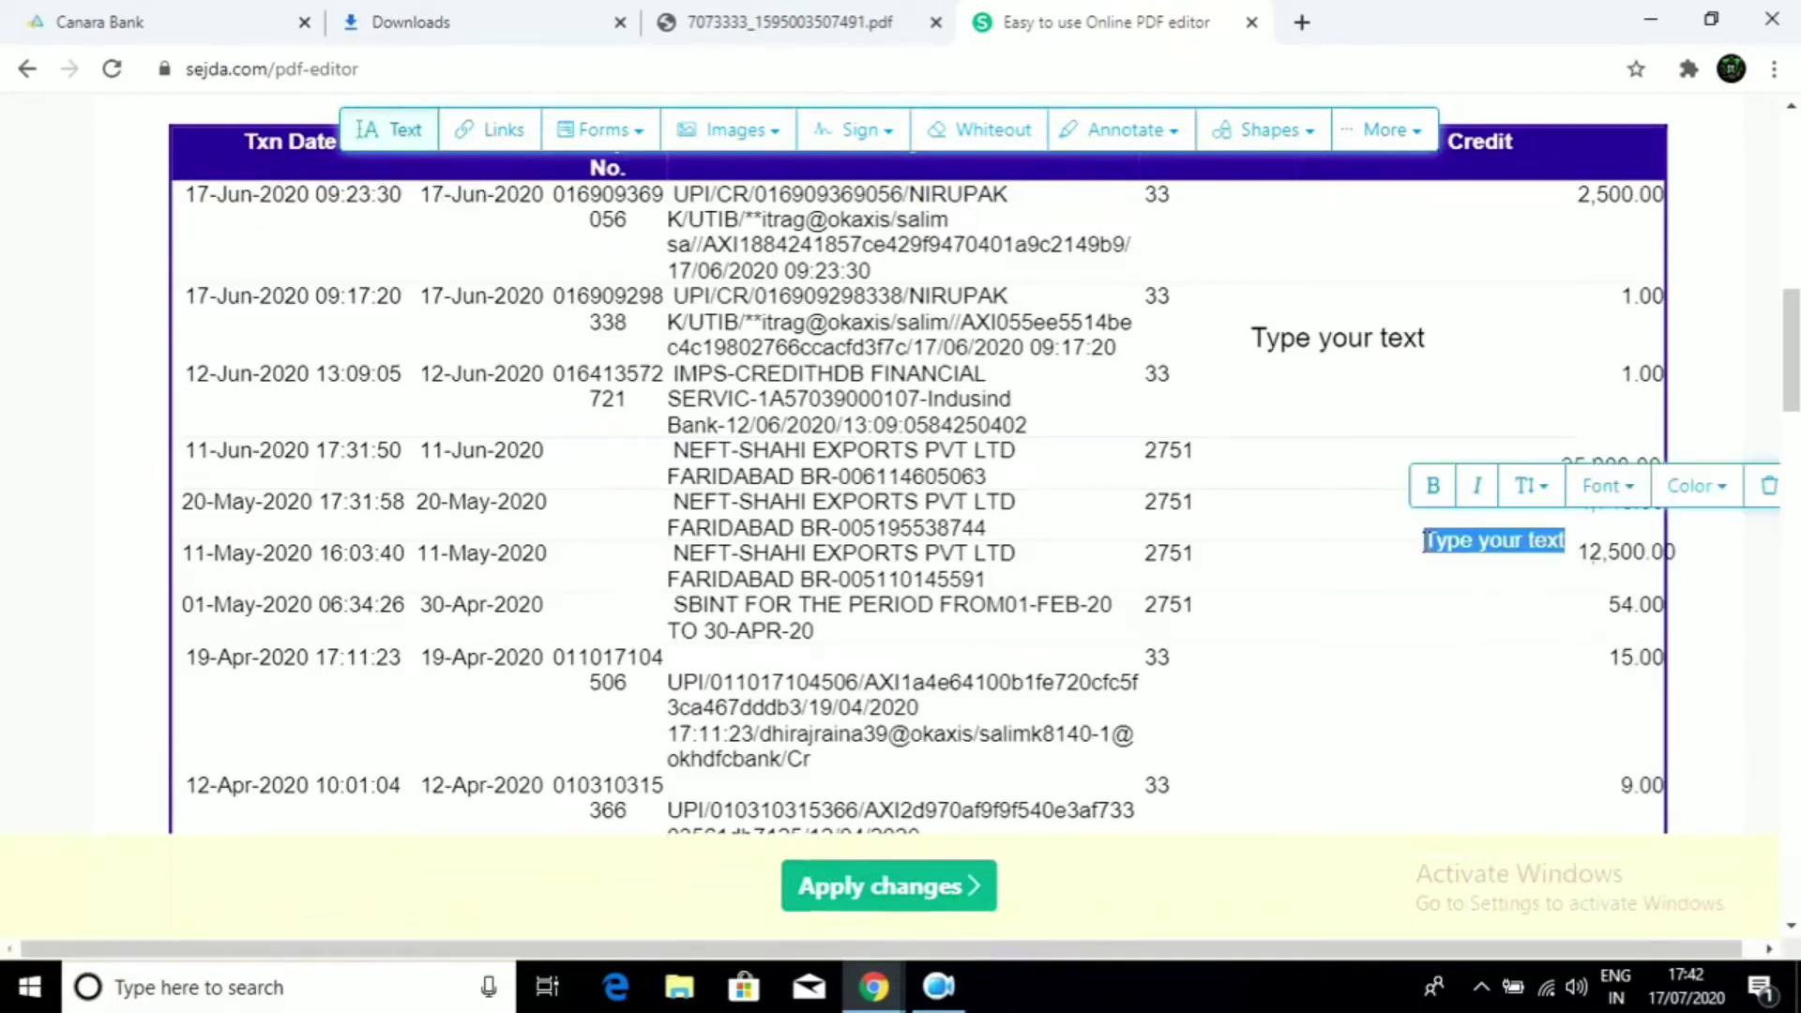
key(ctrl+a)
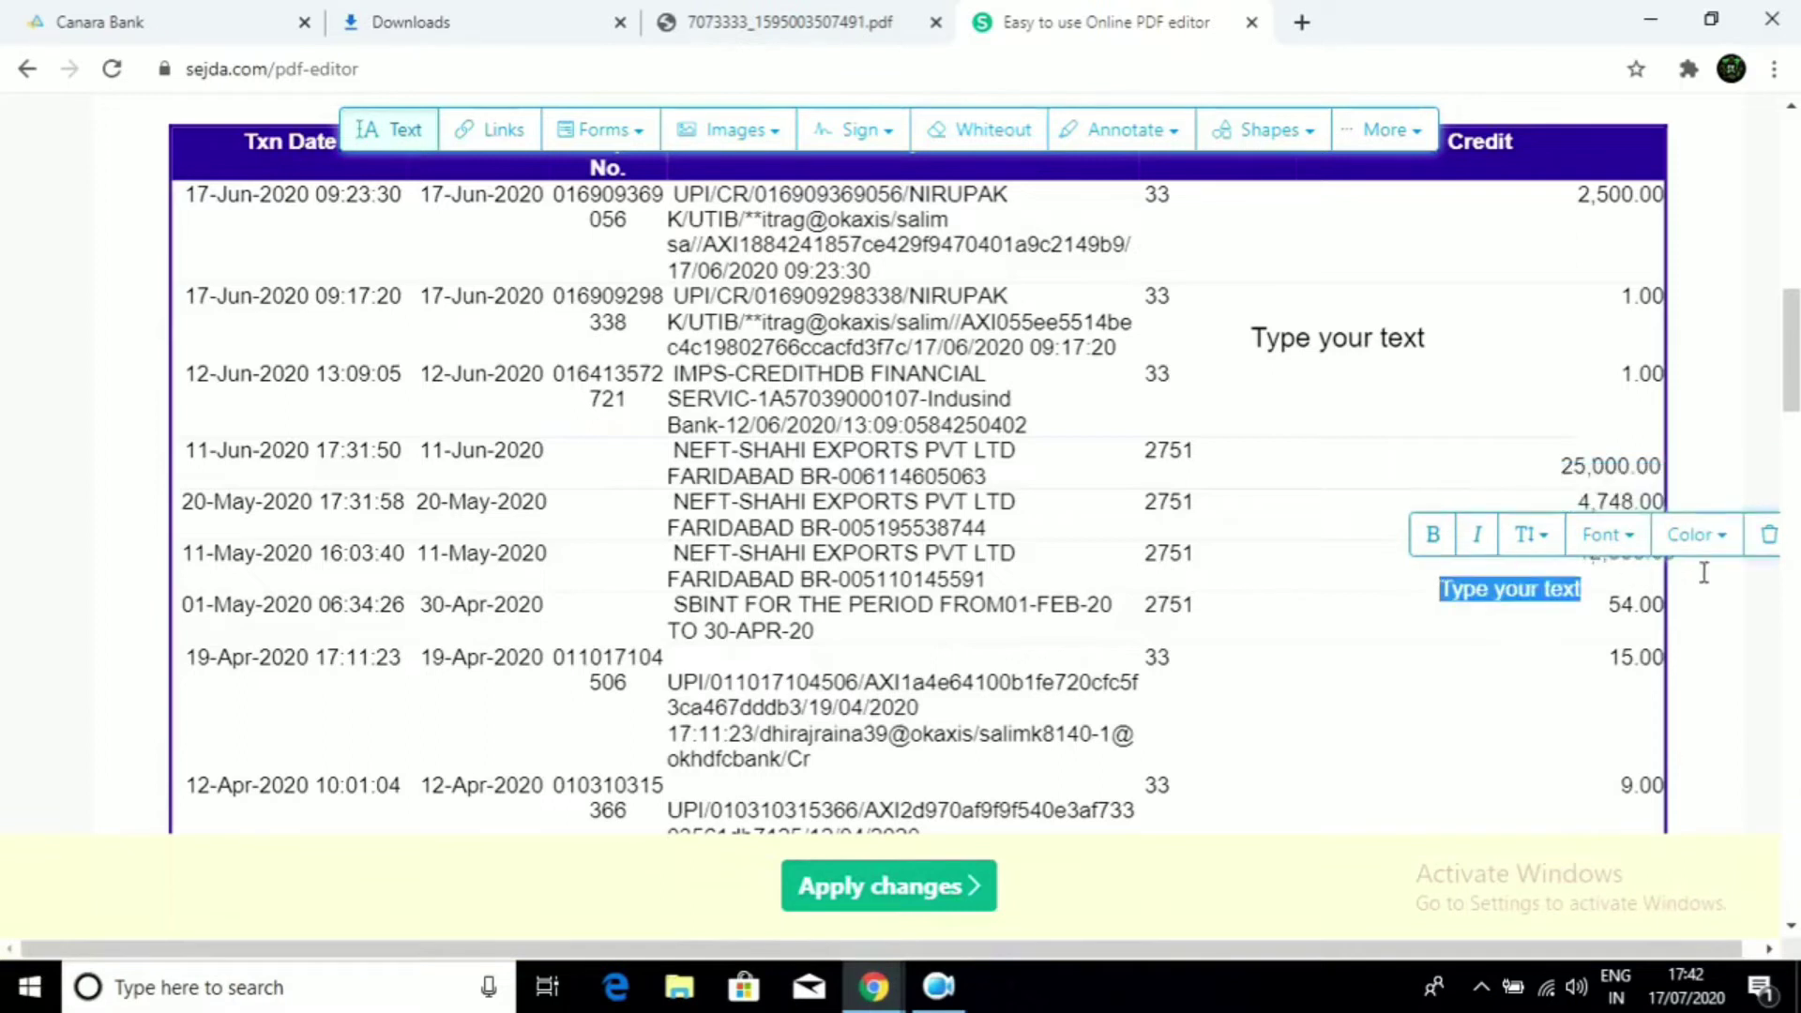
click(1767, 534)
click(1632, 552)
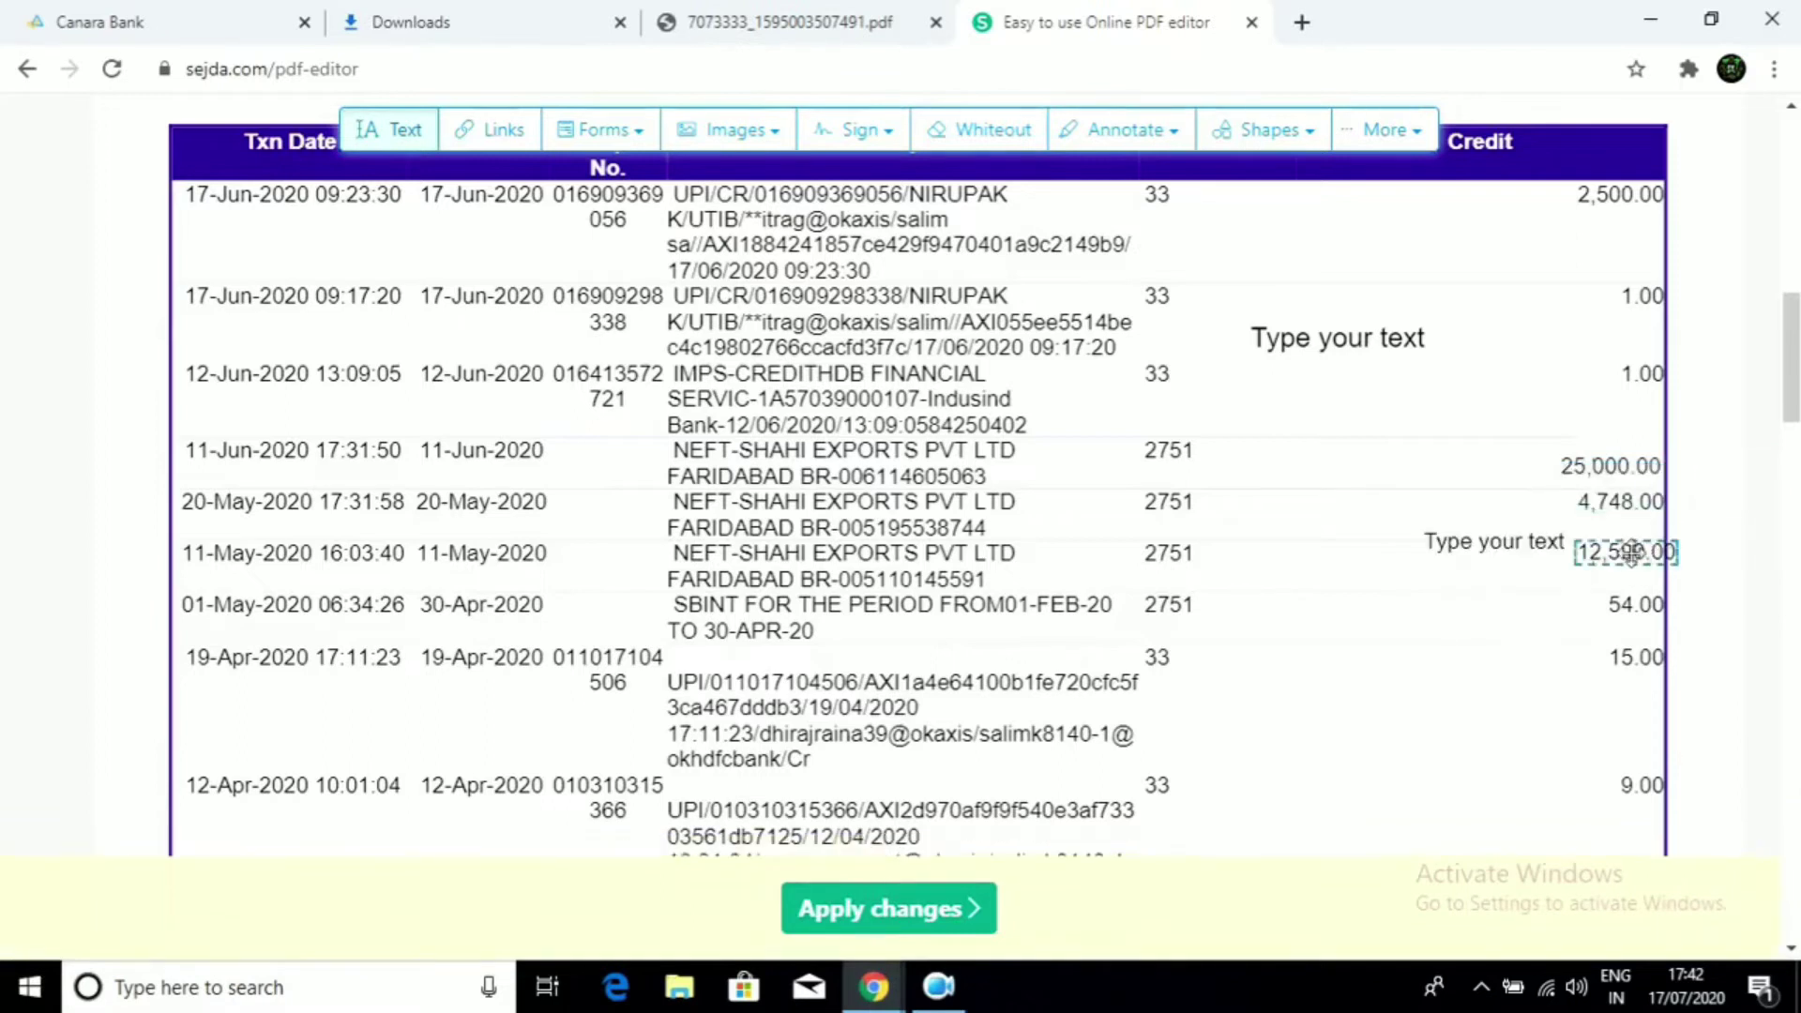
drag(1614, 554, 1595, 559)
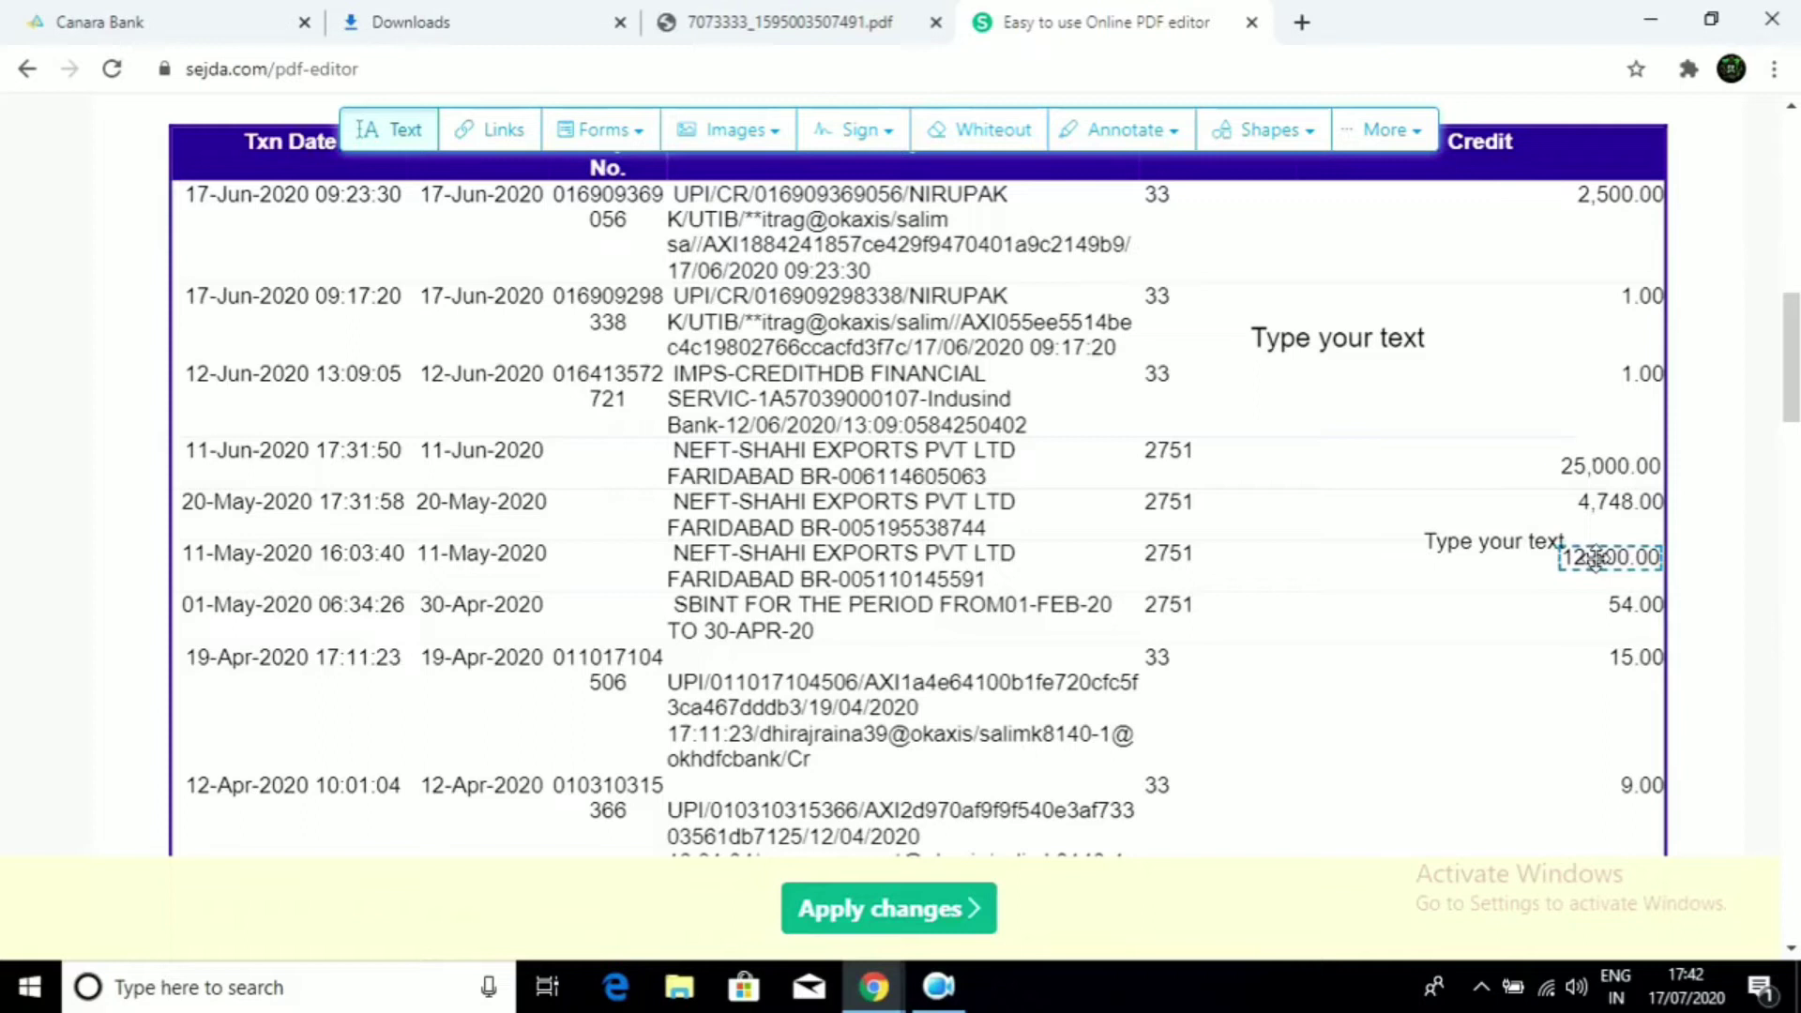
click(1557, 544)
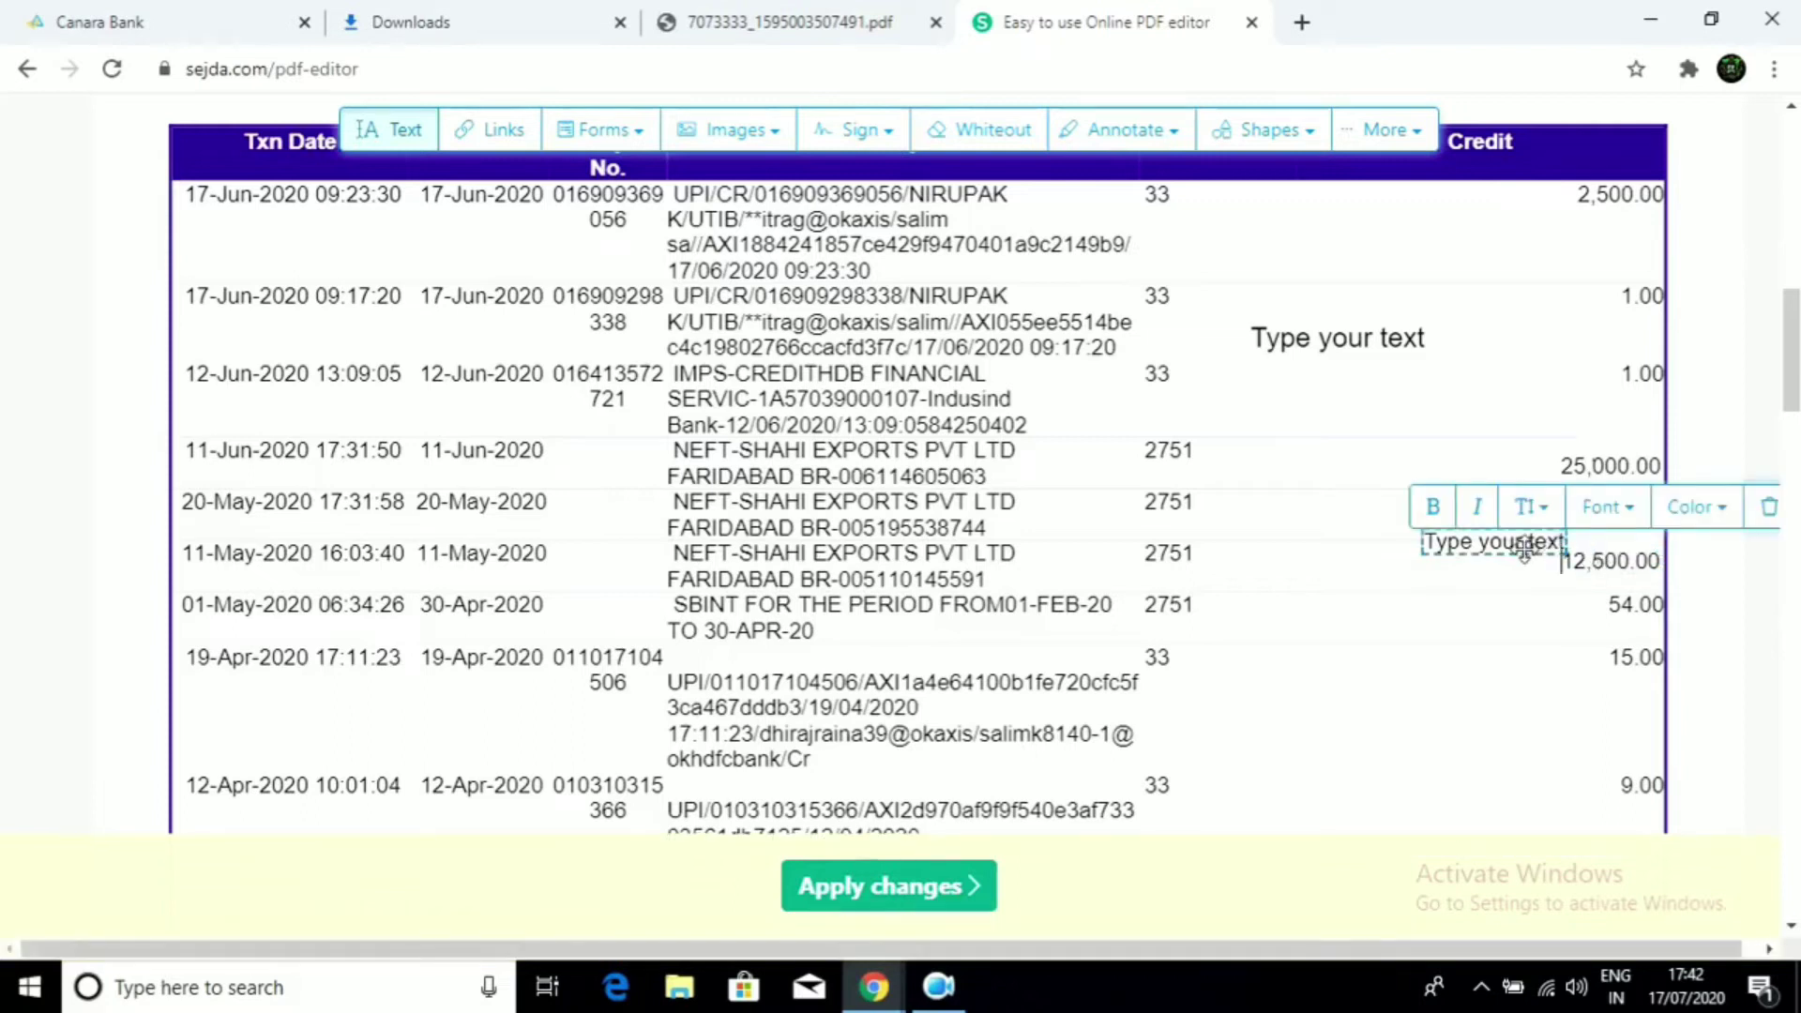
double_click(1559, 542)
click(1769, 487)
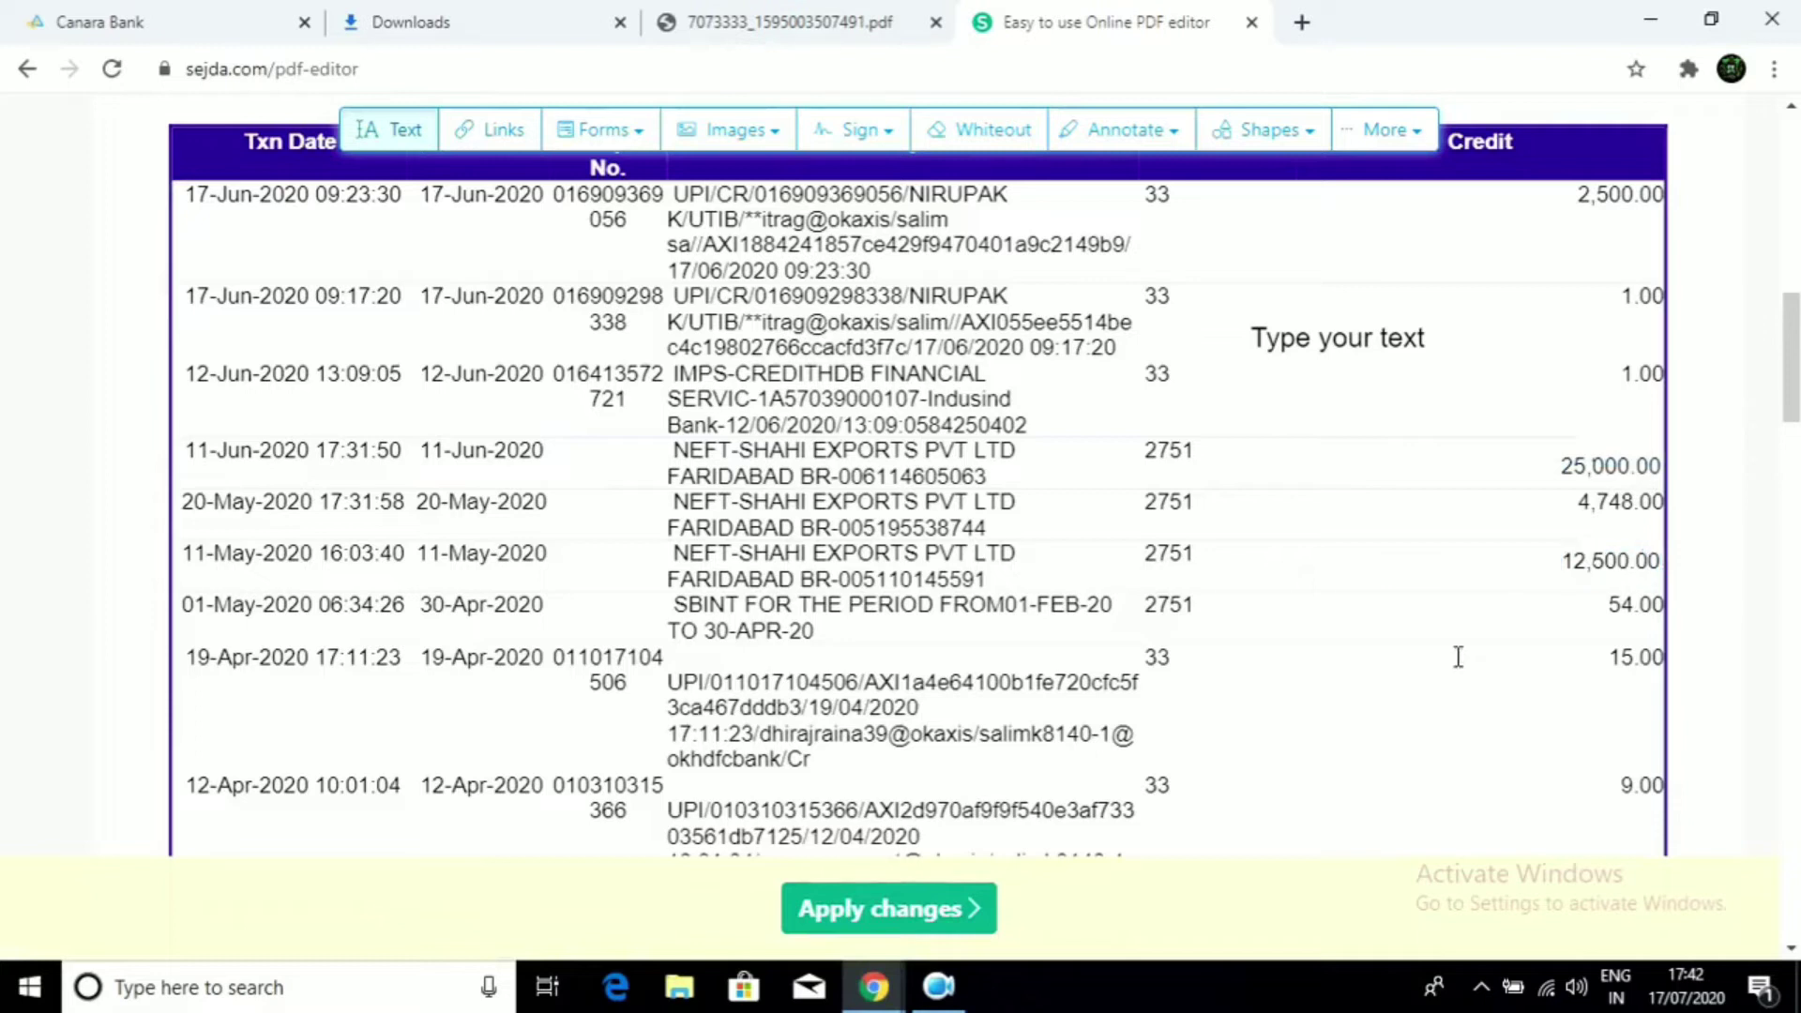
Fine-tune the vertical position of the 11-May-2020 credit amount and delete the placeholders added near the 19-Apr-2020 row
click(1455, 654)
click(1769, 605)
drag(1646, 579, 1640, 573)
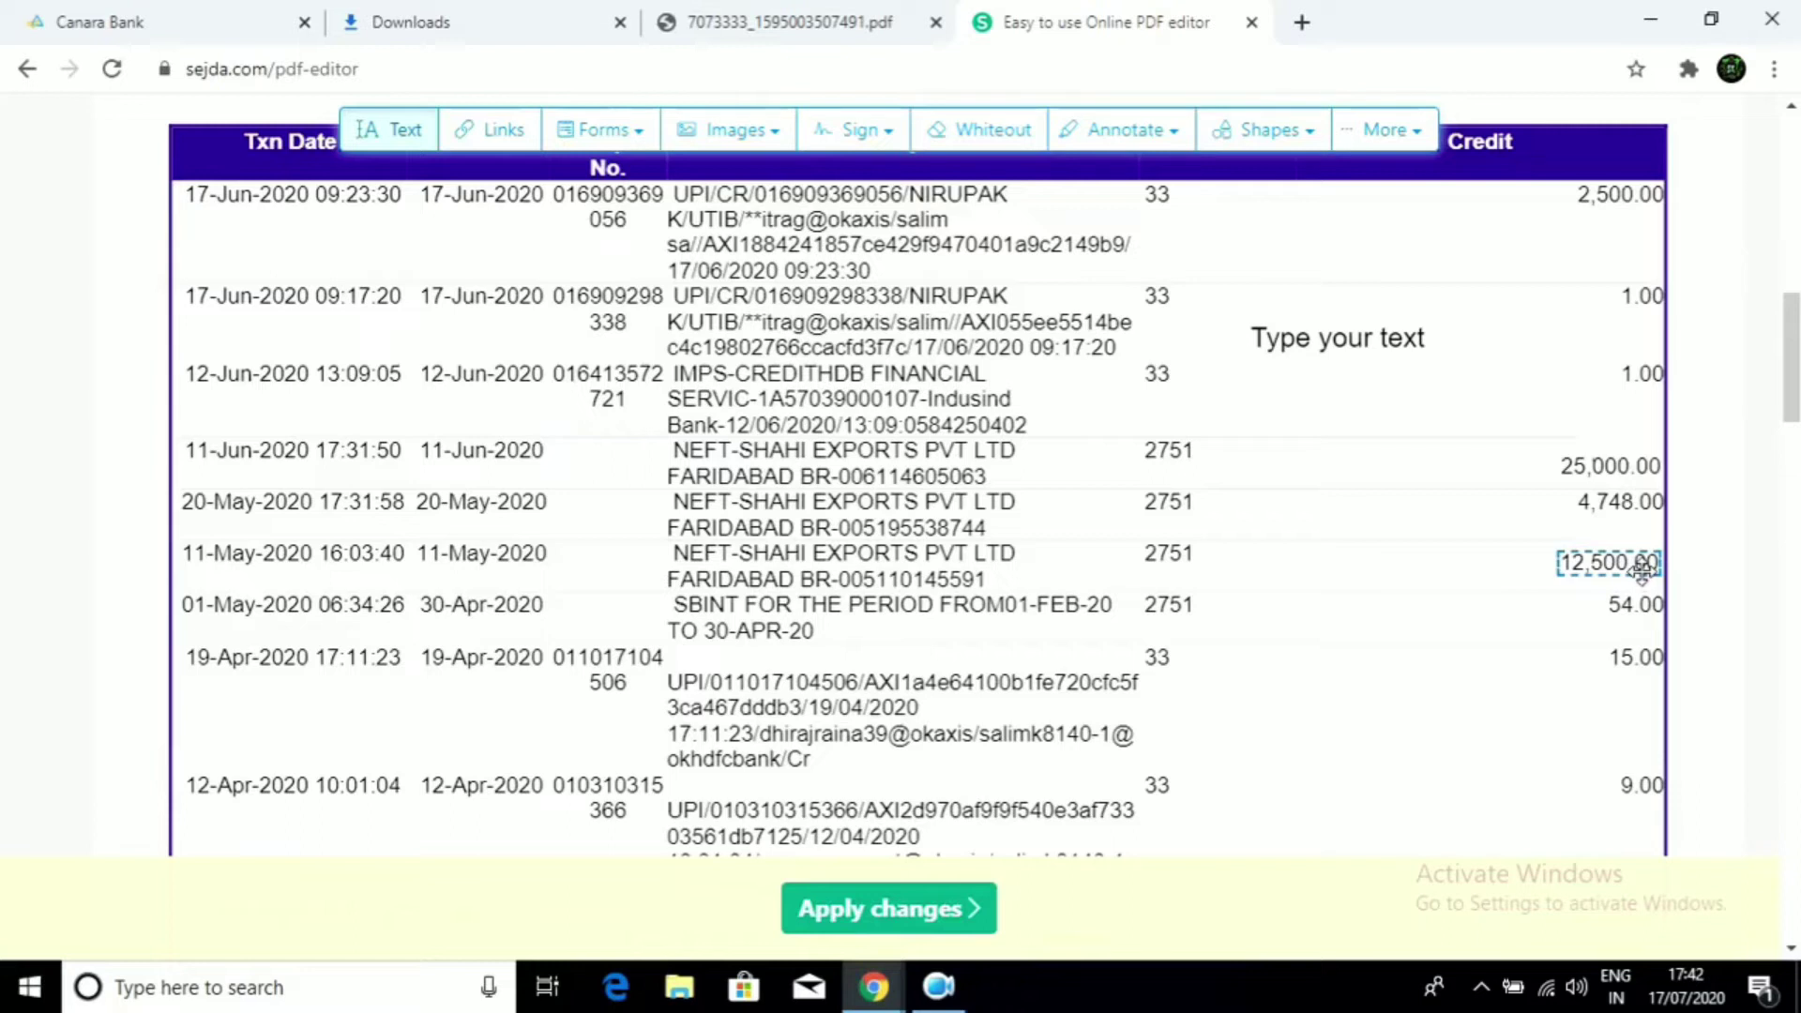
drag(1642, 569, 1642, 567)
click(1518, 649)
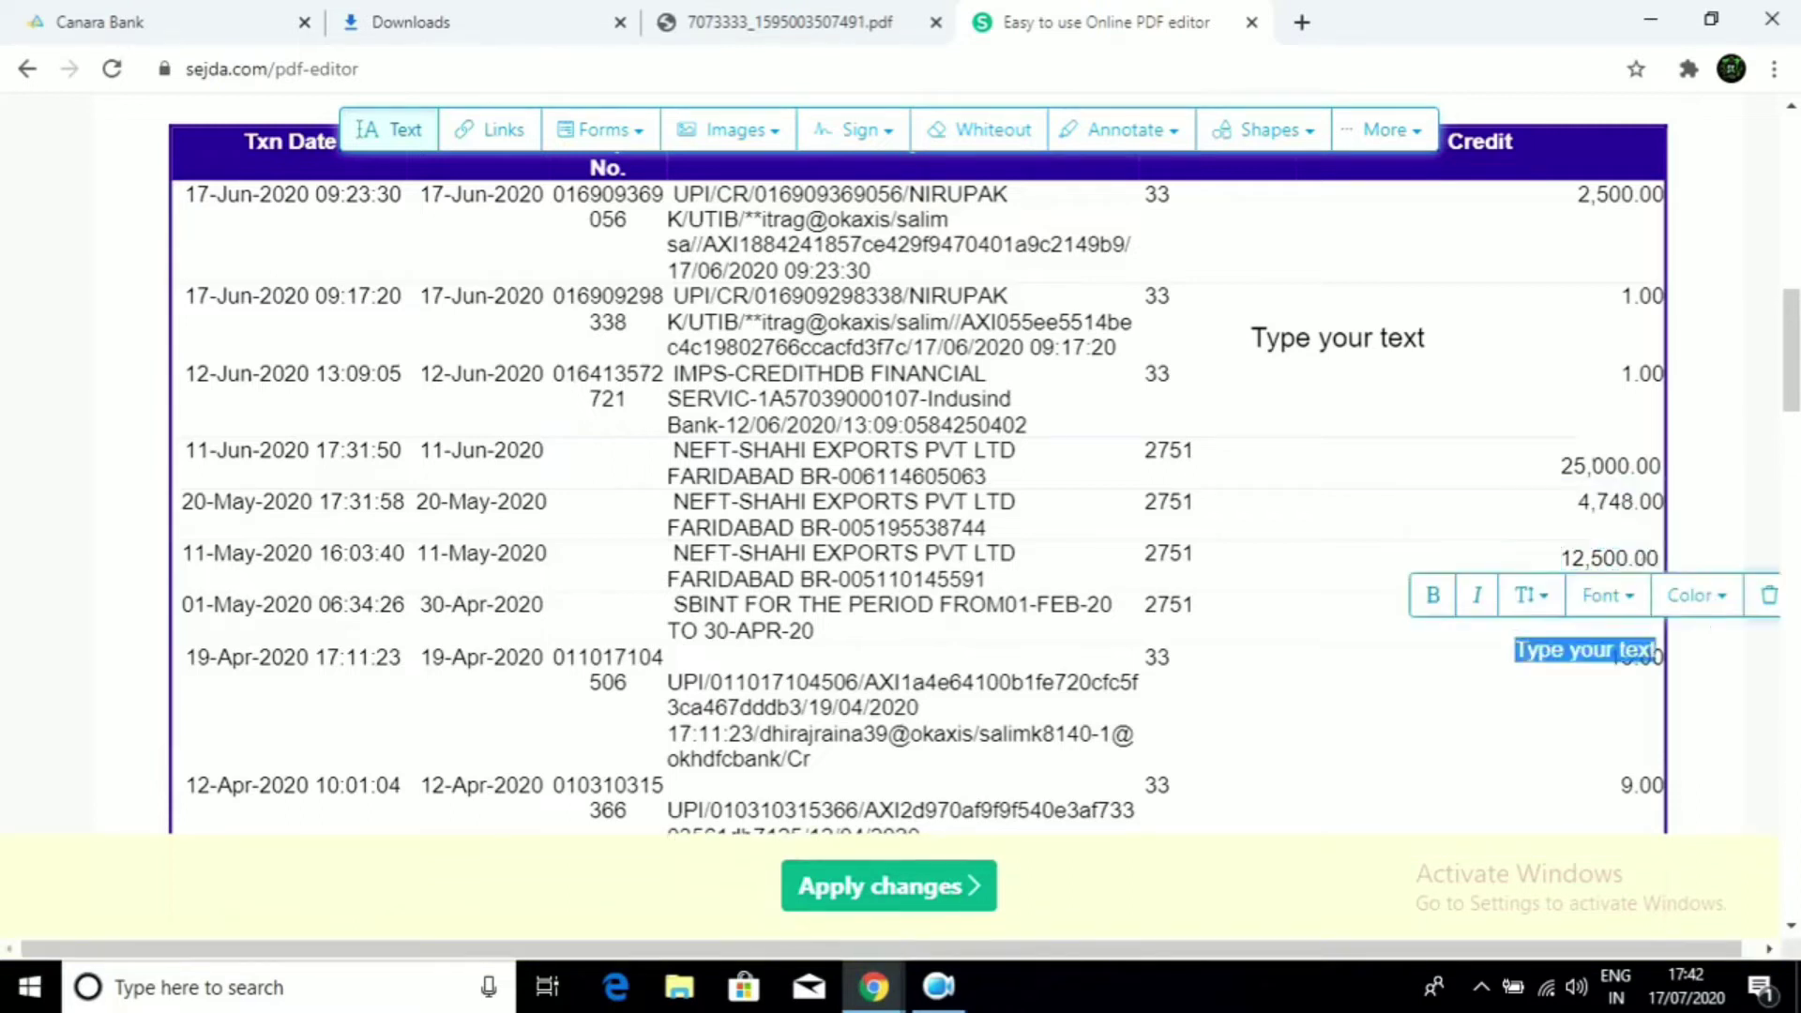
click(1767, 597)
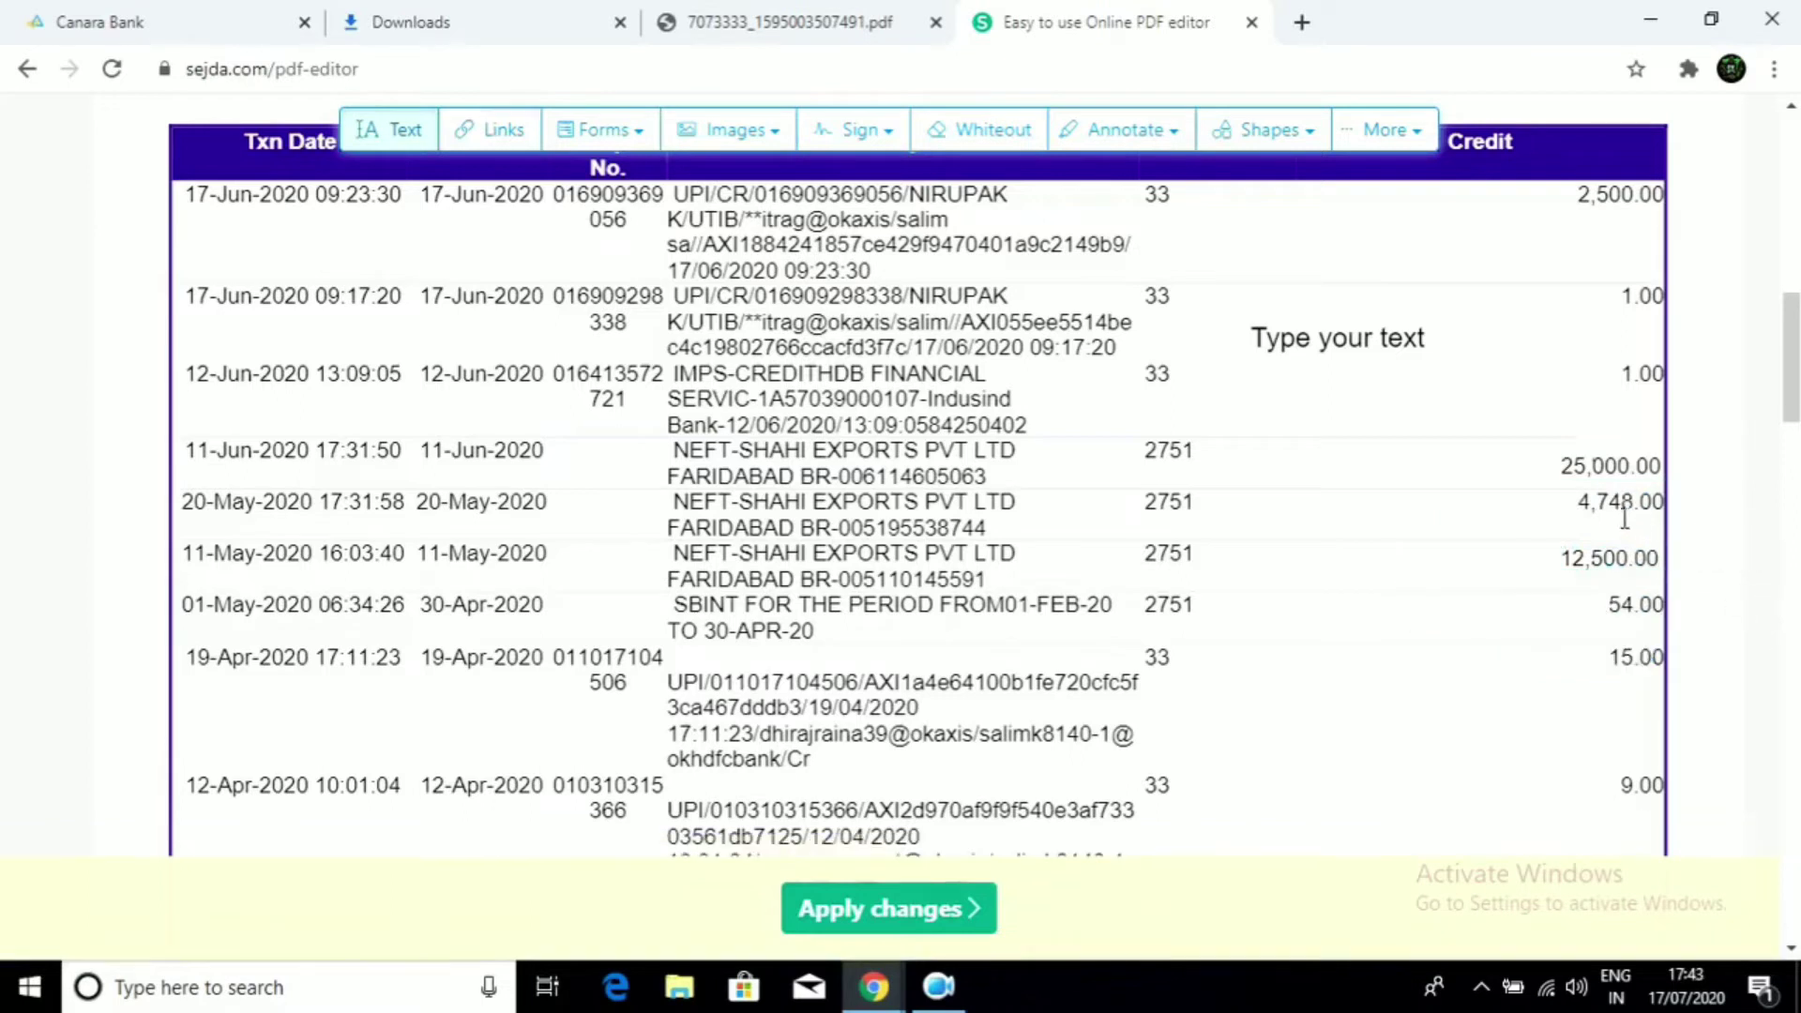
Change the credit amount of the 20-May-2020 transaction to 12,500.00 and delete the placeholder added below it
click(1592, 506)
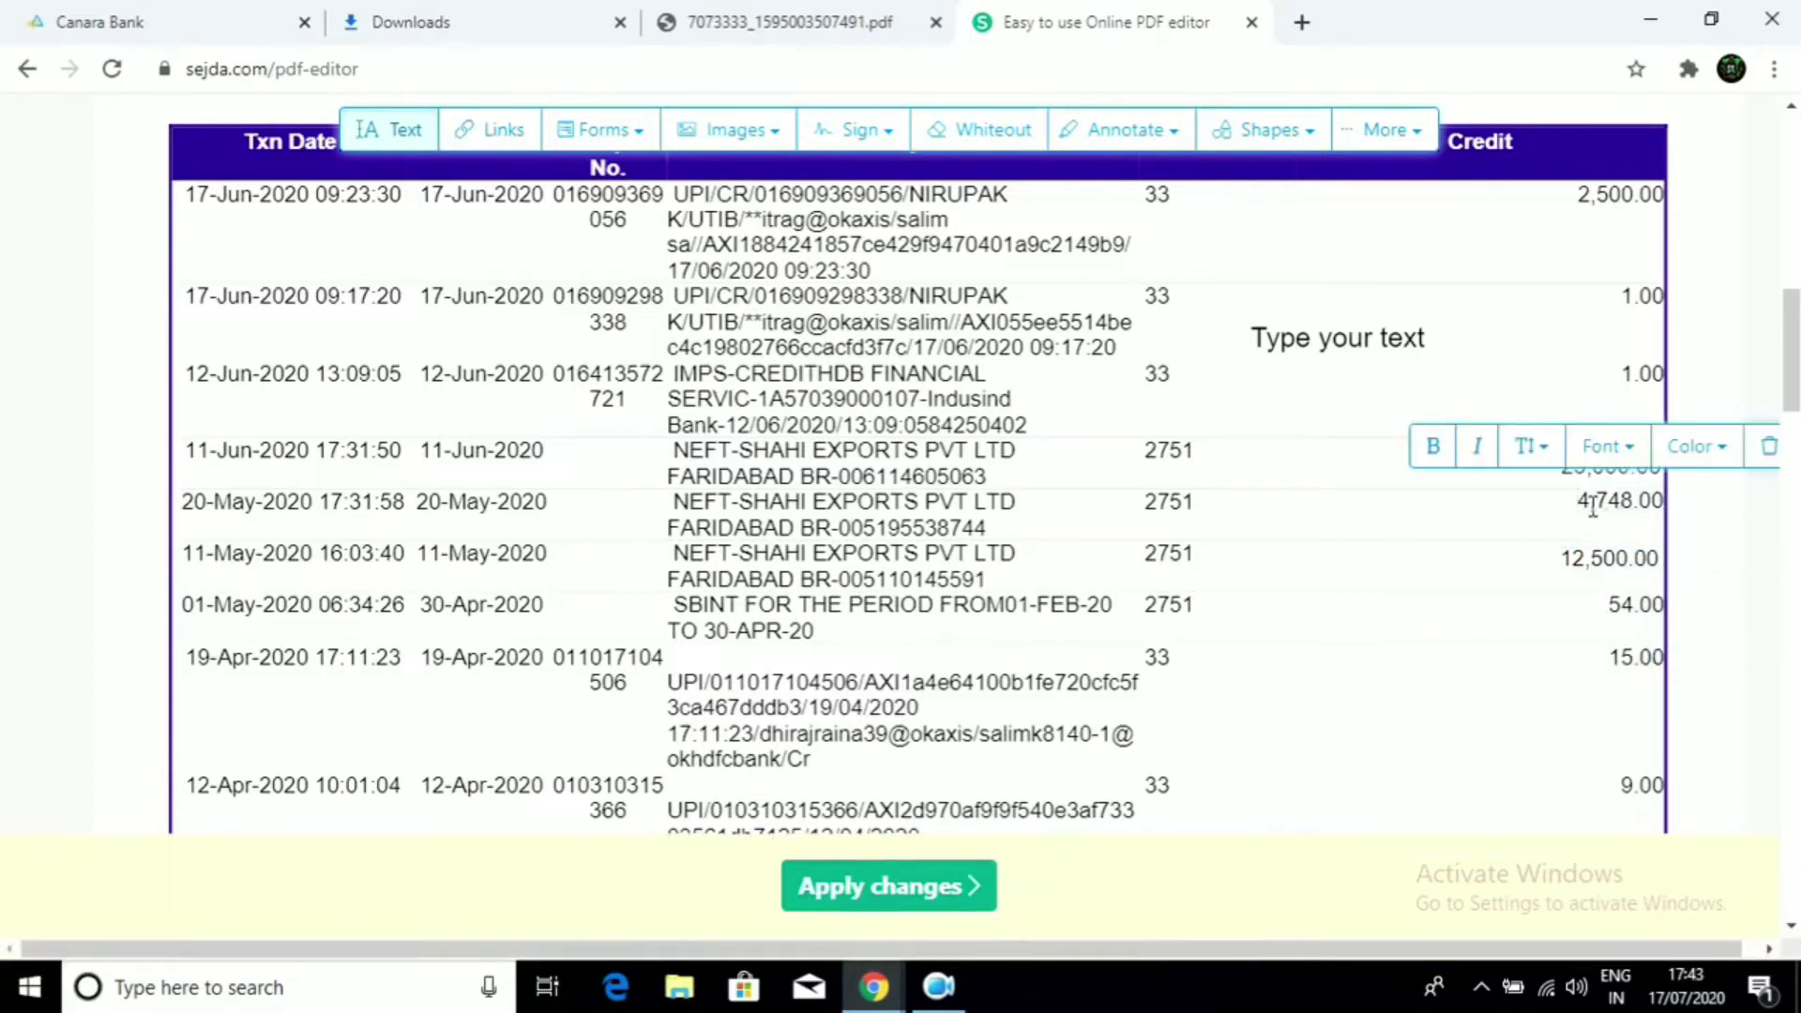
key(BackSpace)
text(12)
key(BackSpace)
key(BackSpace)
text(5)
key(Delete)
key(Delete)
text(00)
click(1450, 547)
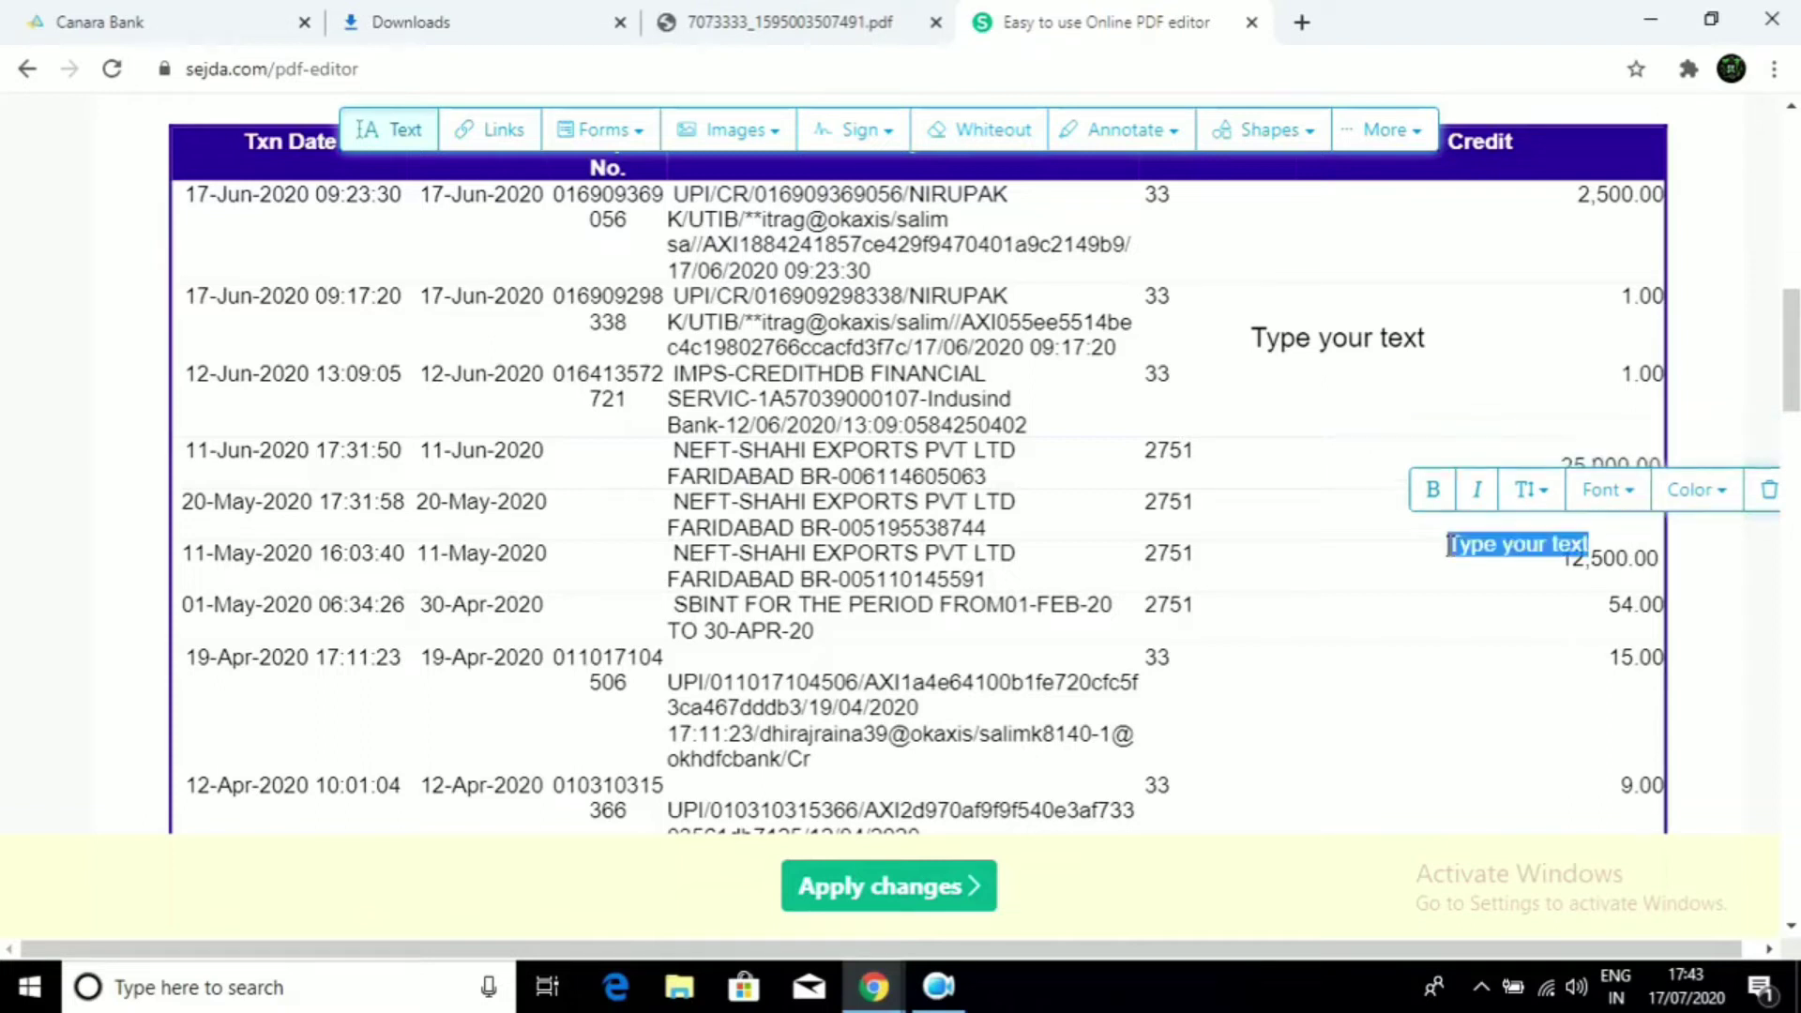
click(1770, 492)
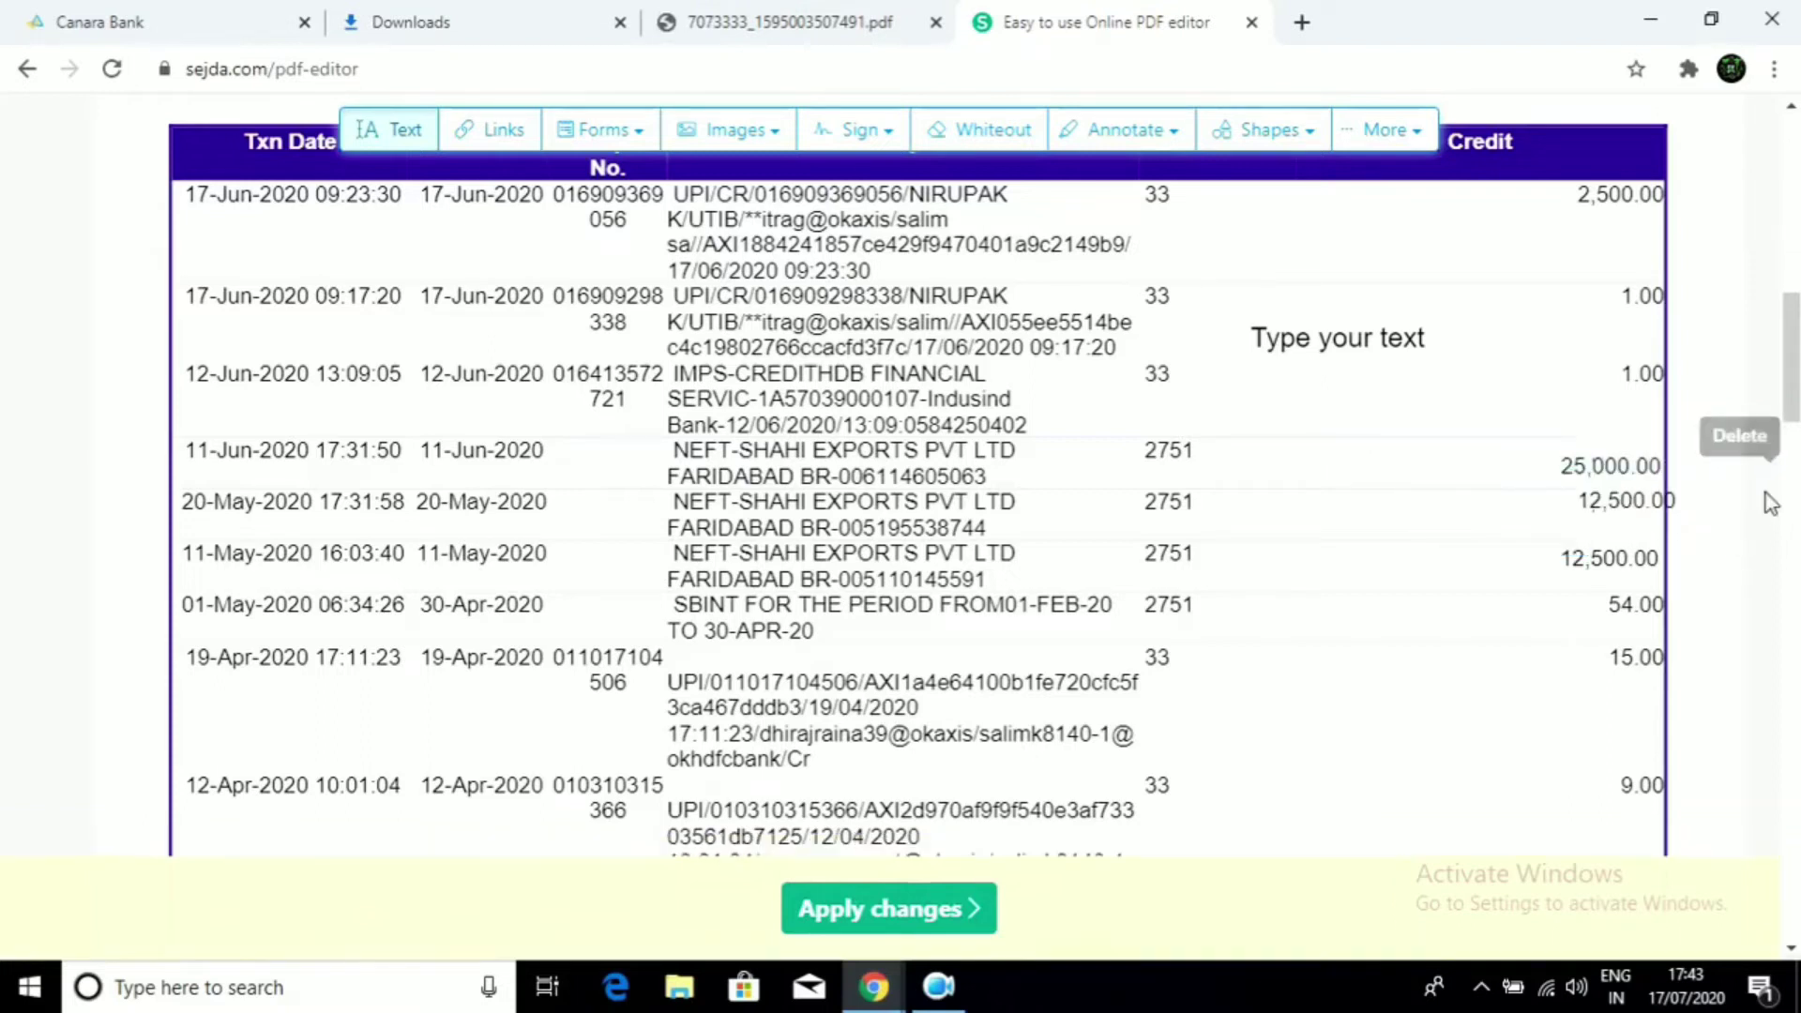
Align the 20-May-2020 credit amount with the amounts above and below it and delete the placeholders added near the 19-Apr-2020 row
drag(1648, 506, 1629, 507)
click(1430, 692)
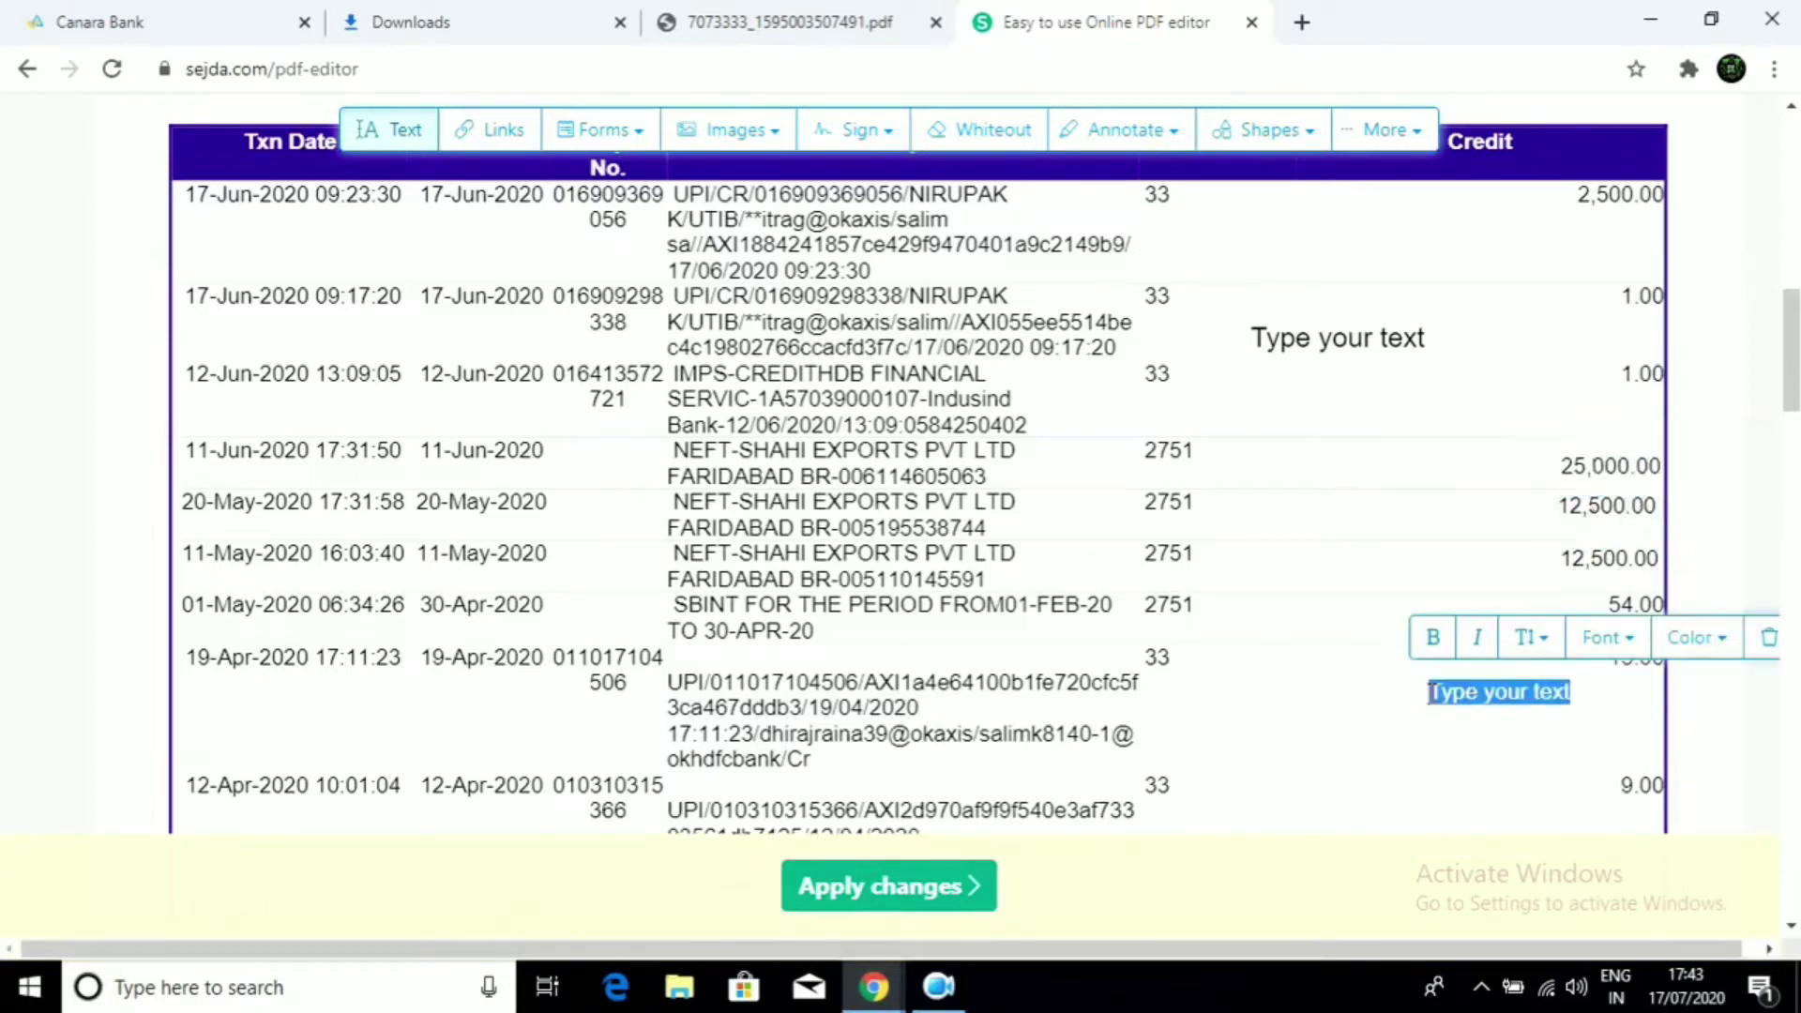
click(1770, 639)
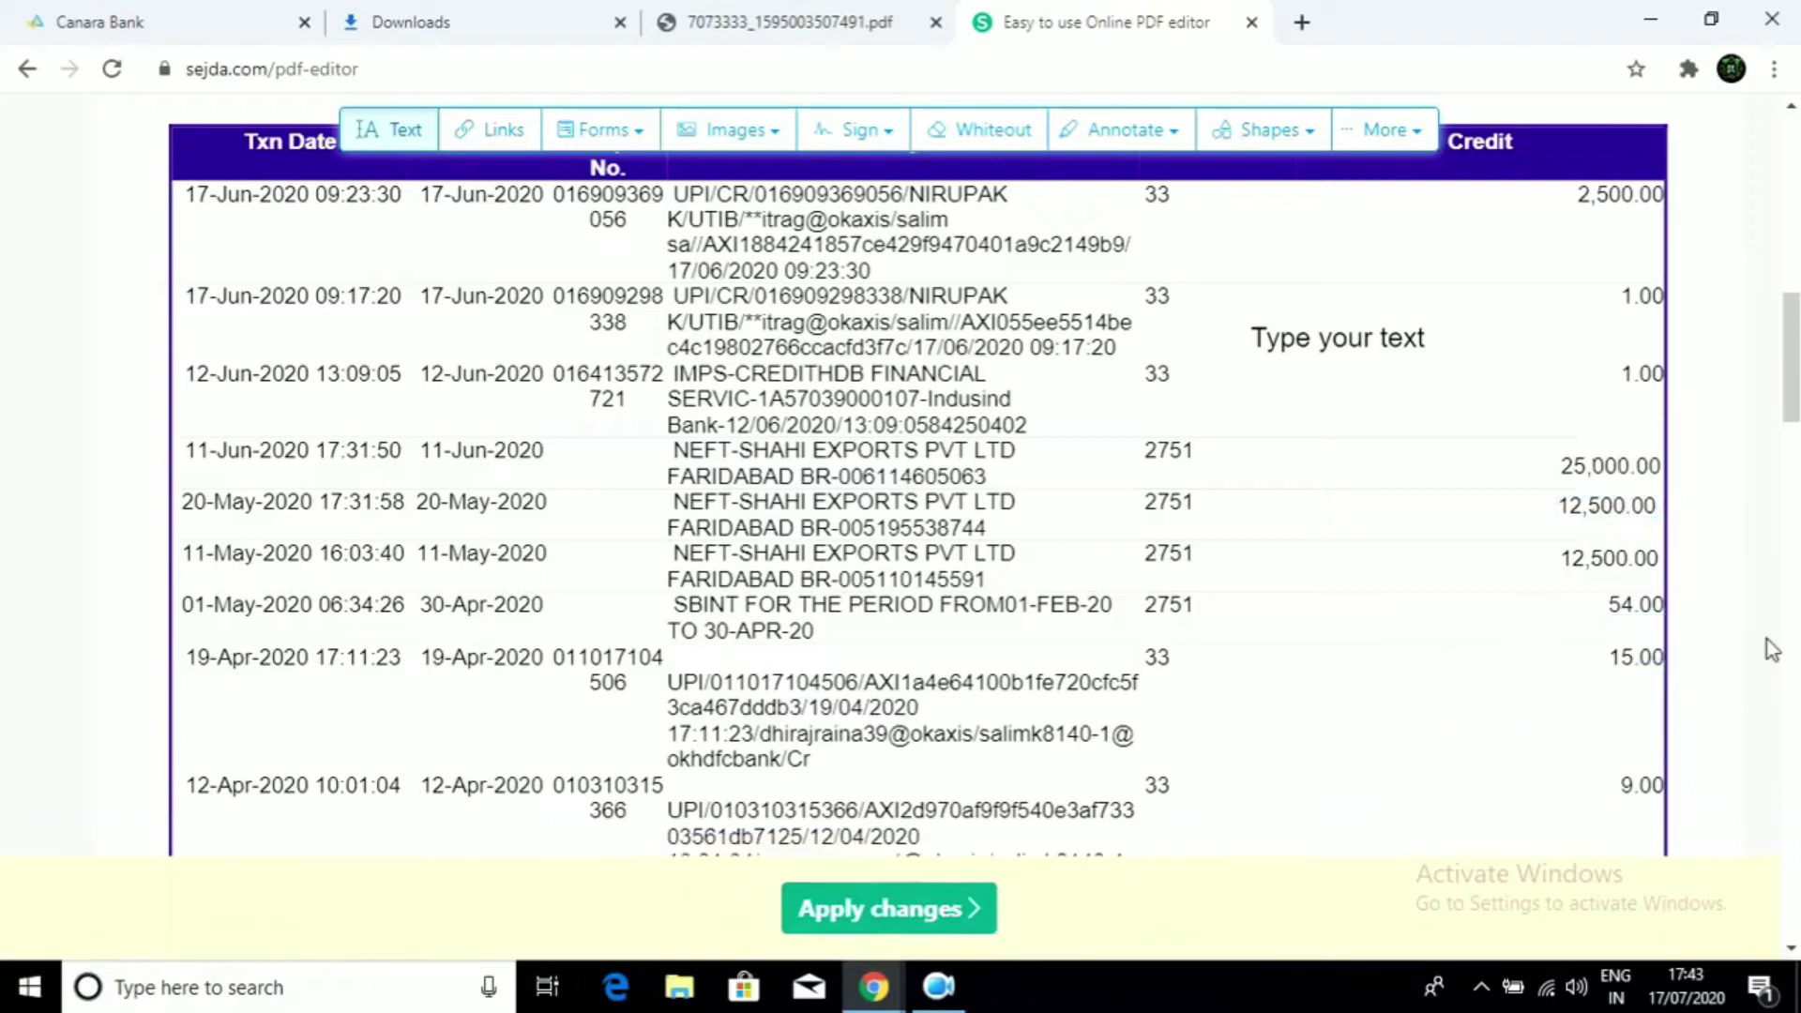
drag(1596, 505, 1596, 508)
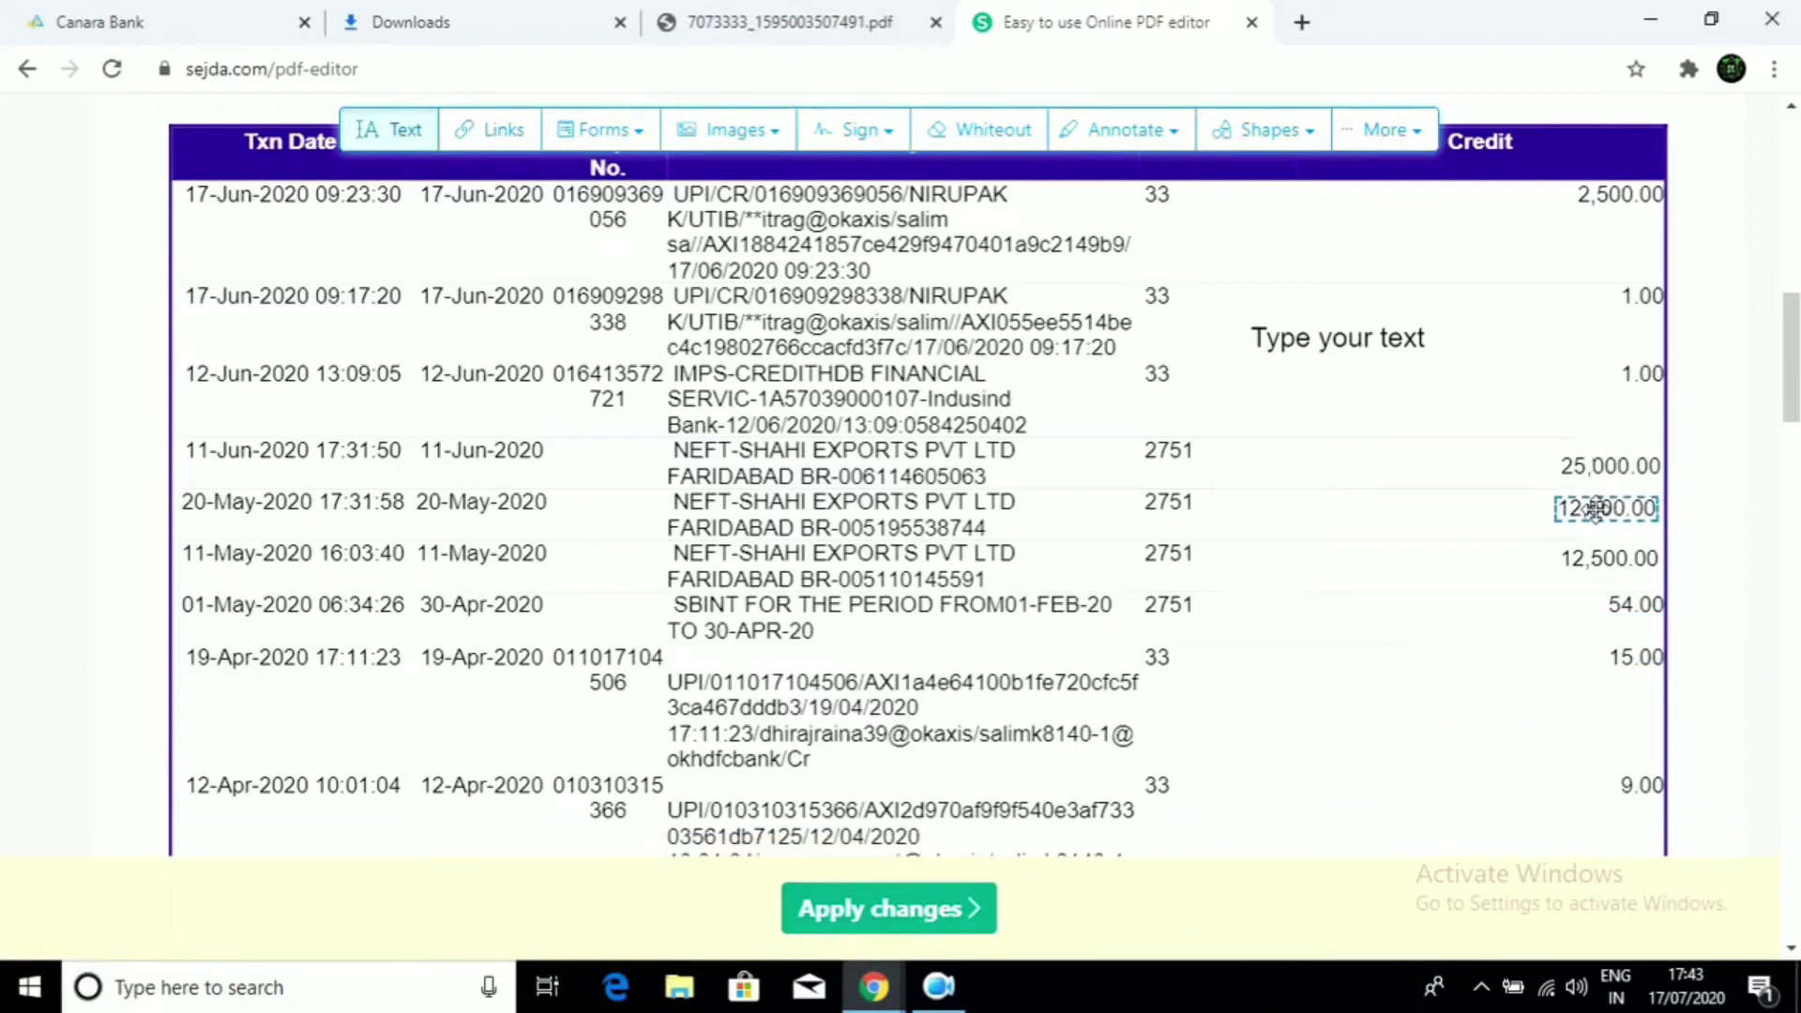
click(1494, 686)
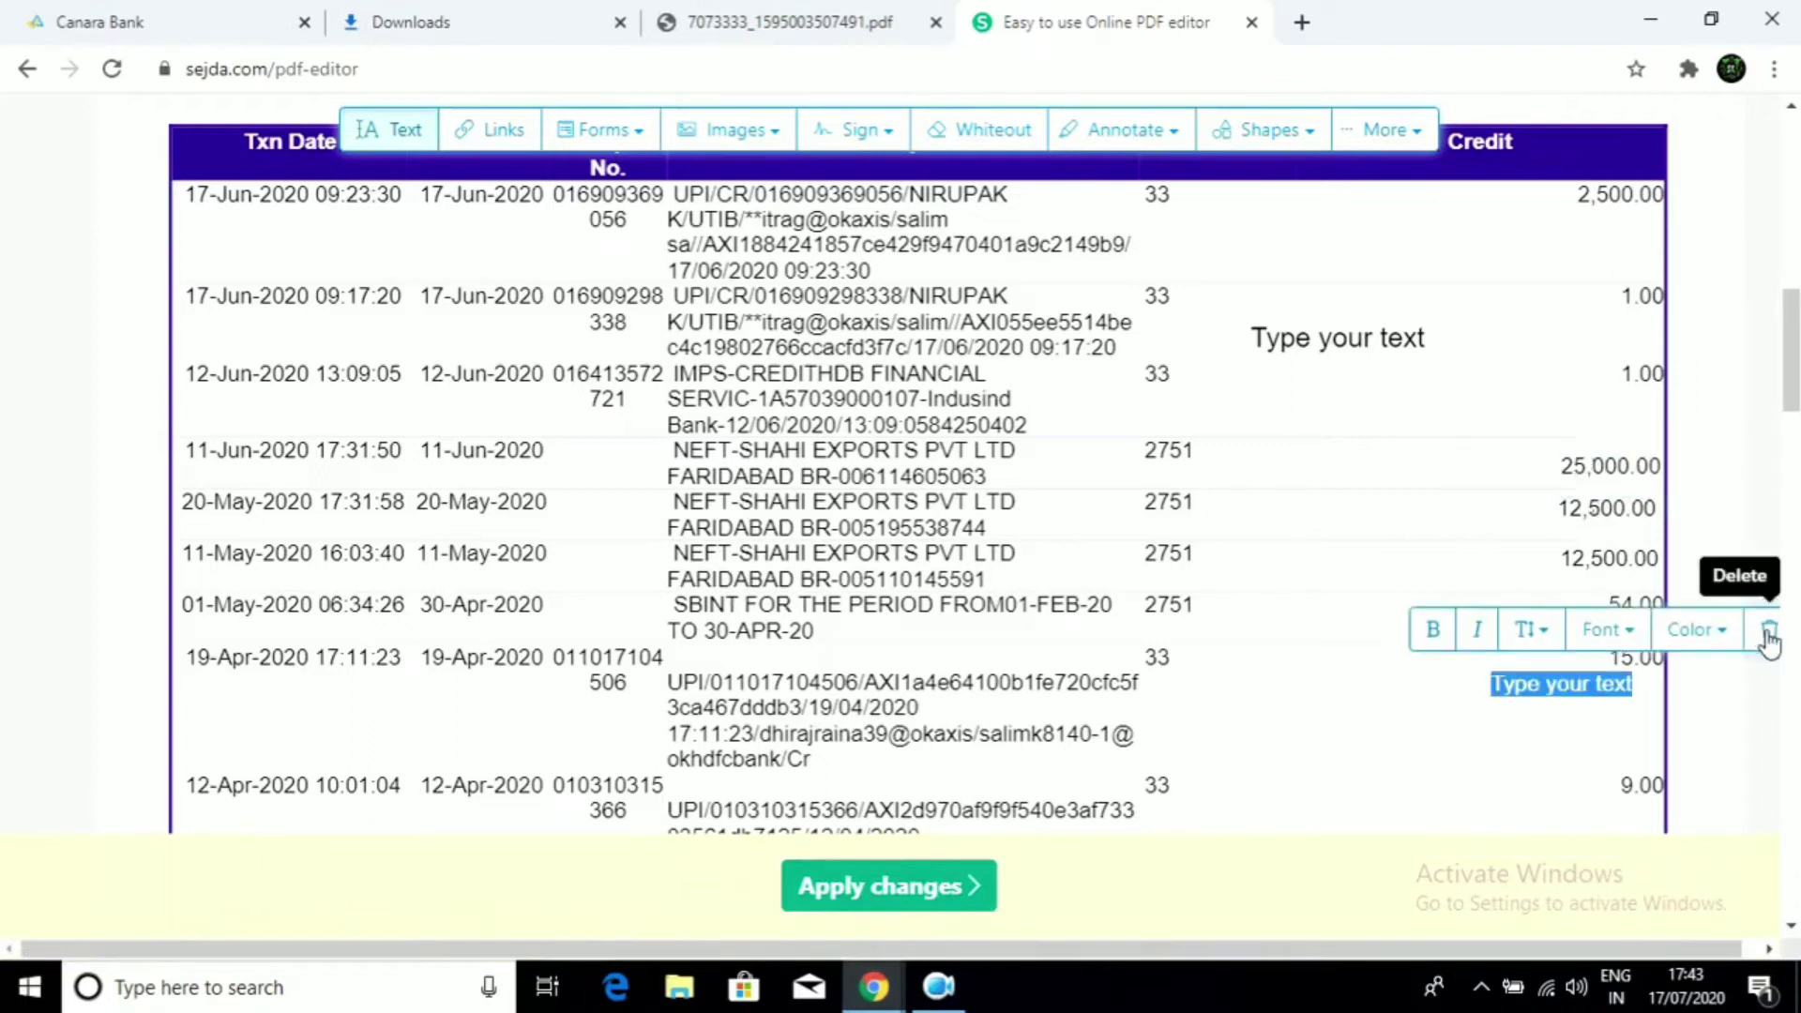
click(1770, 629)
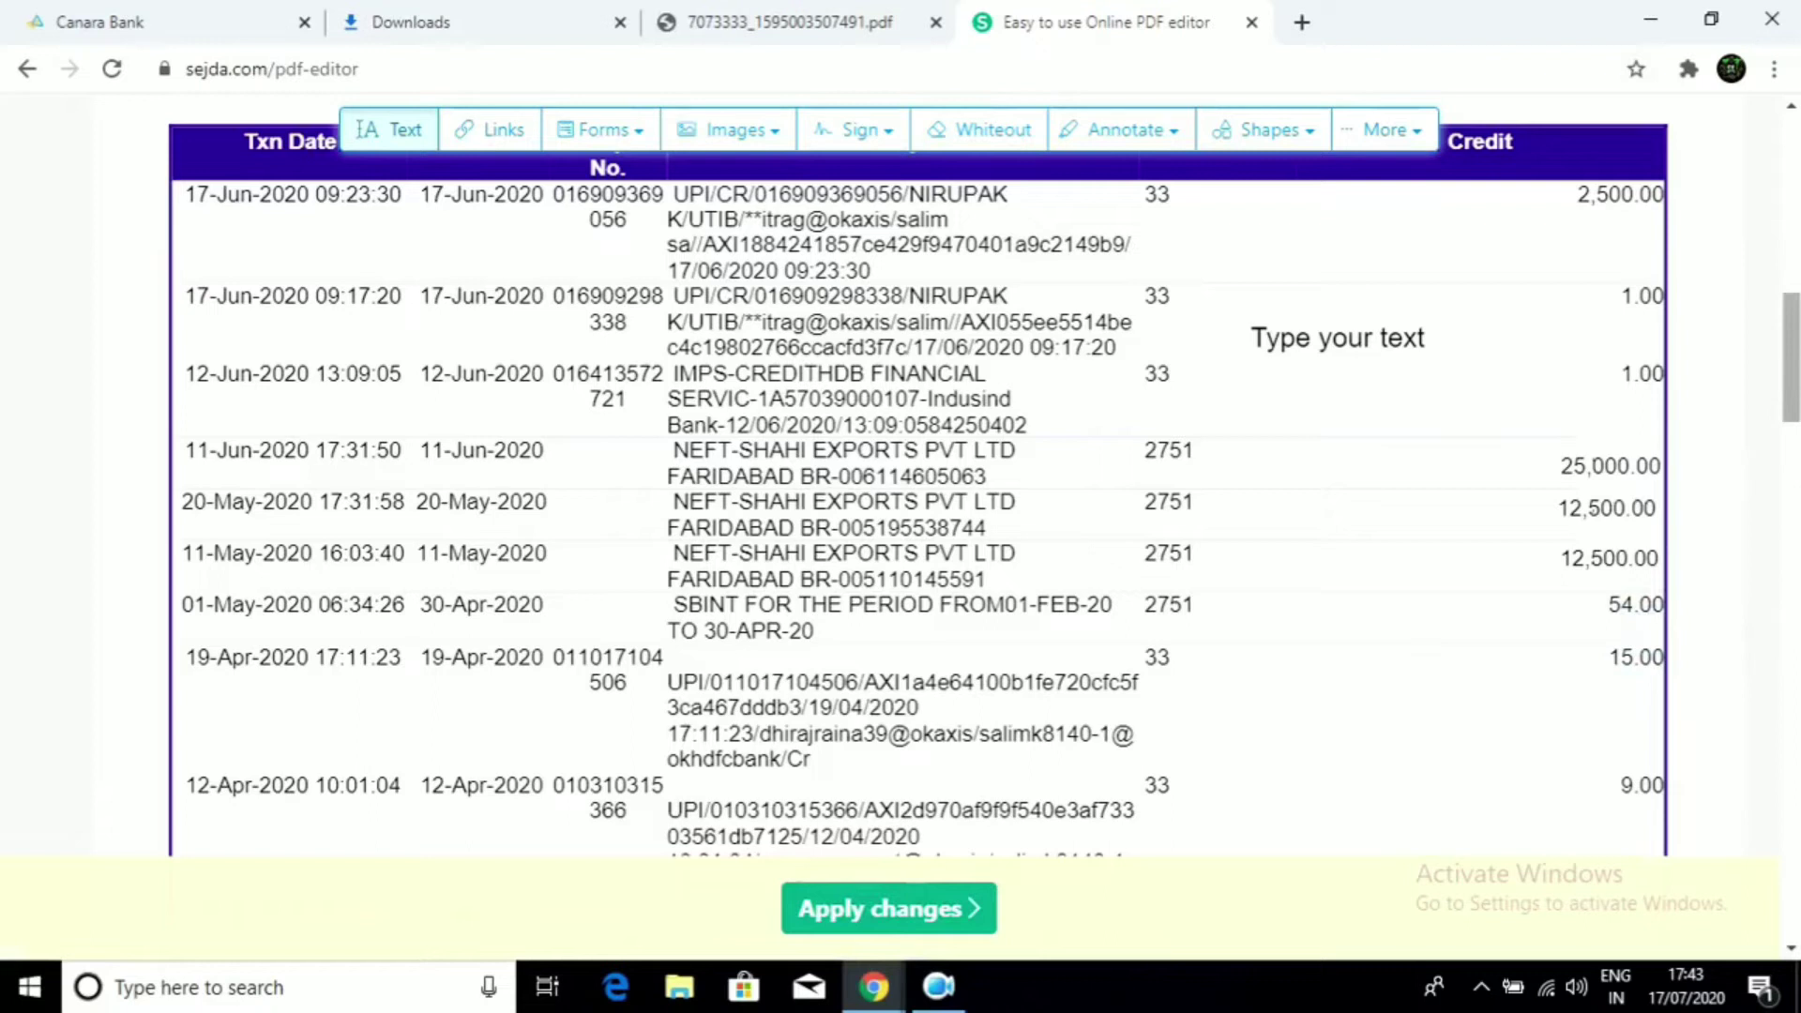
Change the credit amount of the 07-Apr-2020 16:34:18 transaction to 25,000.00 and delete the placeholder added below it
drag(1794, 403, 1795, 487)
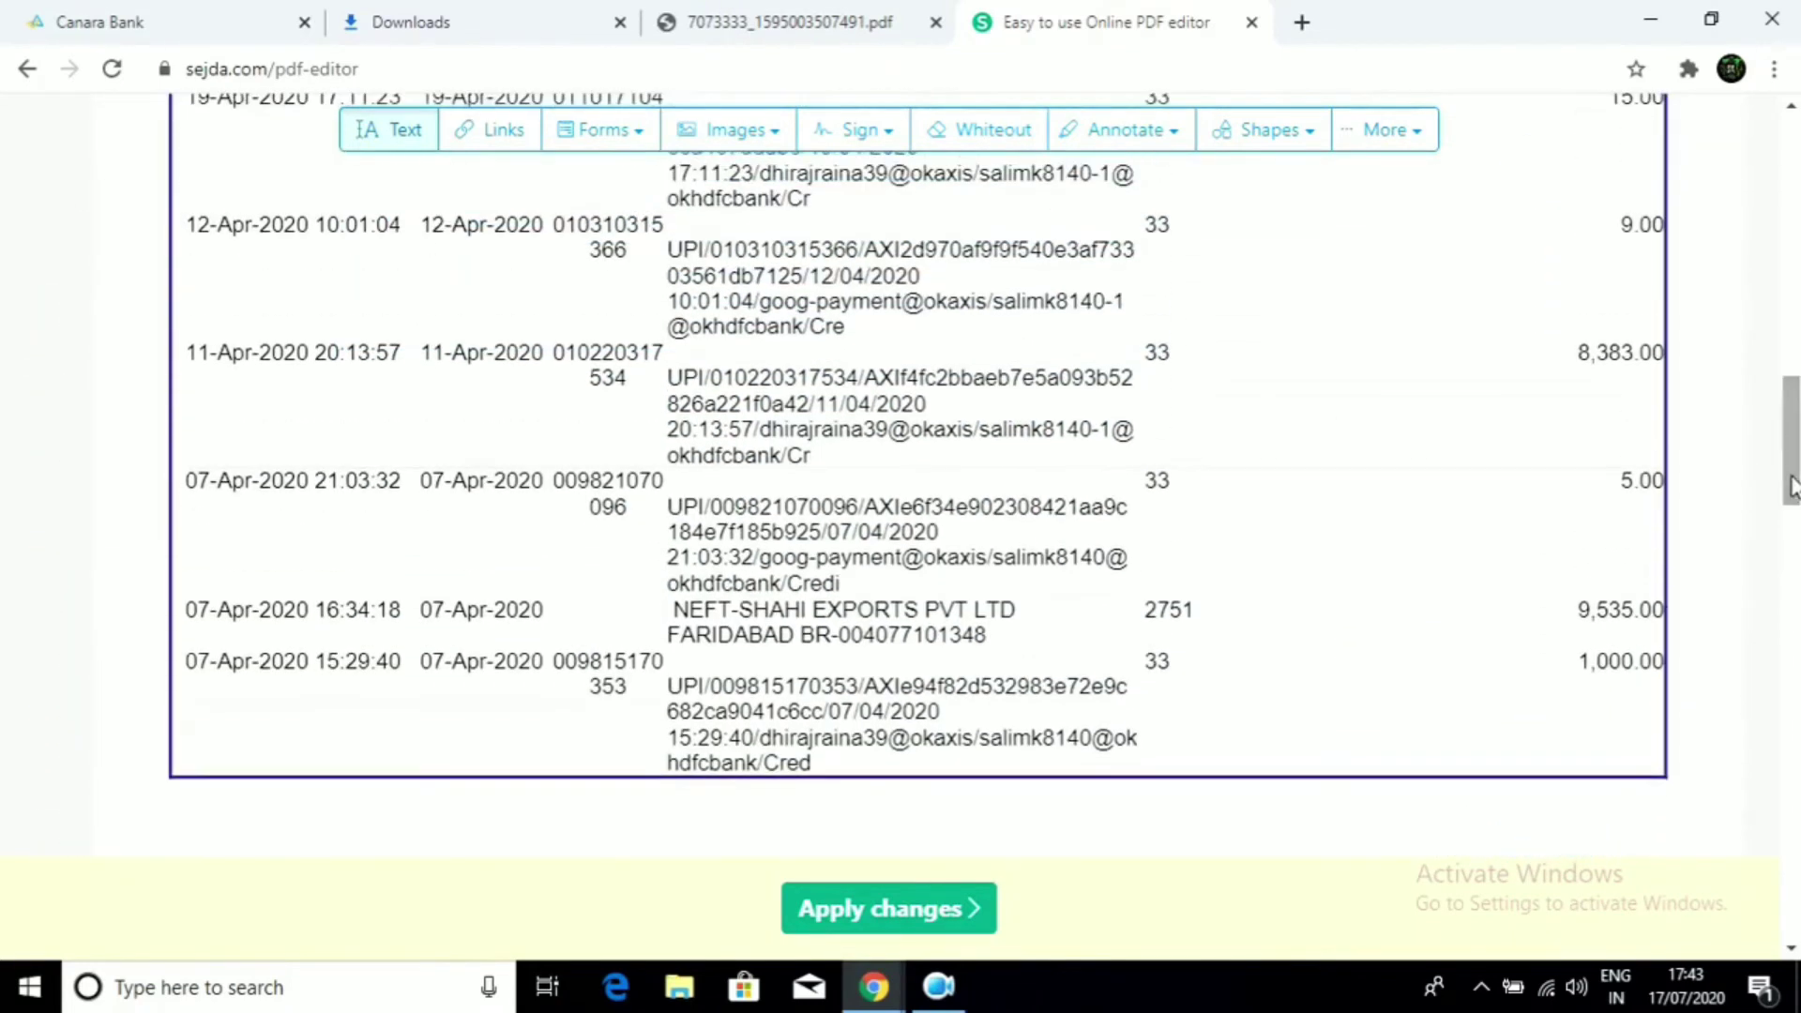
click(1590, 612)
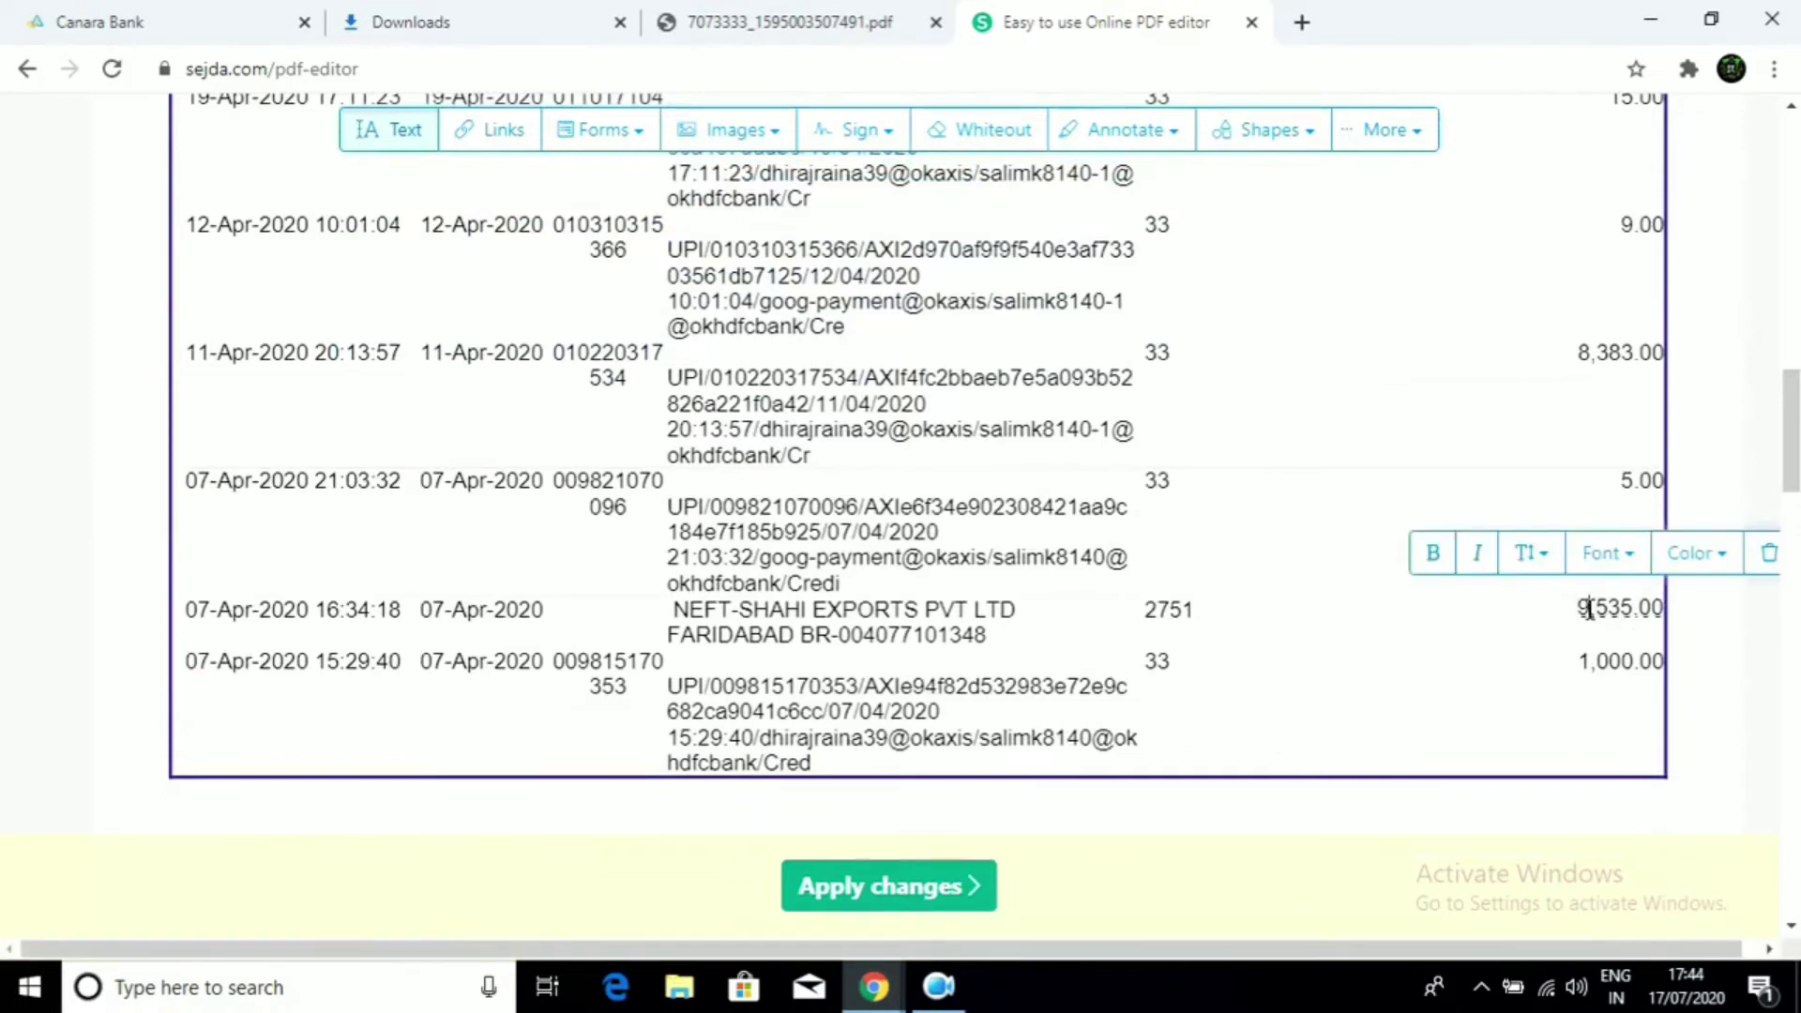
key(BackSpace)
key(BackSpace)
text(25)
key(Delete)
key(Delete)
key(Delete)
key(Delete)
text(.00)
text(0)
click(1426, 643)
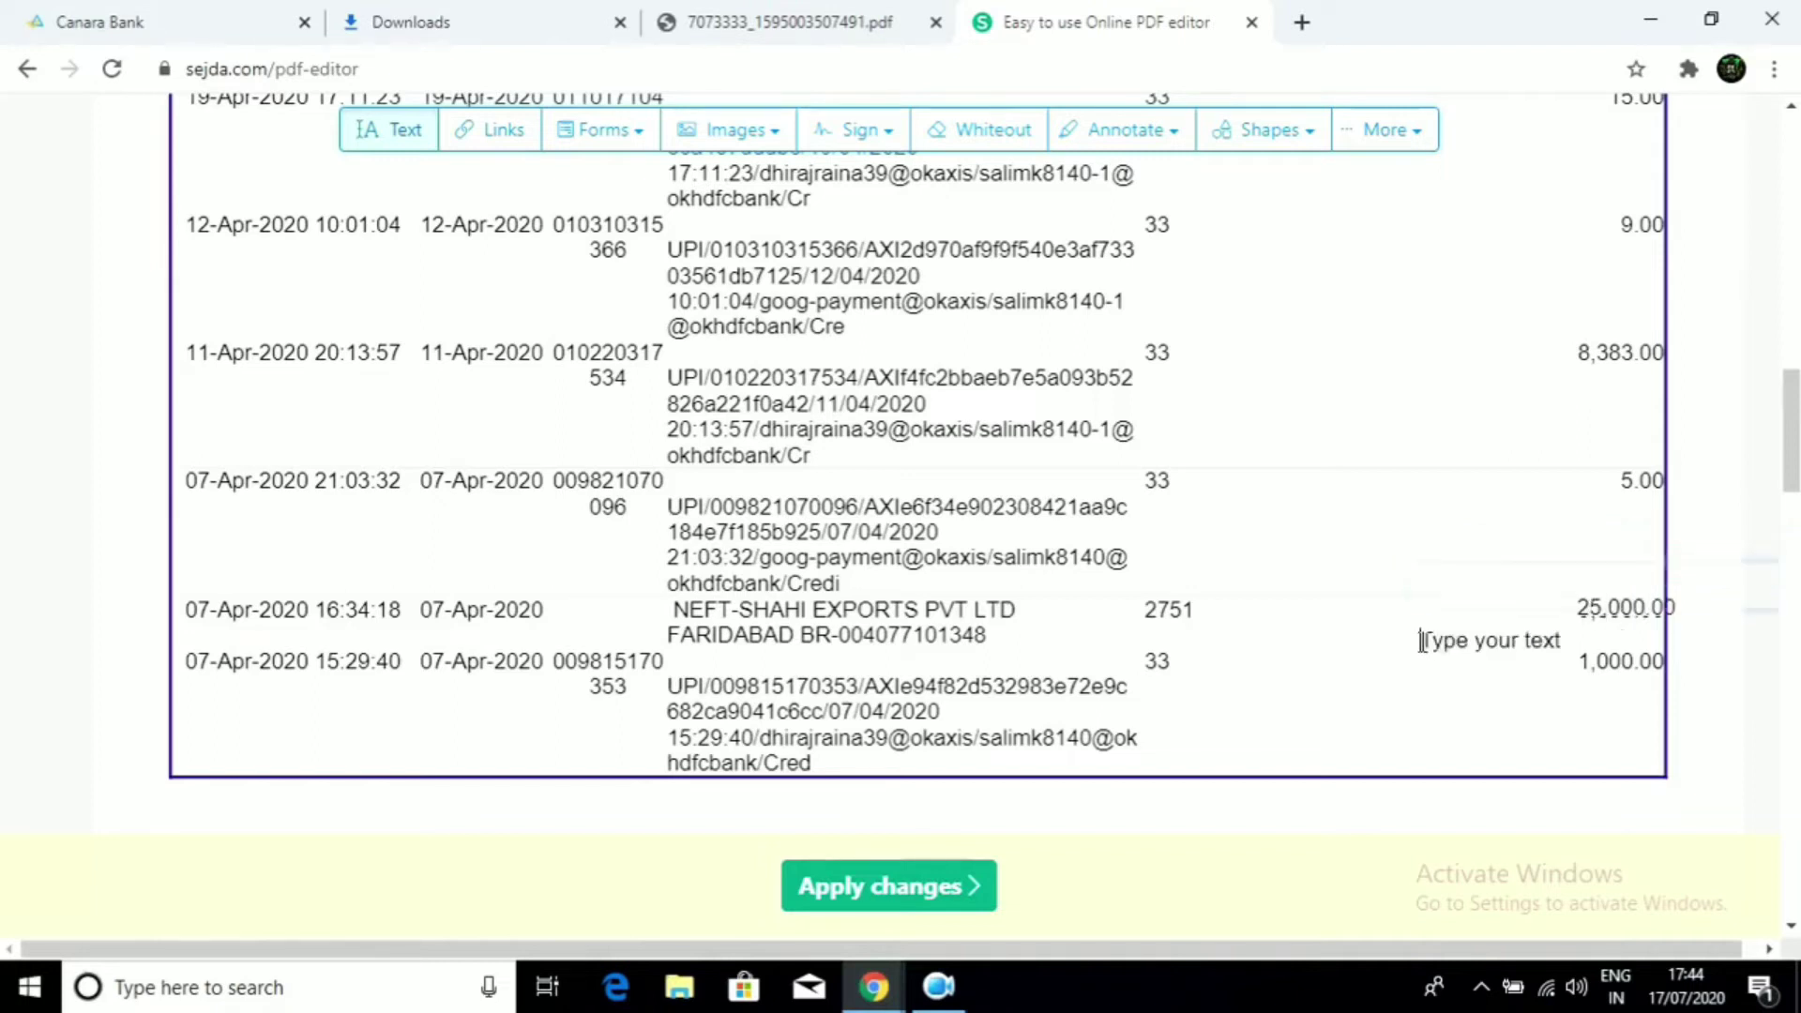
click(1763, 585)
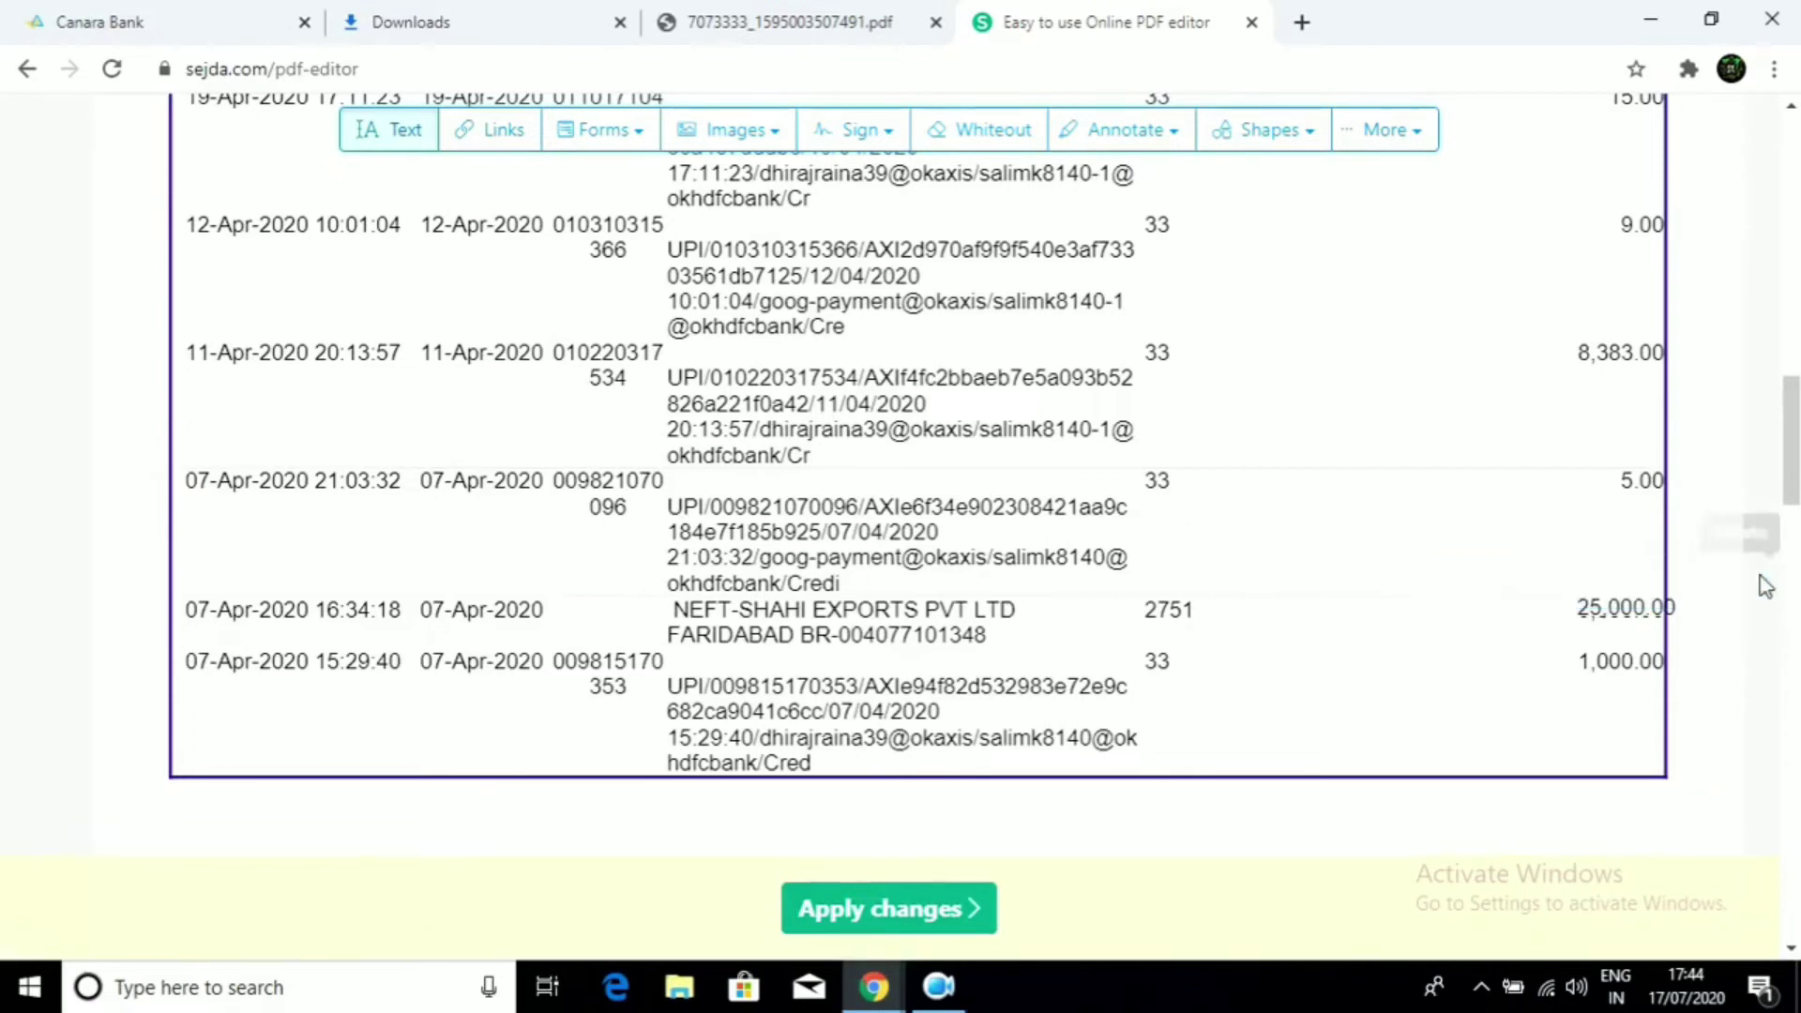
Align the 07-Apr-2020 row's 25,000.00 with the right end of the Credit column and delete the placeholder added below the table's last amount
drag(1673, 611, 1642, 624)
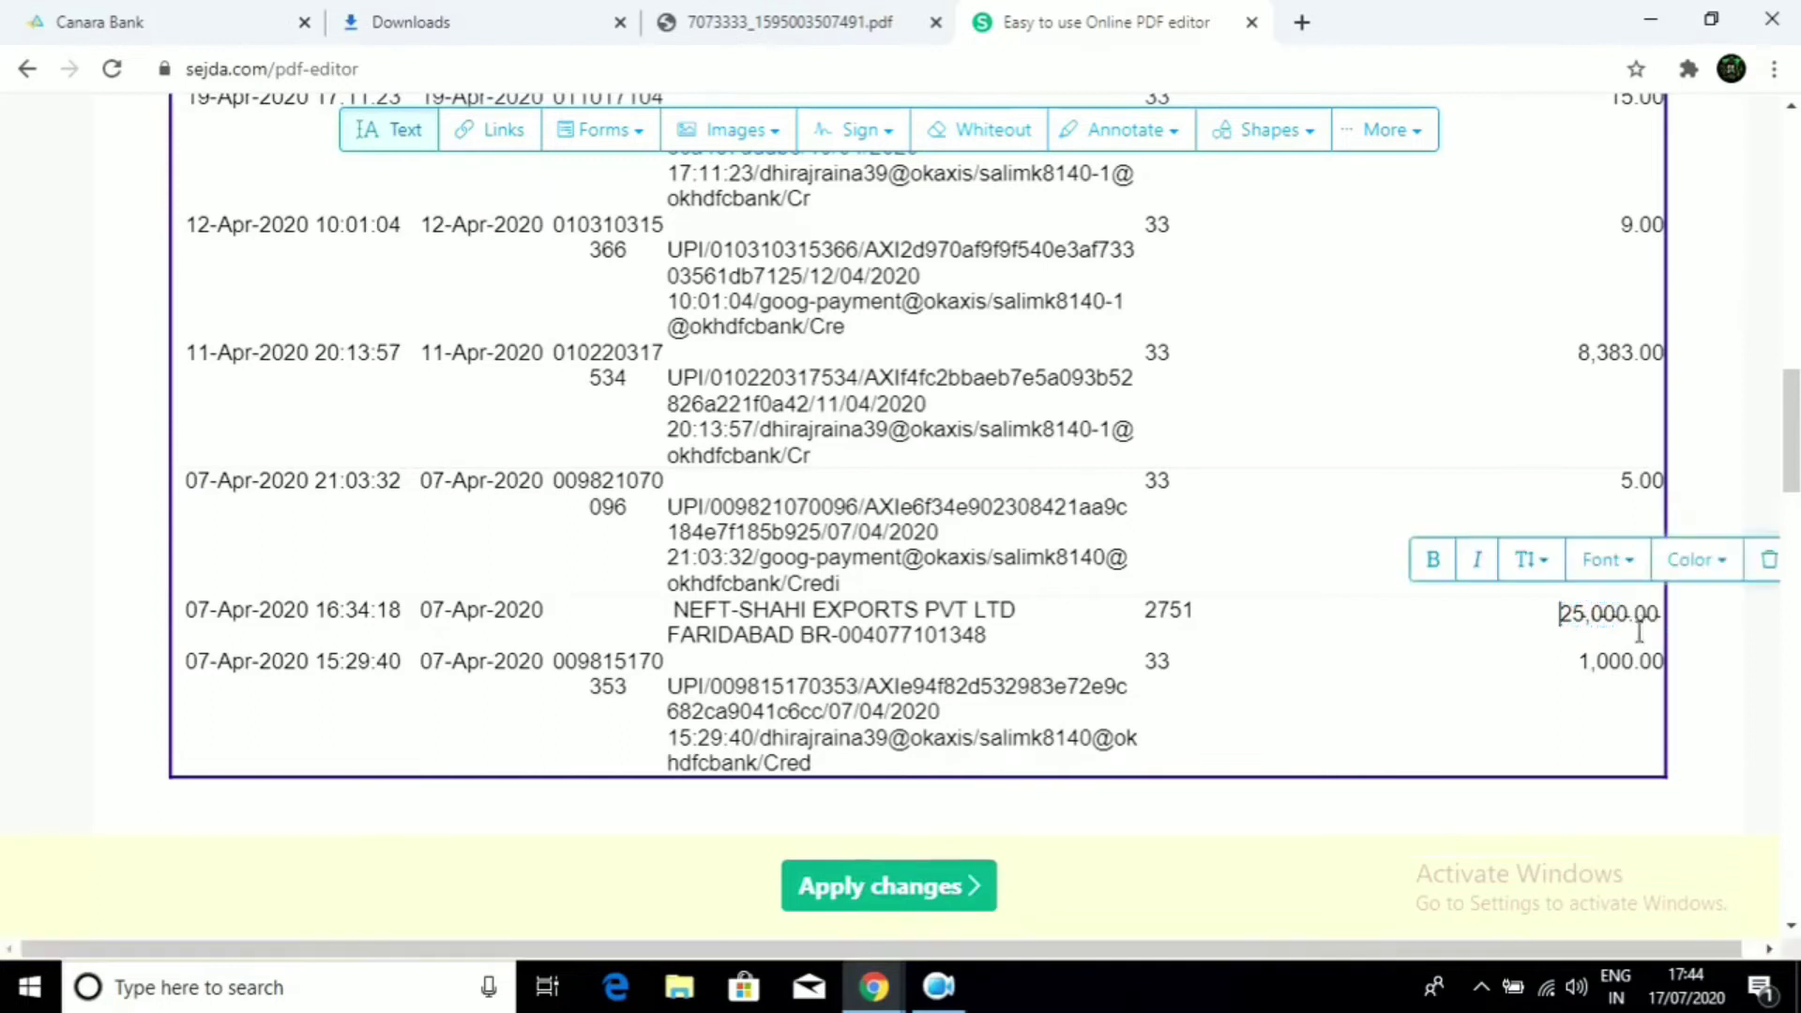
click(1504, 722)
click(1769, 669)
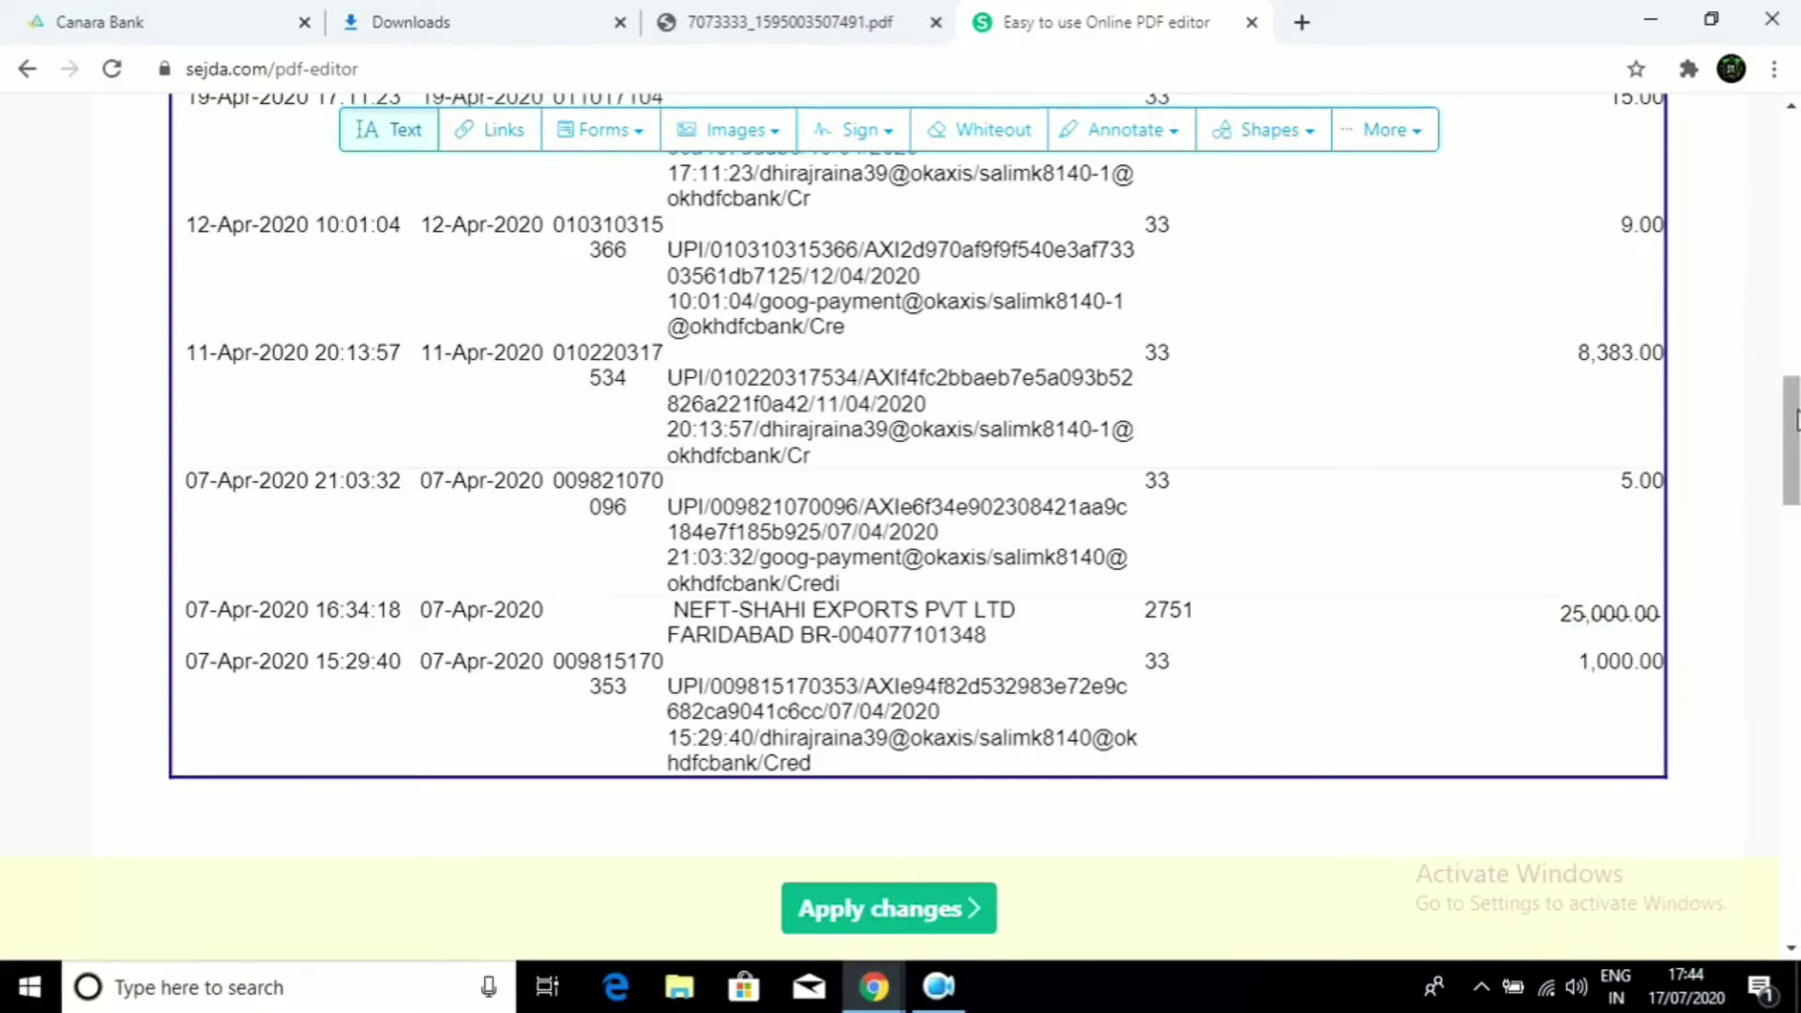
Align the 20-May-2020 row's 12,500.00 with the right edge of the Credit column and delete the placeholder added beside it
scroll(1792, 424, down, 10)
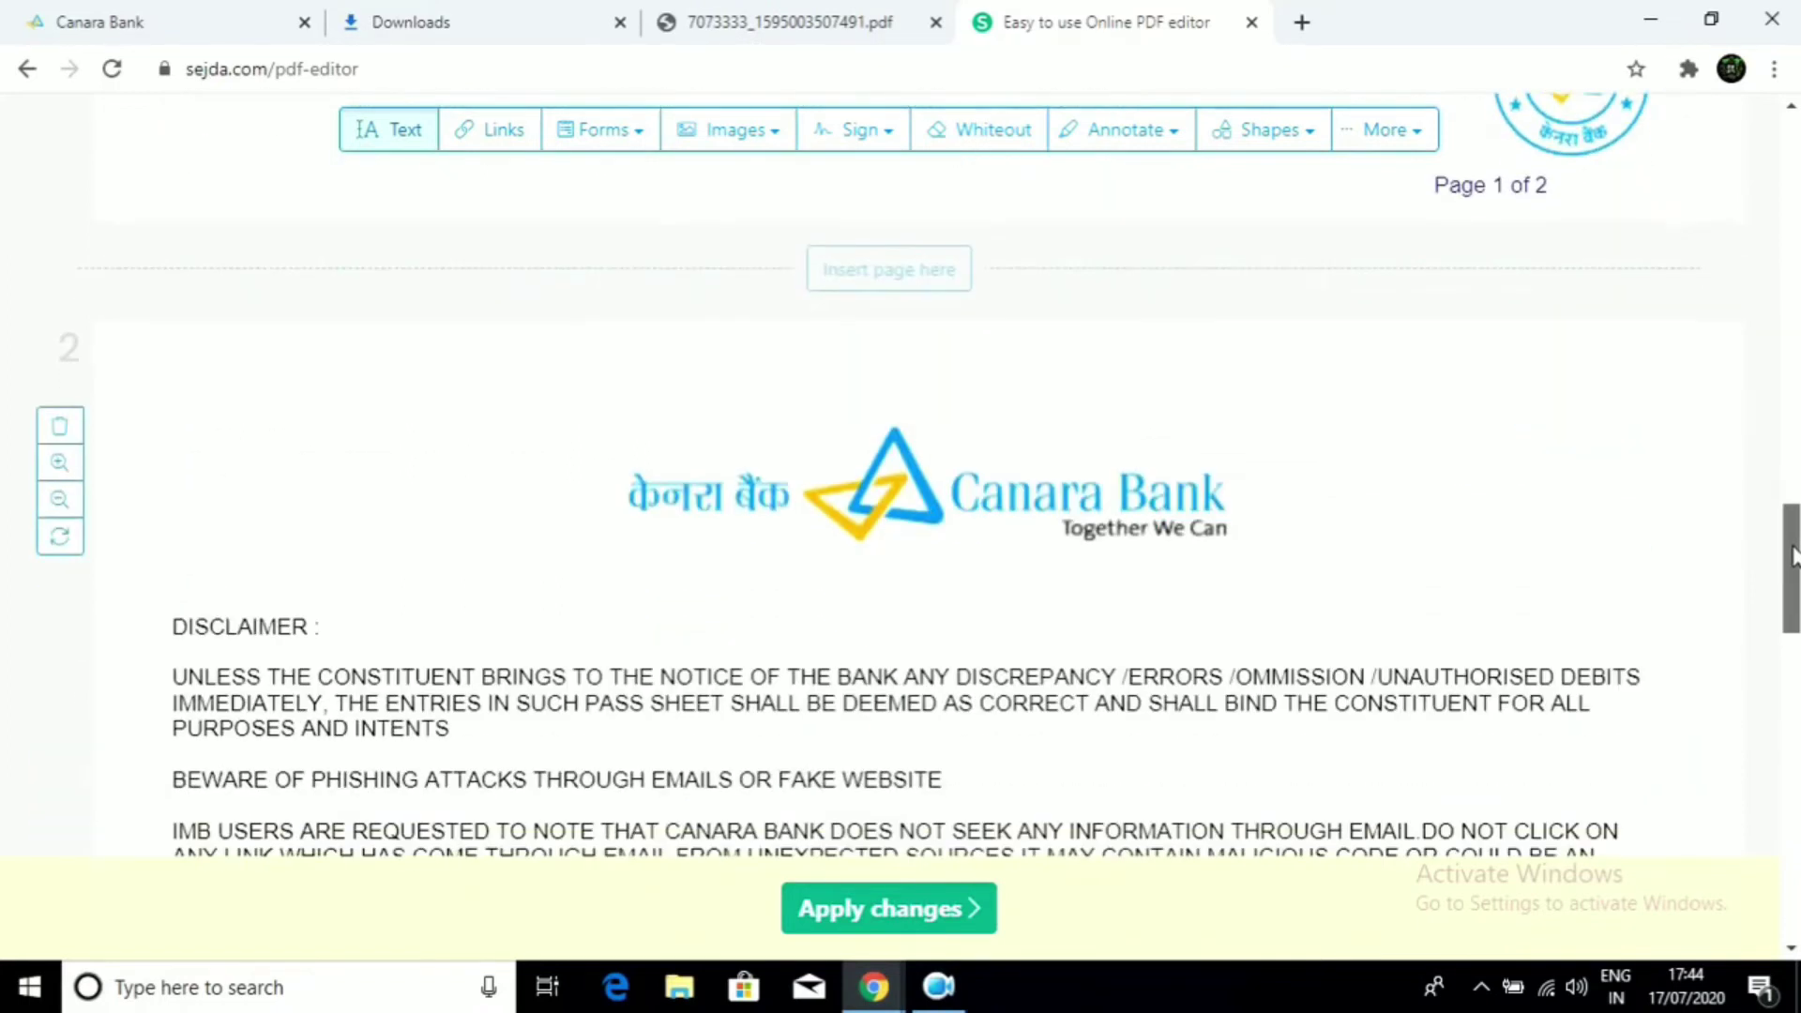
key(Home)
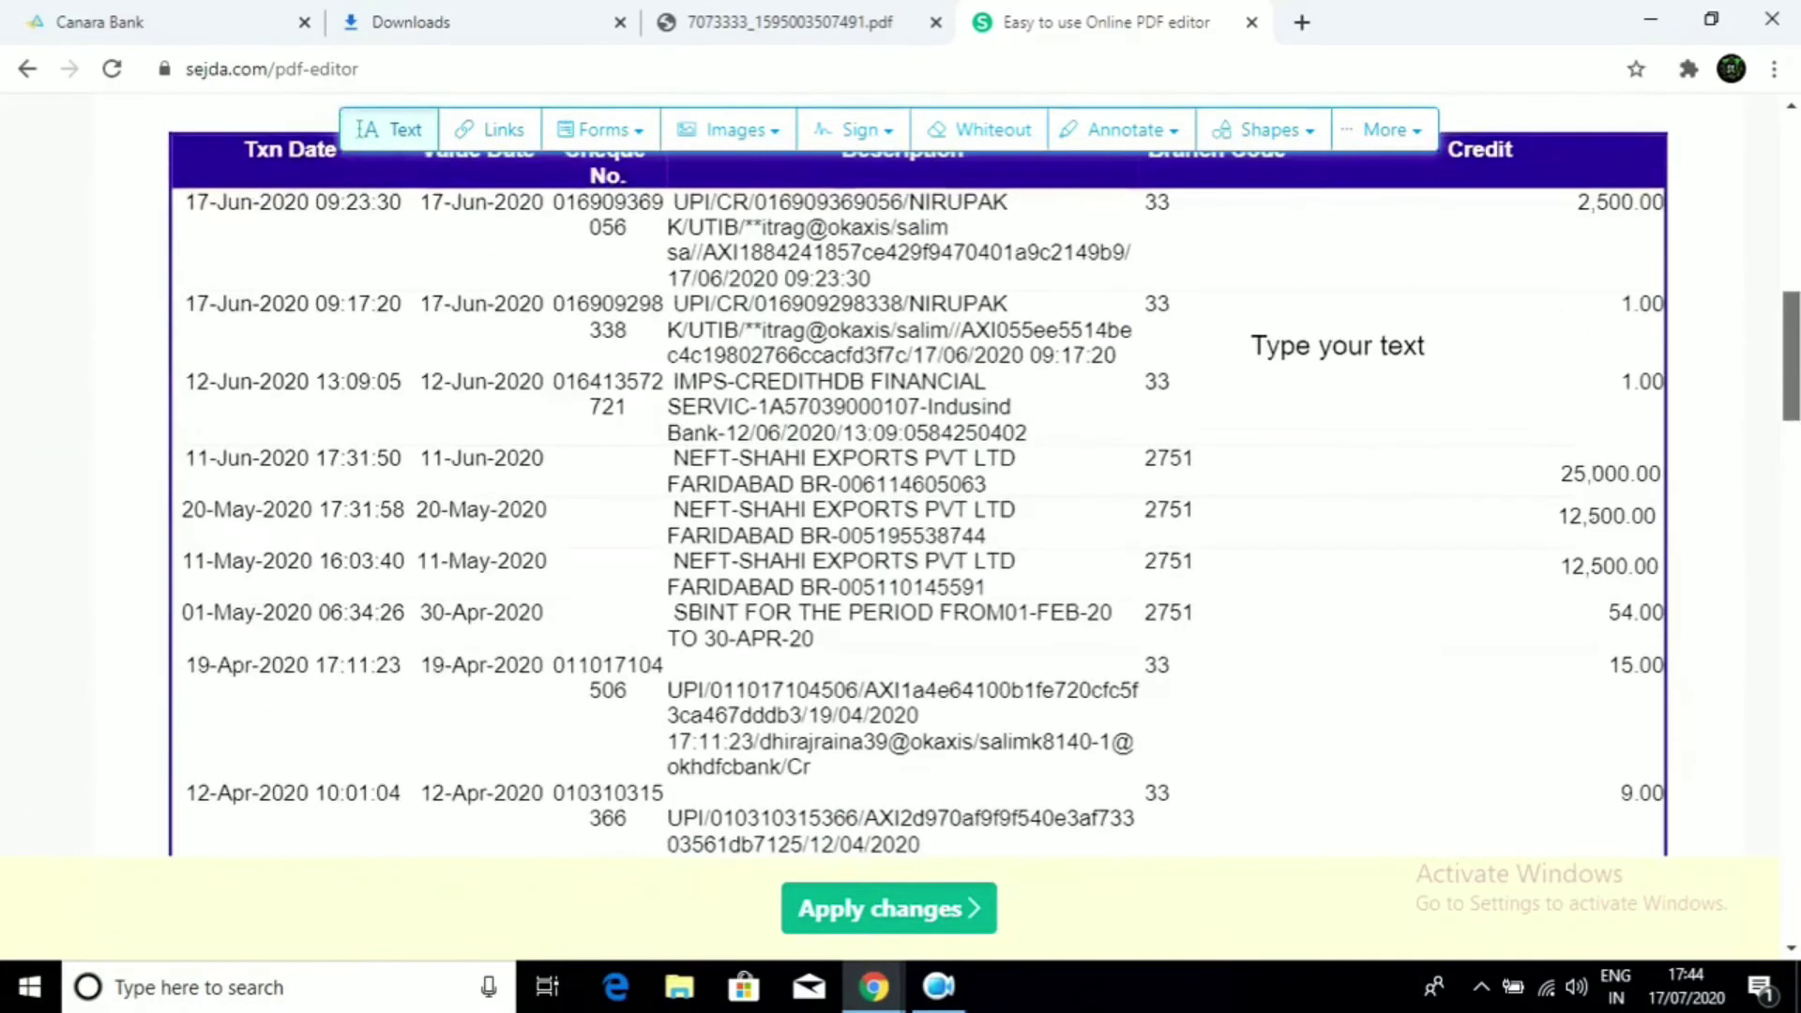
scroll(918, 483, down, 5)
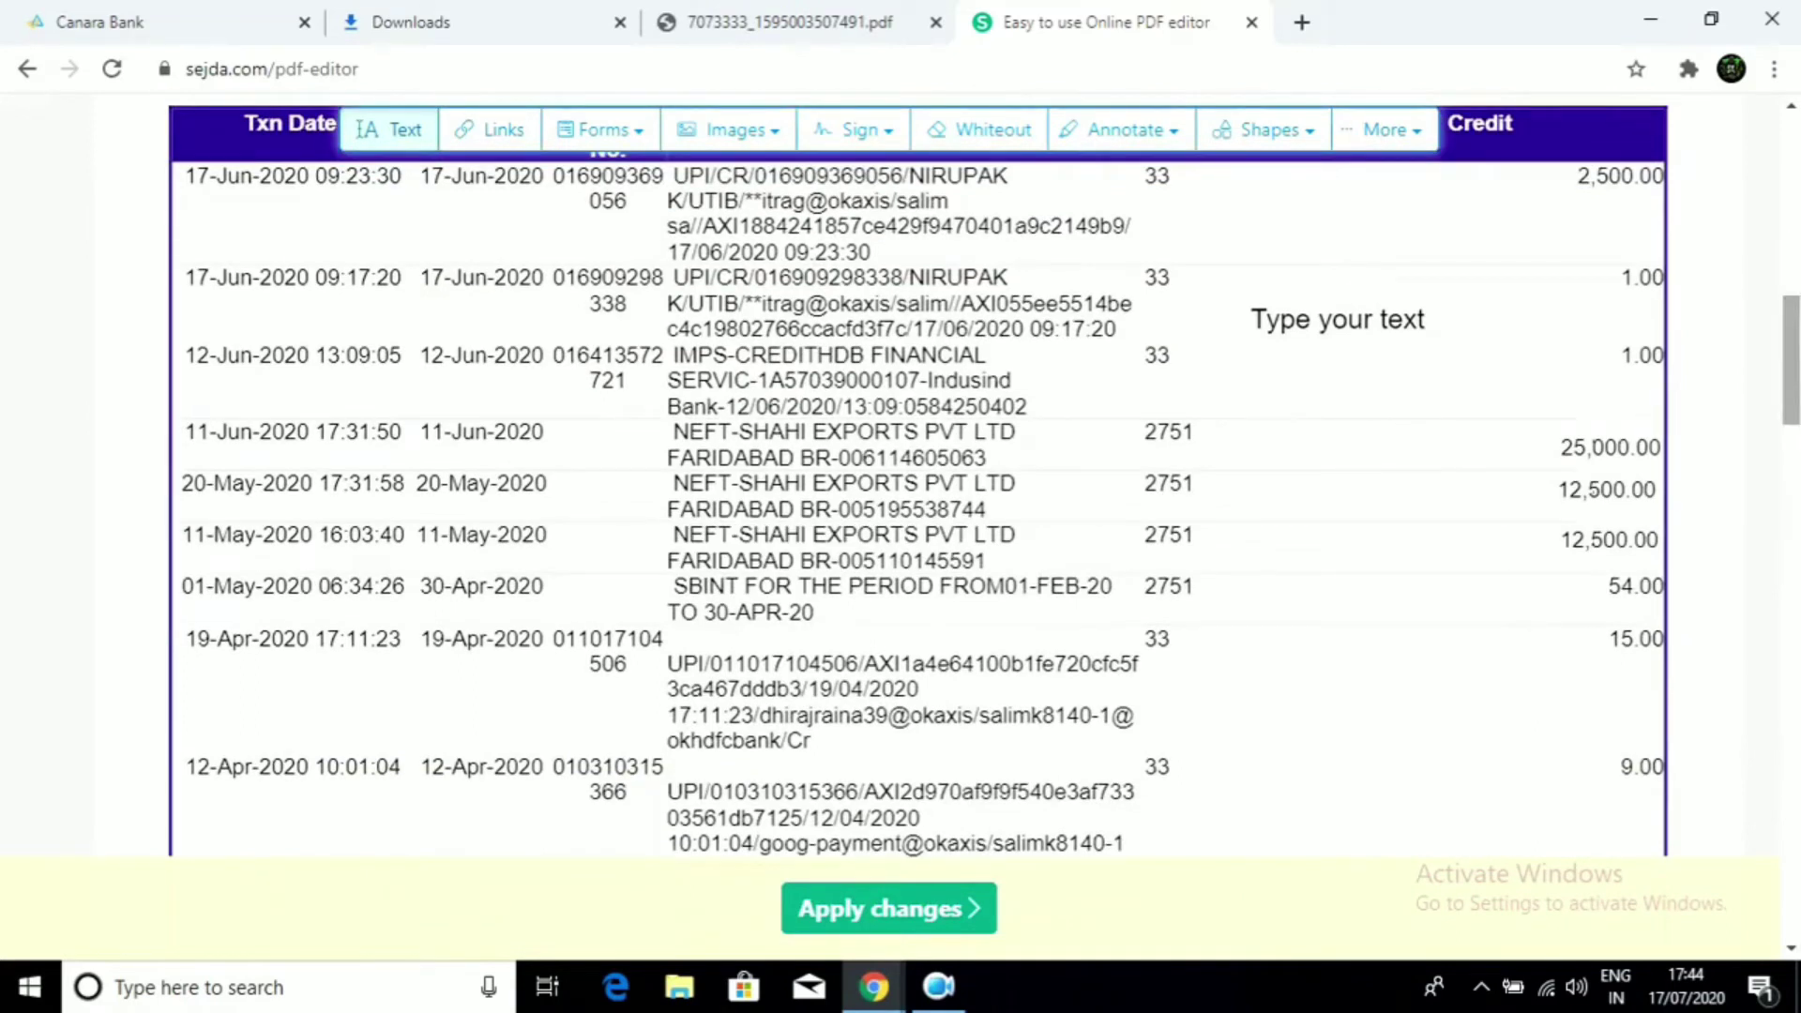
click(1616, 495)
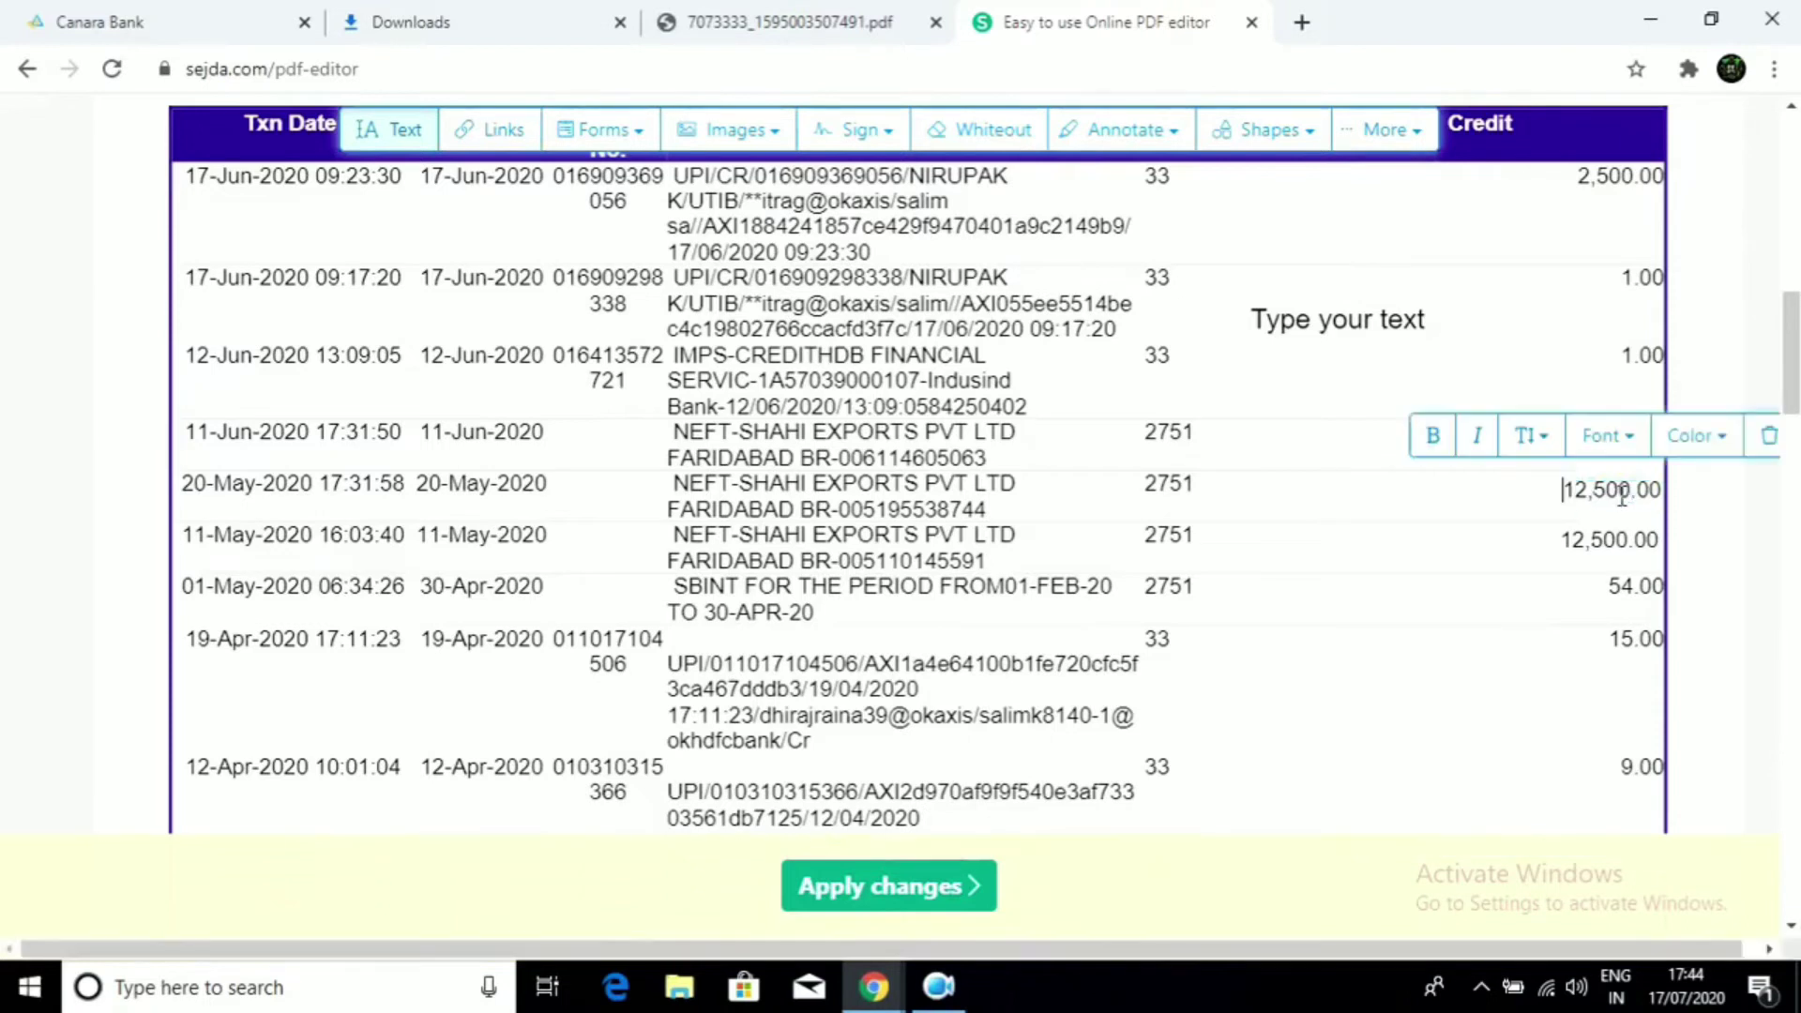
click(1703, 509)
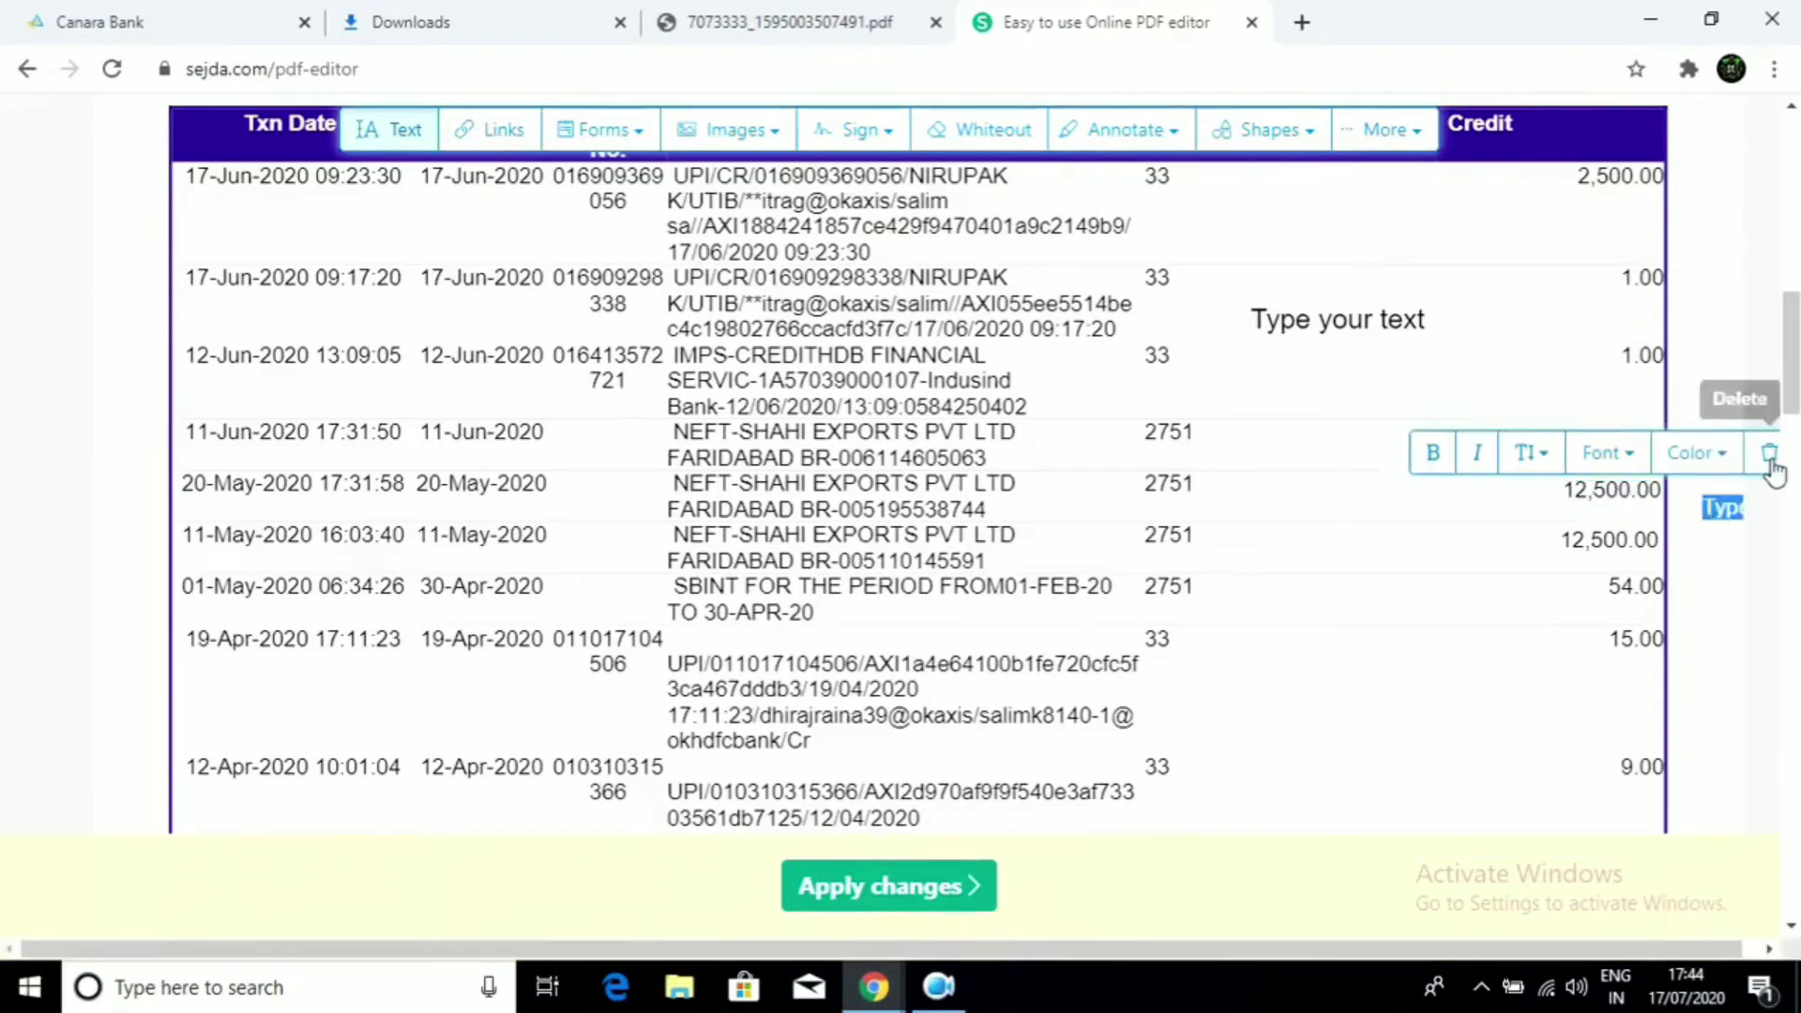
click(1771, 465)
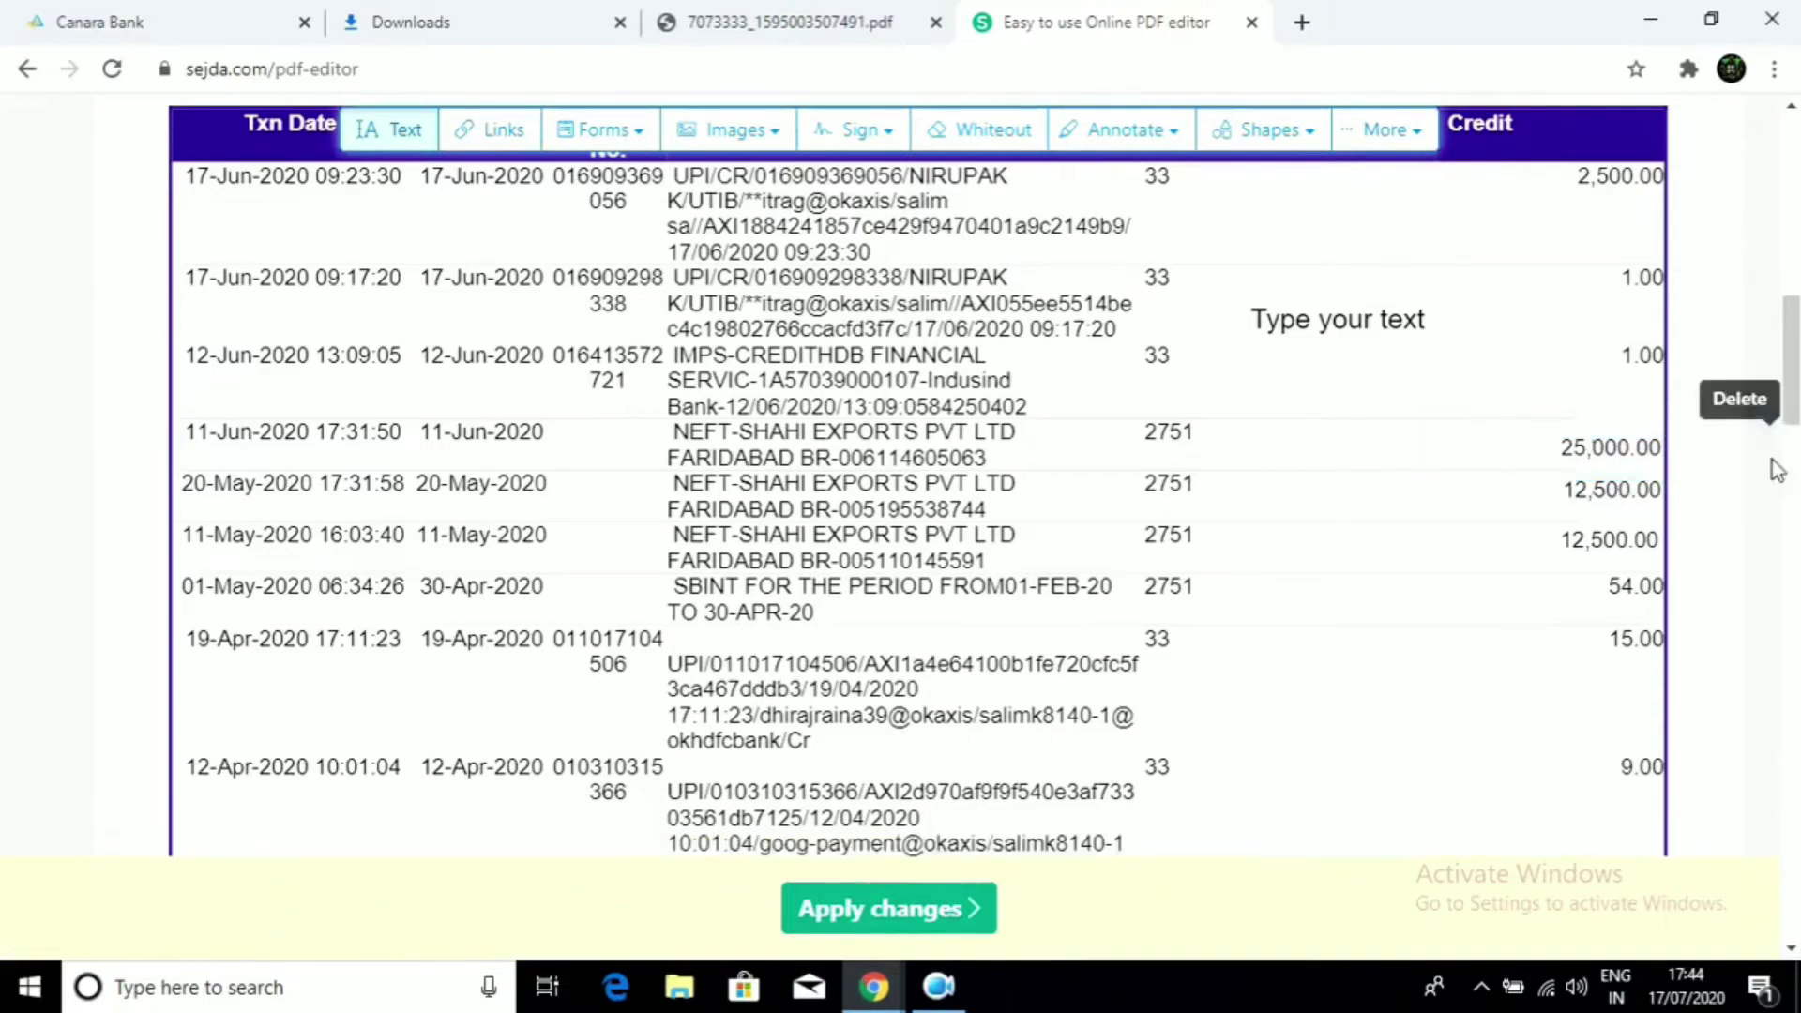
Align the 11-May-2020 row's 12,500.00 with the right edge of the Credit column and delete the placeholder added outside the table
click(1601, 543)
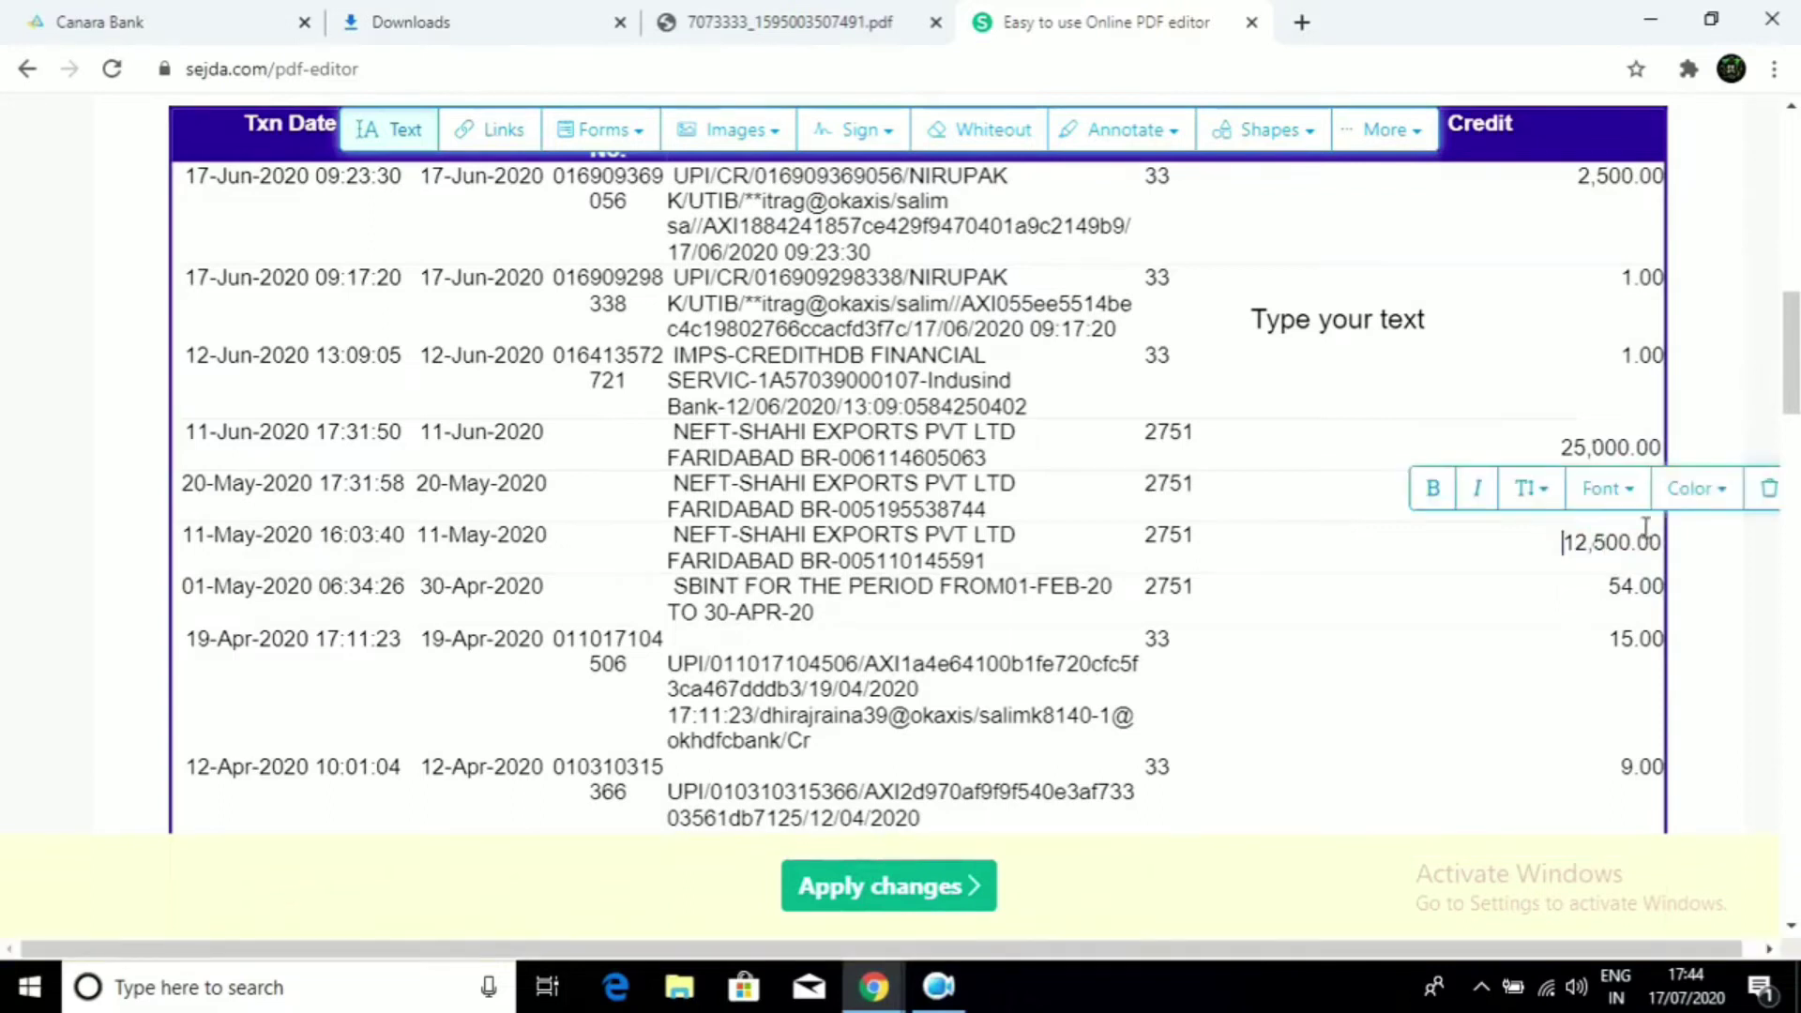
click(1722, 337)
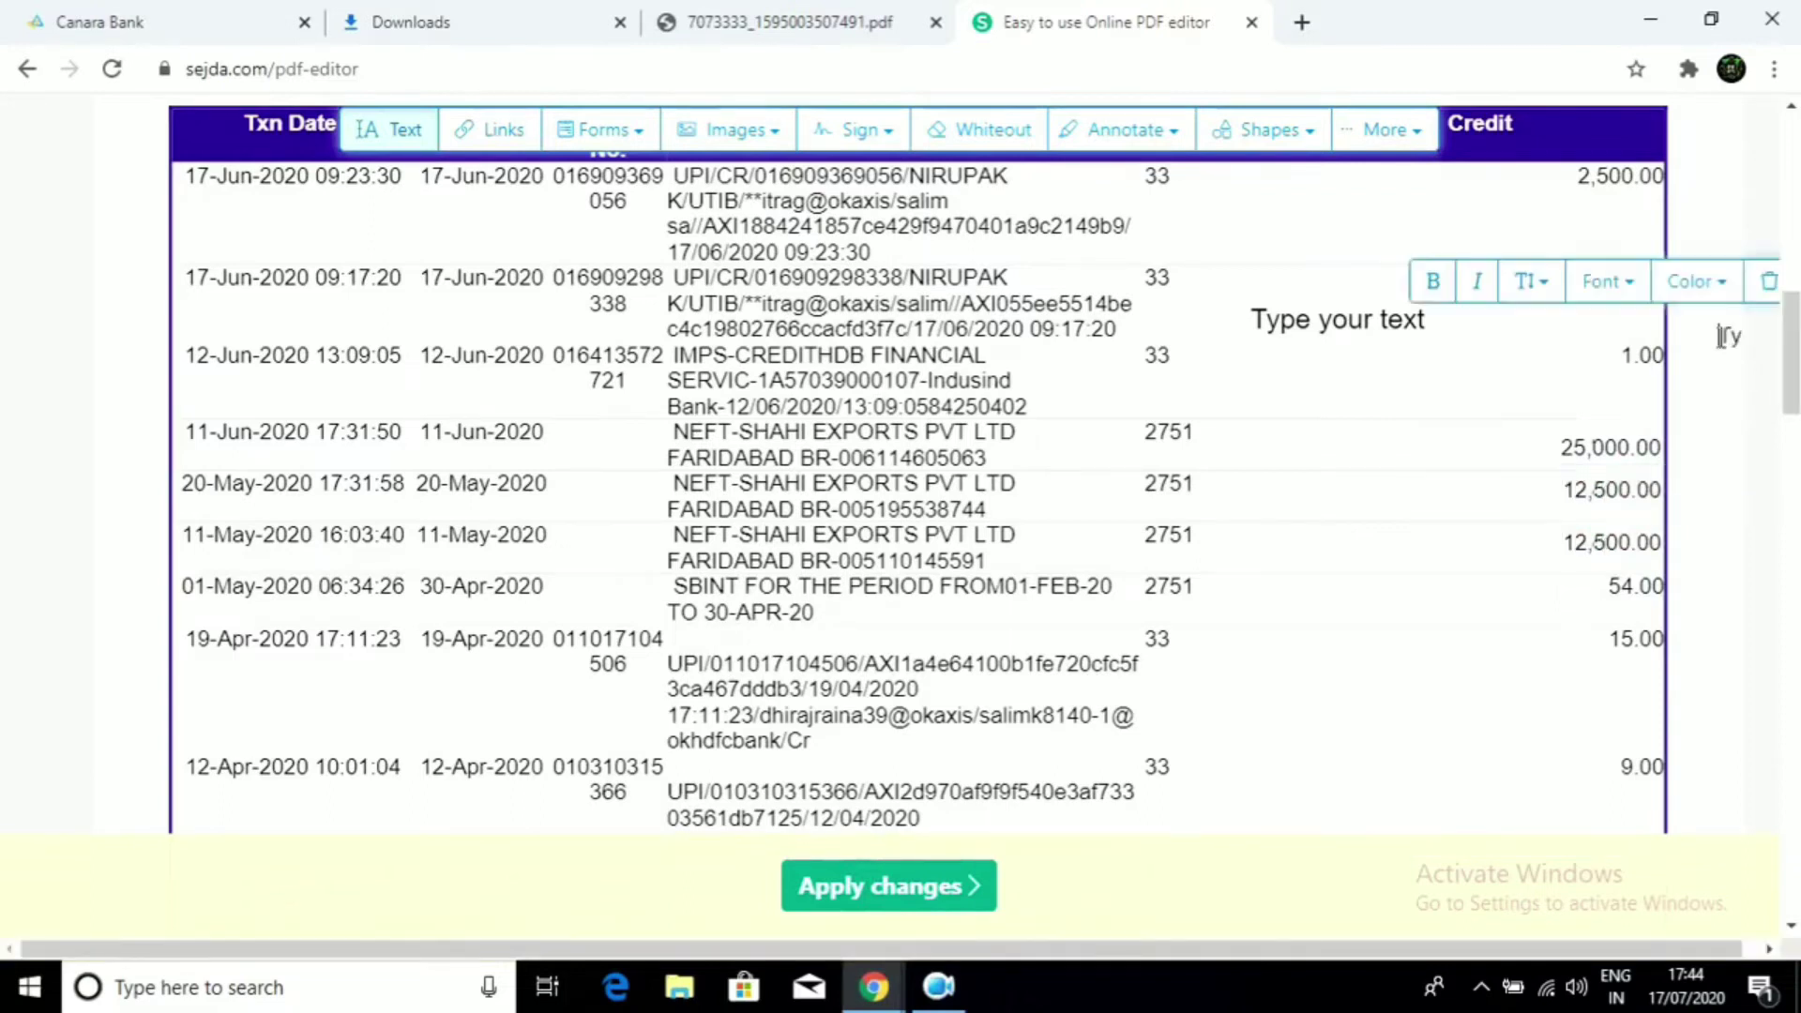
click(1754, 298)
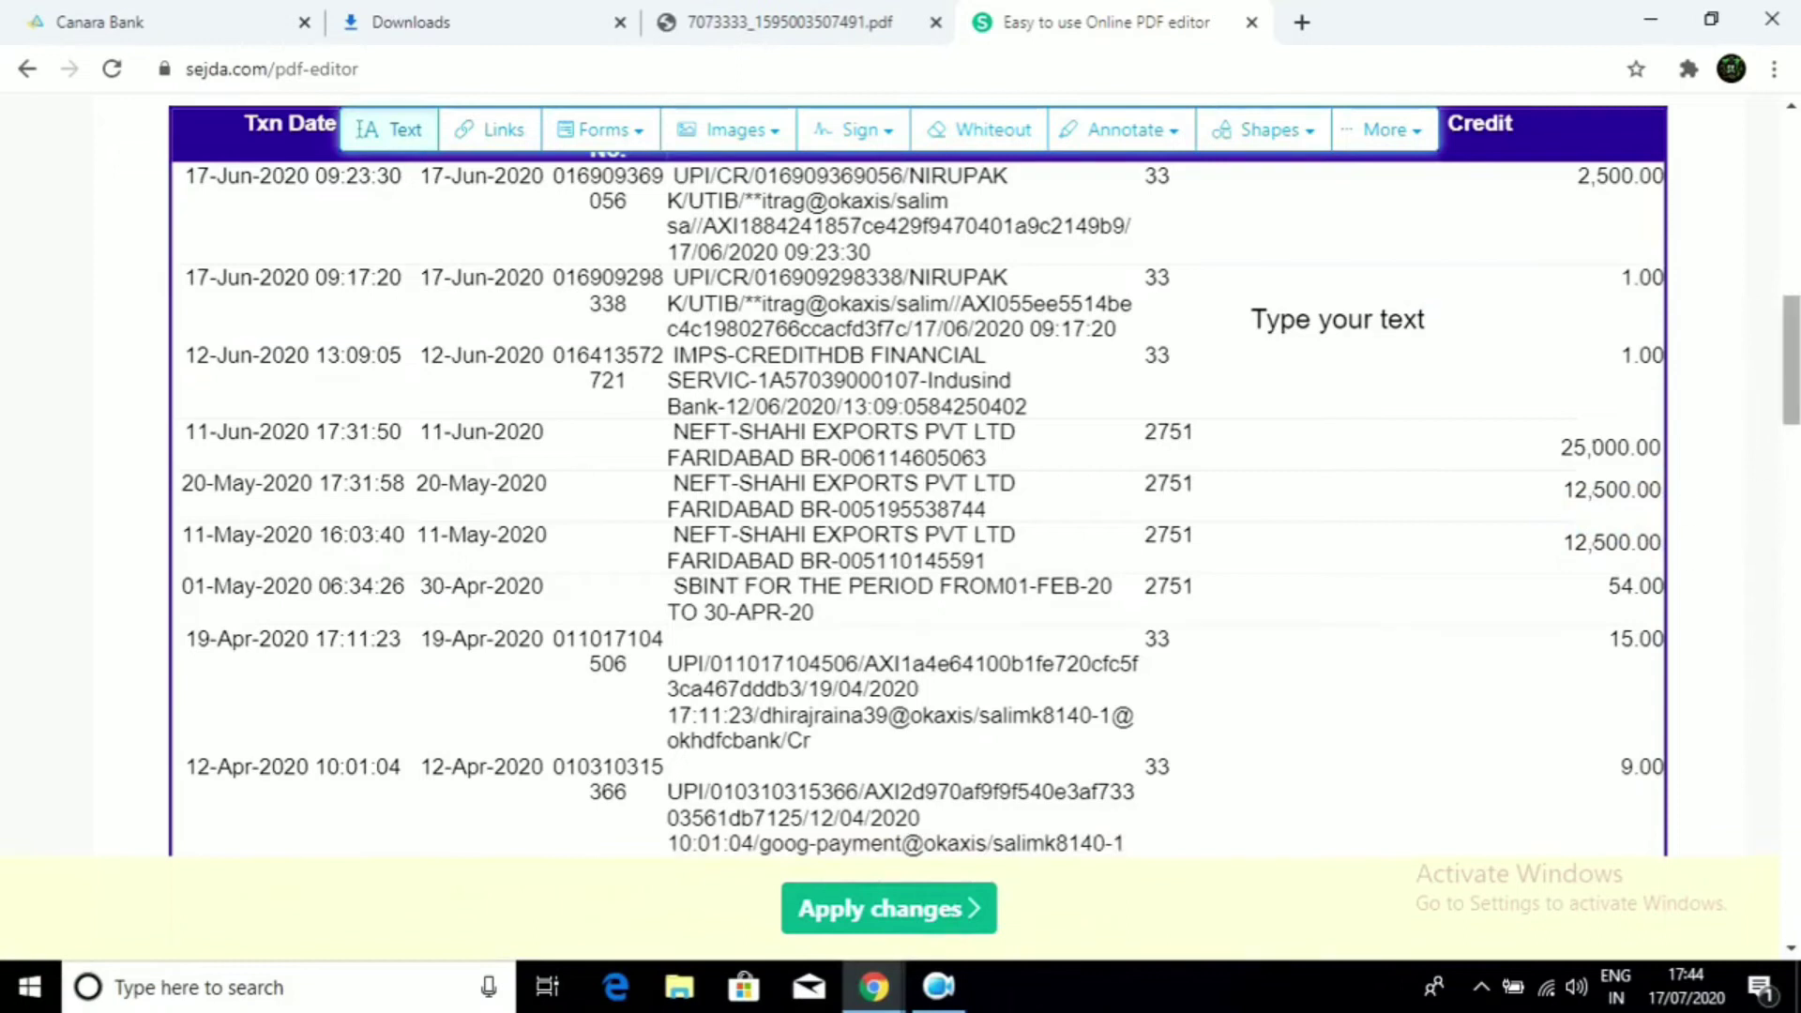
Apply the changes with the unused placeholder text removed, and download and open the resulting PDF
drag(1792, 324, 1794, 490)
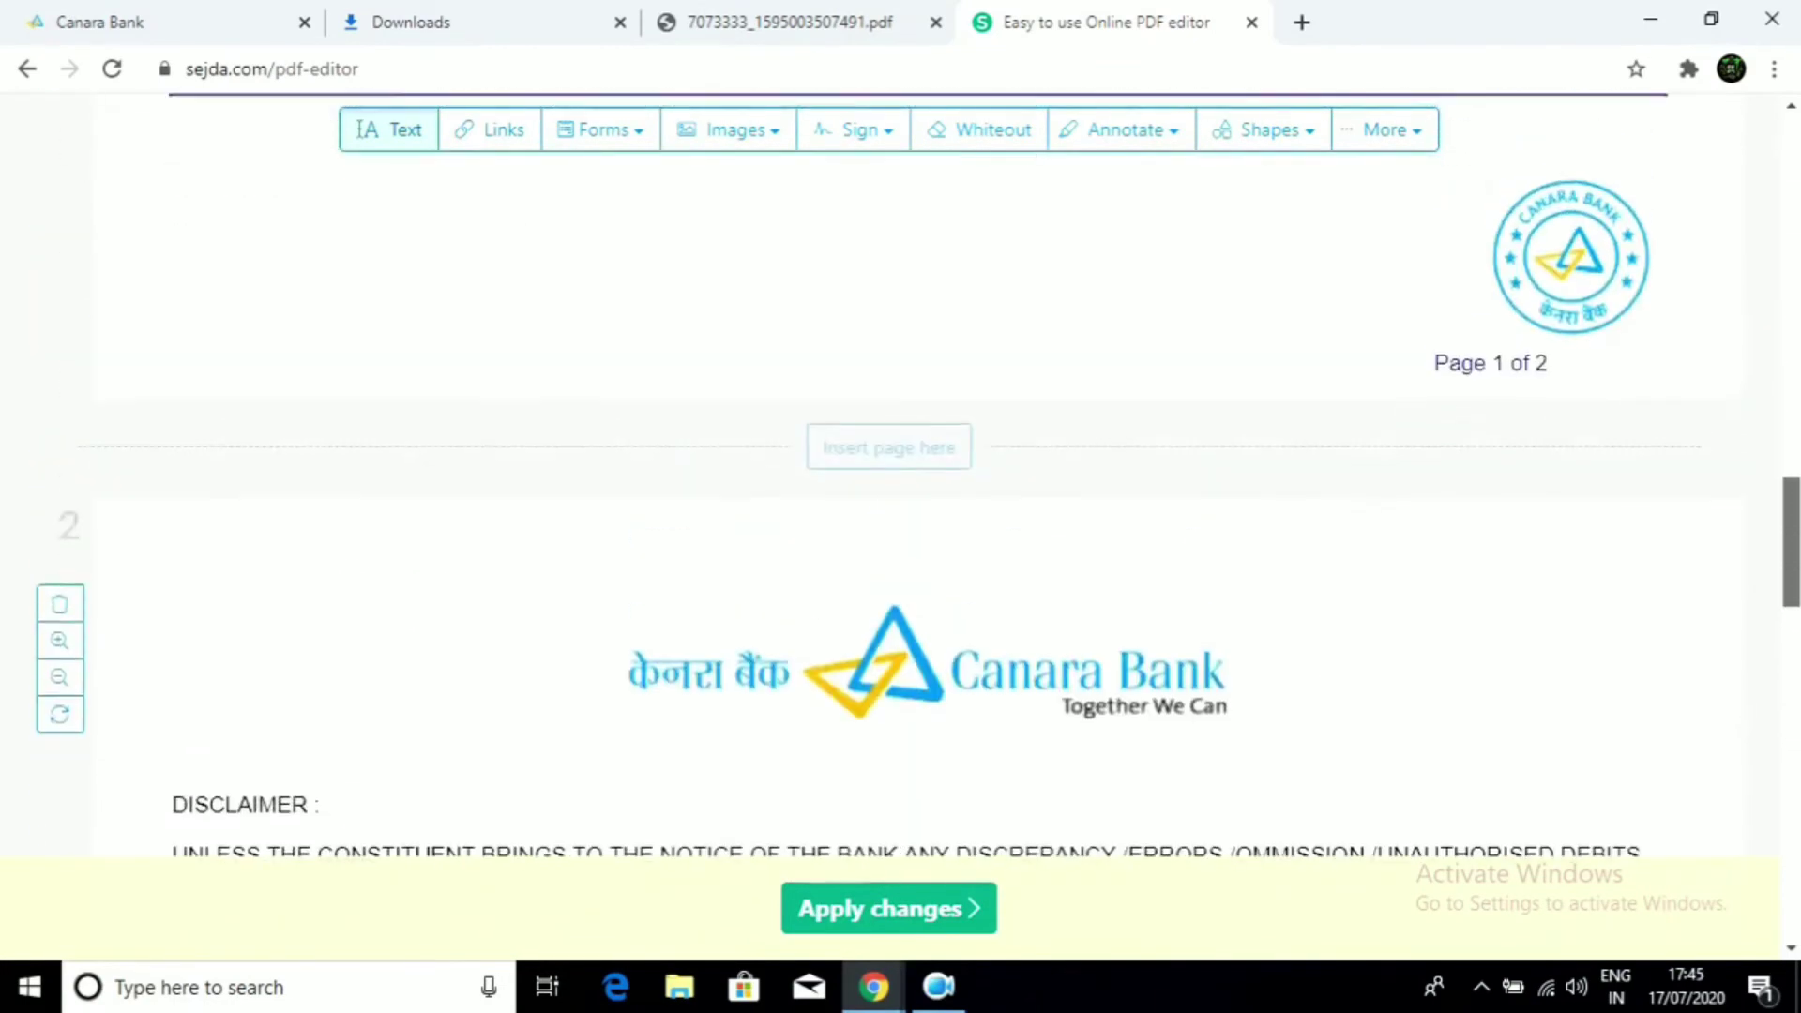
click(887, 926)
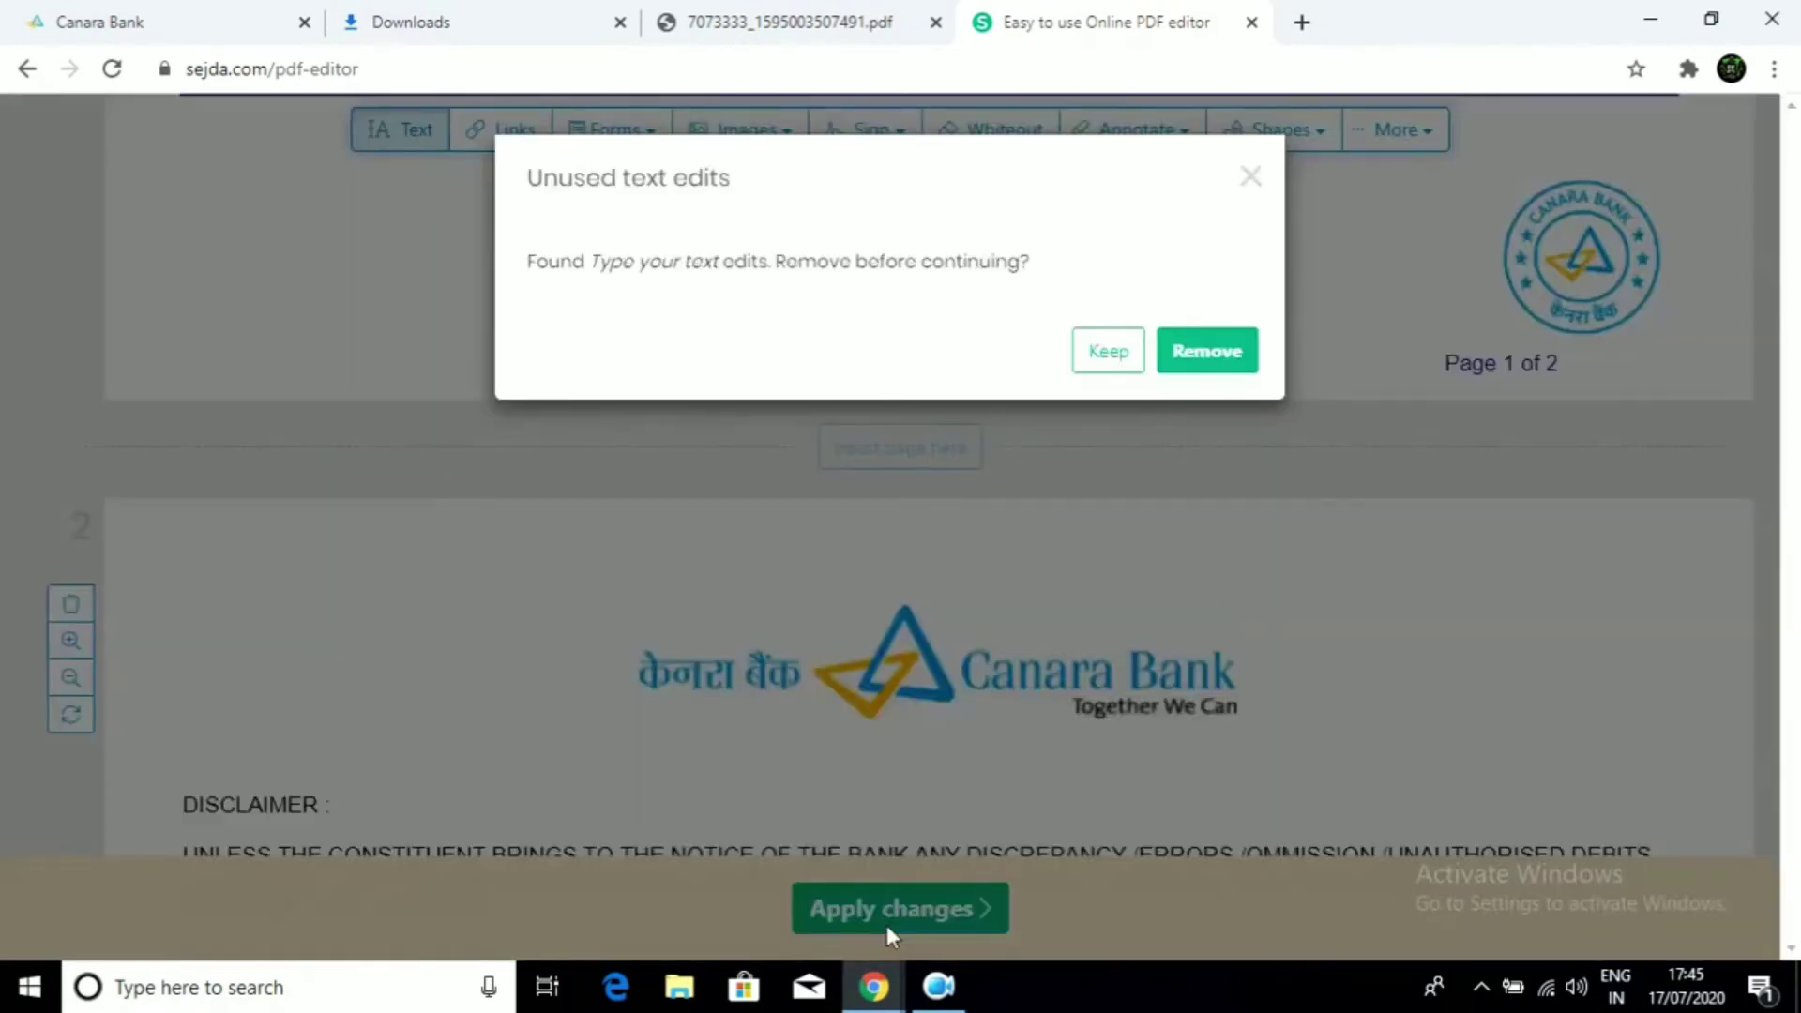
click(1209, 355)
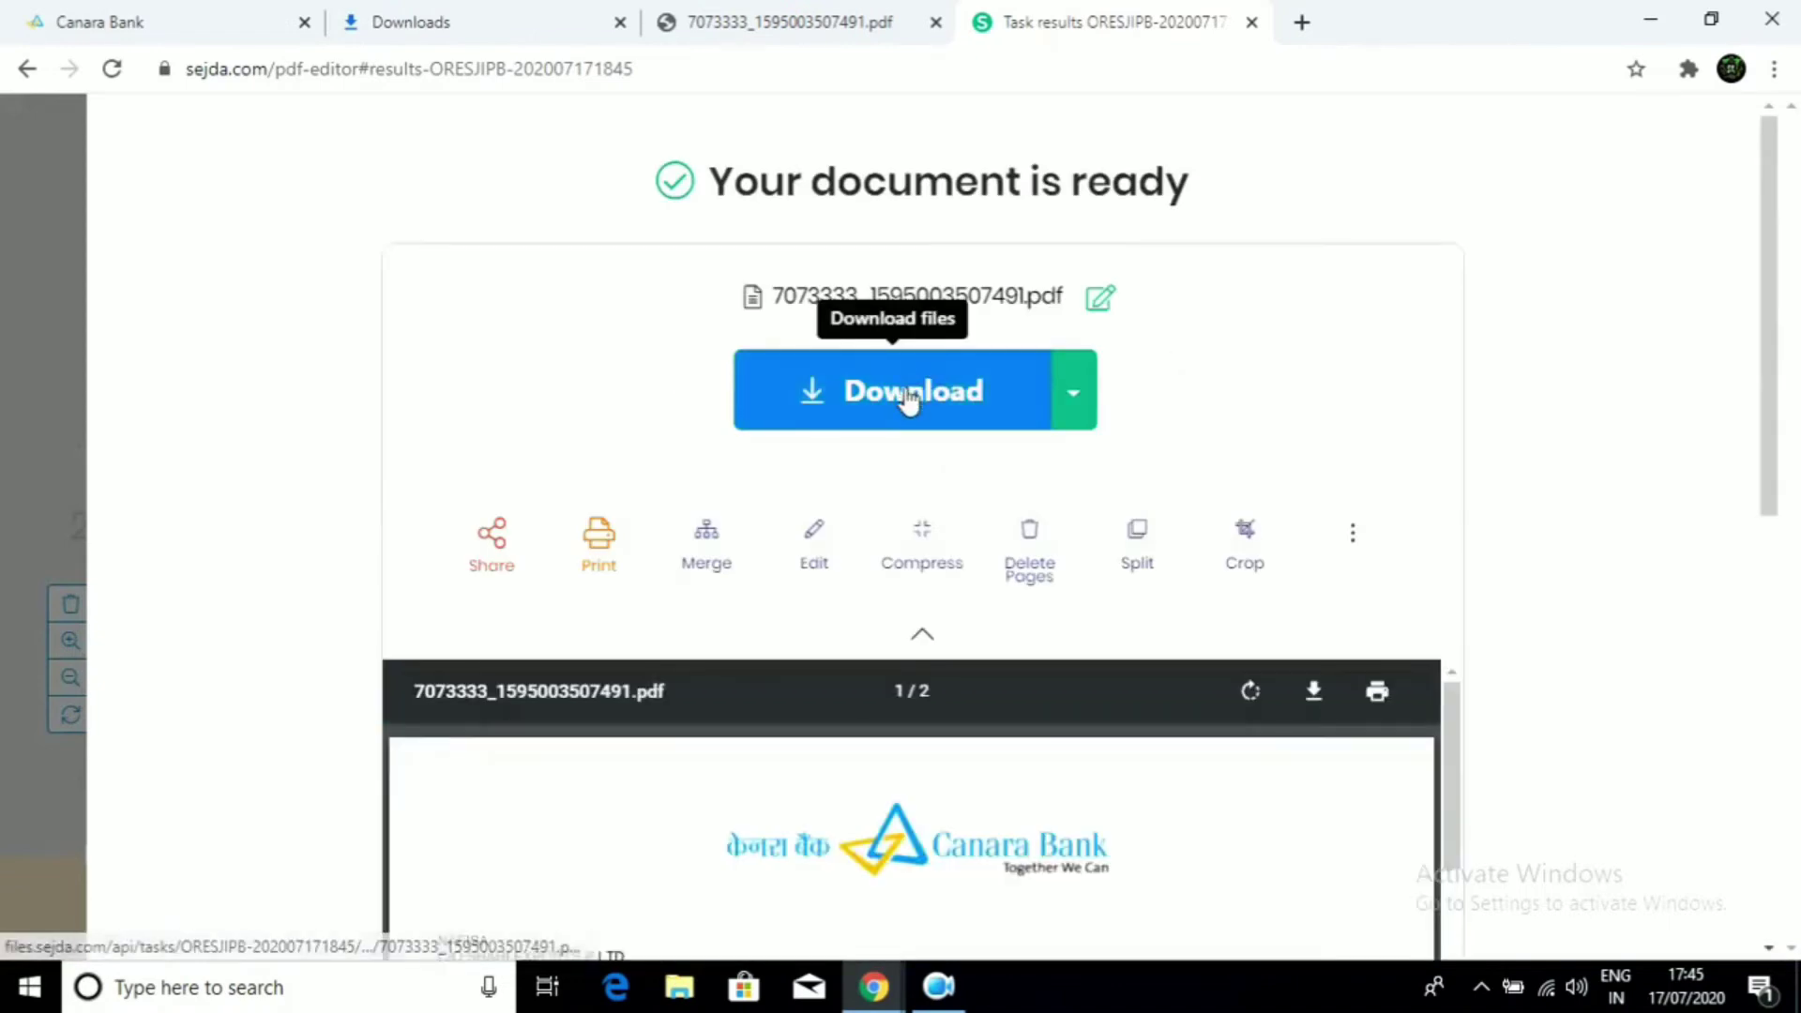
click(910, 396)
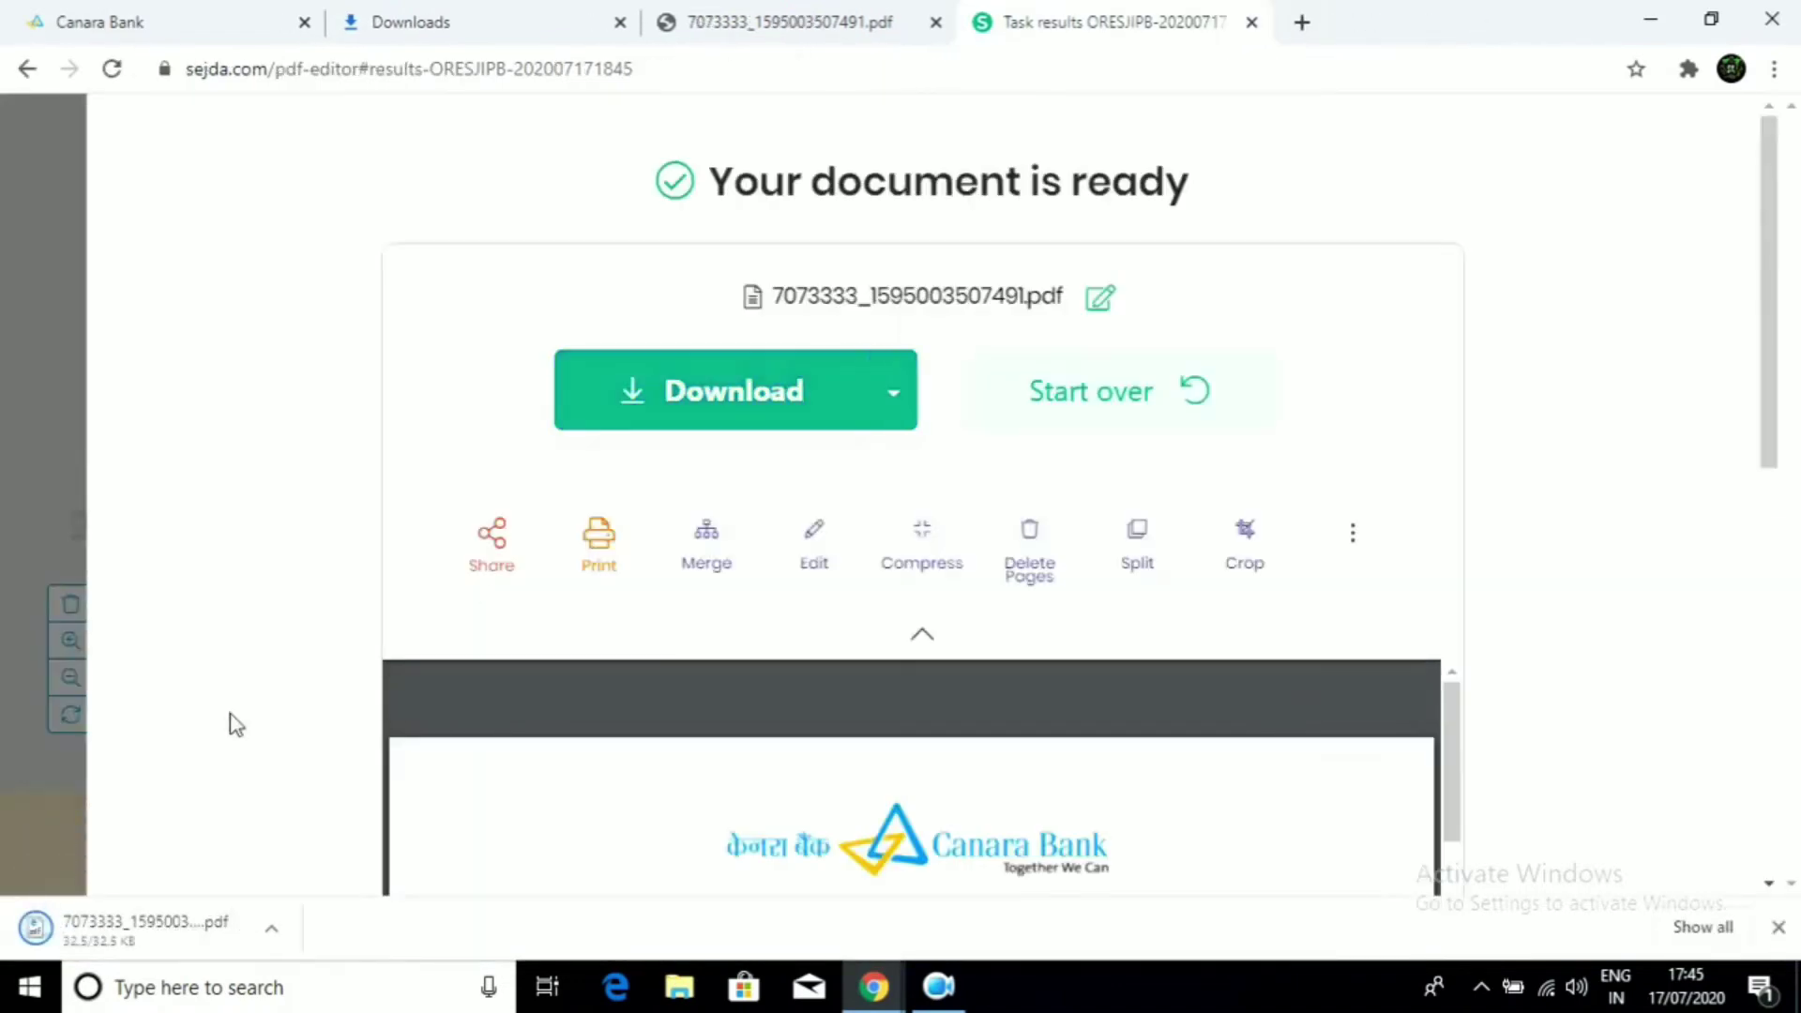
click(192, 946)
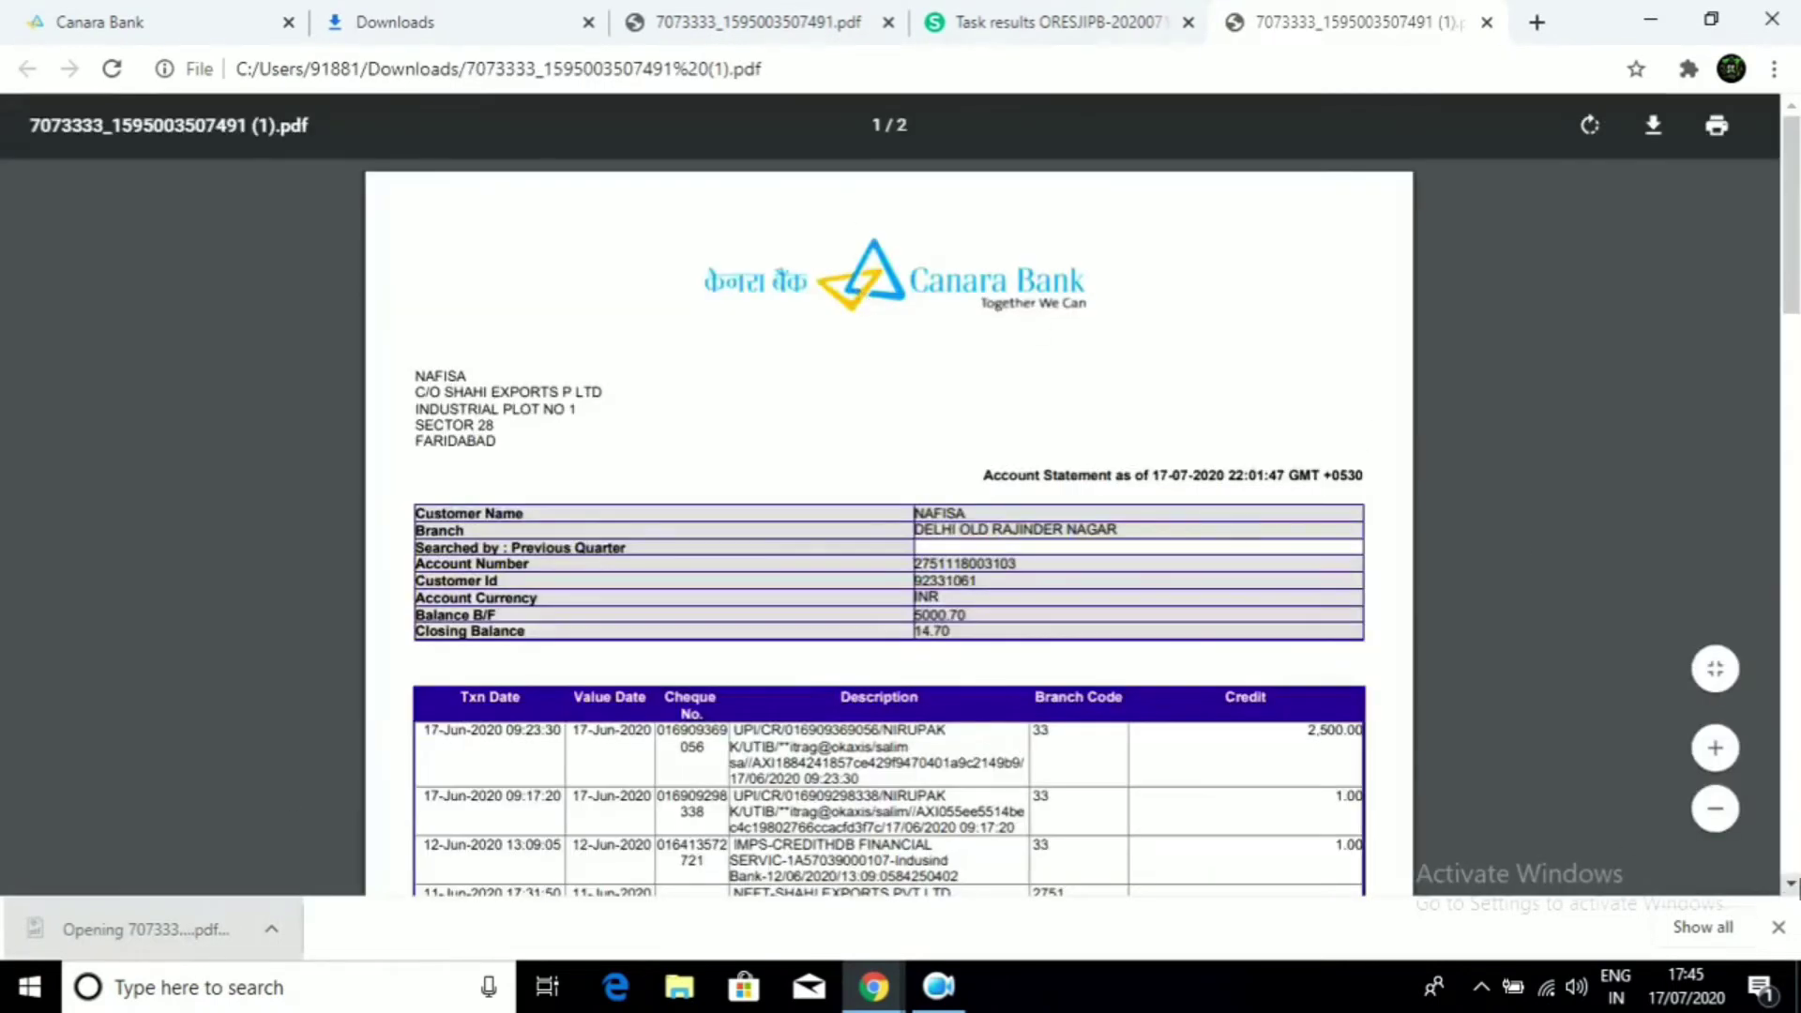
Examine both pages of the downloaded statement, checking the size and alignment of the altered credit amounts
scroll(1794, 886, down, 20)
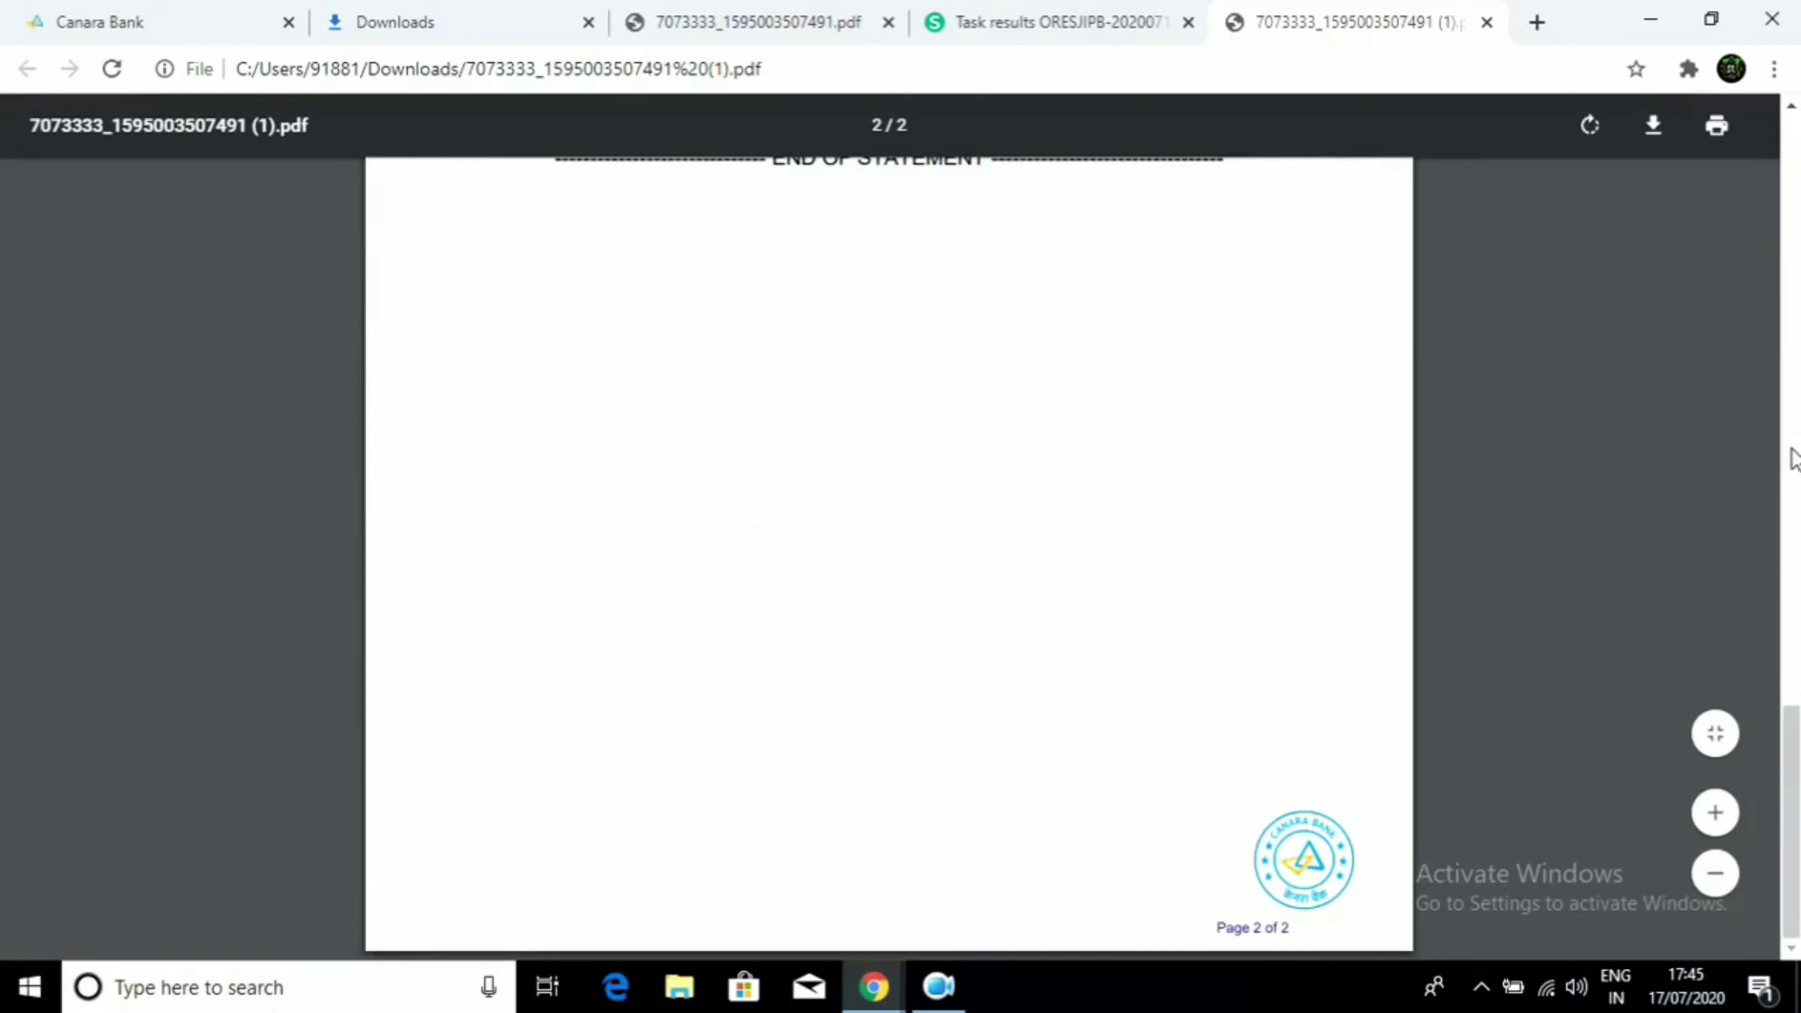
click(1794, 460)
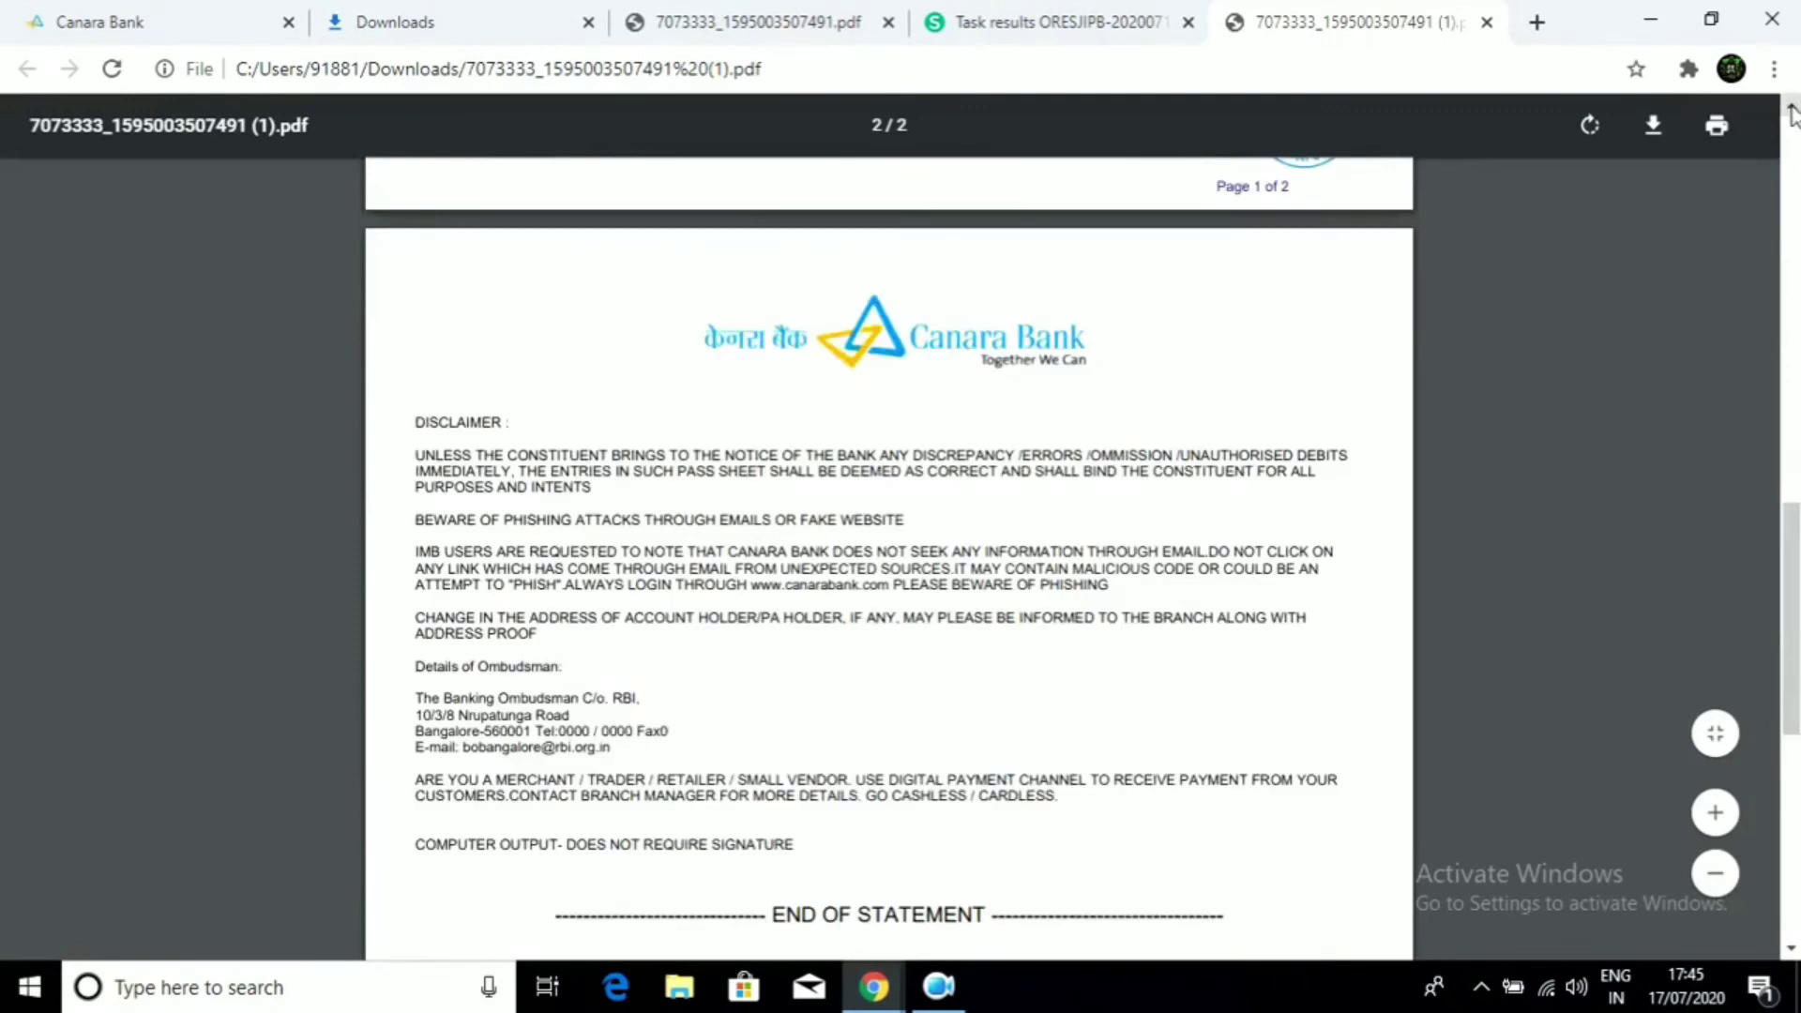
scroll(1794, 111, up, 5)
scroll(1793, 111, up, 3)
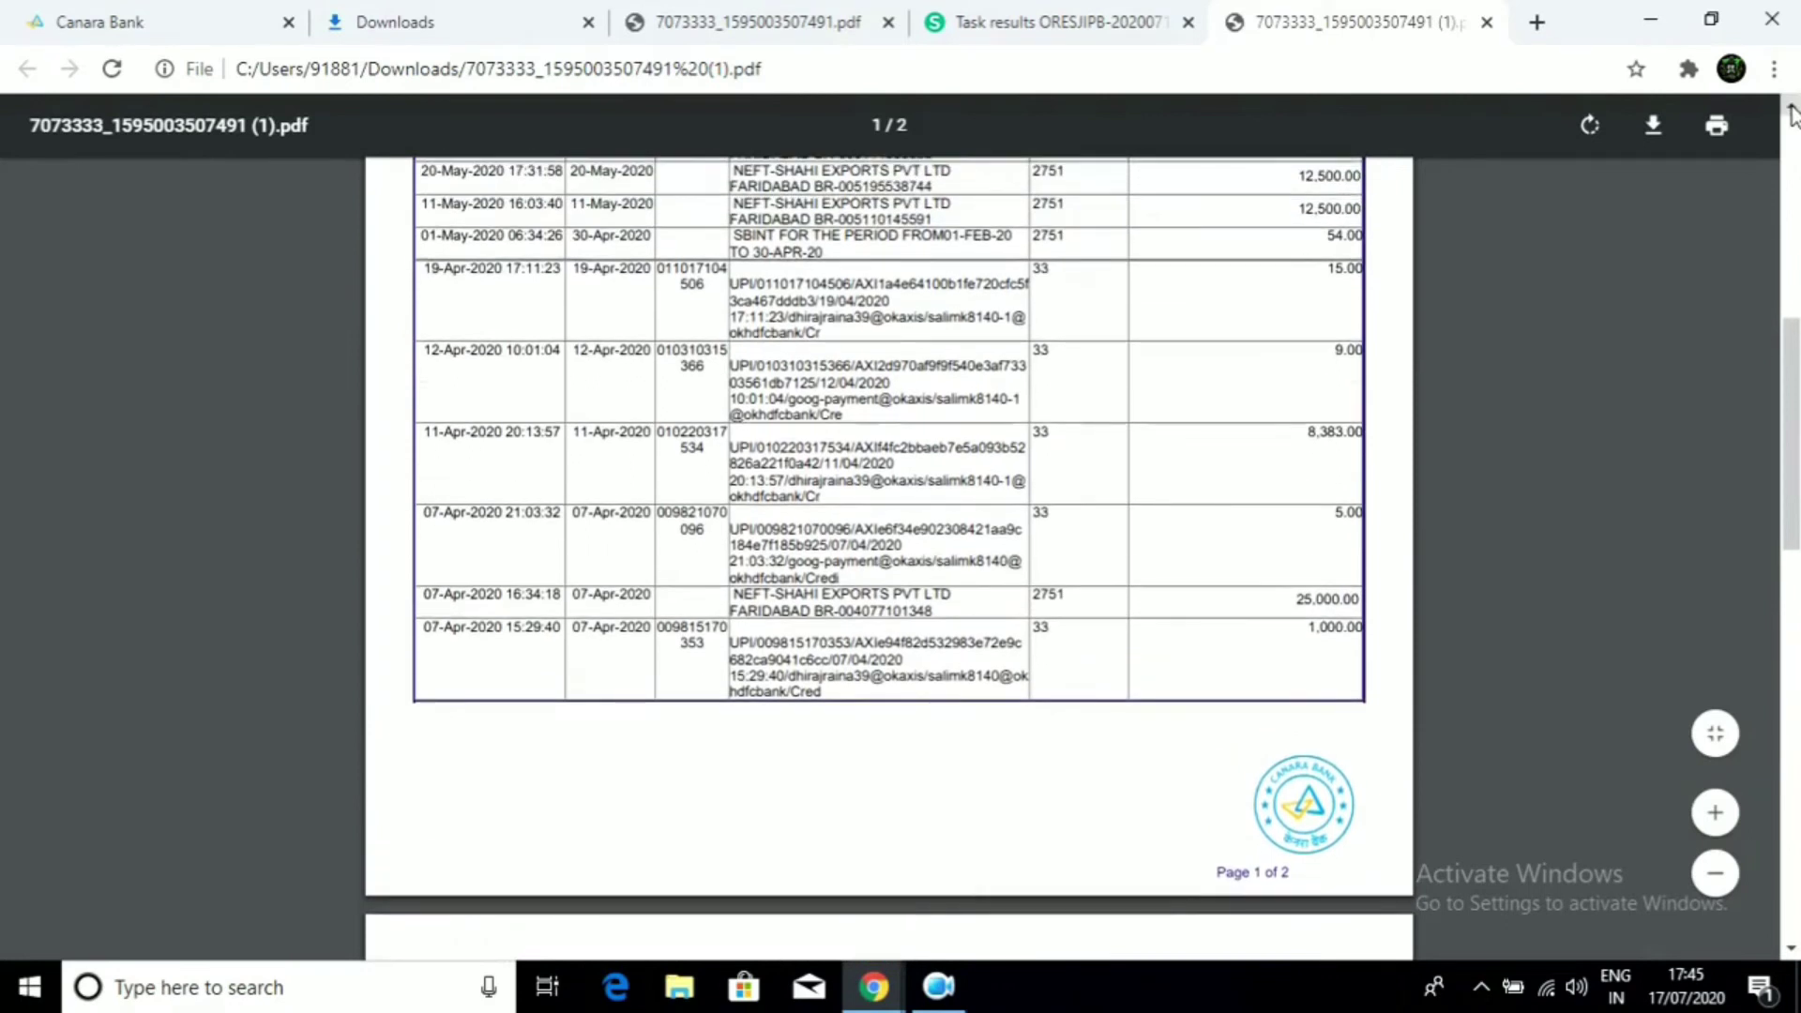
scroll(1794, 111, up, 1)
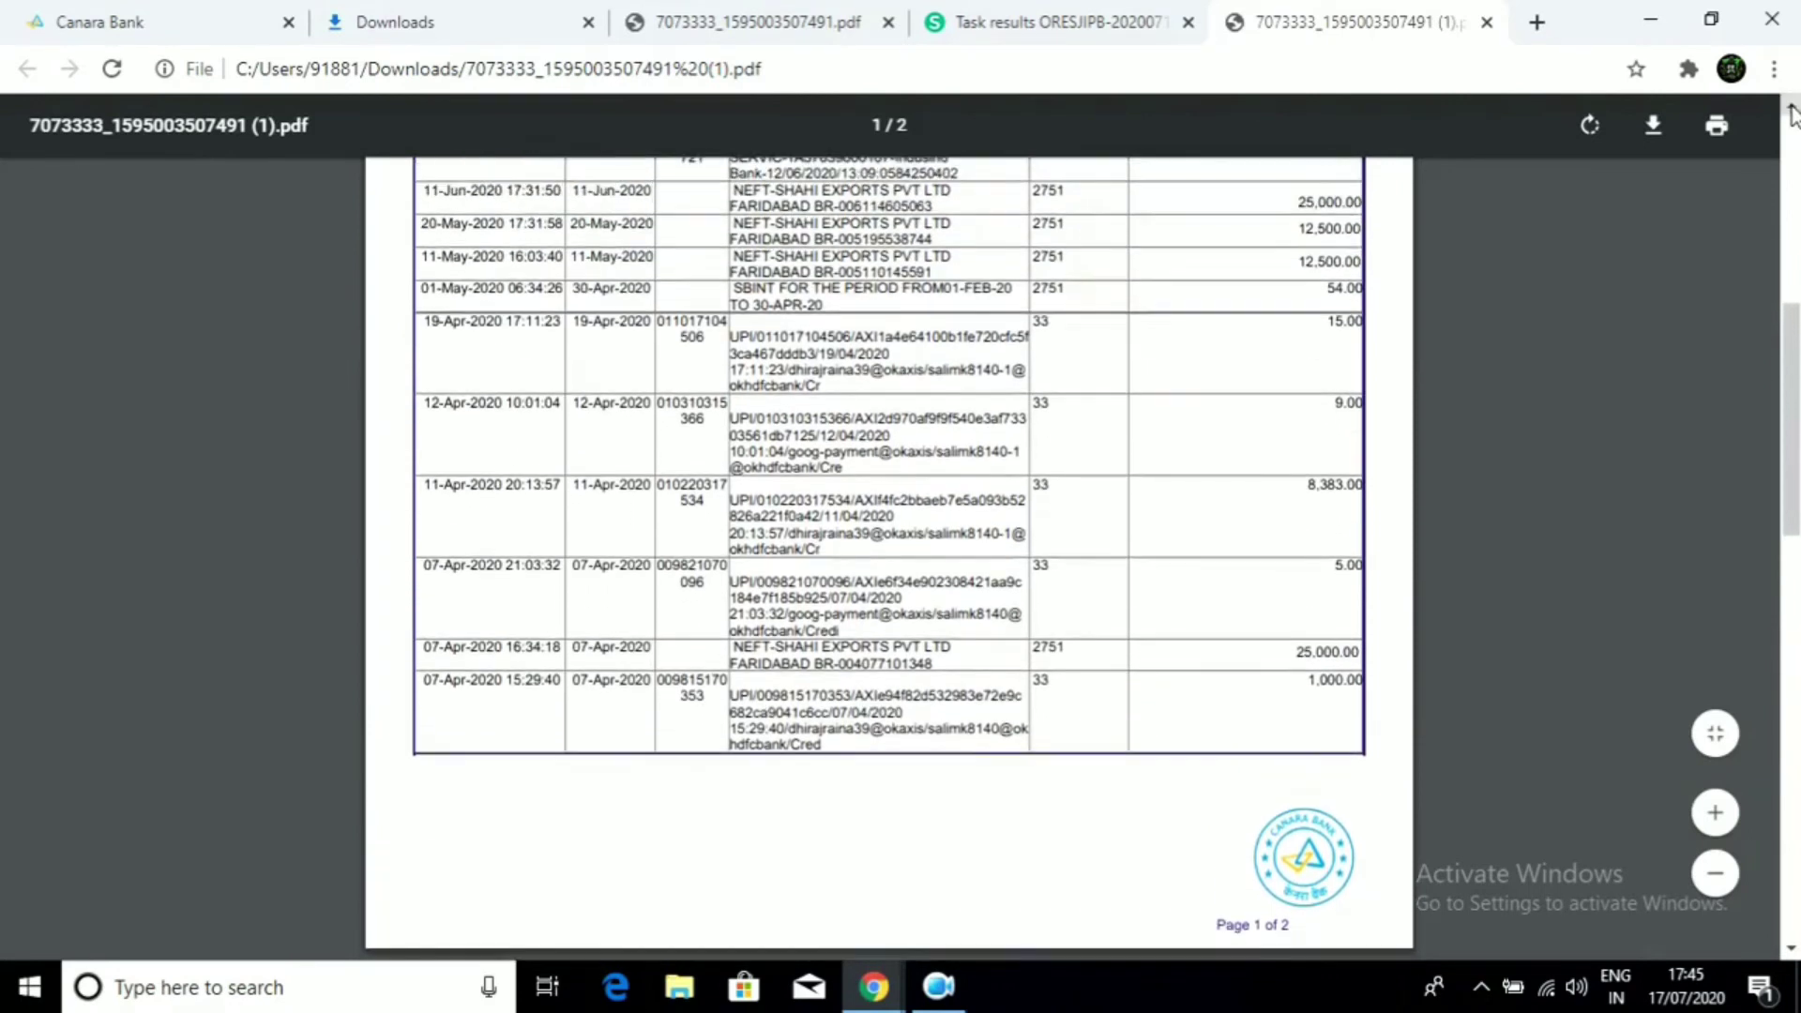
scroll(1794, 111, up, 1)
scroll(1794, 111, up, 1)
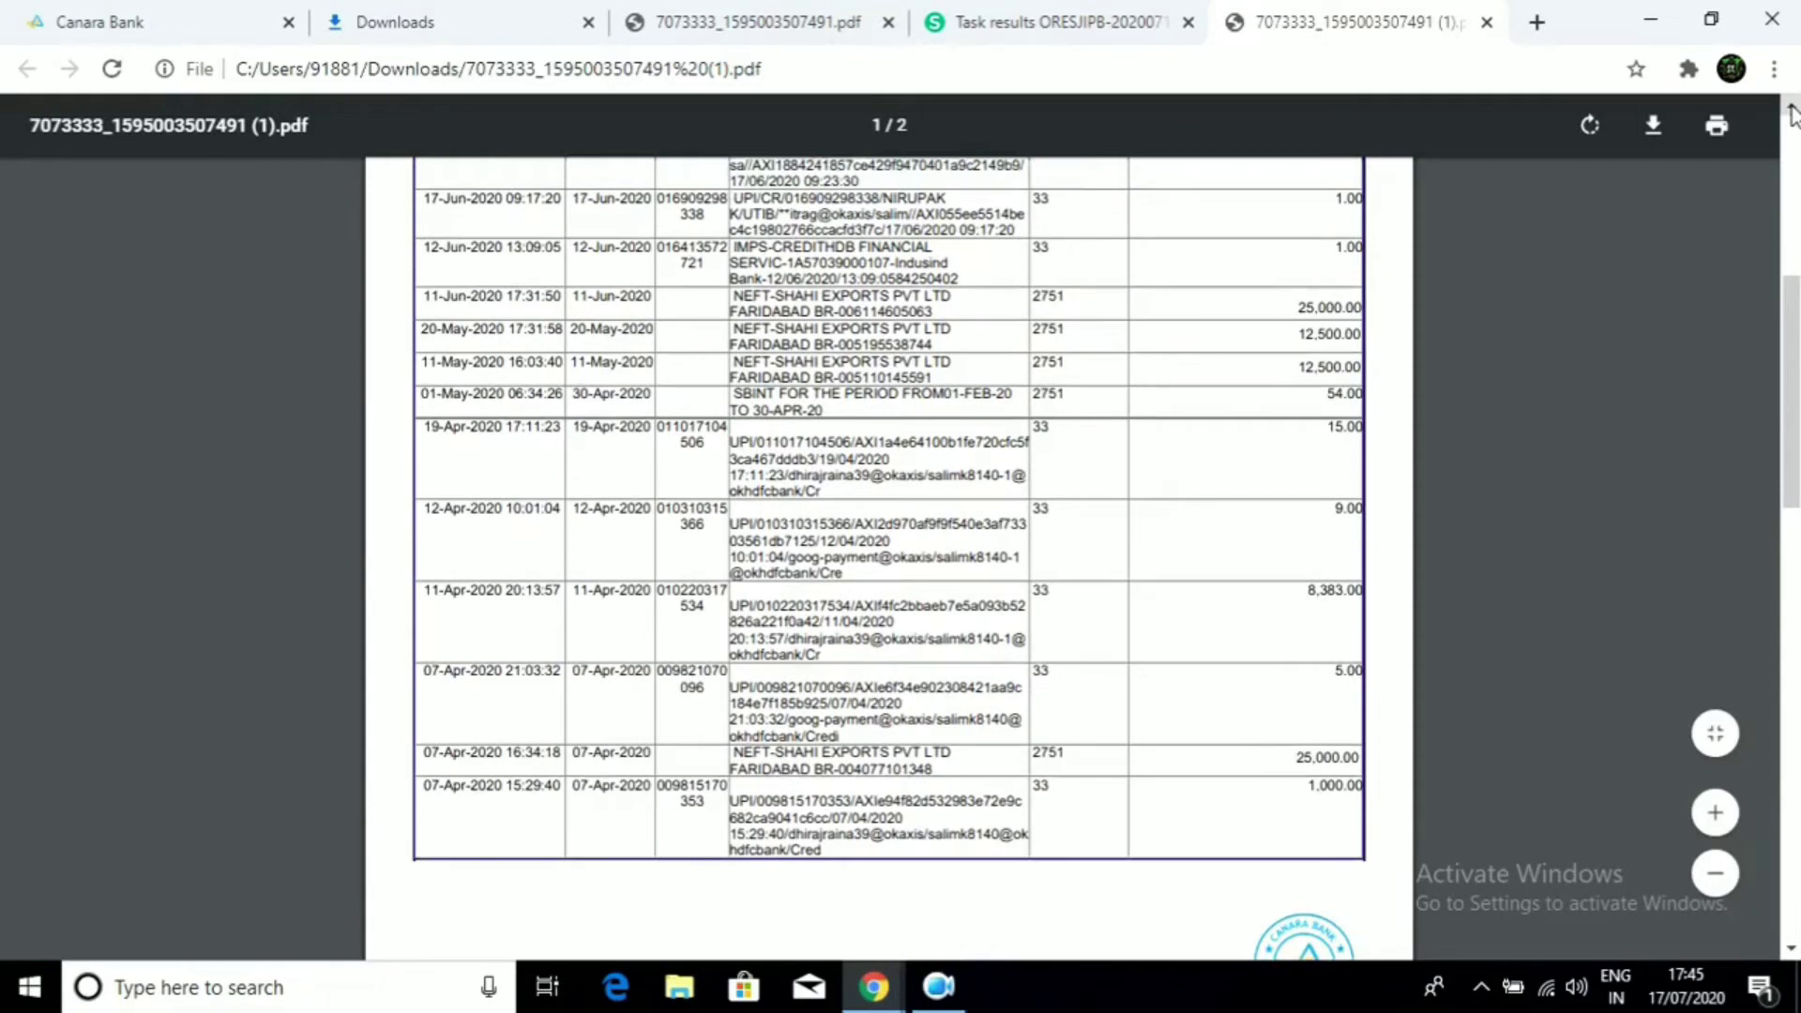
click(1794, 110)
click(1793, 111)
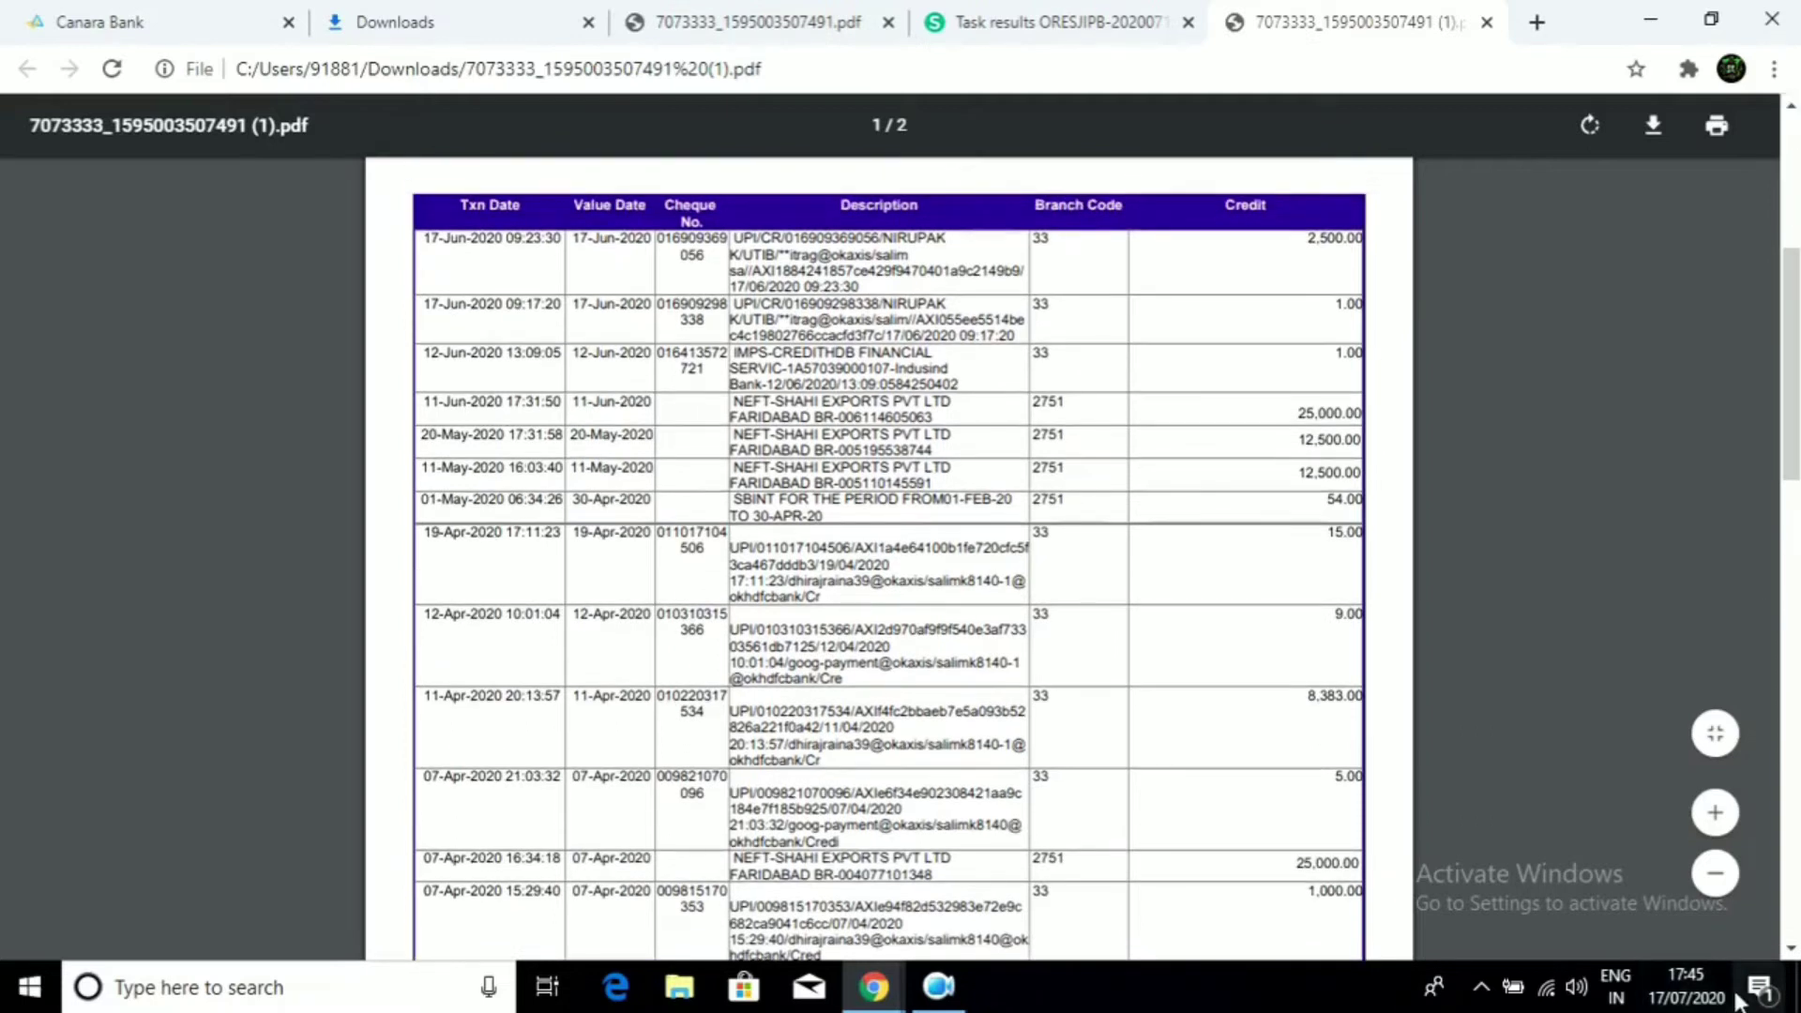
click(1791, 950)
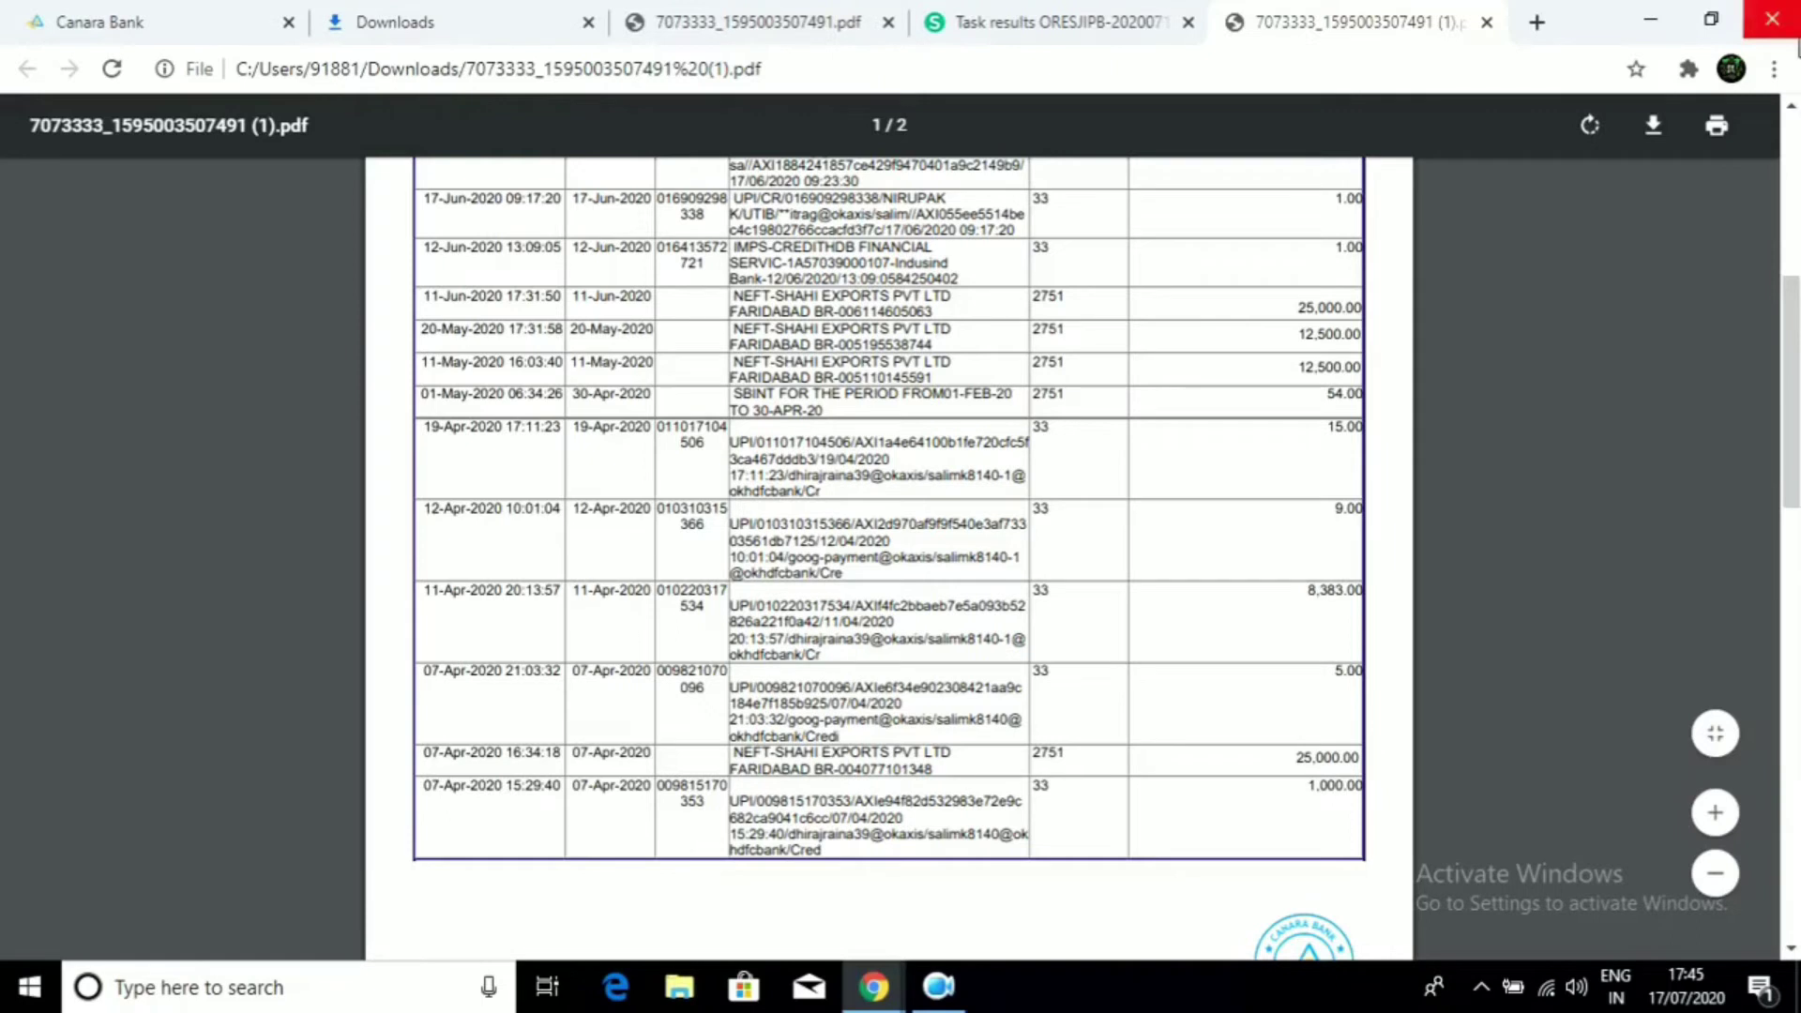
click(1791, 105)
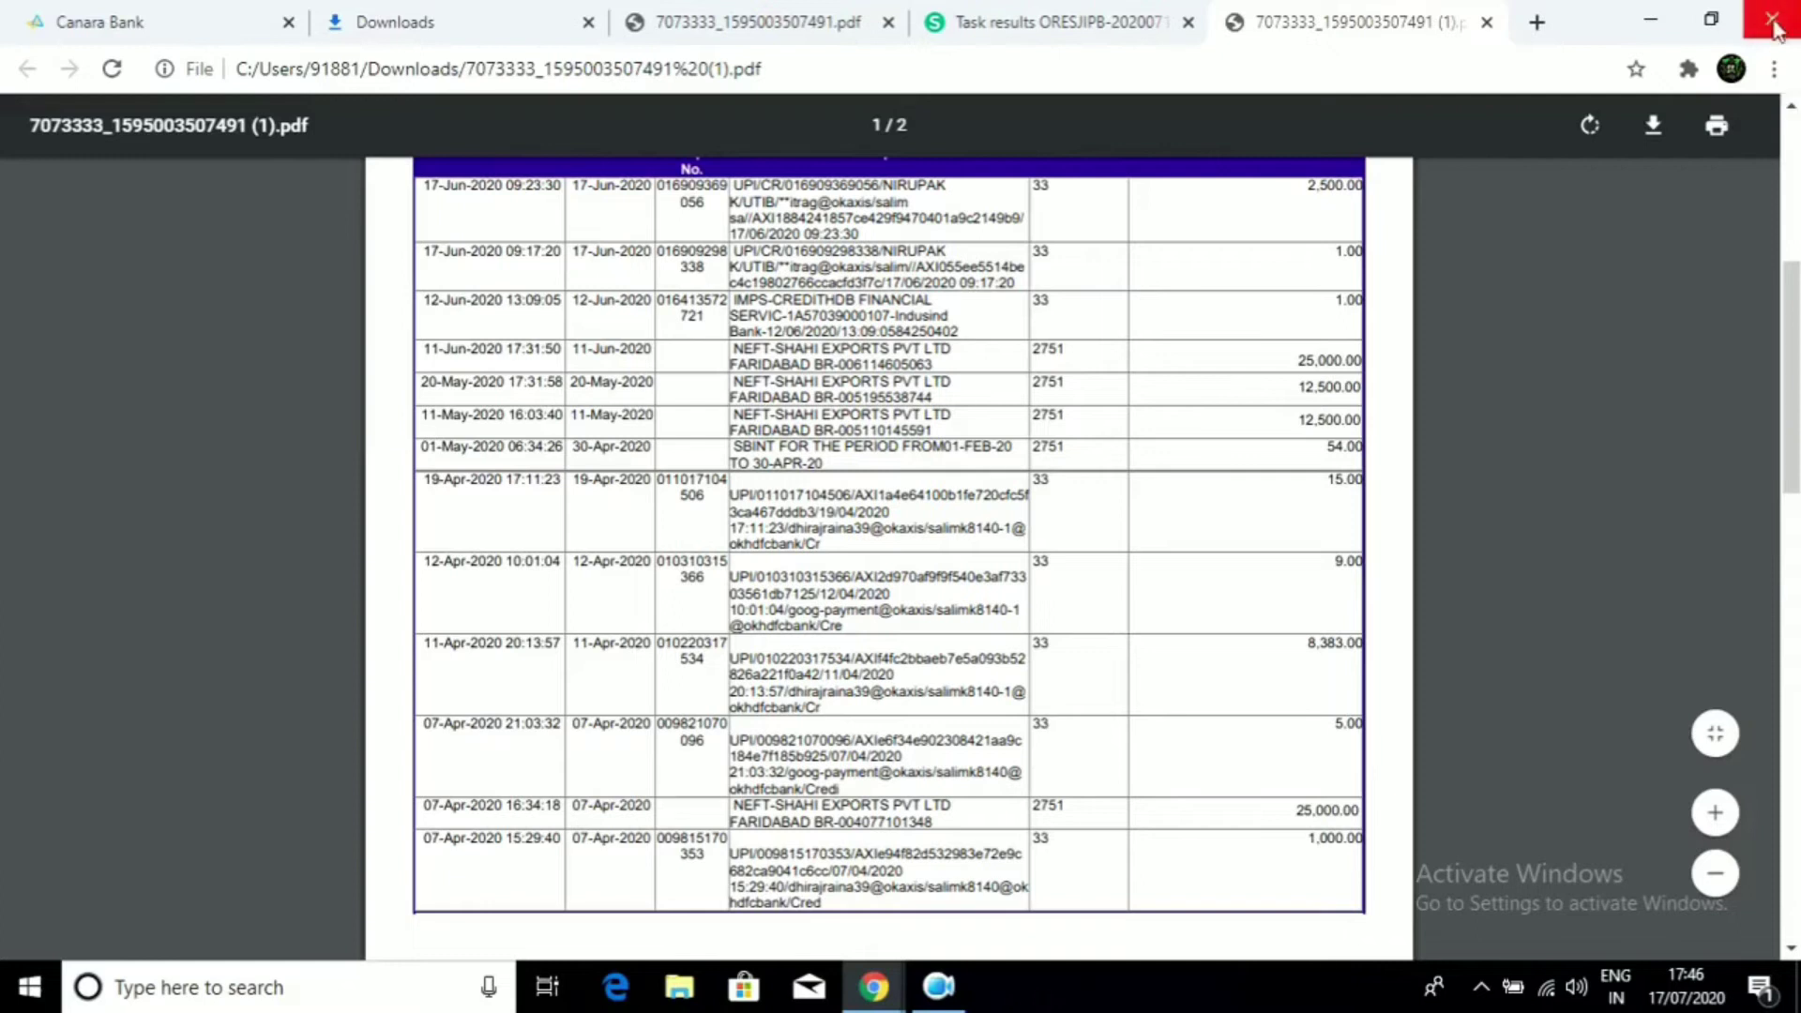
Close the original statement's tab and reopen the processed document in the PDF editor for further editing
click(1094, 21)
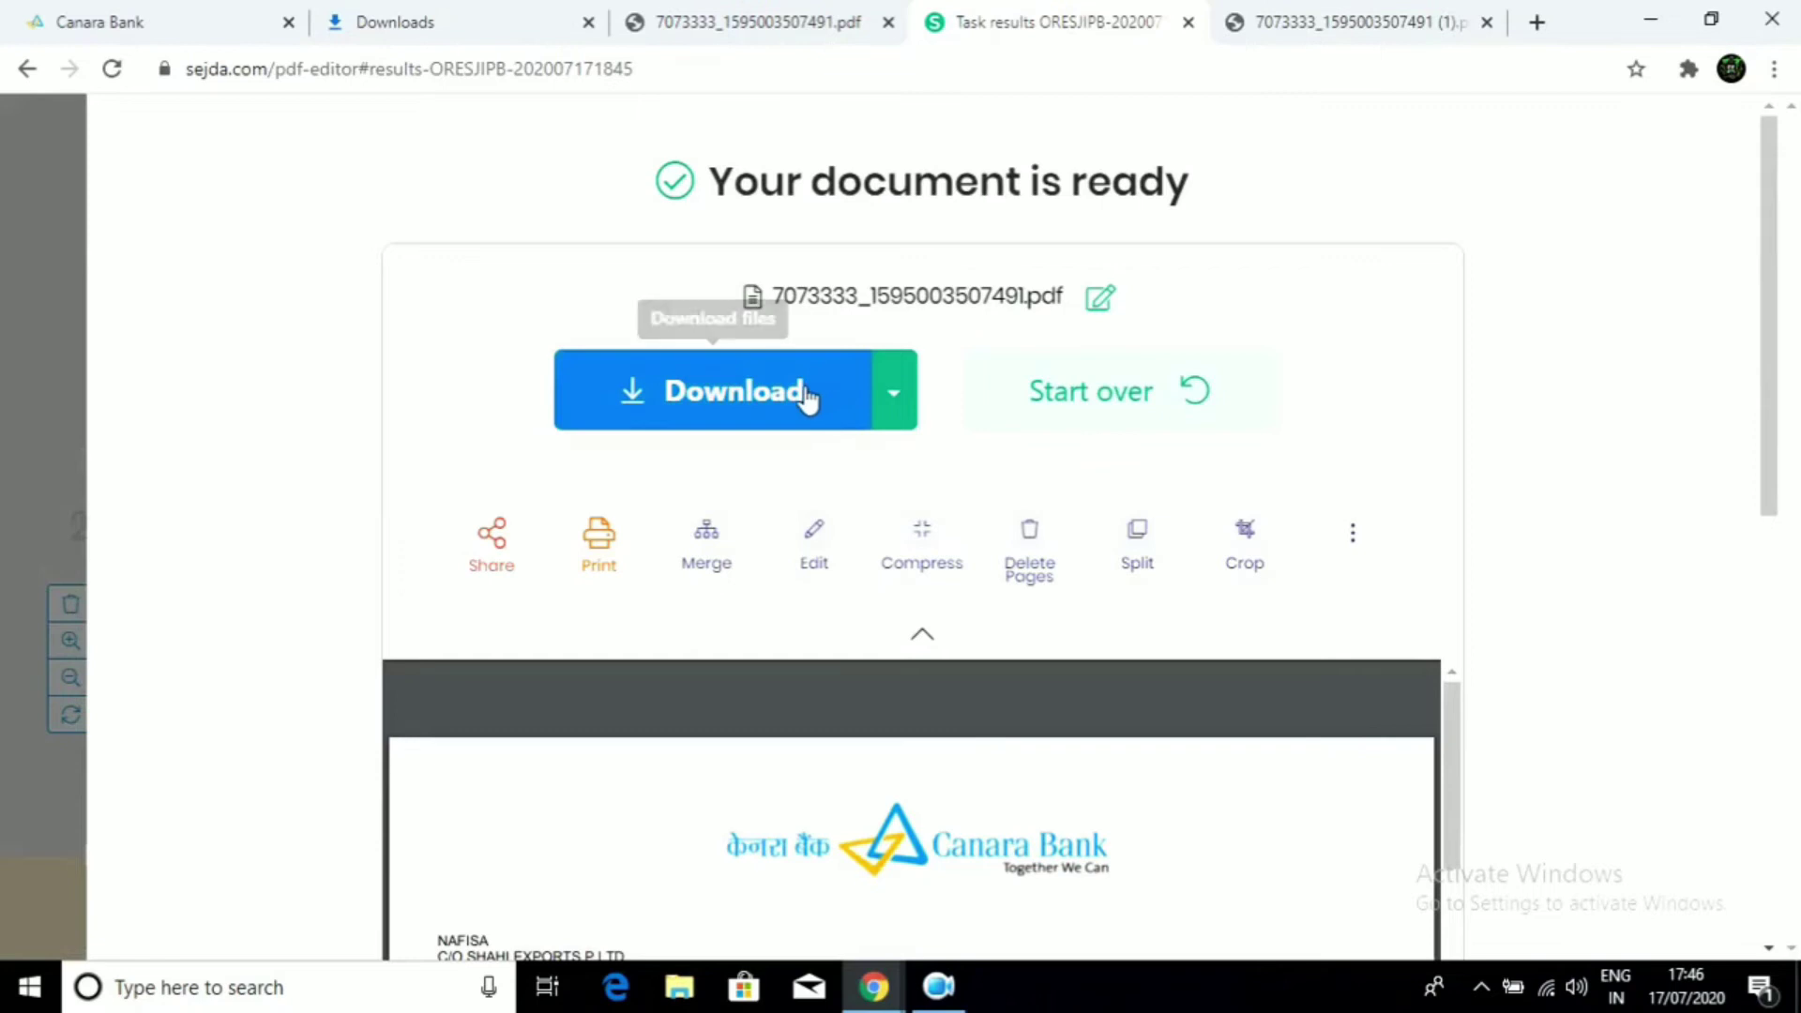
click(780, 35)
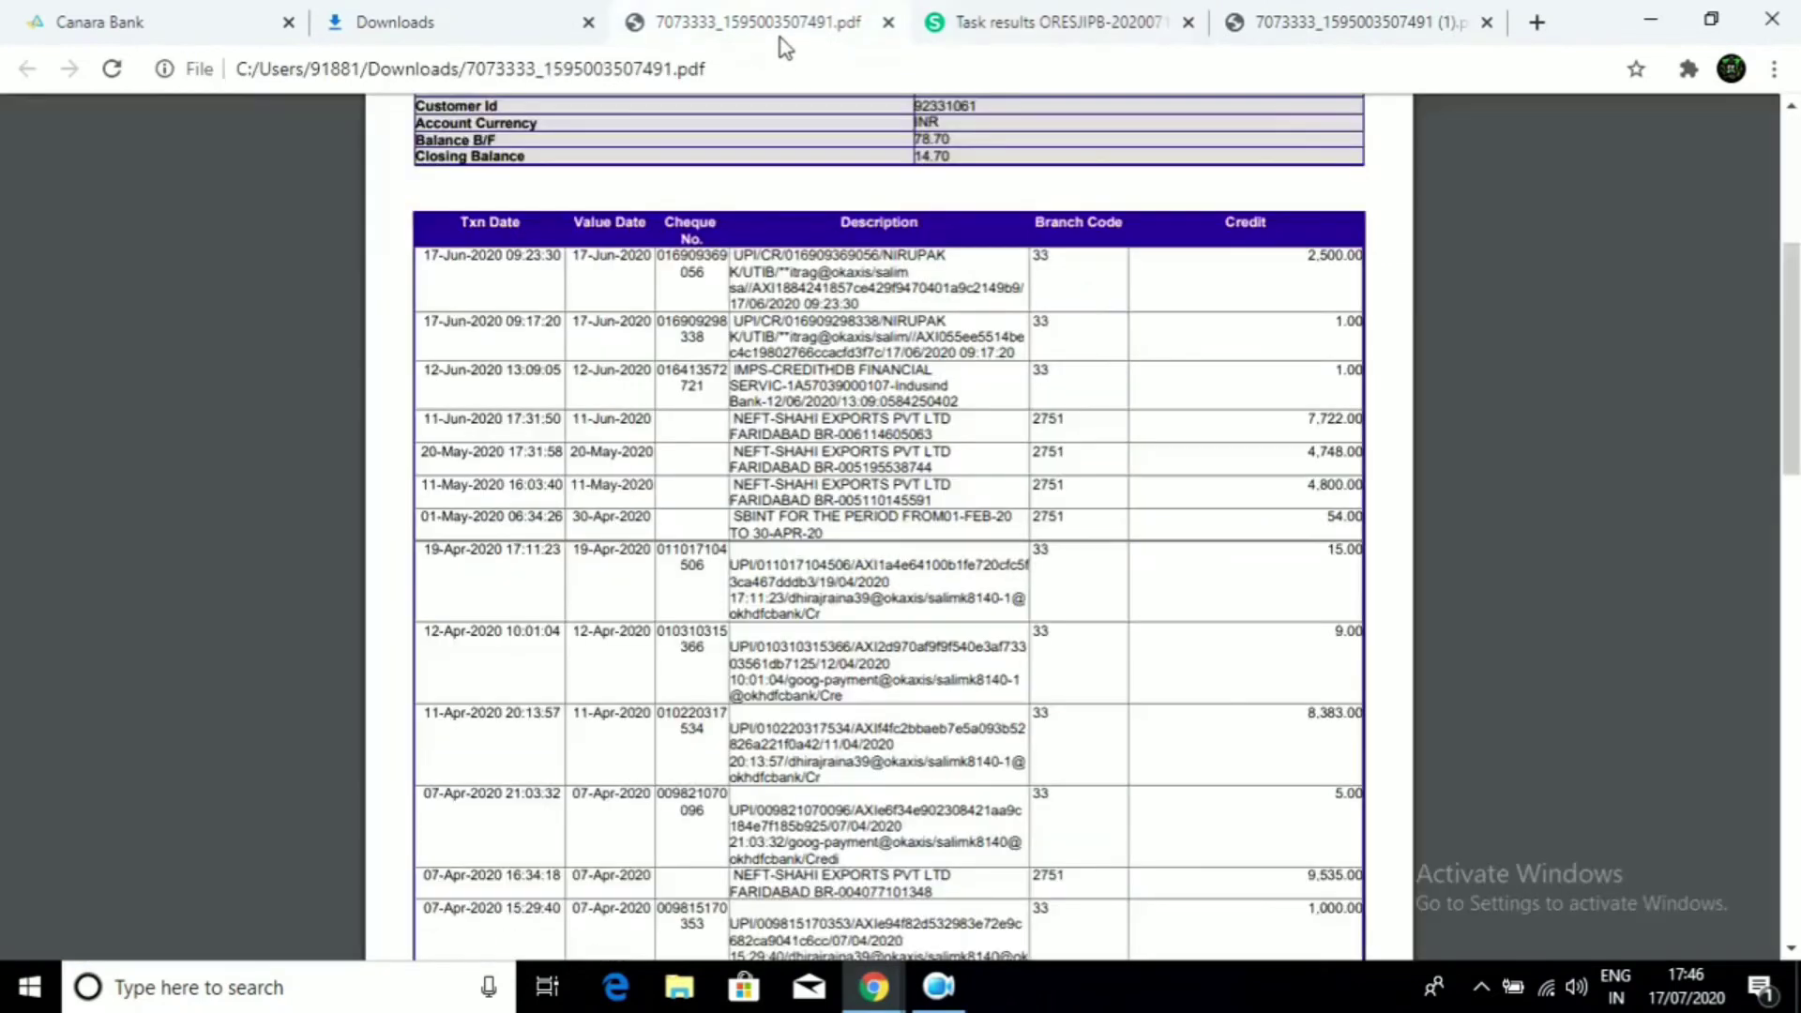
click(895, 25)
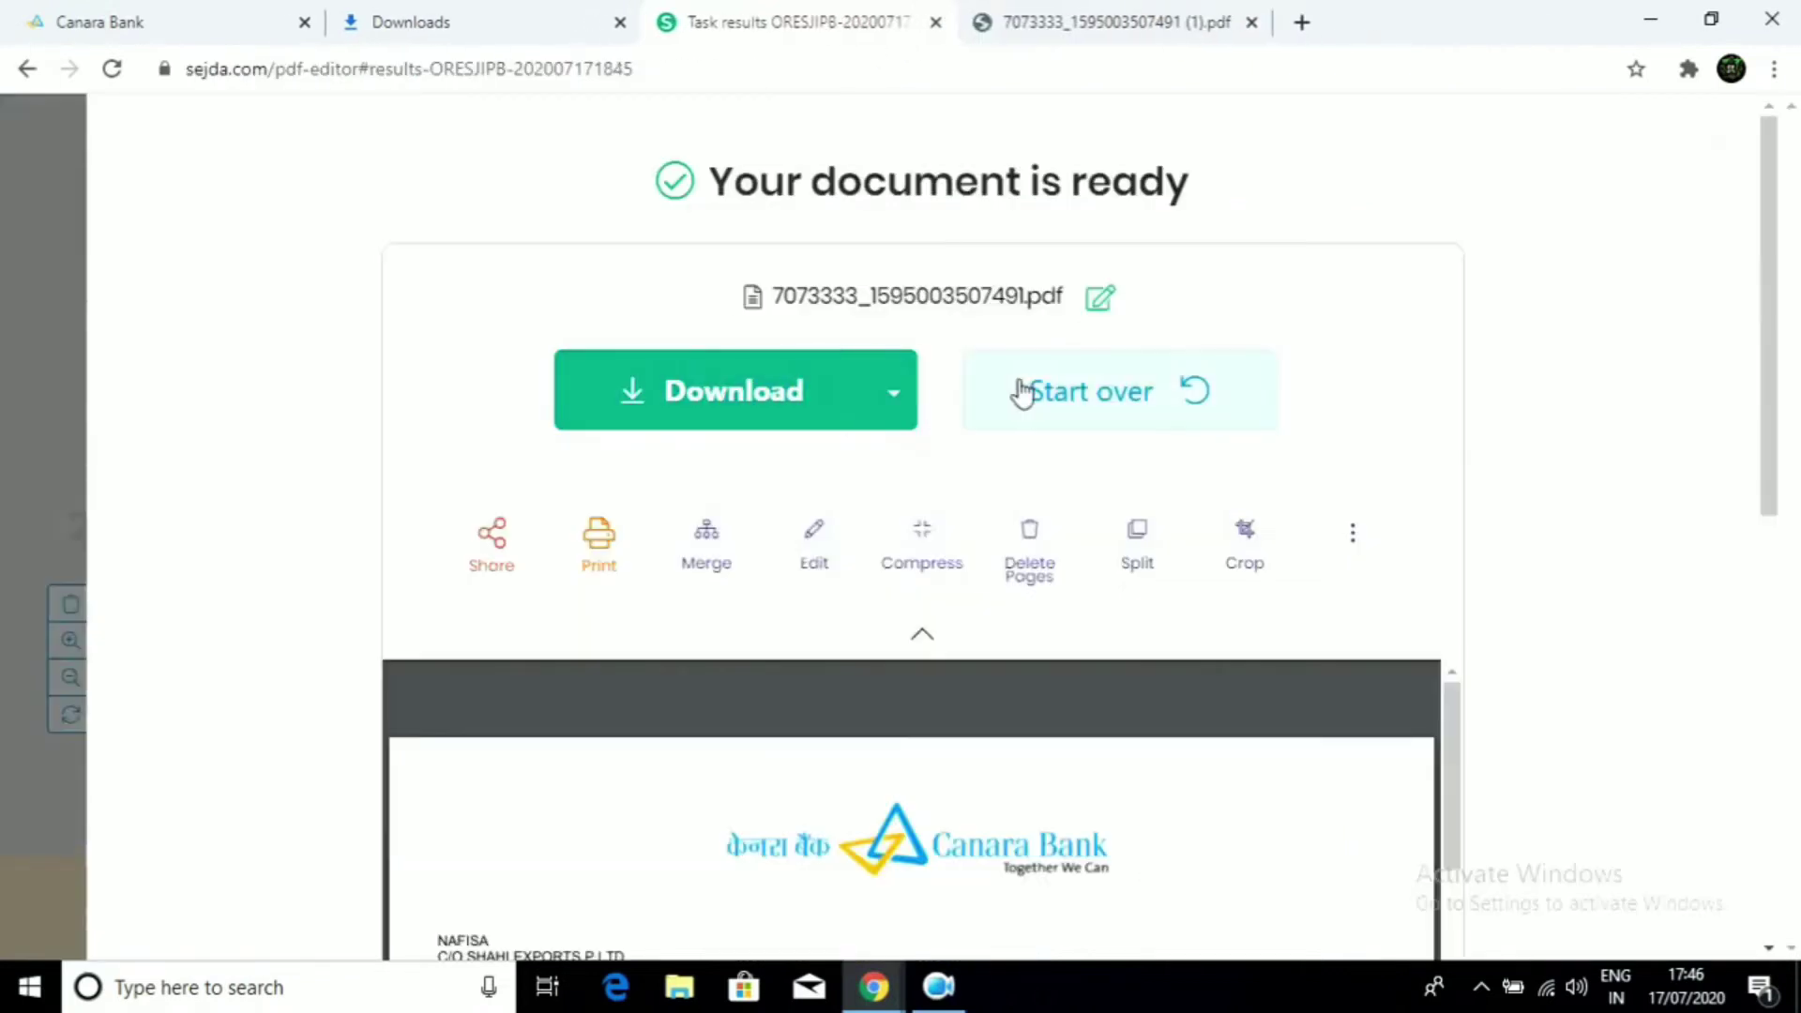
click(1104, 293)
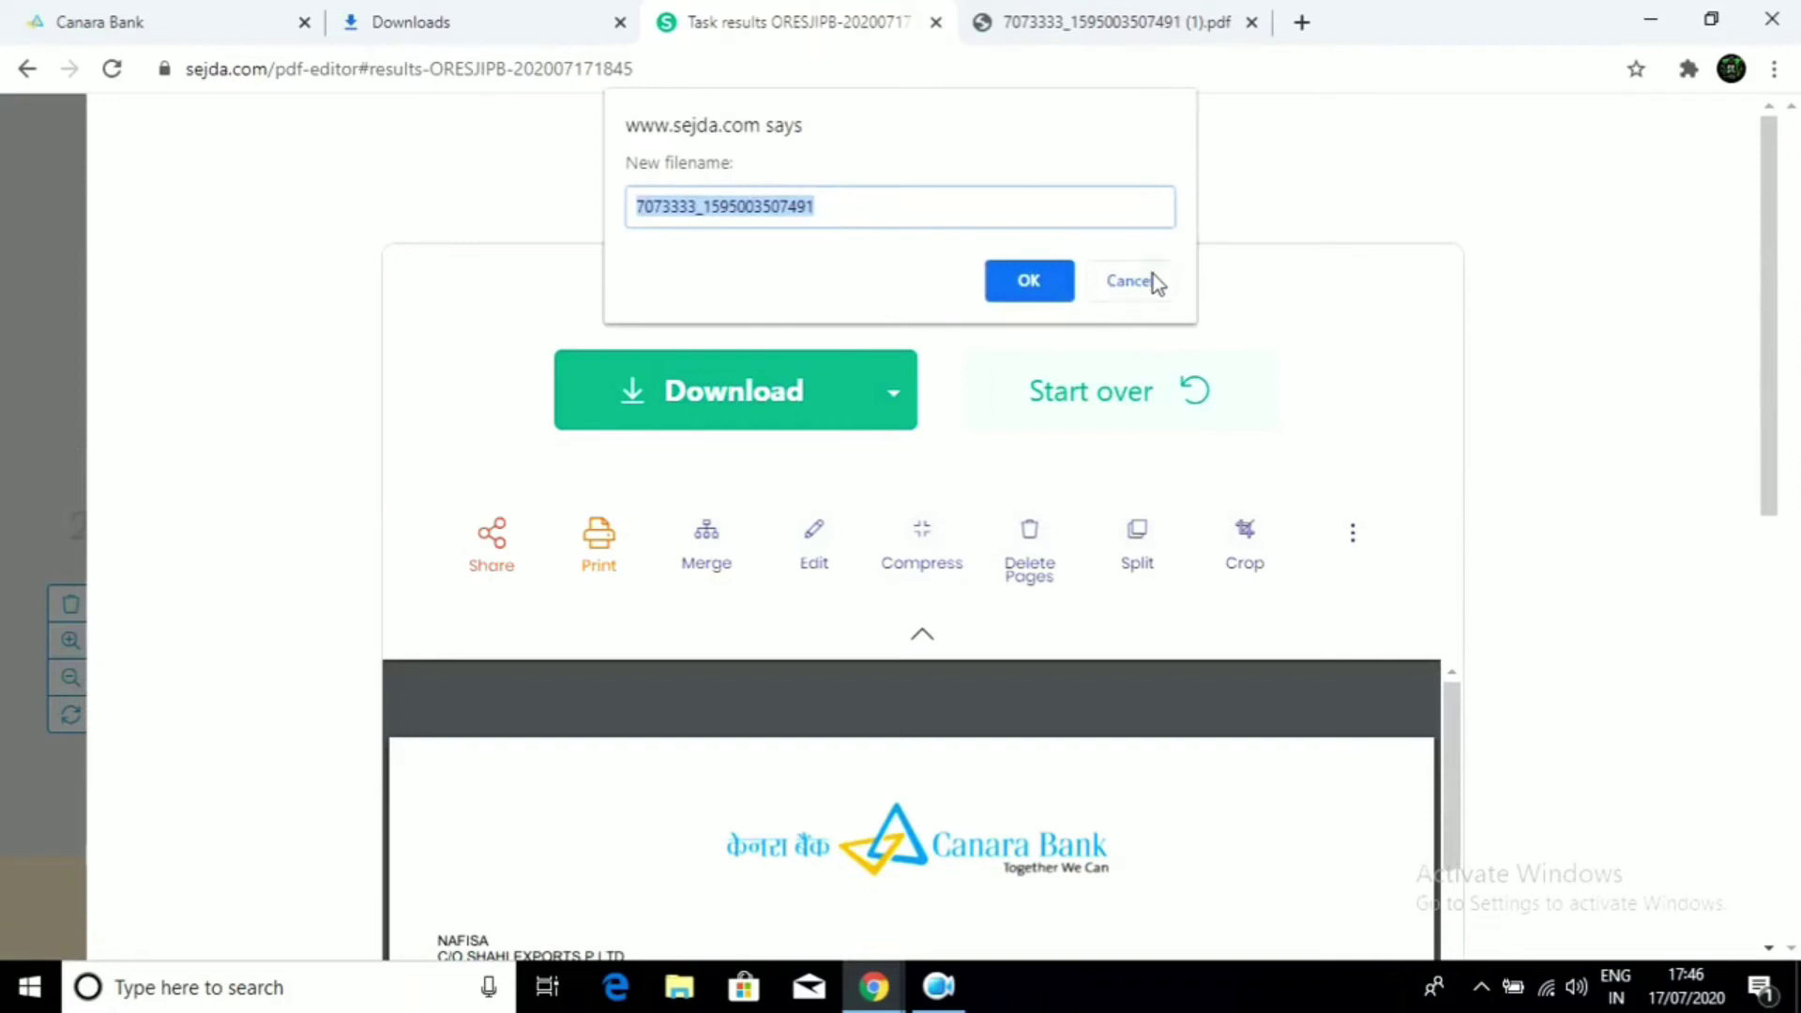
click(1152, 274)
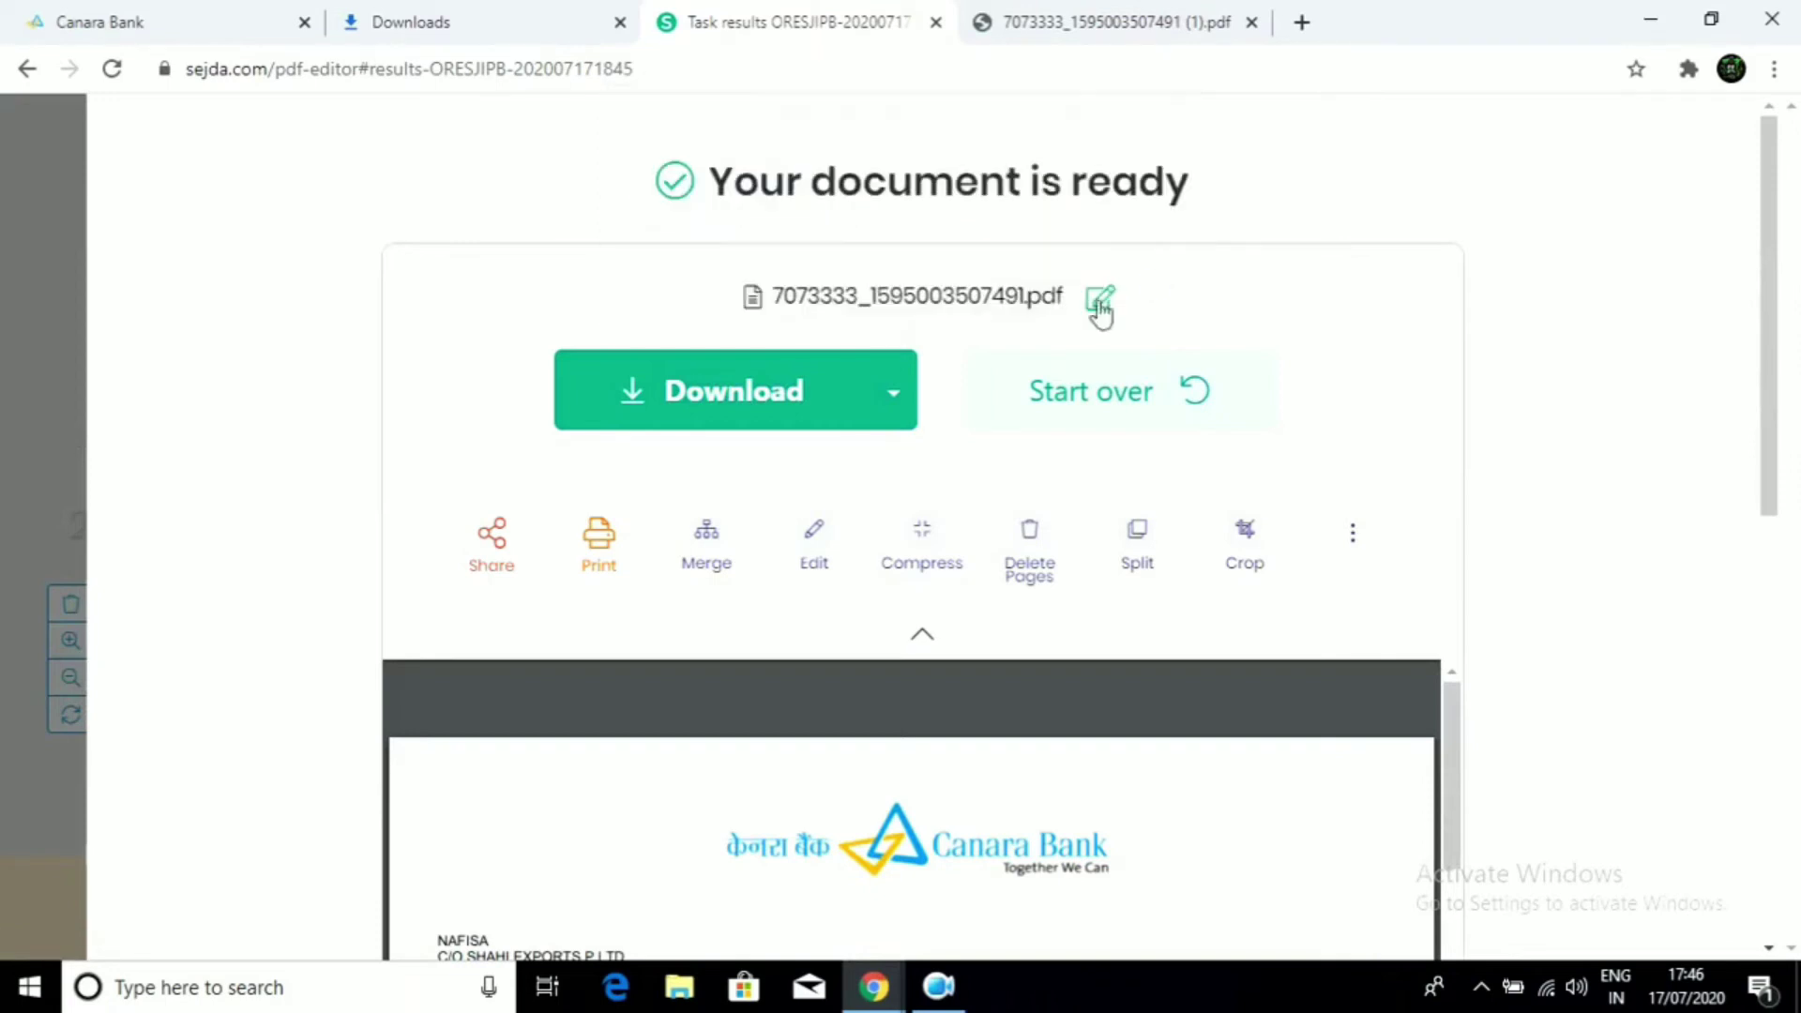
click(809, 544)
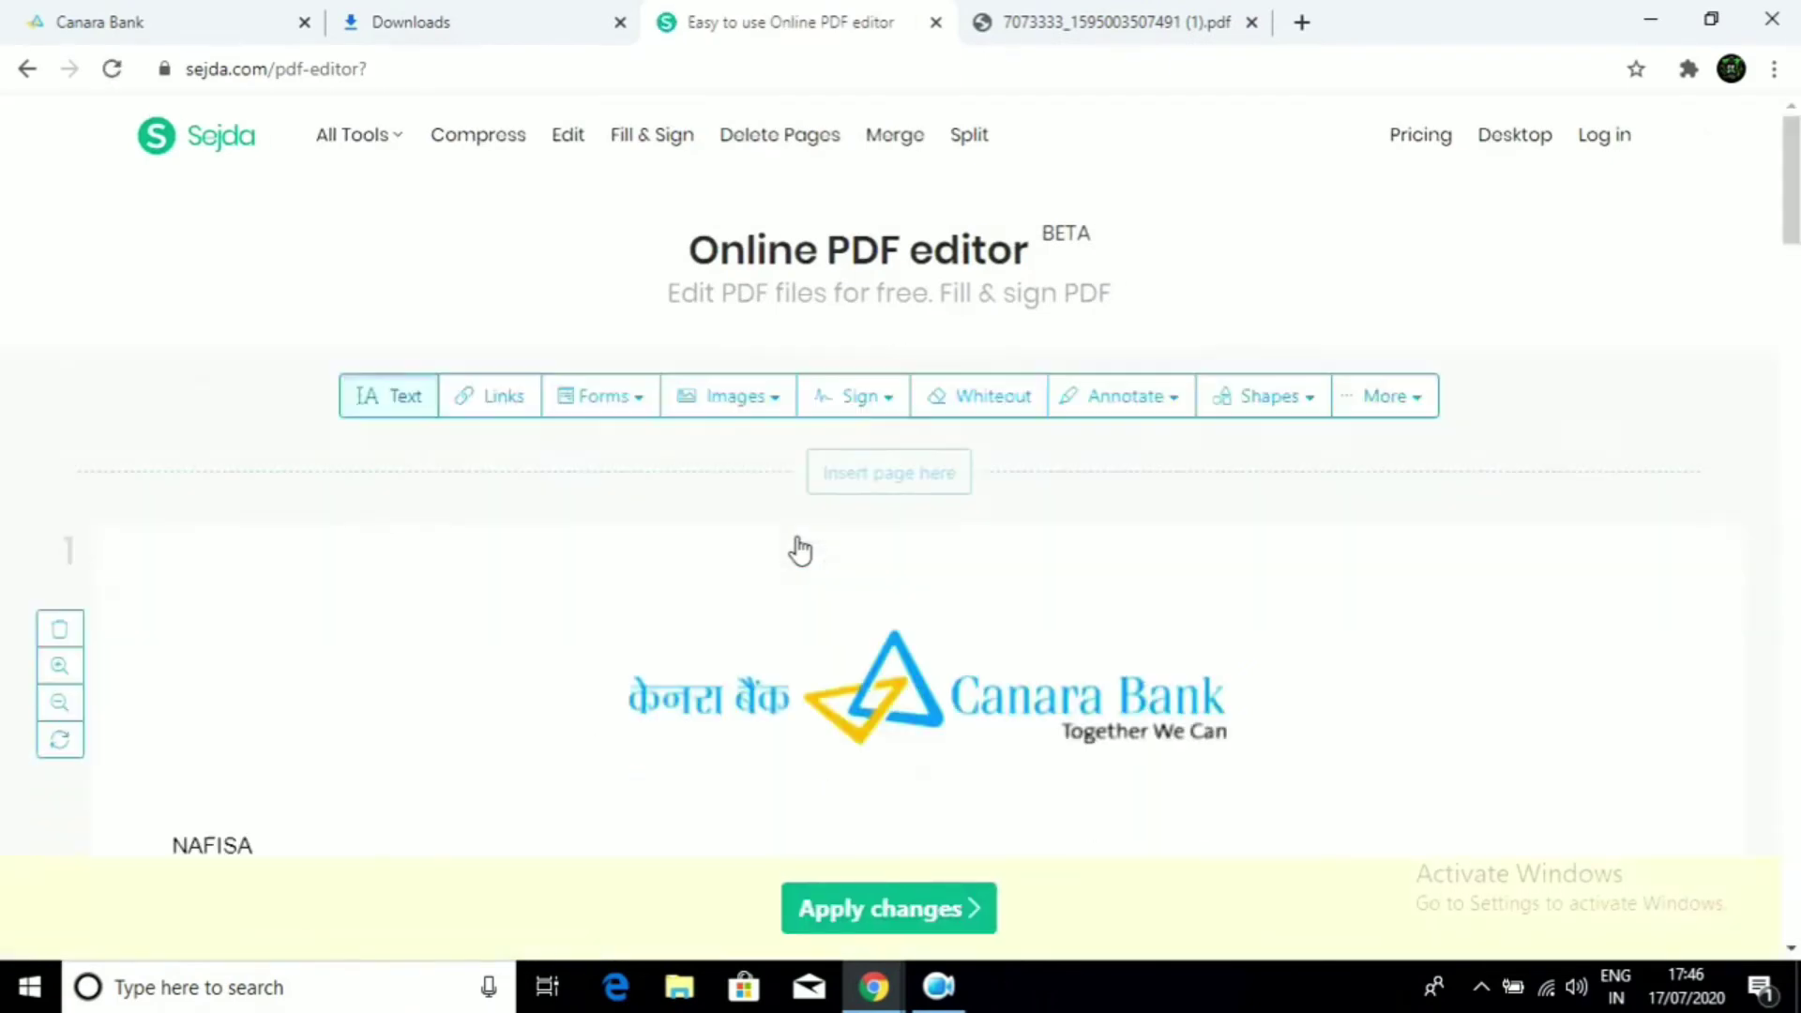
Raise the 11-Jun-2020 row's 25,000.00 level with its date and delete the placeholders added beside it and in the 01-May-2020 row
drag(1790, 195, 1790, 383)
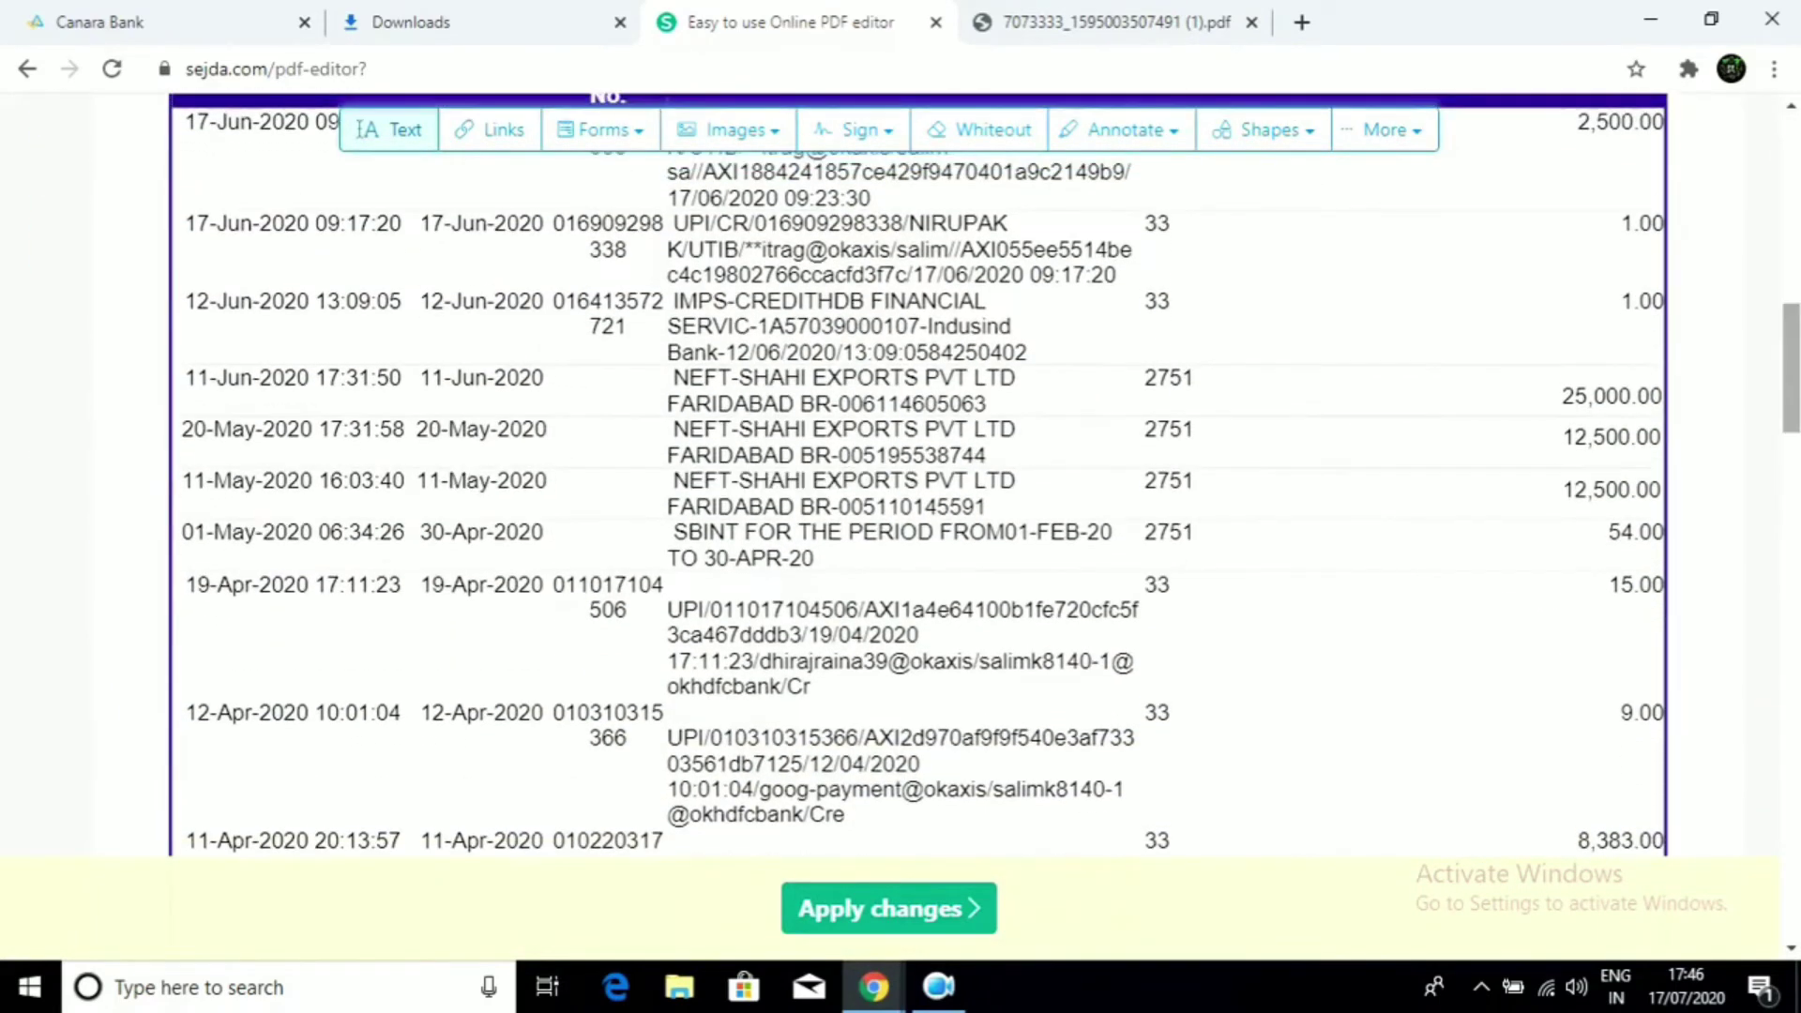
click(1580, 390)
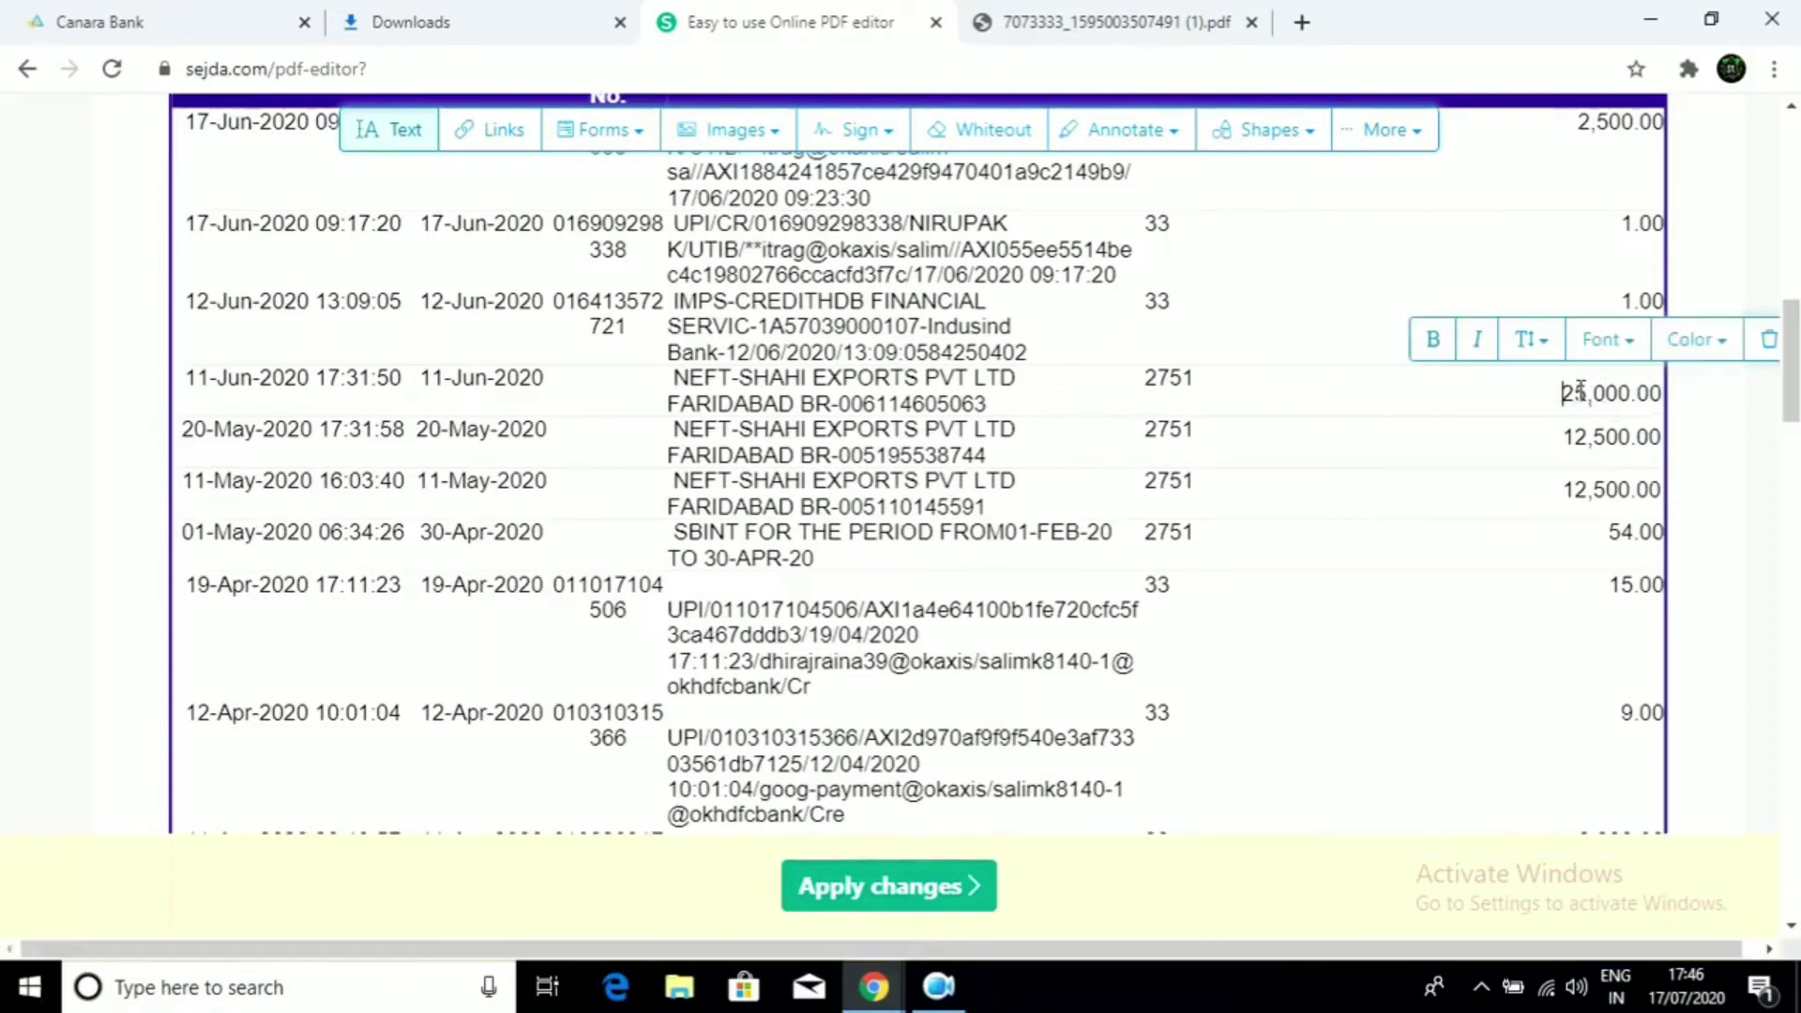
click(1447, 387)
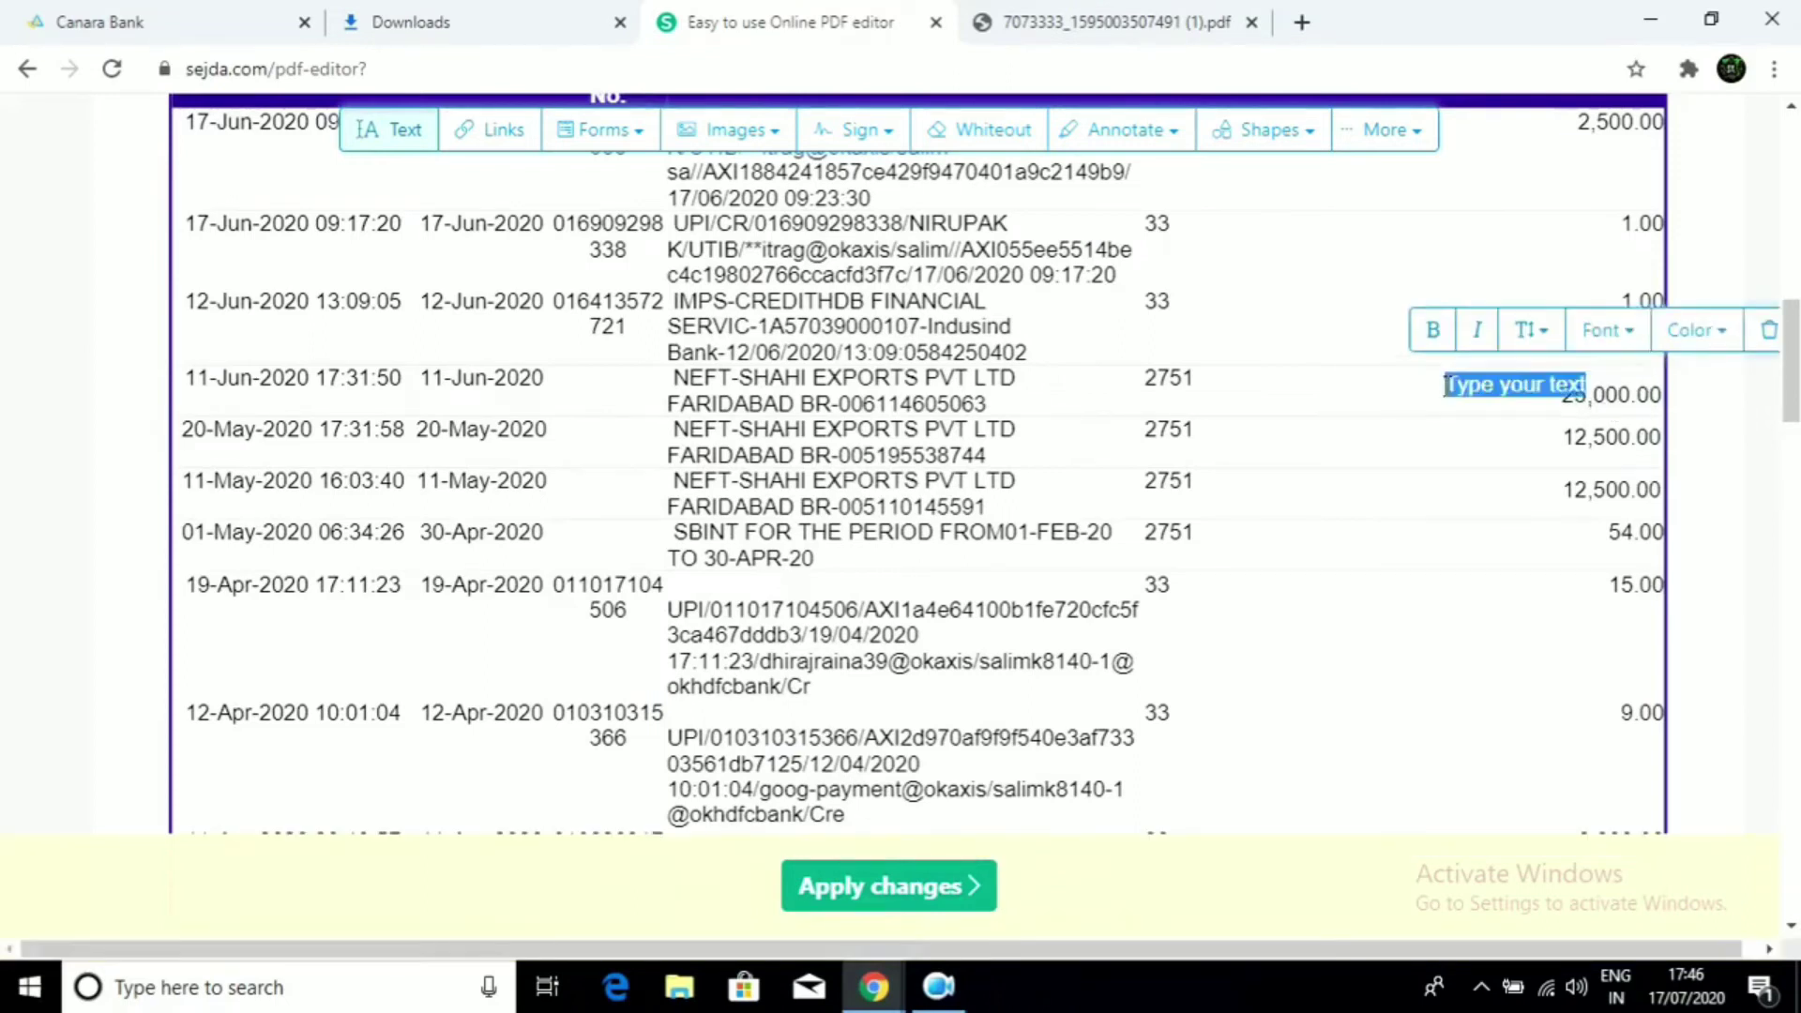
click(1768, 336)
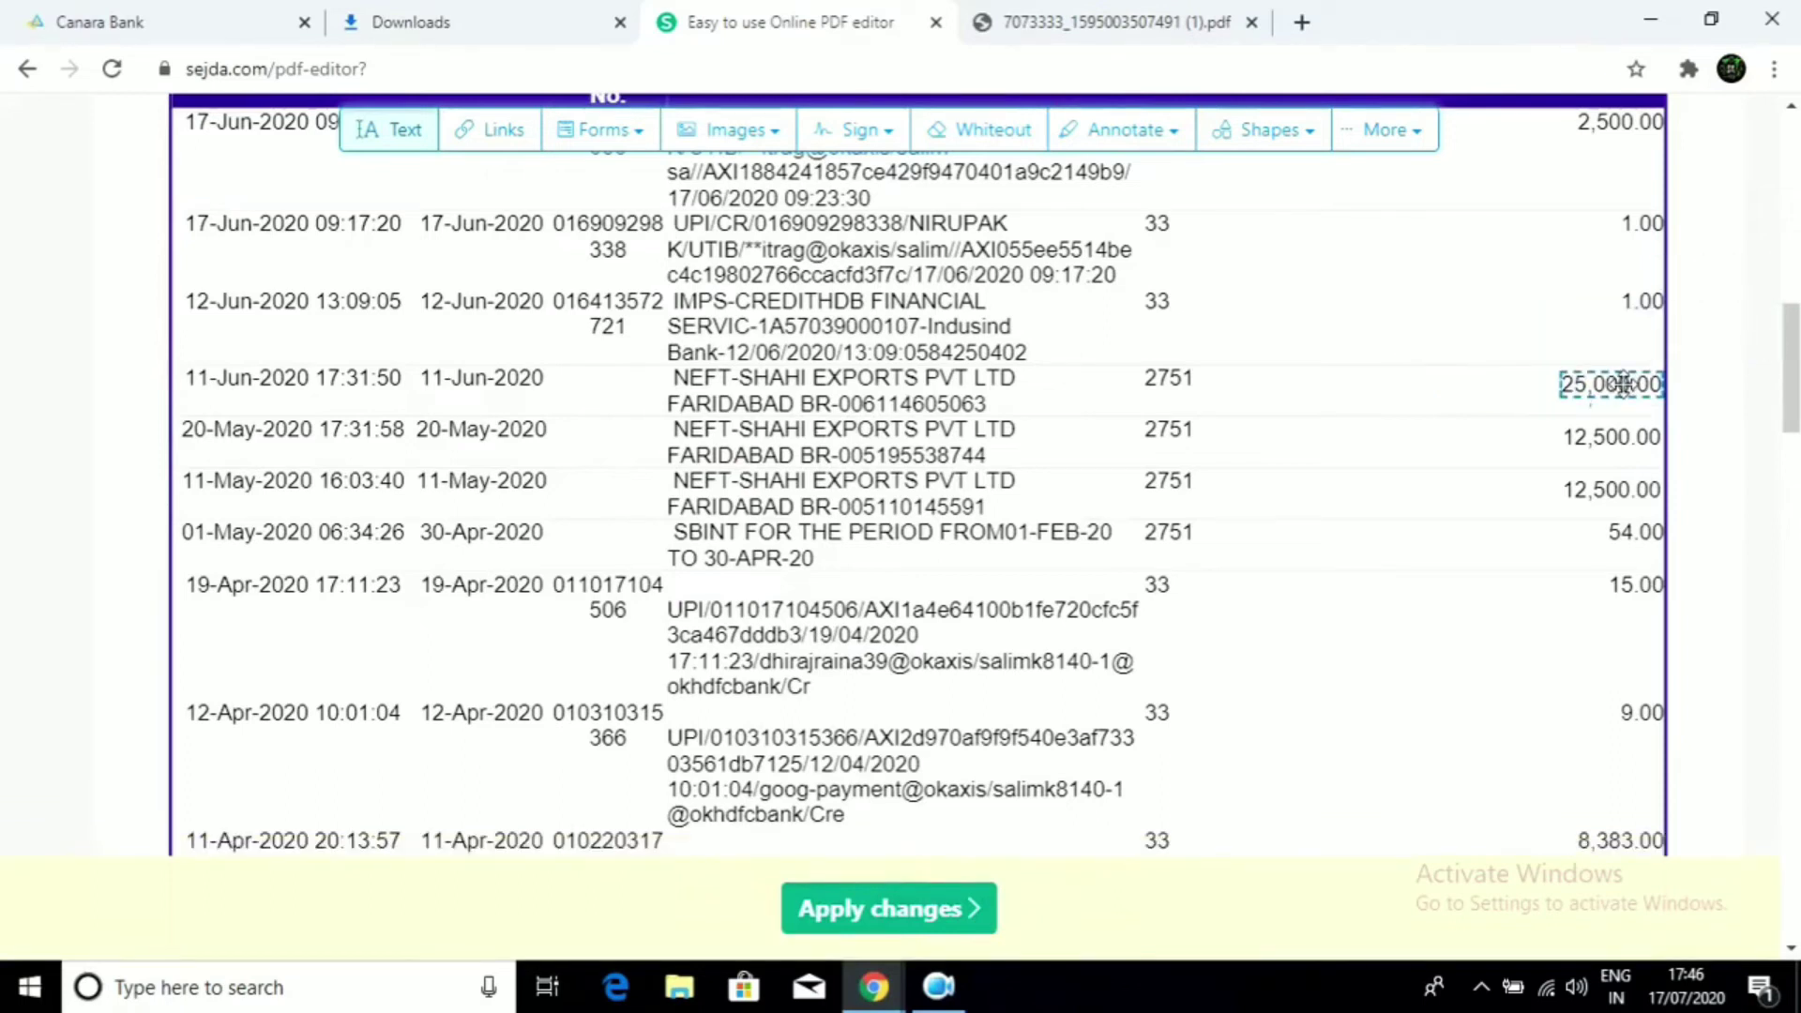
drag(1623, 383, 1623, 381)
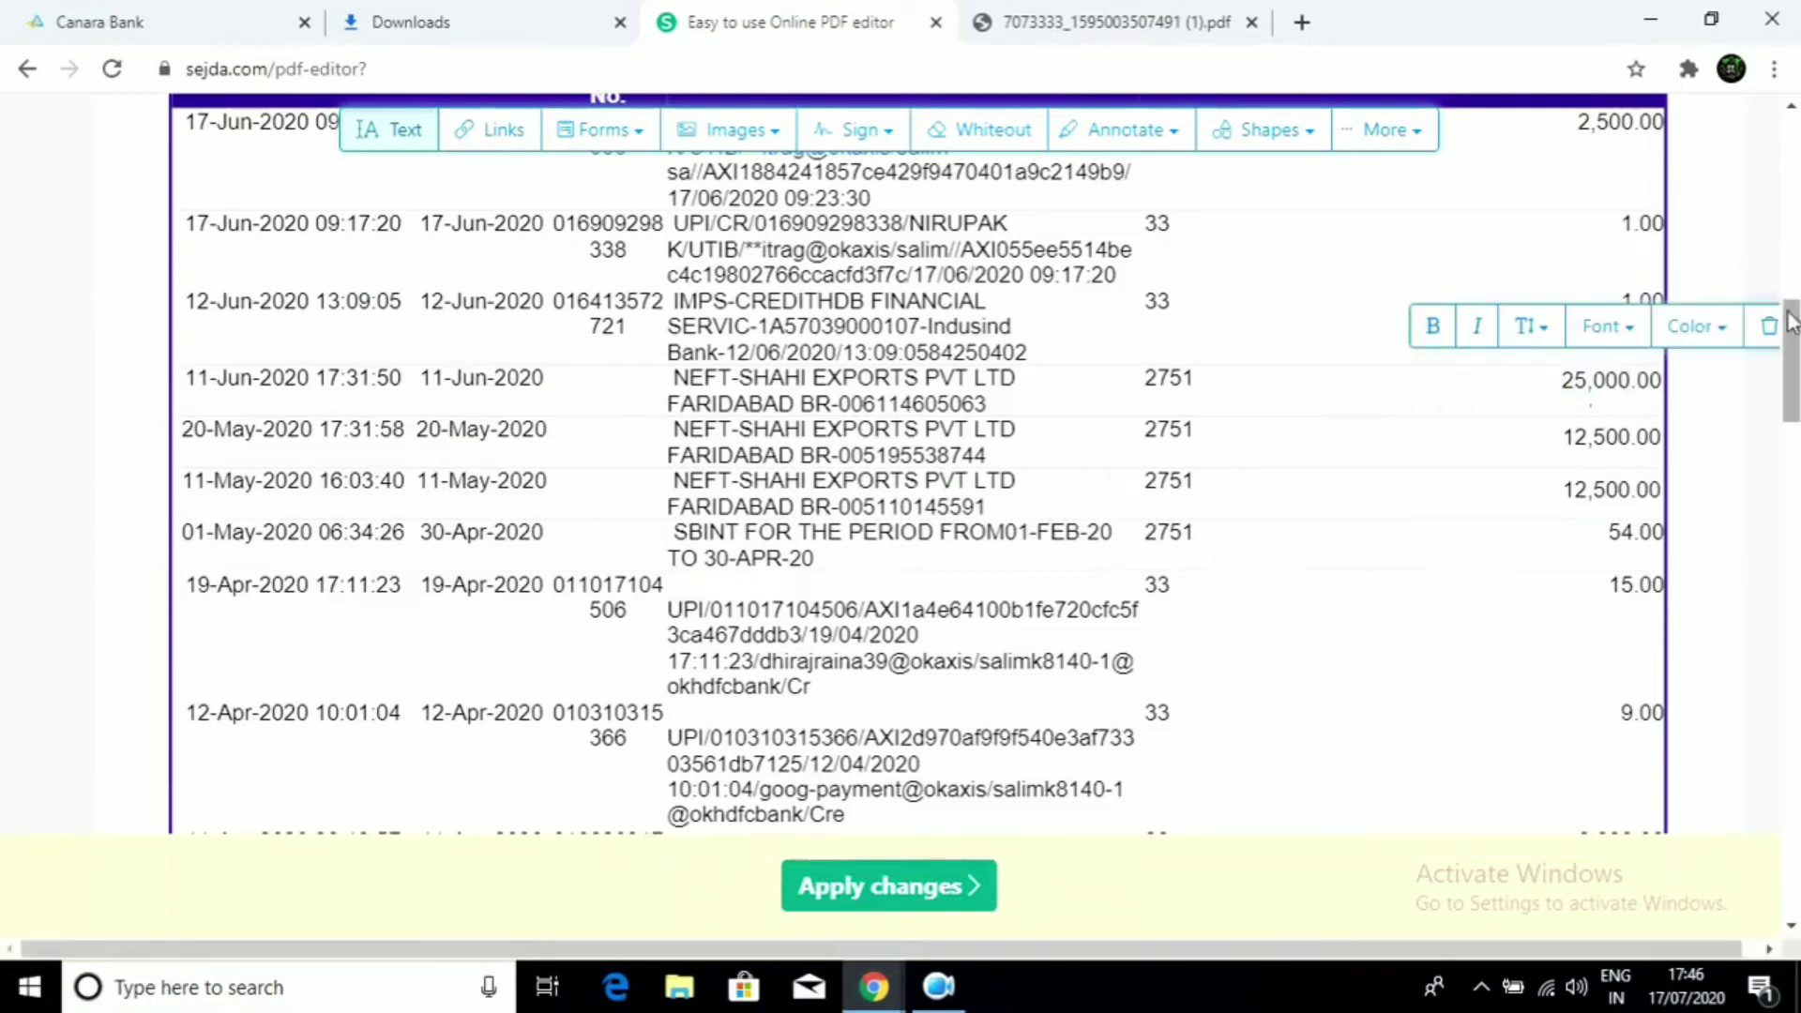
click(1486, 527)
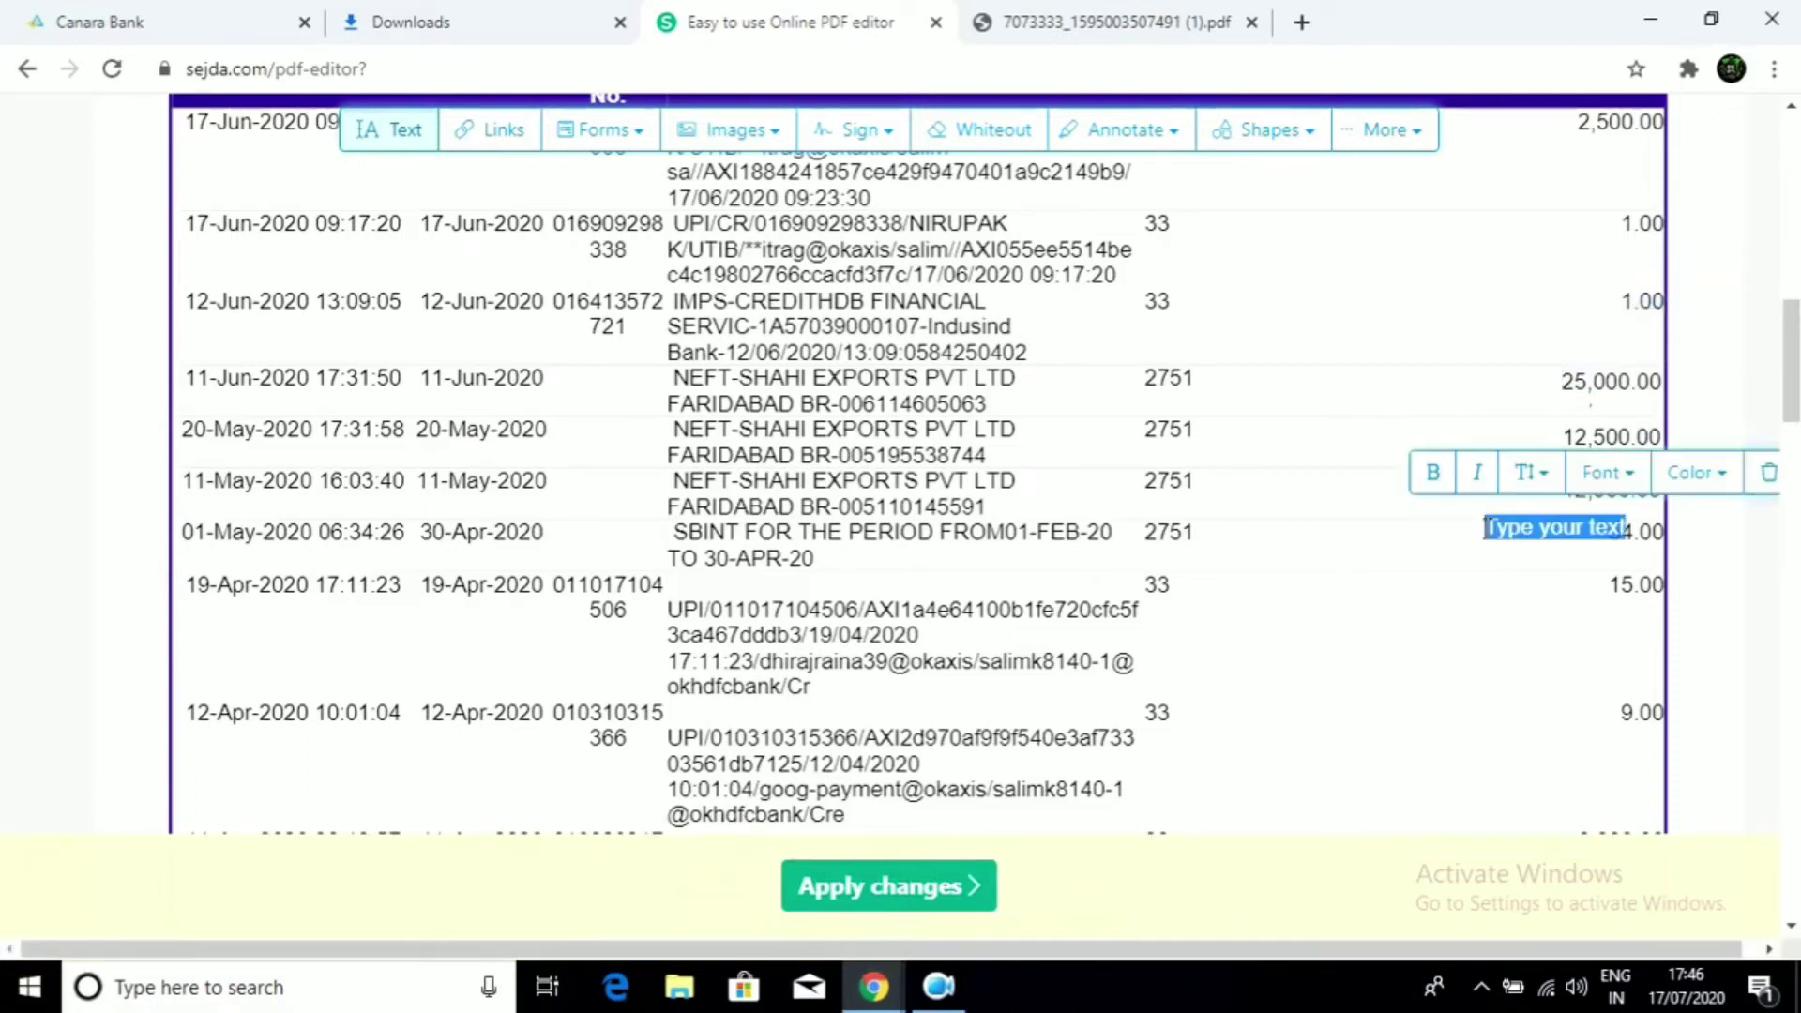
click(1768, 472)
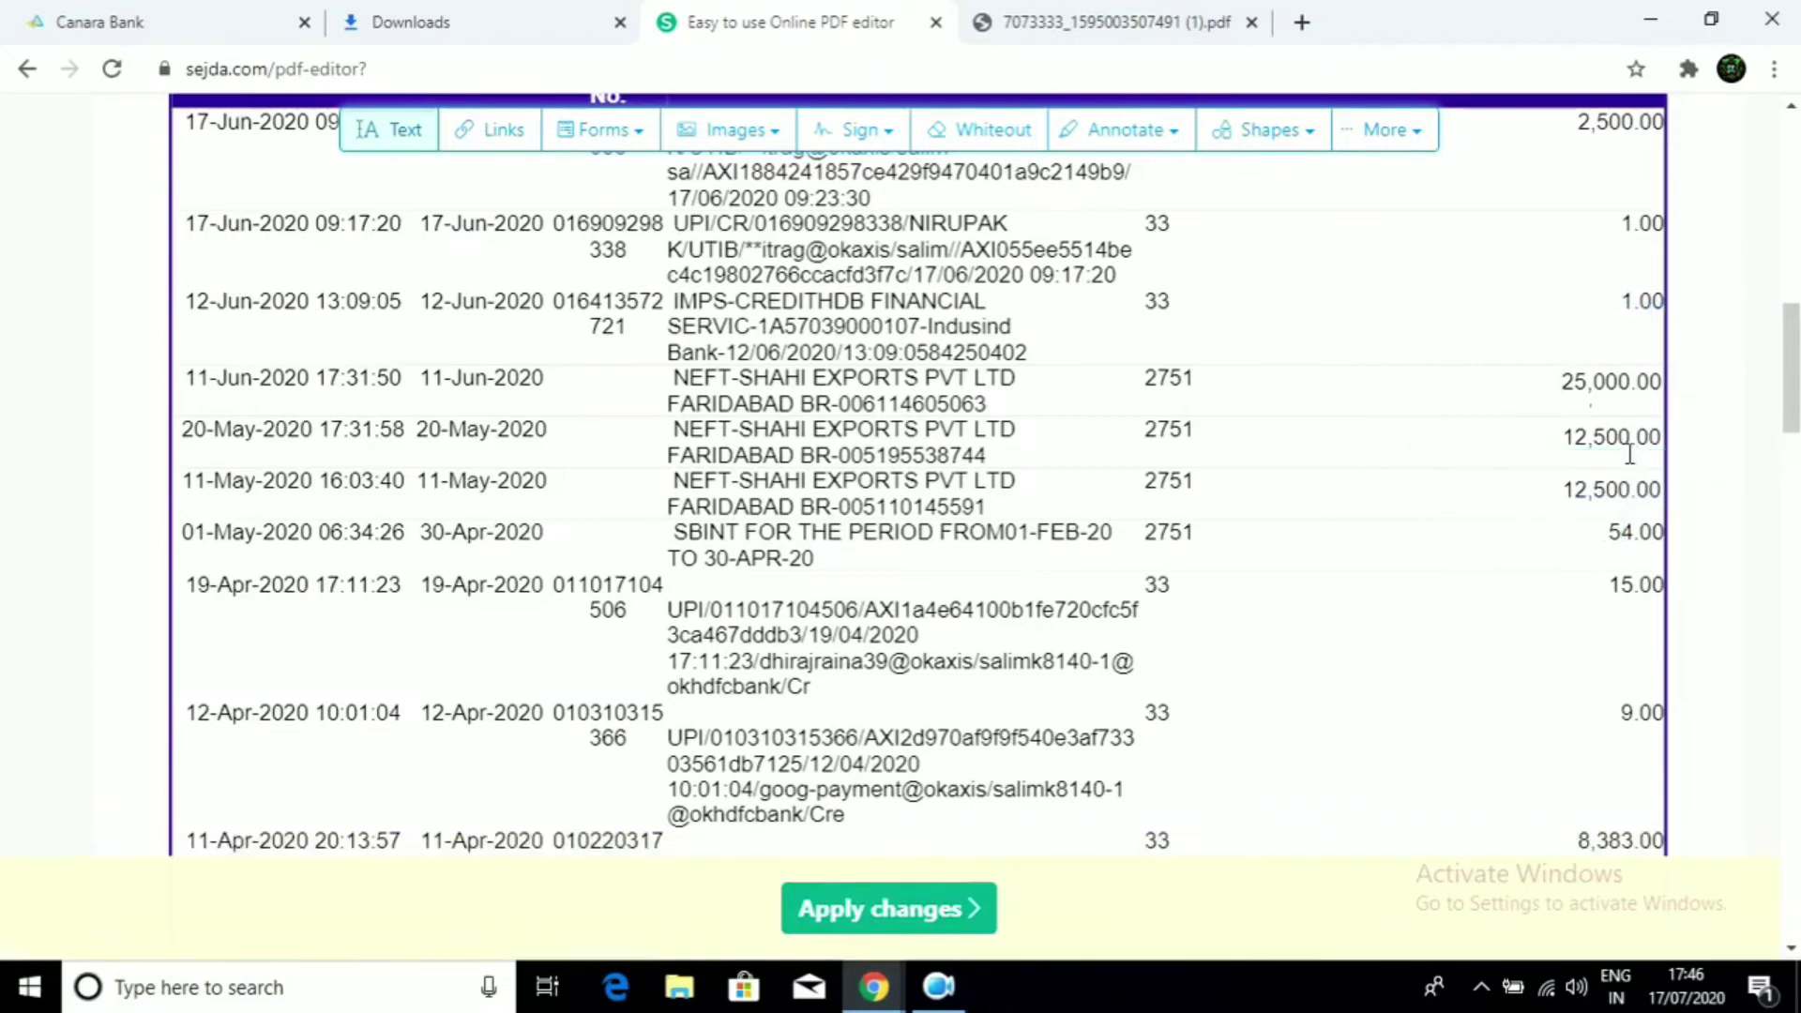
Raise the 20-May-2020 row's 12,500.00 level with its date and delete the stray placeholders added near the 11-May-2020 row
click(1442, 511)
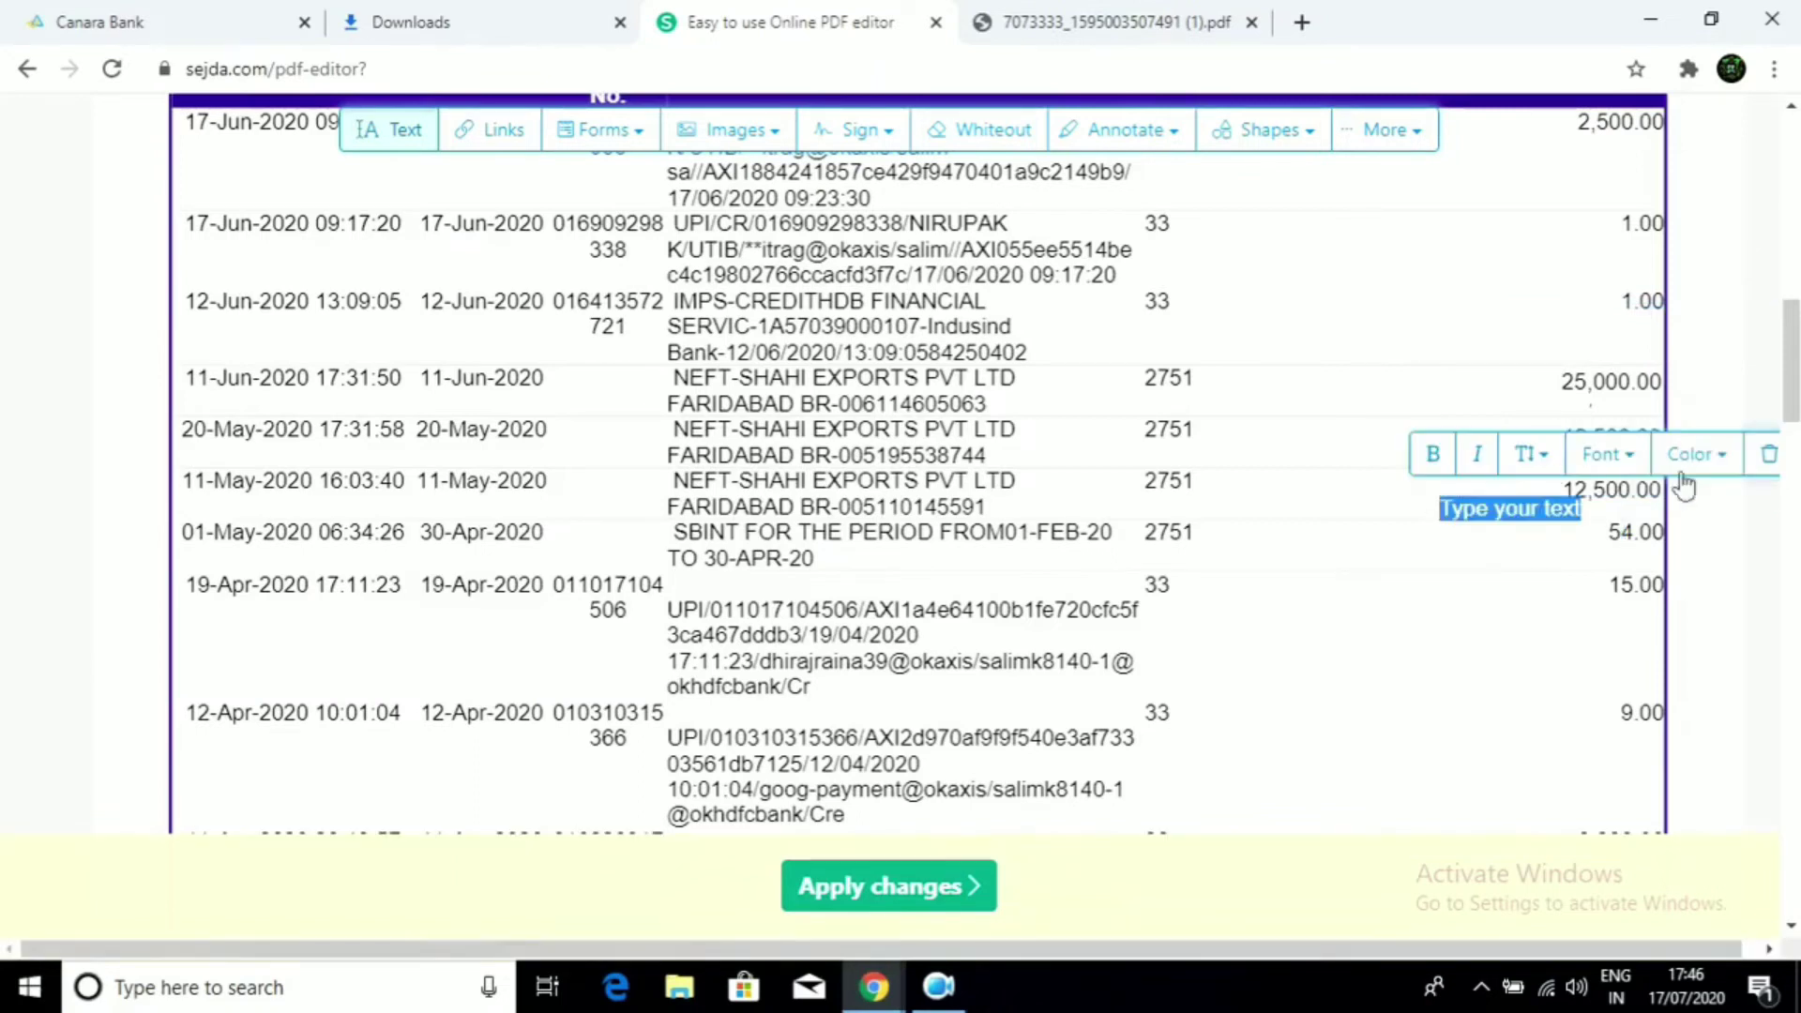
click(1770, 459)
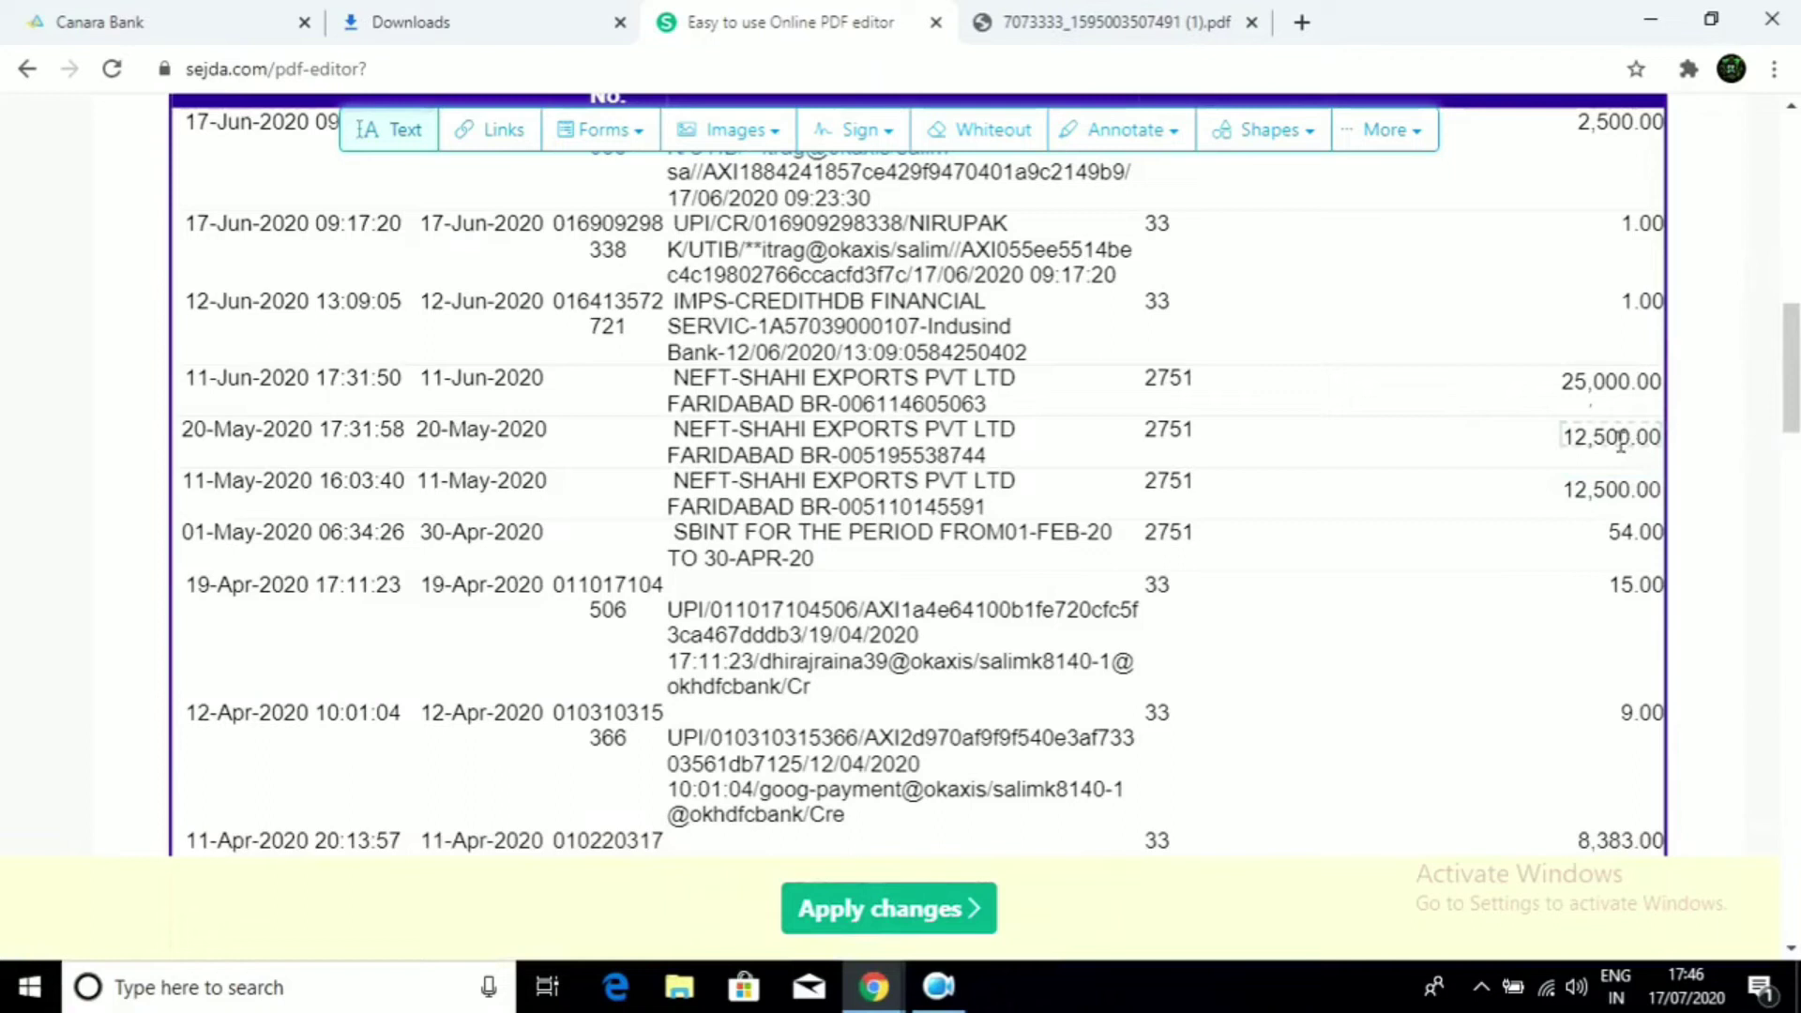
click(1617, 438)
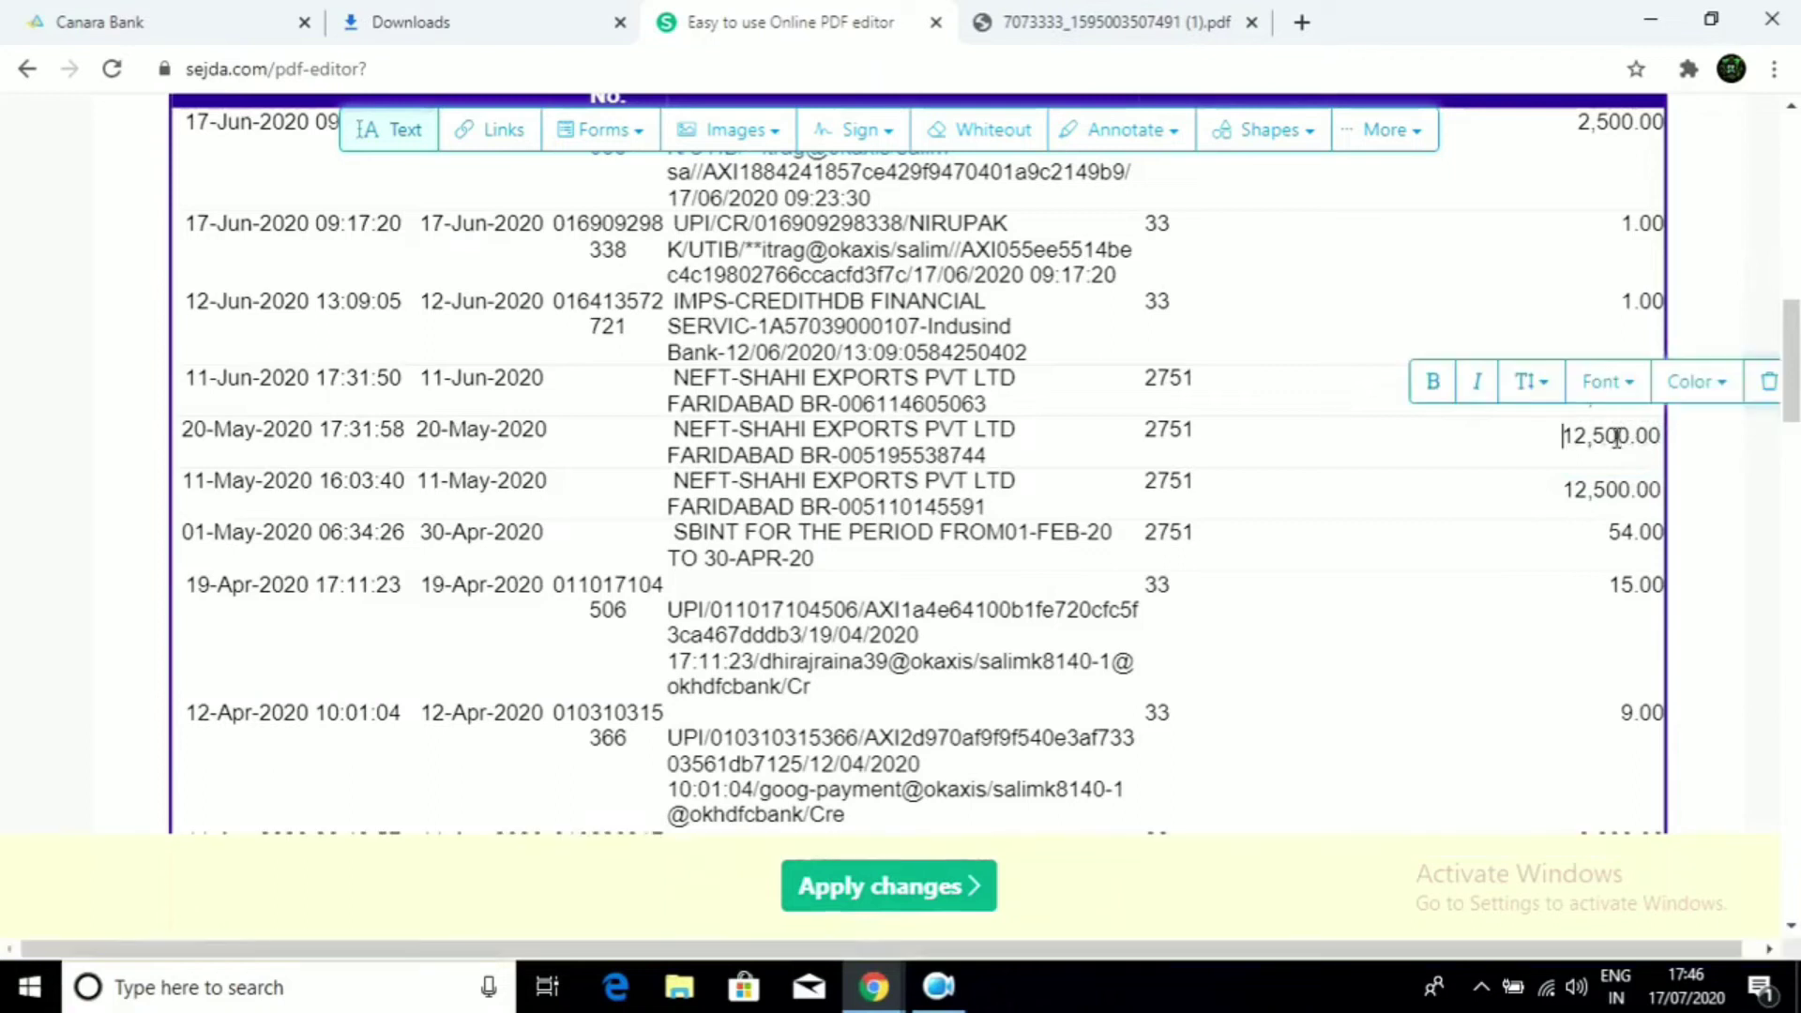
click(1534, 471)
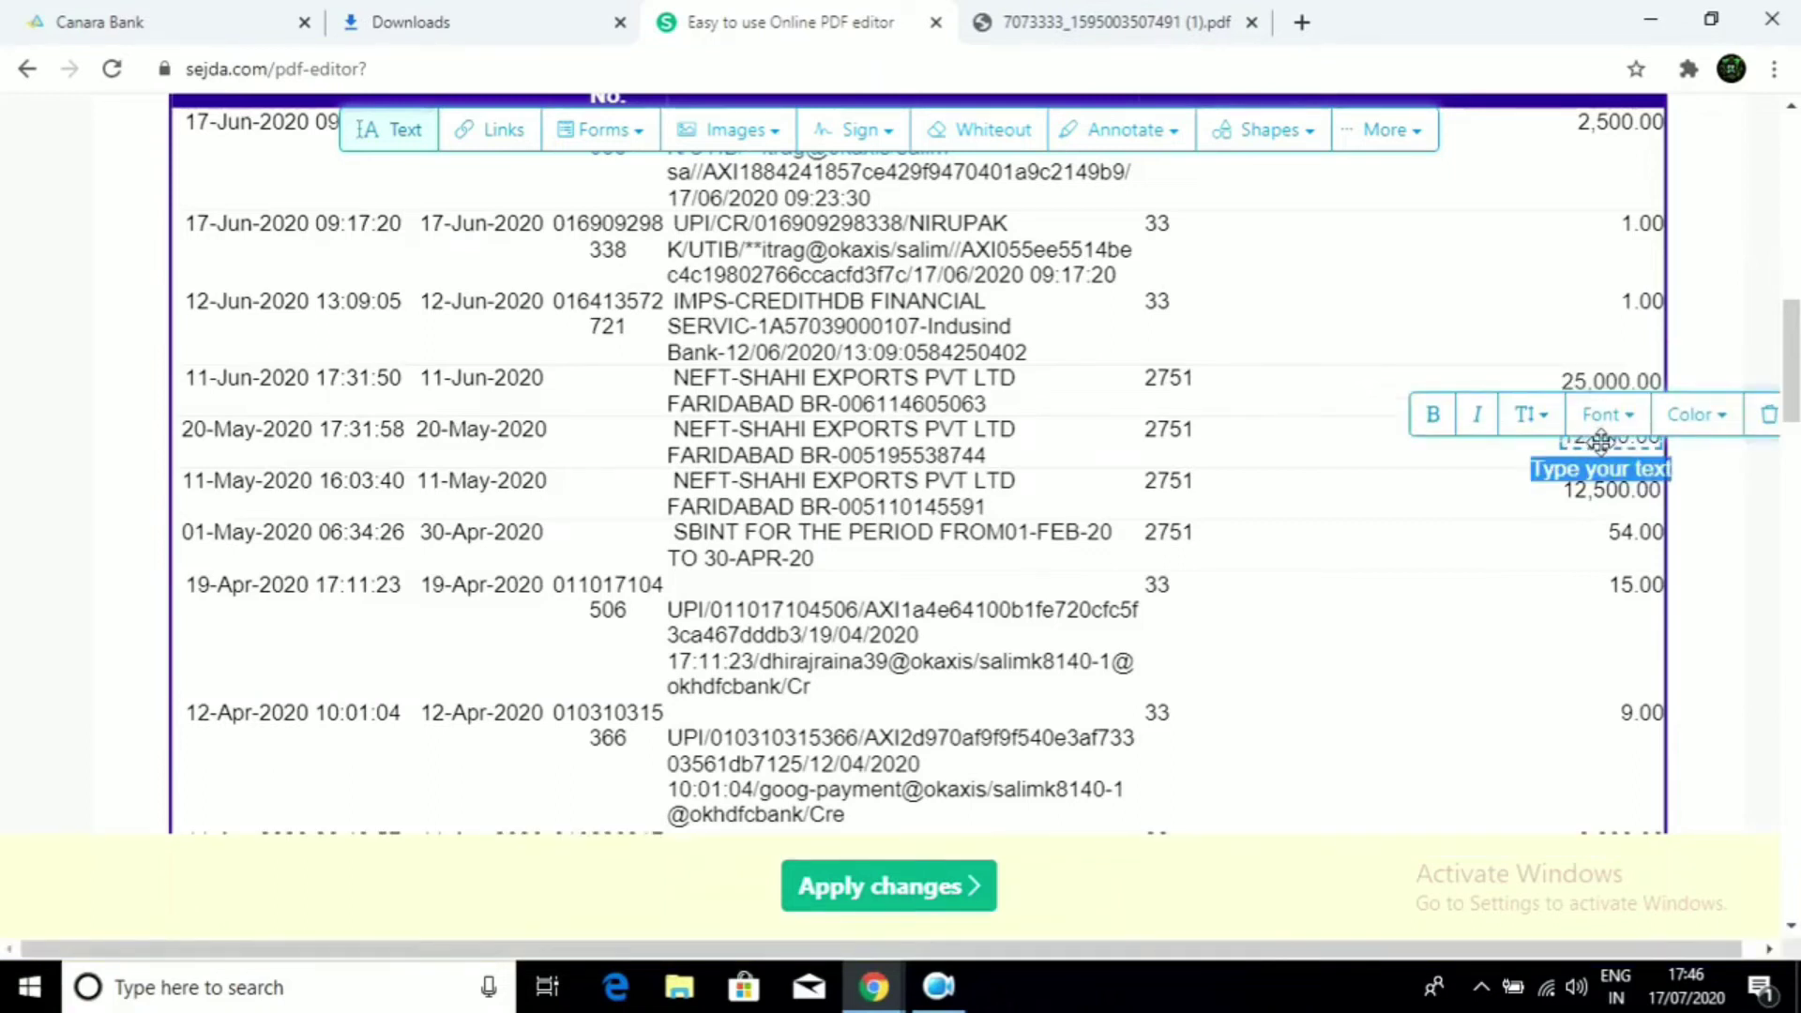
click(1600, 441)
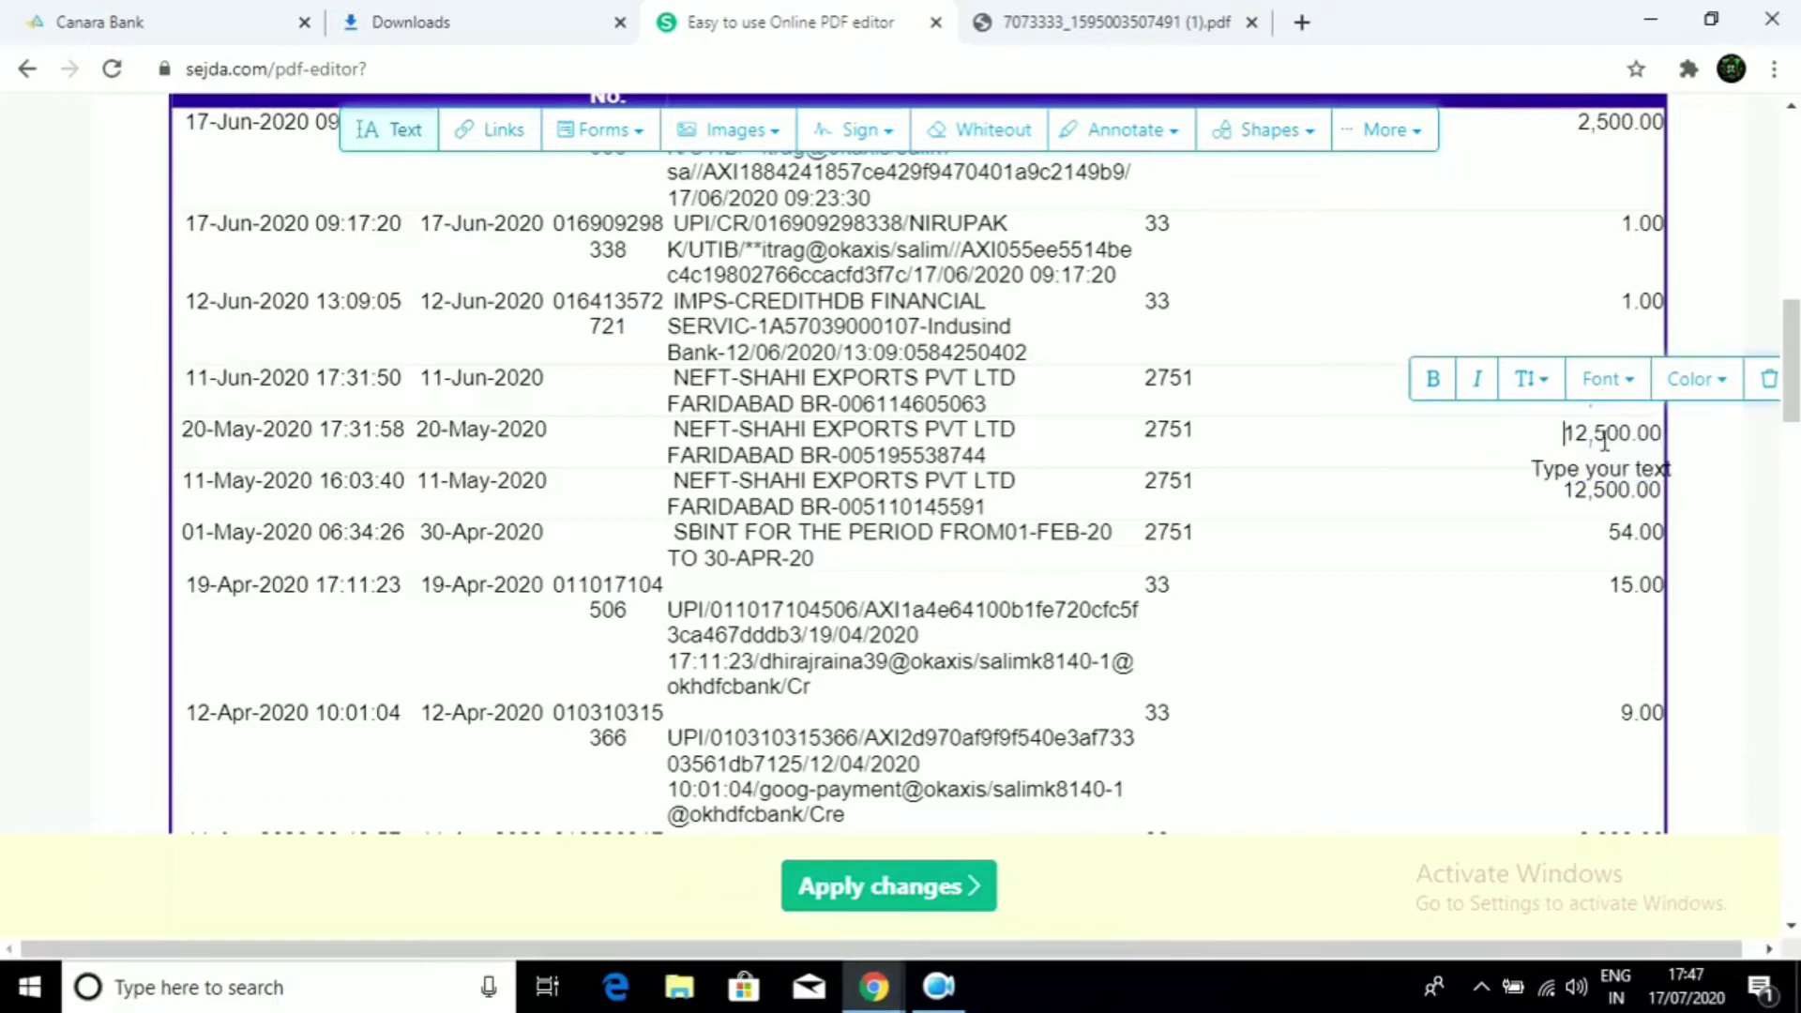
click(1440, 480)
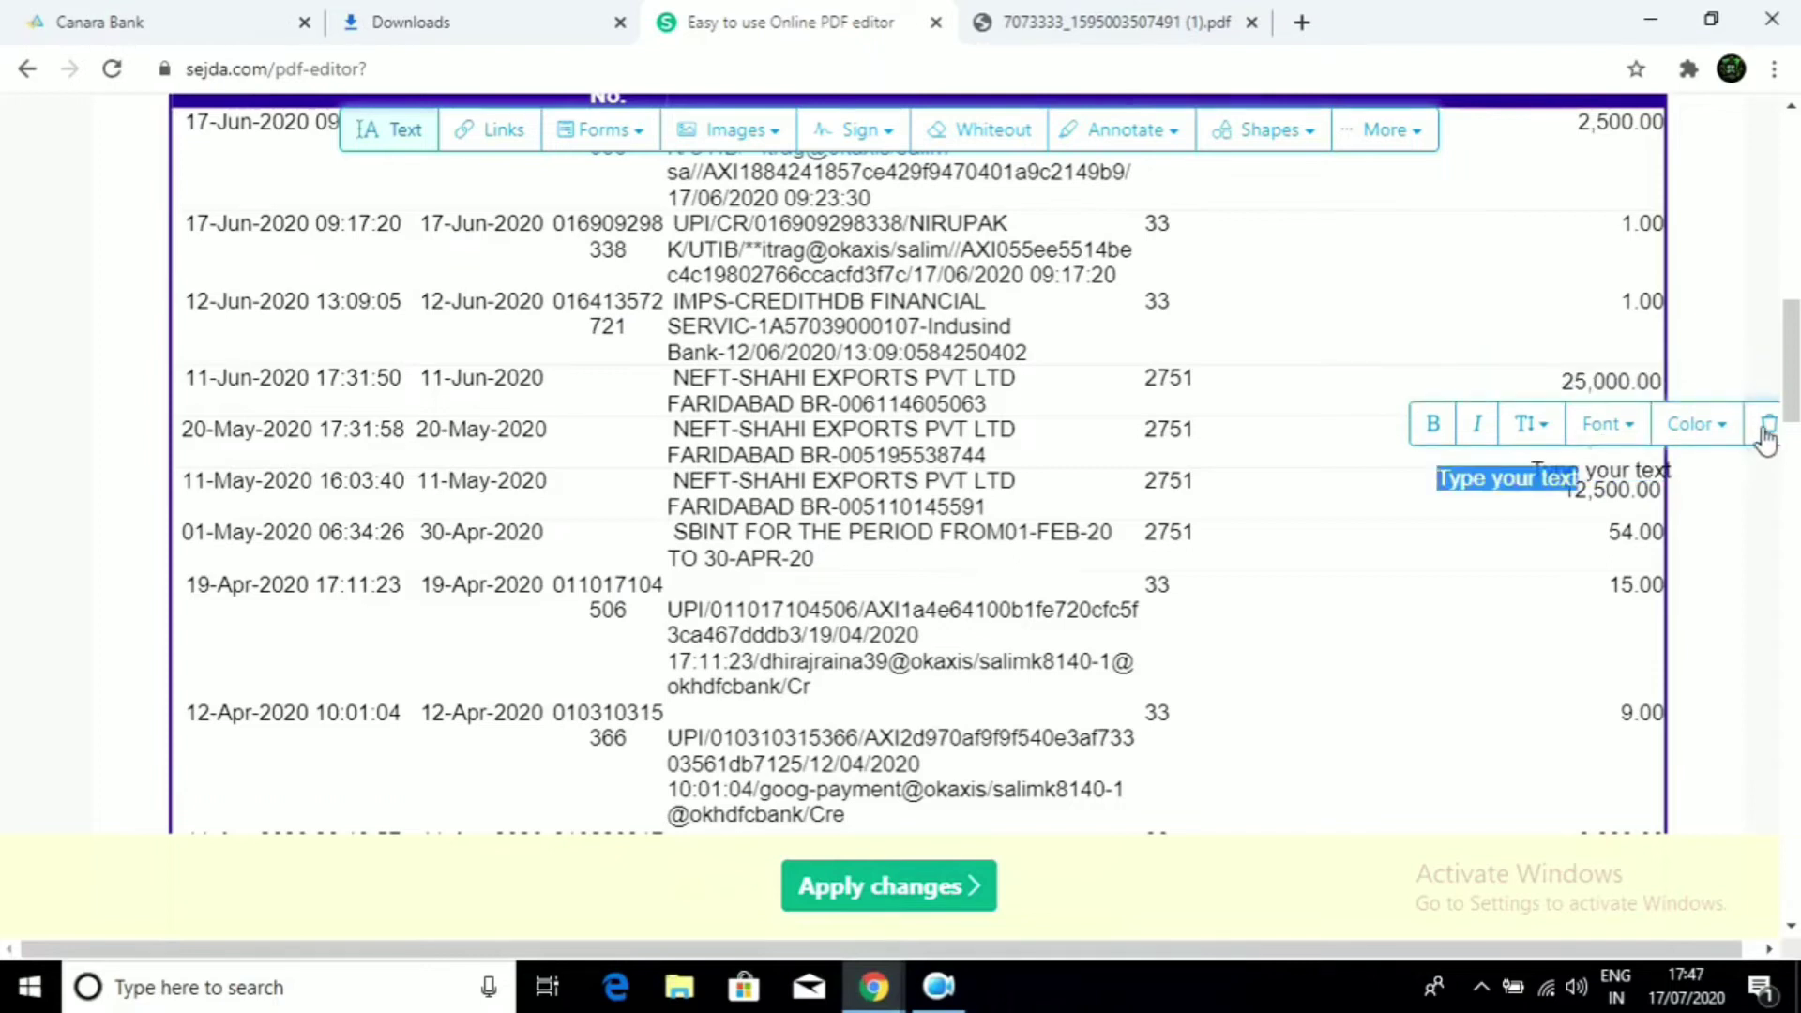
click(1768, 429)
drag(1637, 438, 1635, 436)
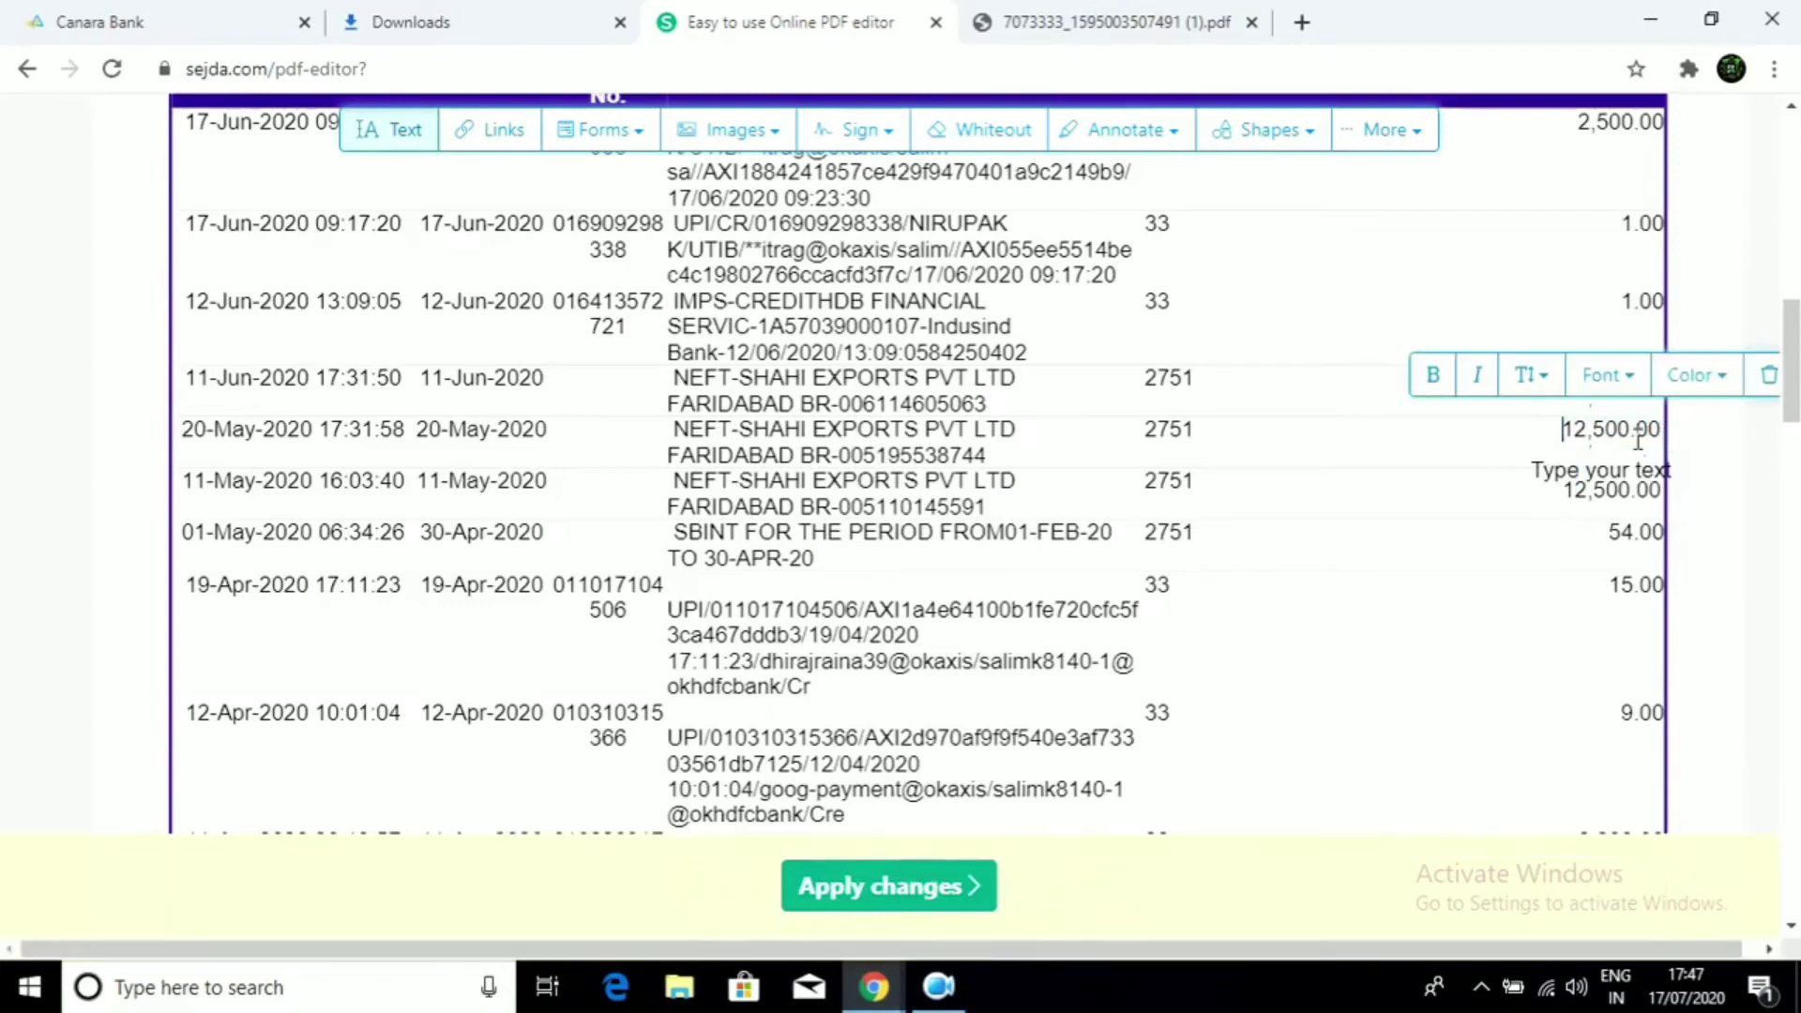
Delete the leftover placeholder text between the 20-May-2020 and 11-May-2020 credit amounts
scroll(1788, 448, down, 6)
drag(1788, 448, 1783, 334)
click(1632, 502)
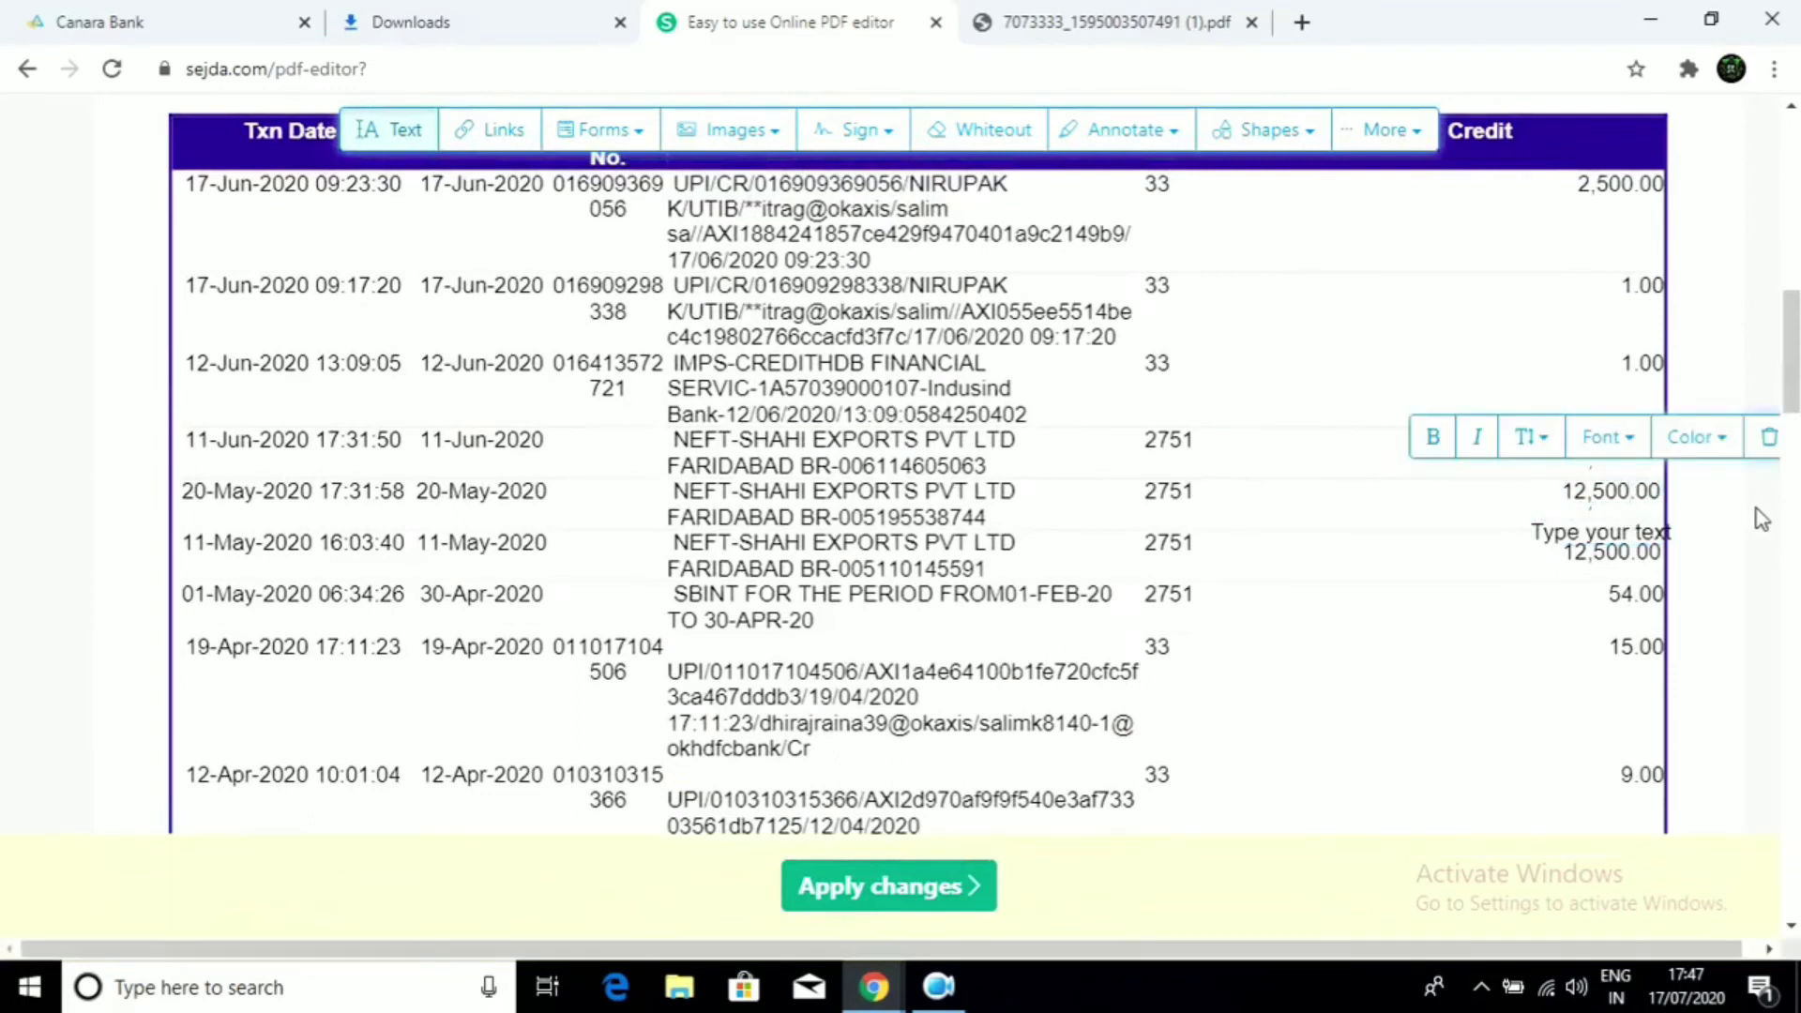
click(1632, 543)
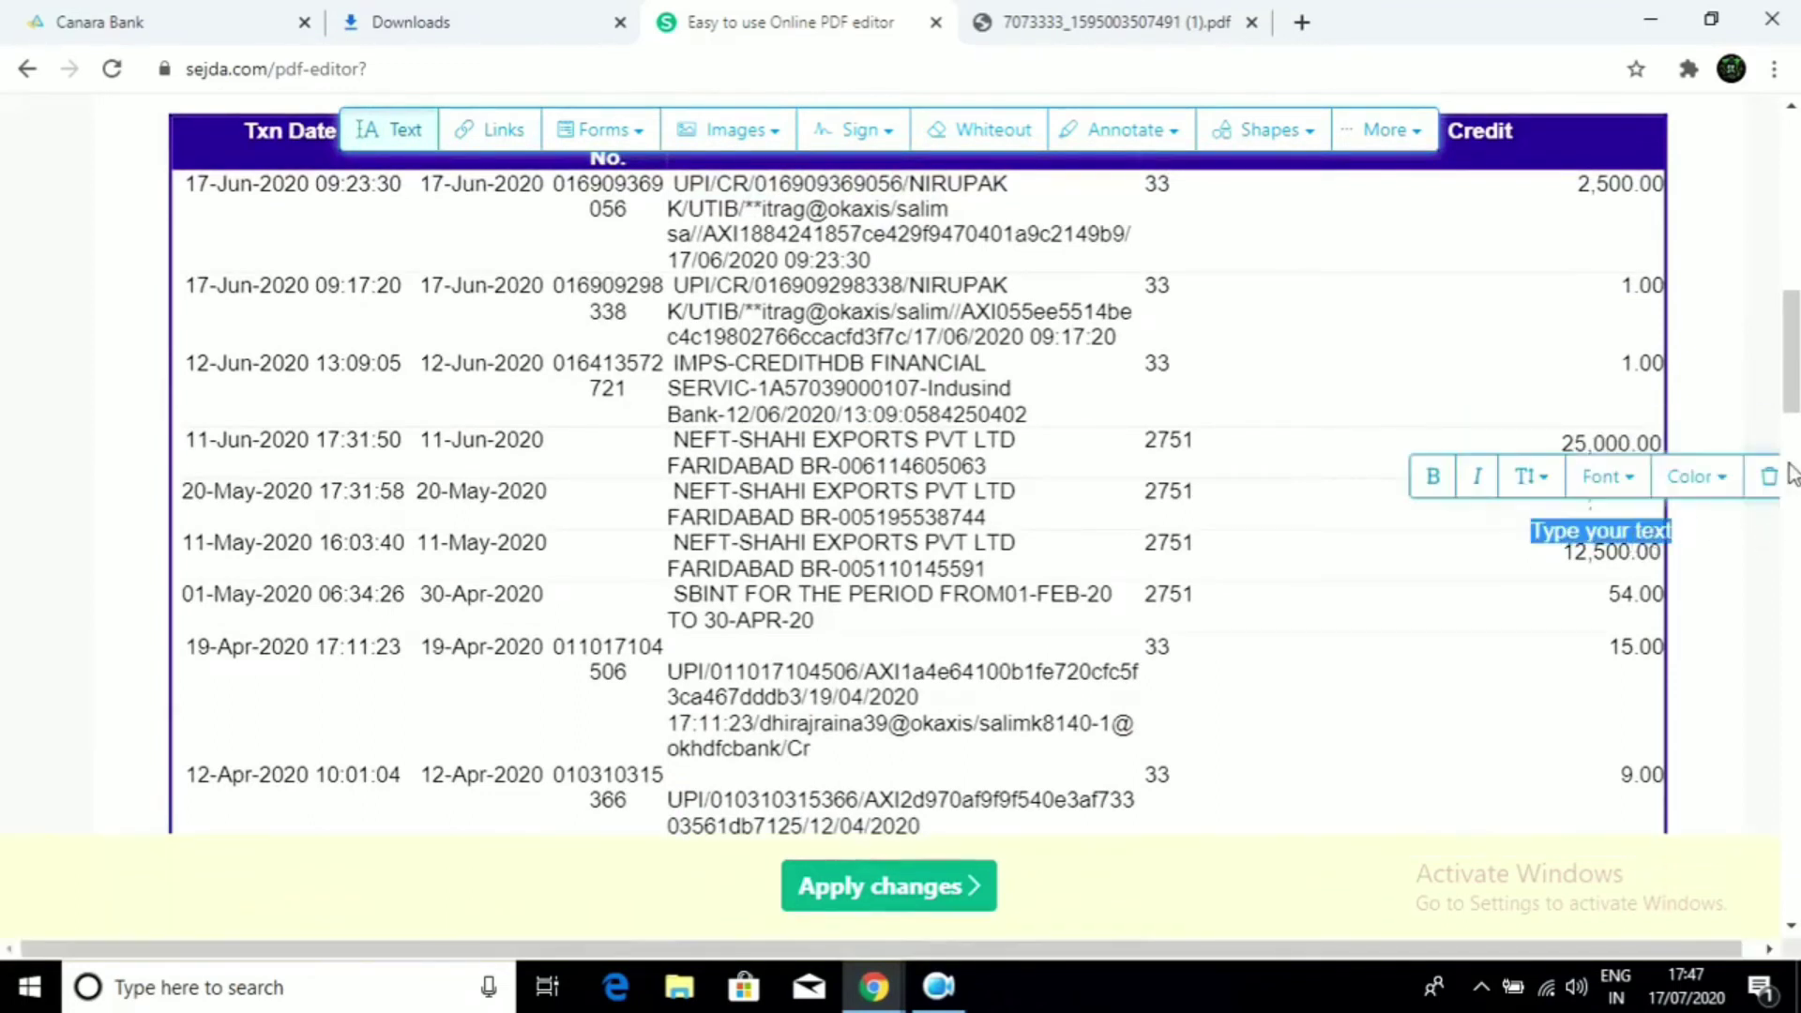
click(1770, 477)
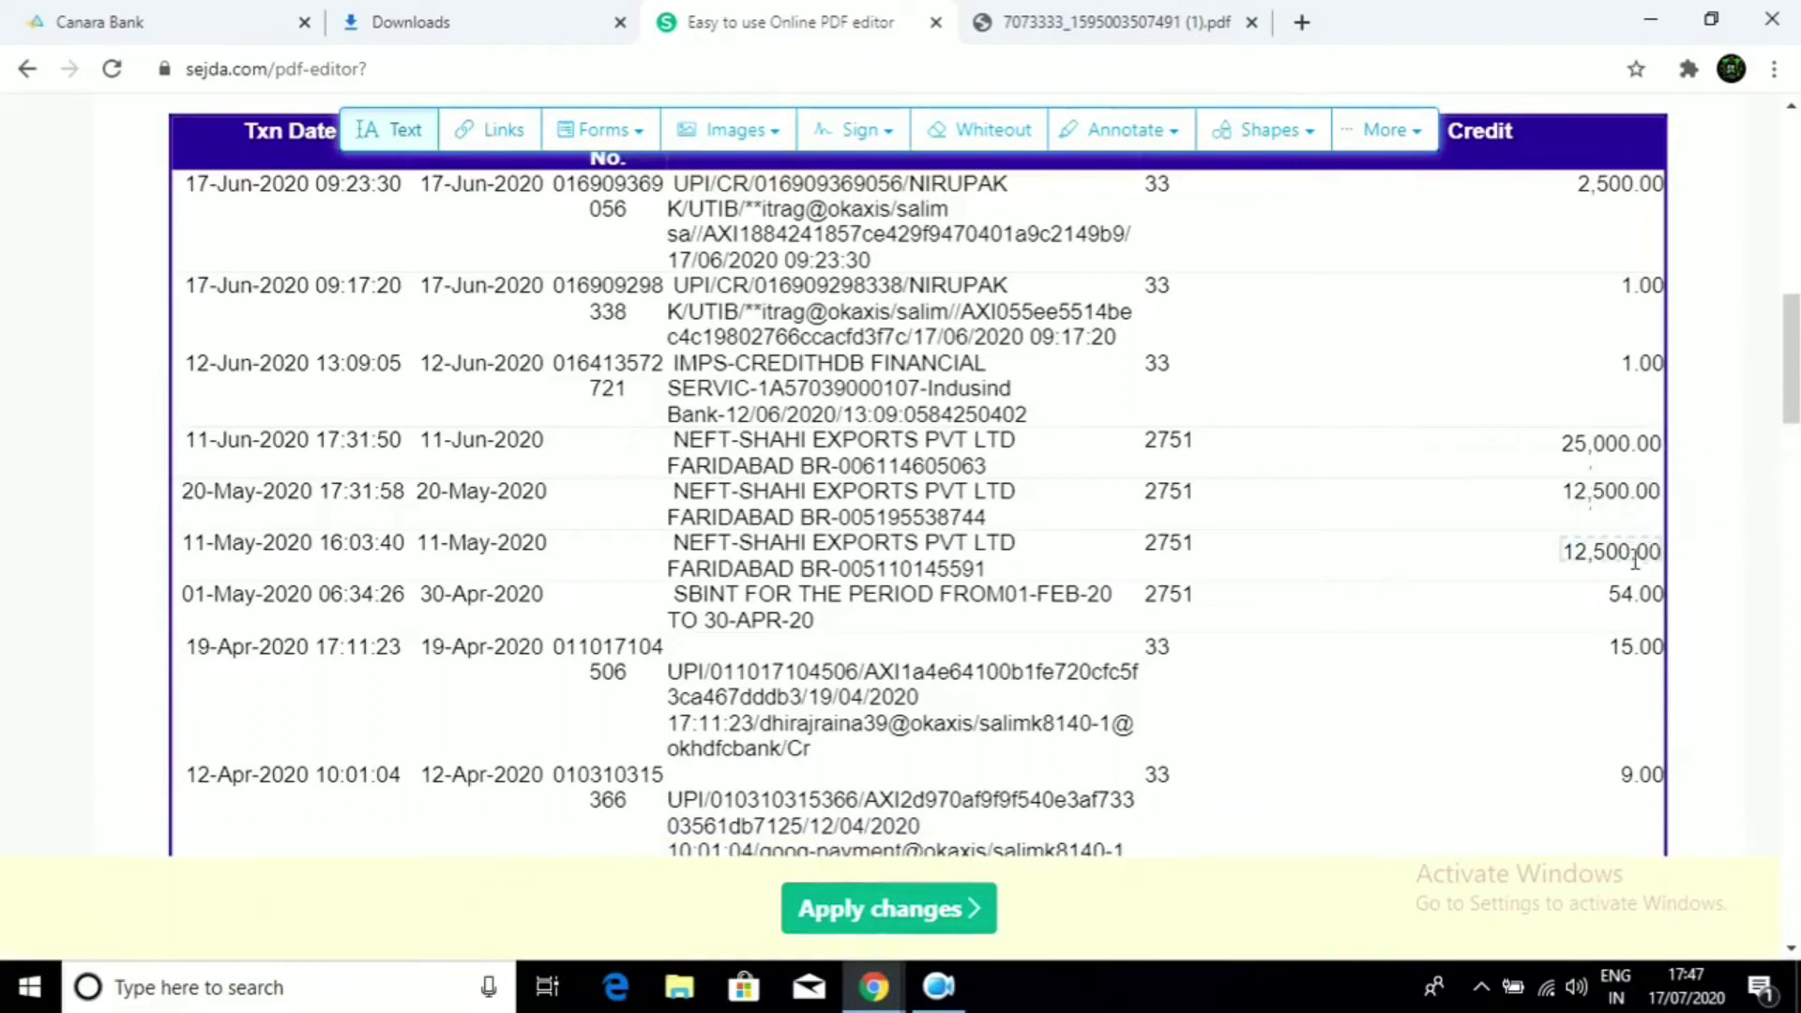
Delete the placeholder added in the 19-Apr-2020 row and raise the 11-May-2020 row's 12,500.00 toward its date line
click(1495, 638)
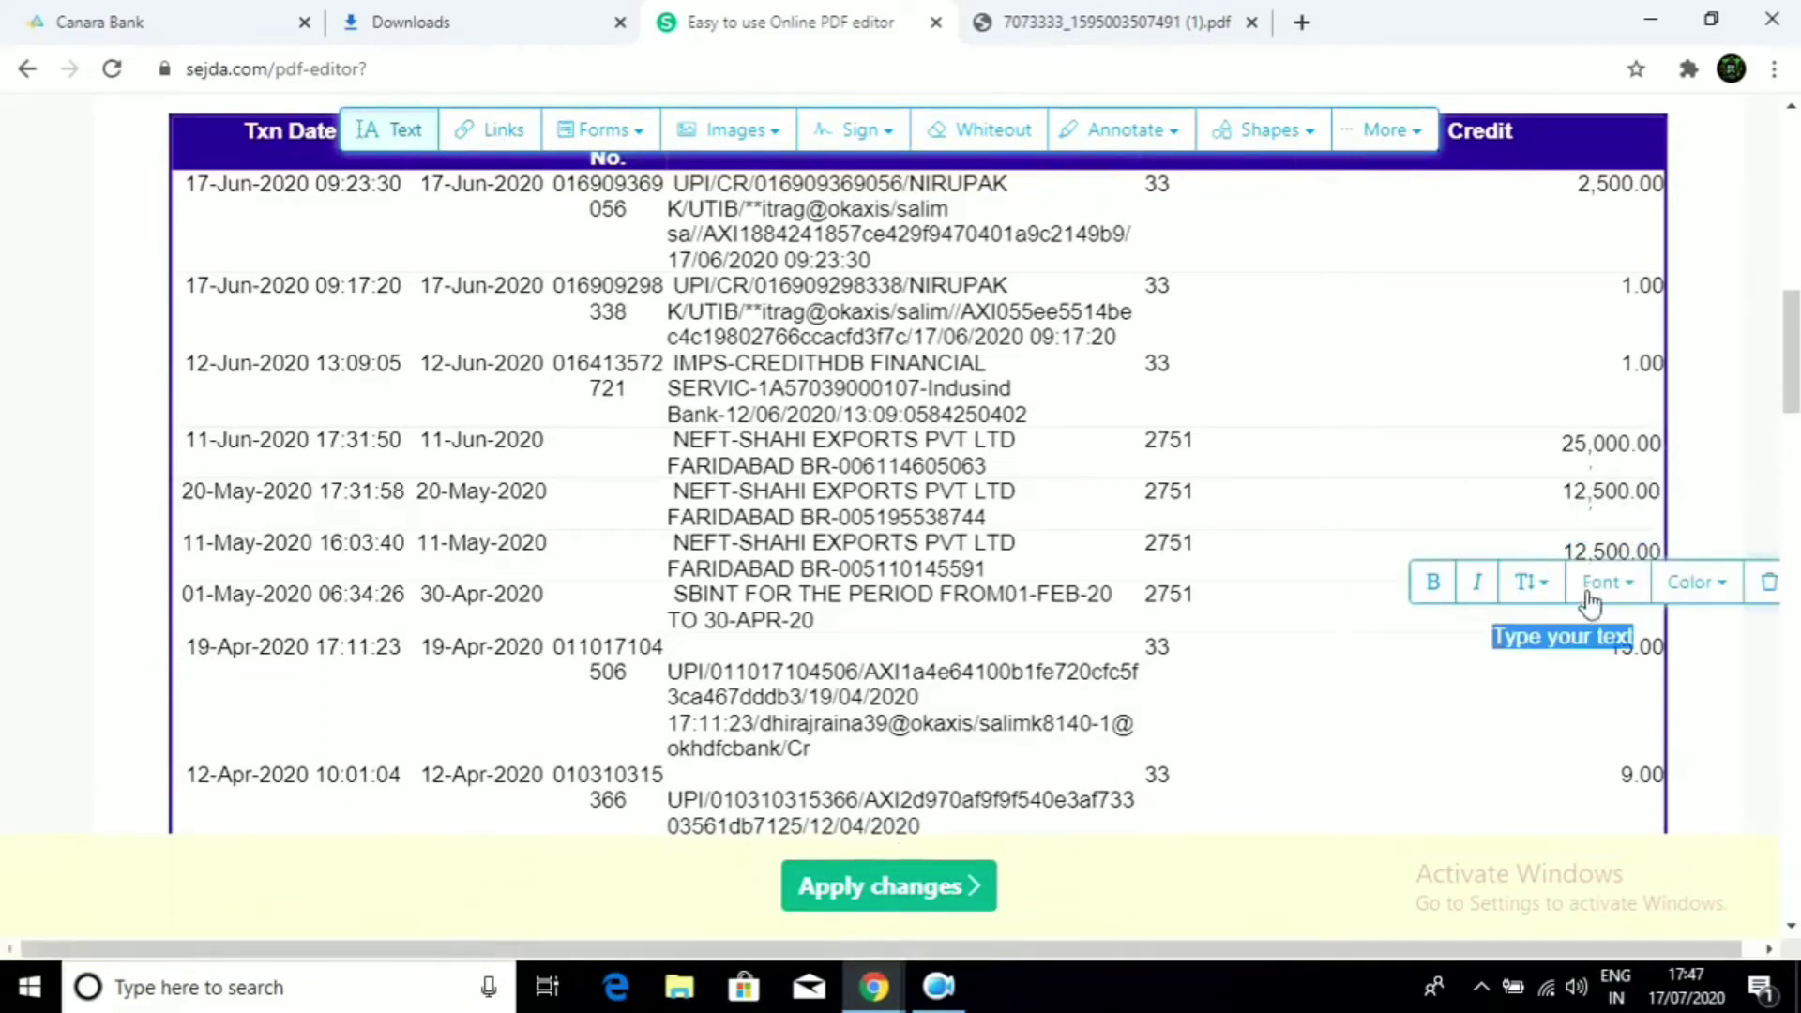
click(1766, 595)
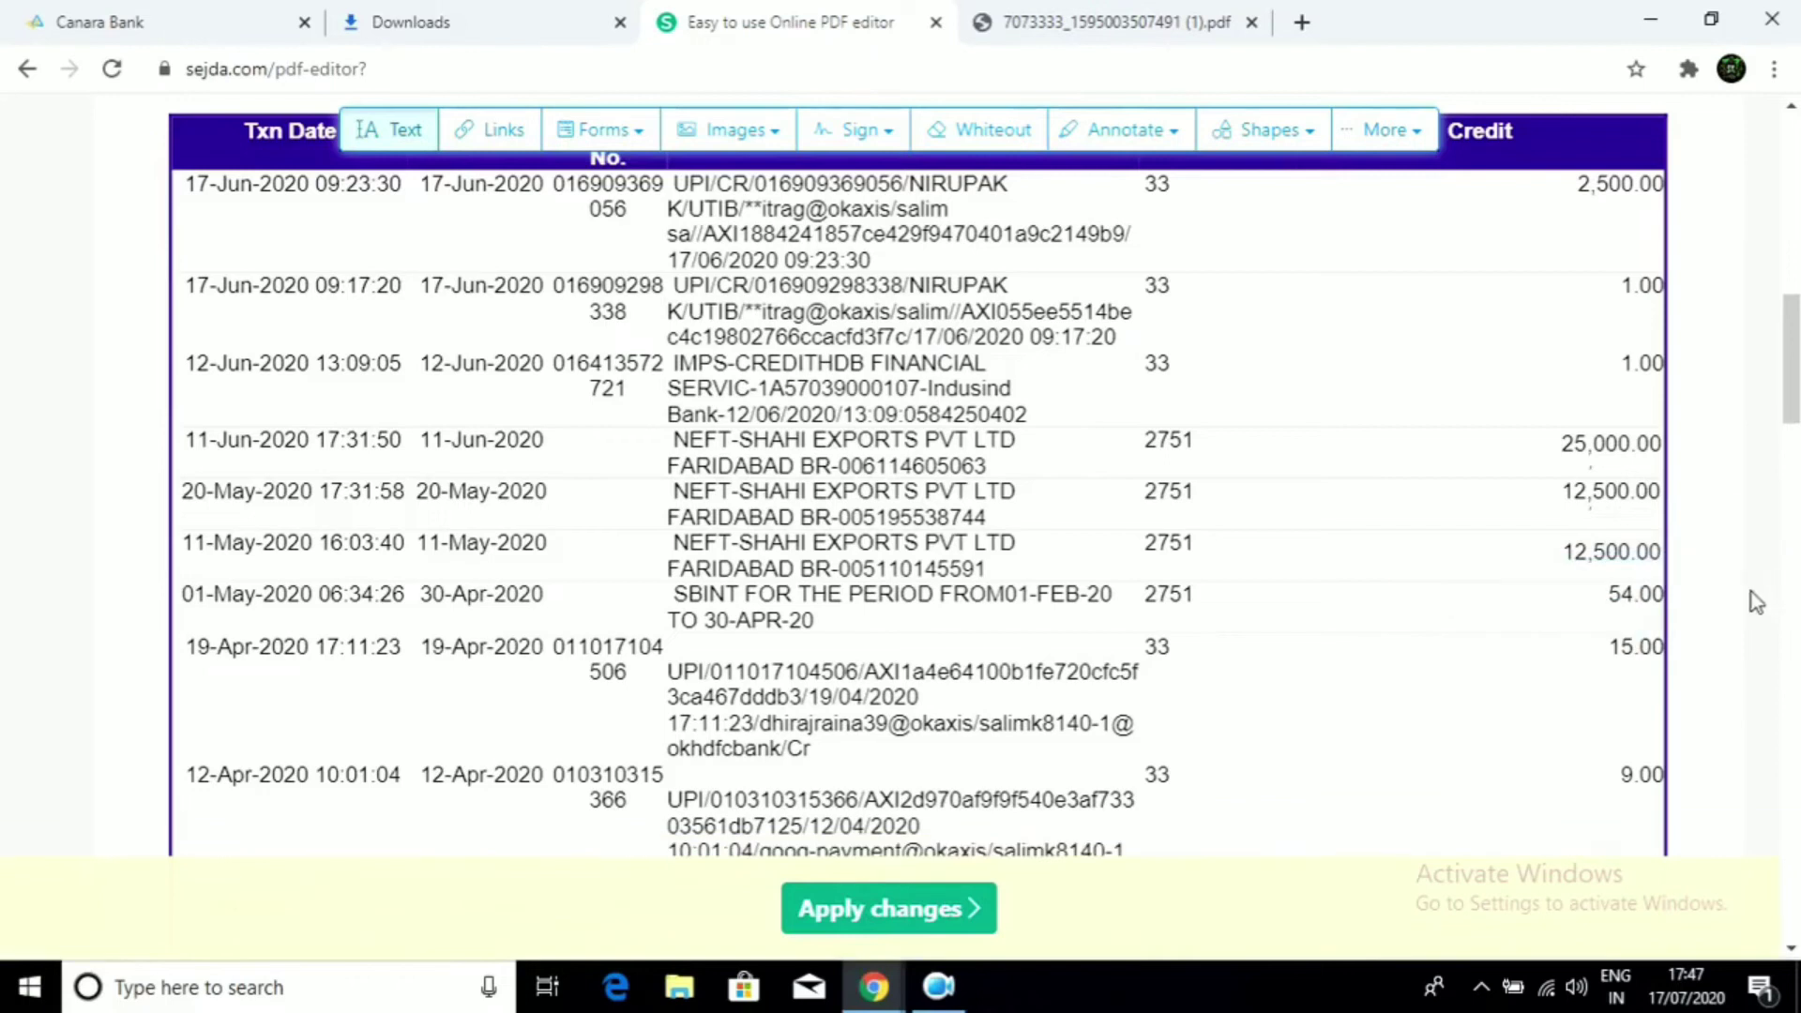
click(1616, 551)
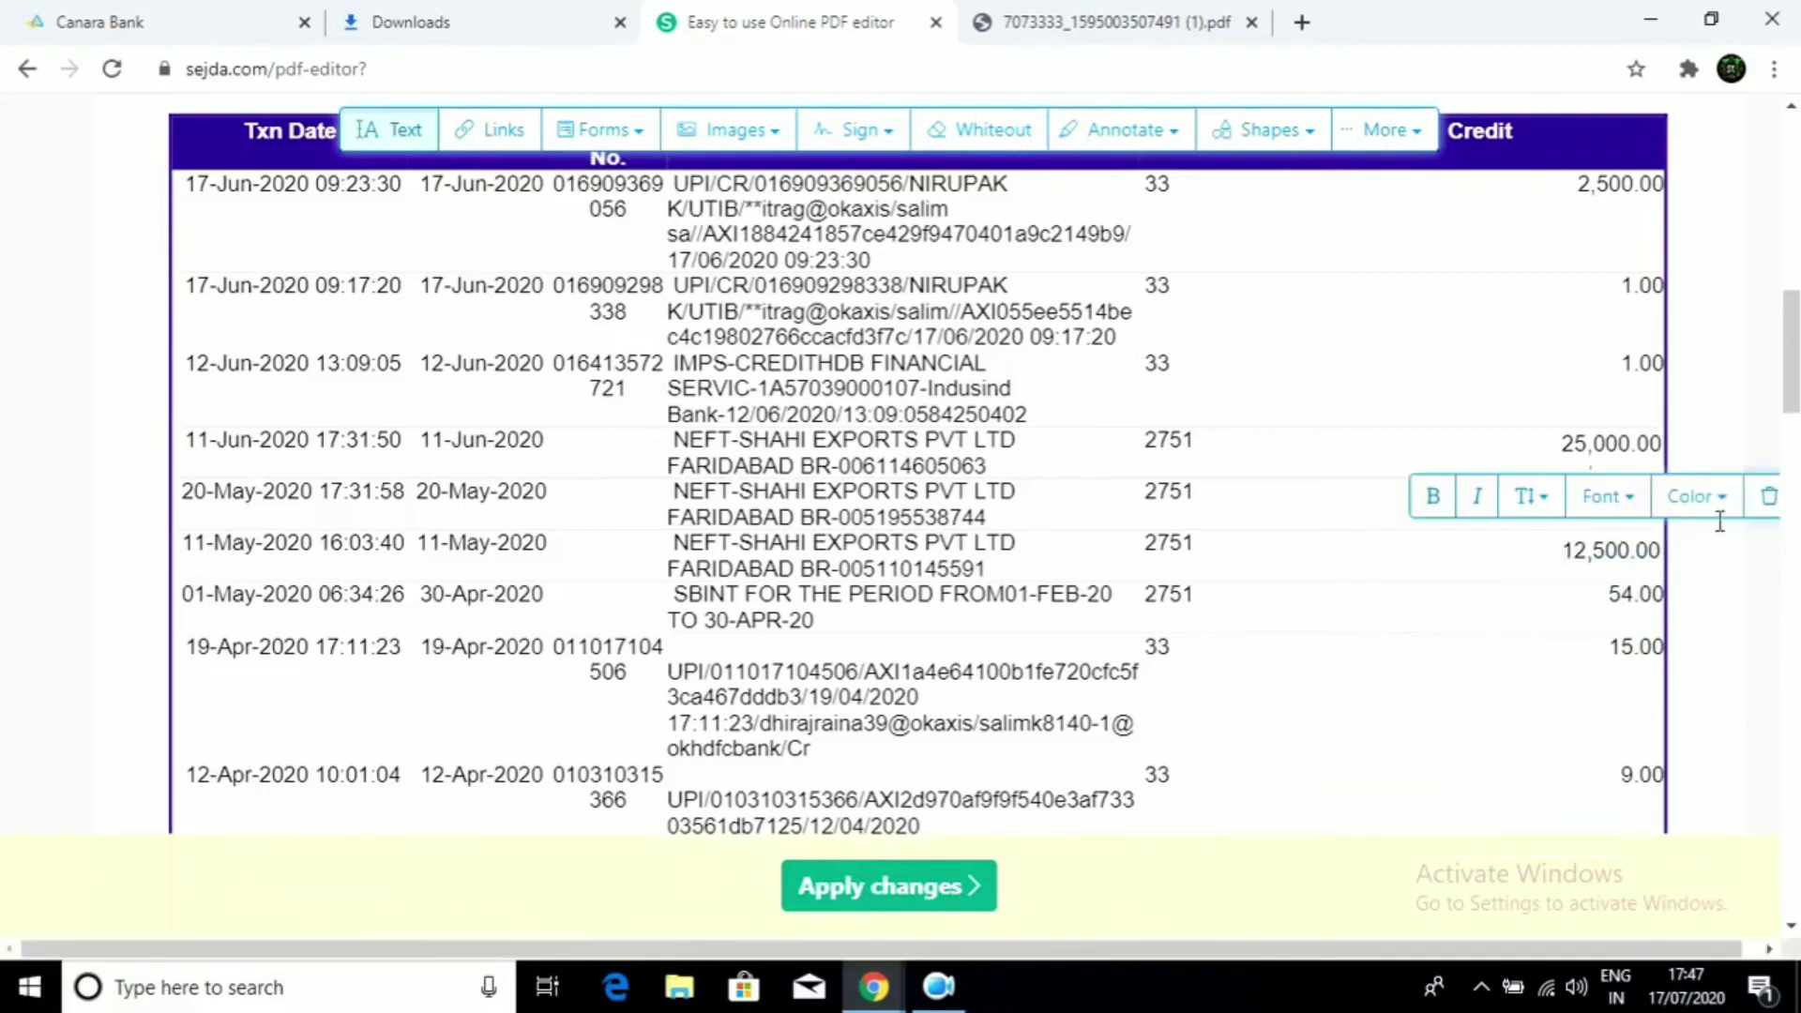